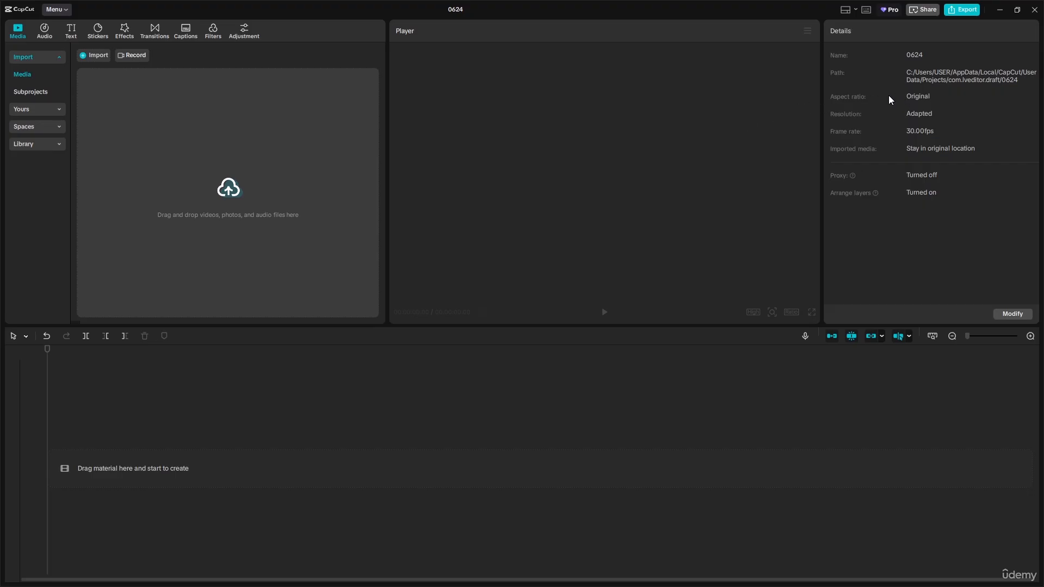
# Name the project FunScienceTips, set its aspect ratio to 9:16, and save the project settings.
pyautogui.click(1013, 315)
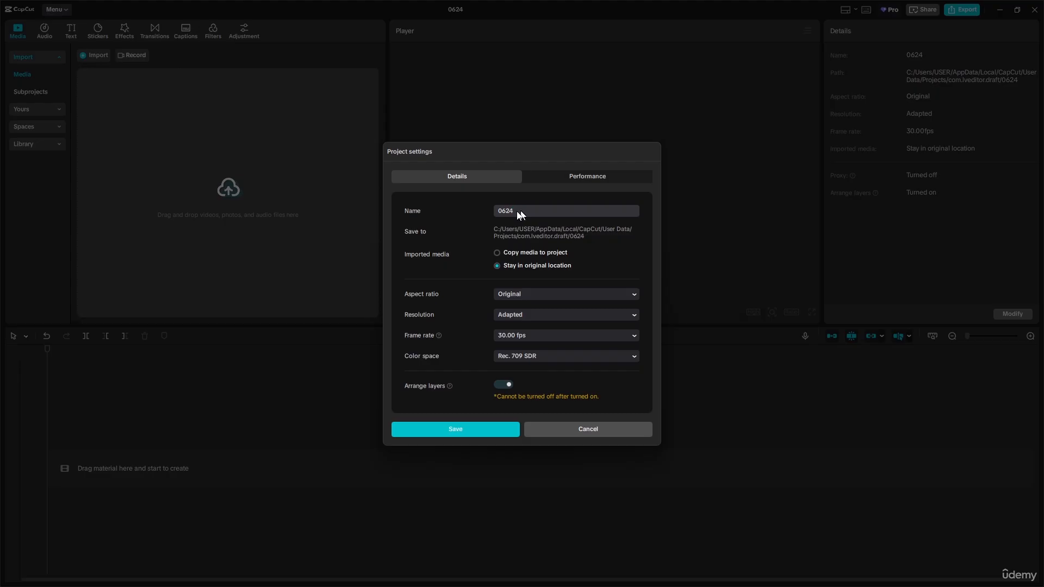
pyautogui.moveTo(525, 210); pyautogui.dragTo(492, 214)
pyautogui.write('ceTips')
pyautogui.click(542, 301)
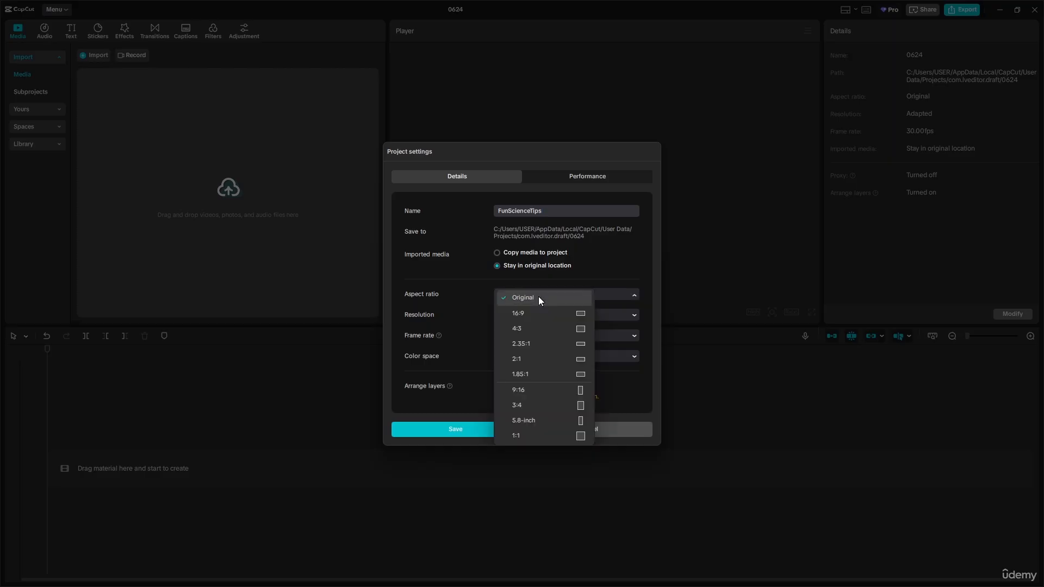
pyautogui.click(548, 390)
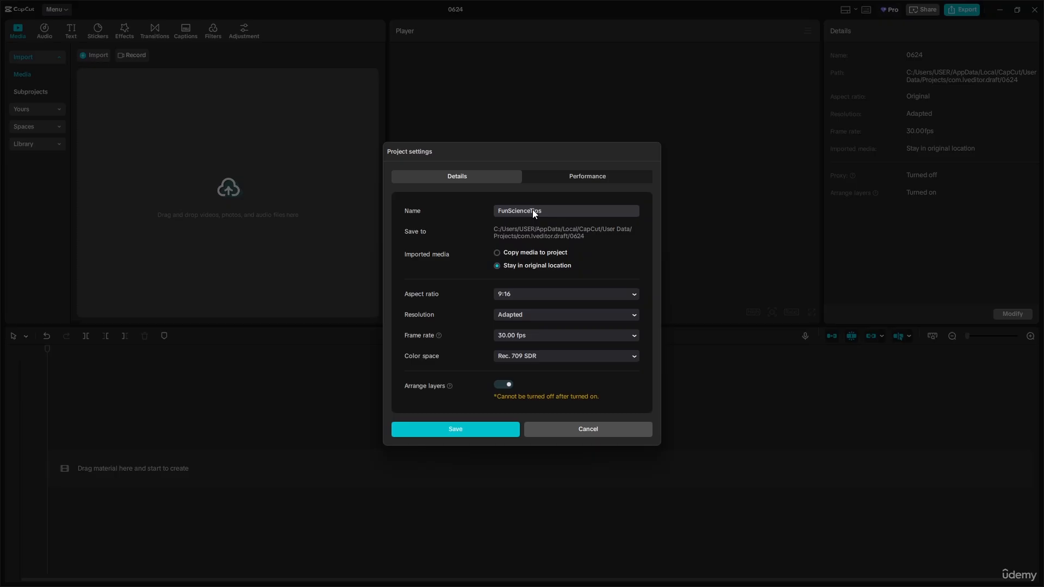
pyautogui.click(482, 432)
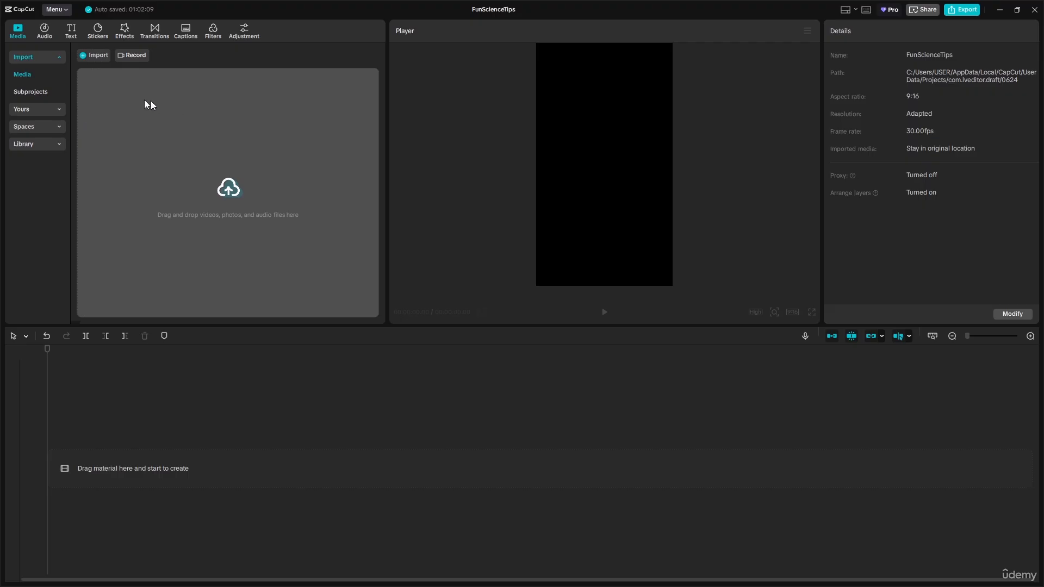
# Import all three video clips from the space folder on the Desktop into the project media.
pyautogui.click(99, 56)
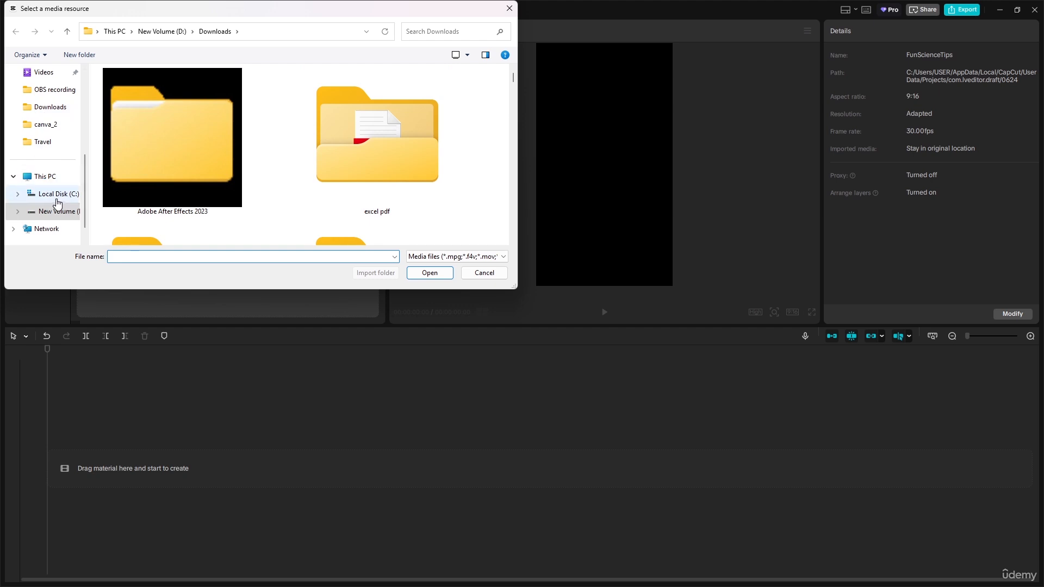
pyautogui.click(51, 175)
pyautogui.scroll(2, 85, 139)
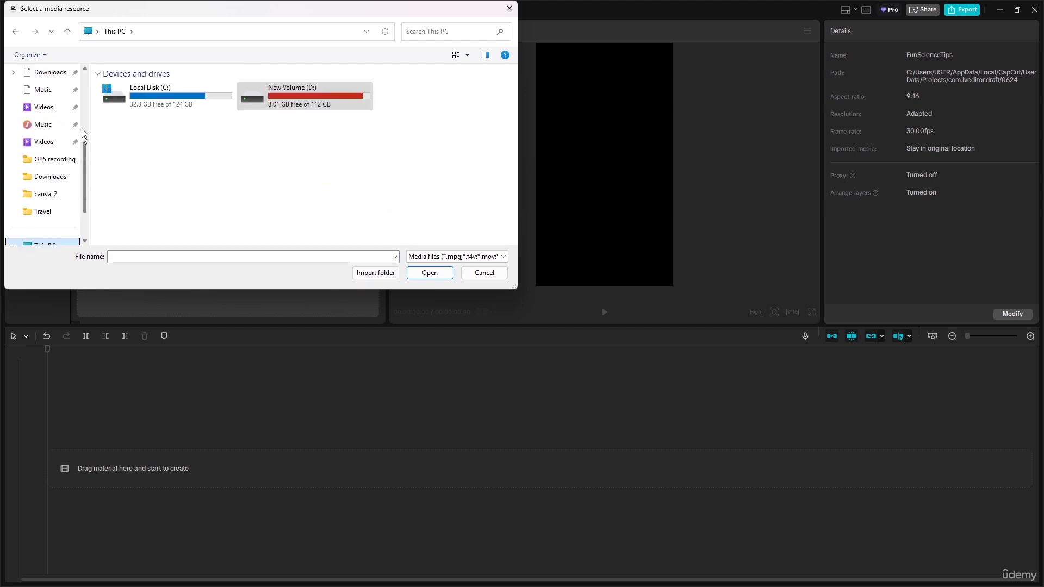
pyautogui.scroll(2, 81, 136)
pyautogui.click(49, 124)
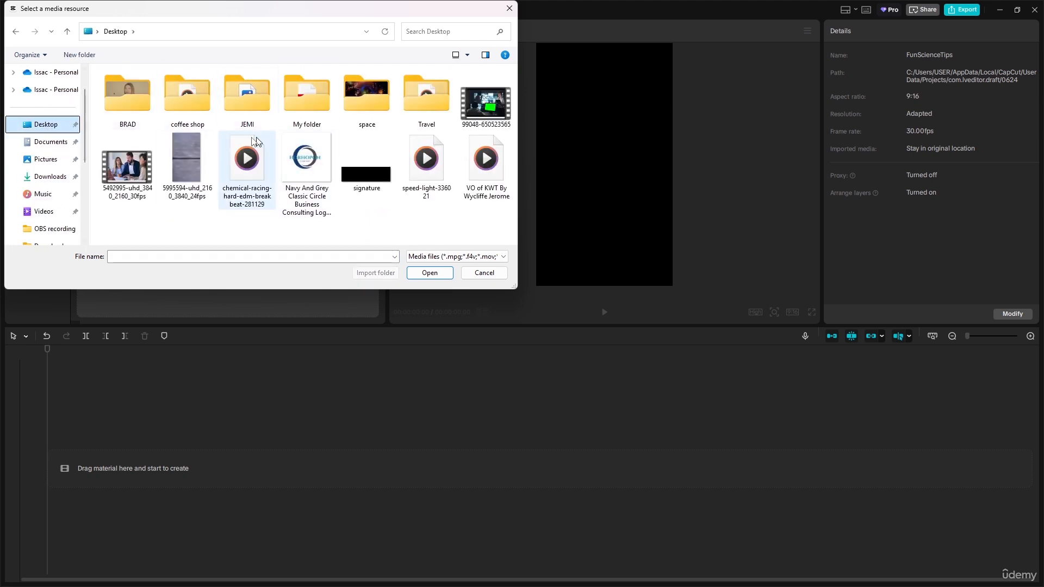
pyautogui.click(379, 100)
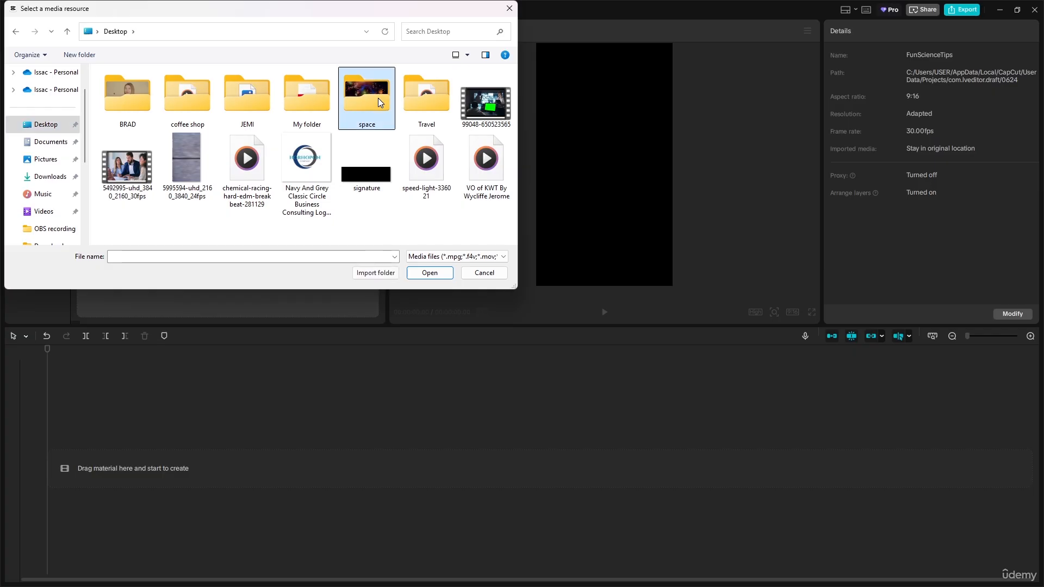
pyautogui.doubleClick(377, 98)
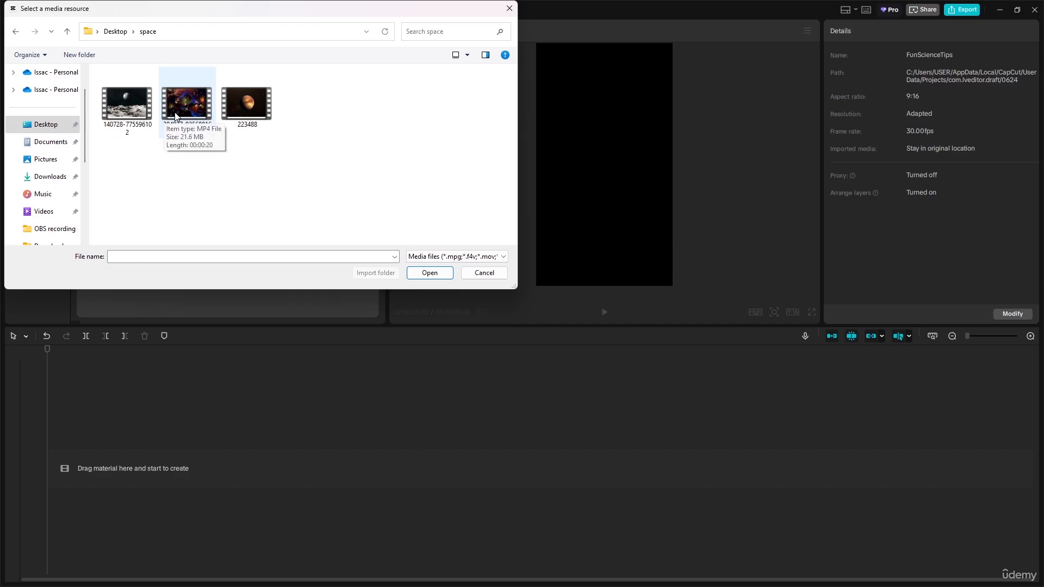
pyautogui.moveTo(246, 148); pyautogui.dragTo(100, 77)
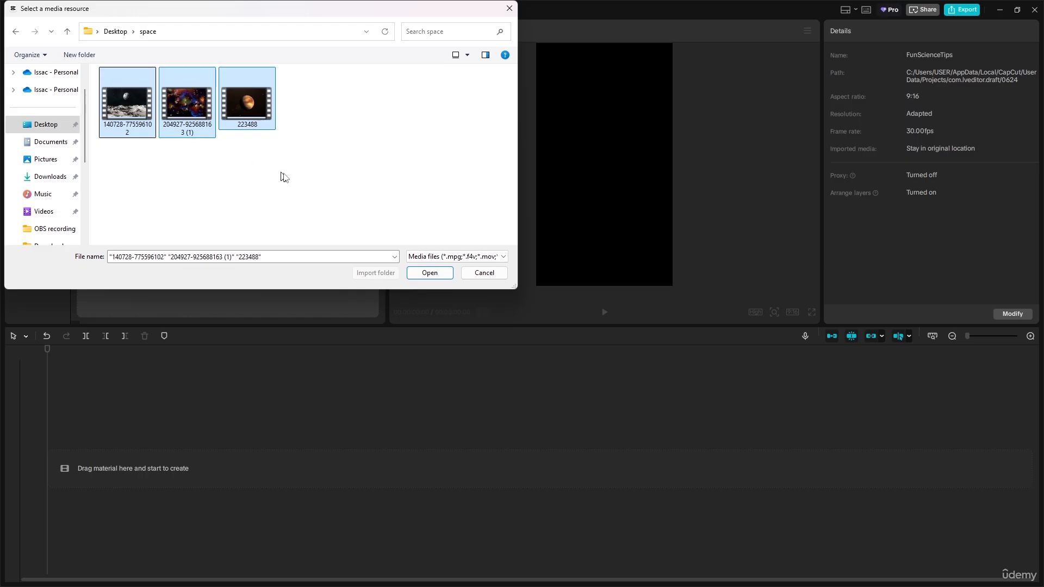
pyautogui.click(431, 274)
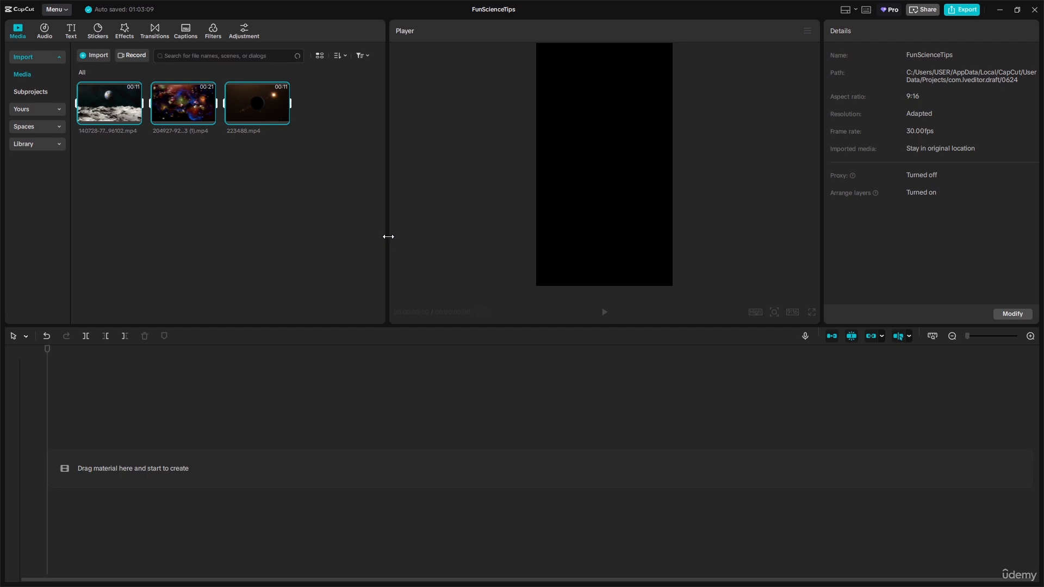
pyautogui.click(162, 168)
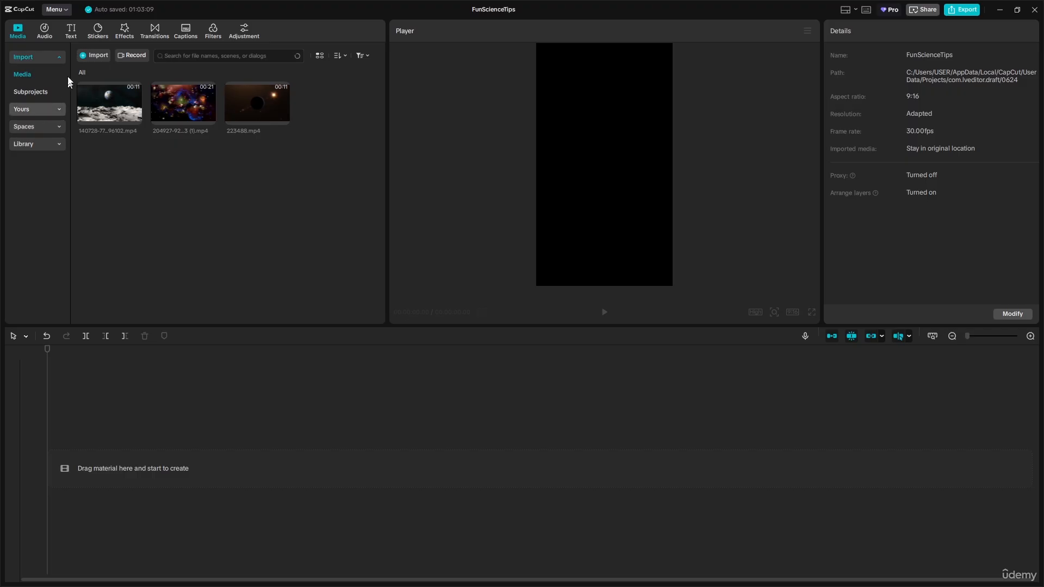
# Browse the other media sources: the stock library, the shared spaces and the favorites.
pyautogui.click(44, 144)
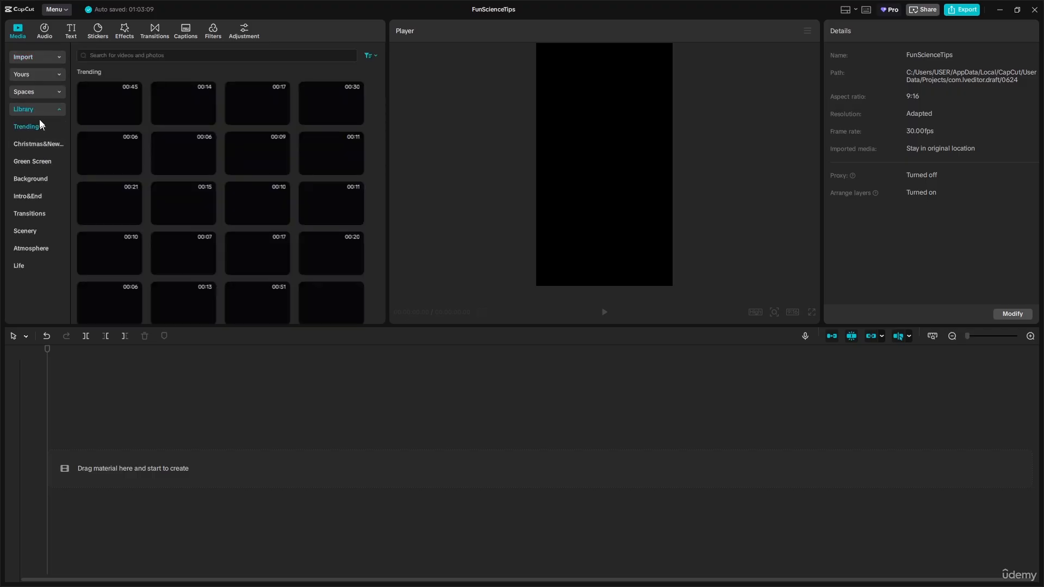
pyautogui.click(35, 90)
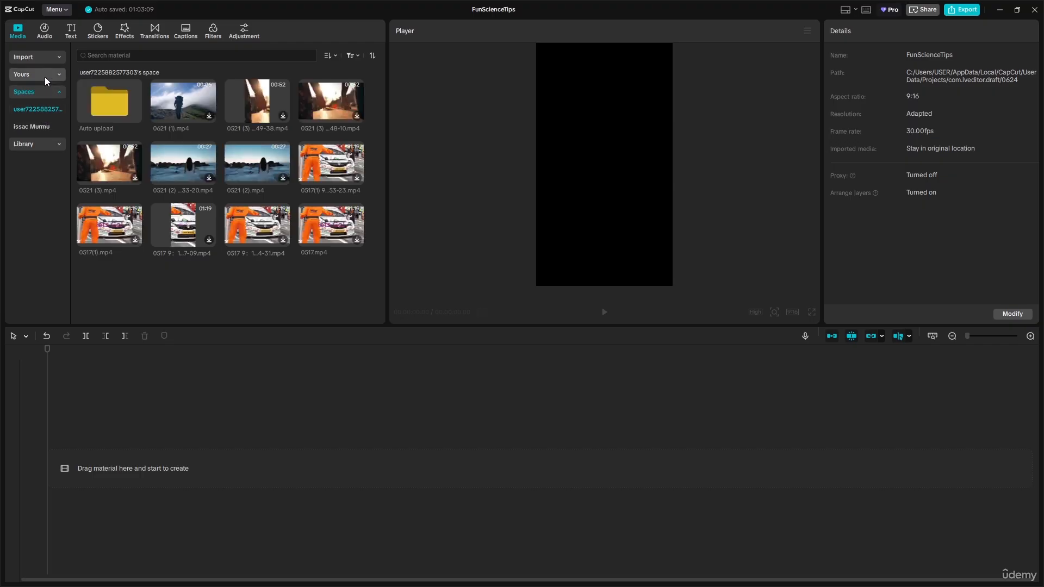
pyautogui.click(45, 75)
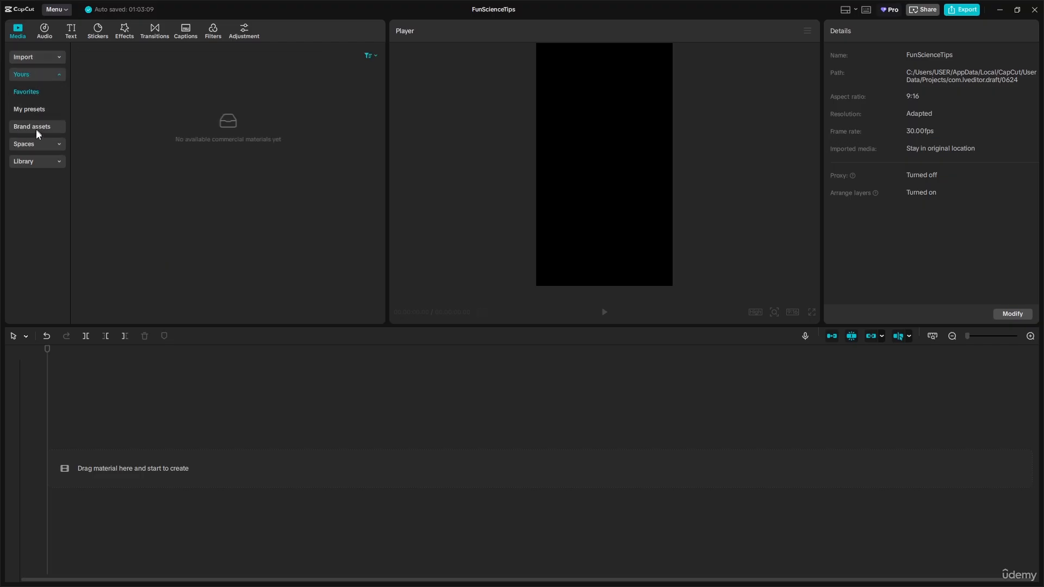
pyautogui.click(38, 162)
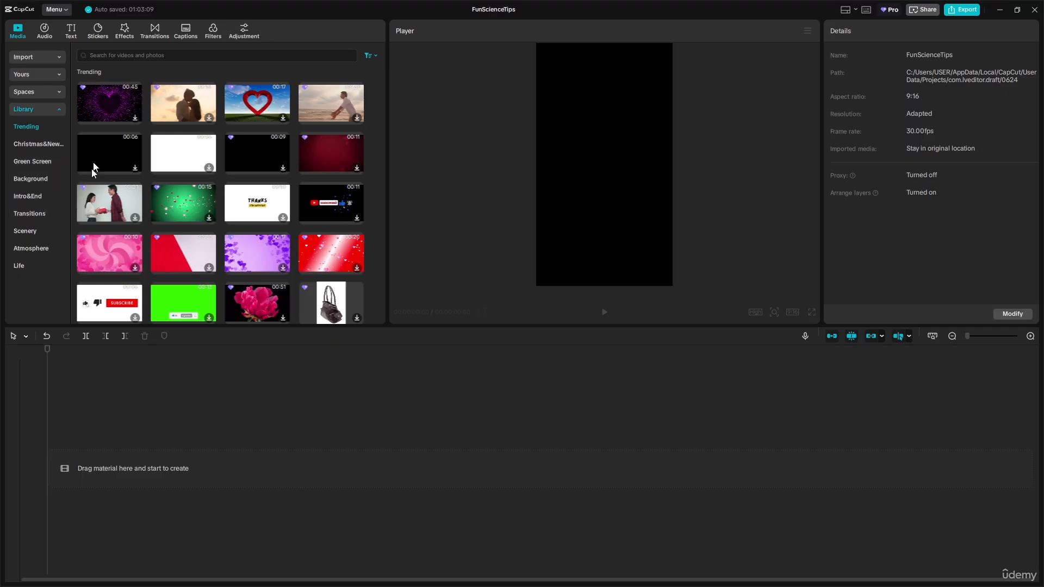
# Search the stock media library for planets.
pyautogui.click(143, 57)
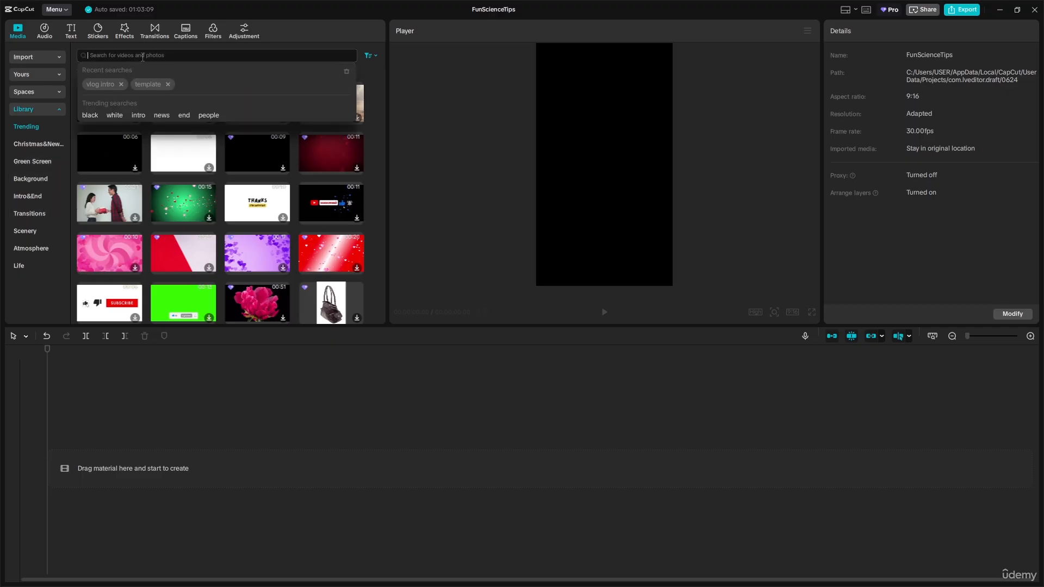
pyautogui.write('plan')
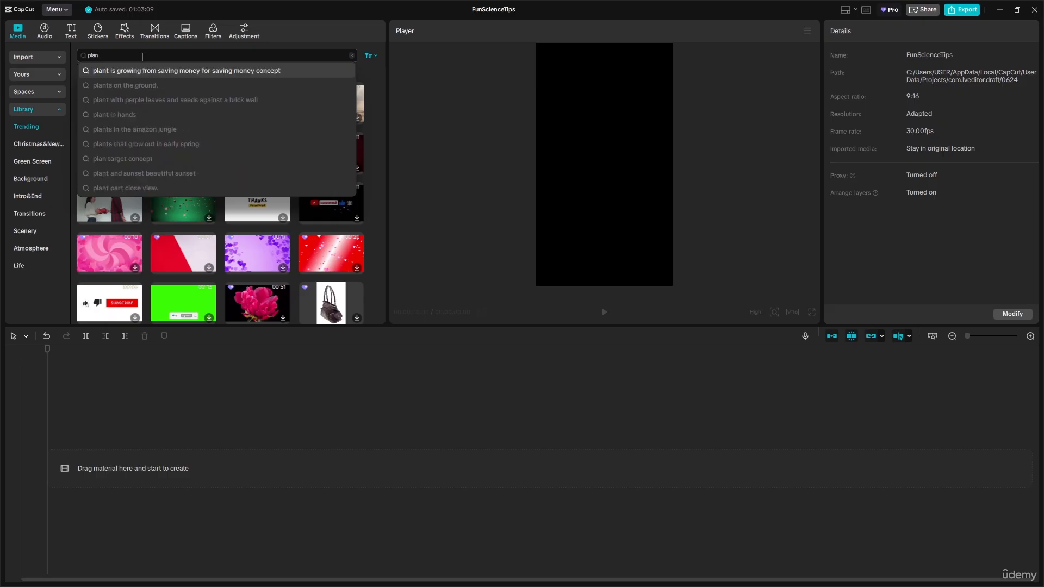
pyautogui.write('tets')
pyautogui.press('Return')
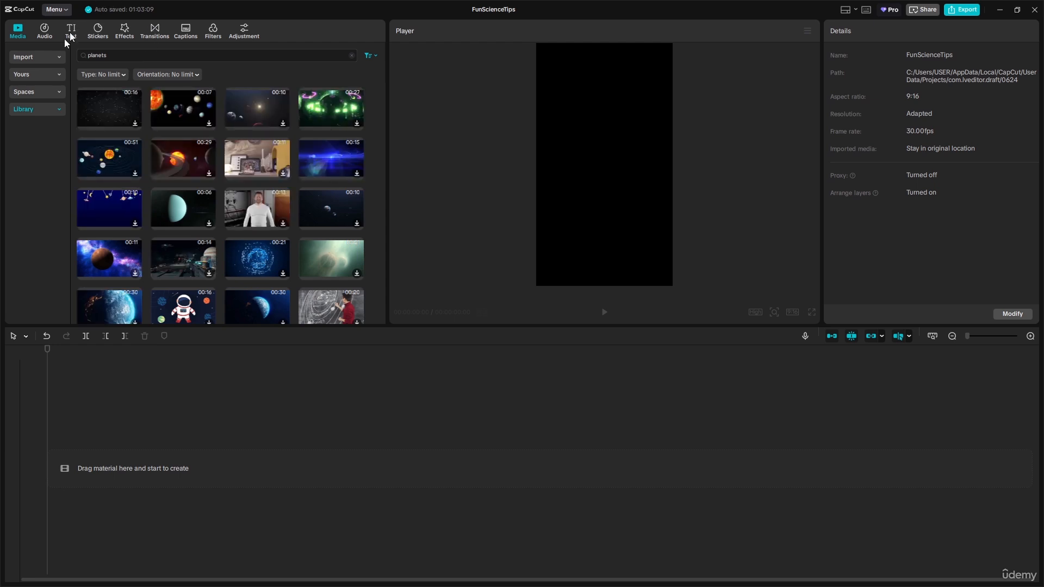
# Place the imported moon-surface clip, 223488.mp4 and the nebula clip one after another on the main timeline track.
pyautogui.click(31, 58)
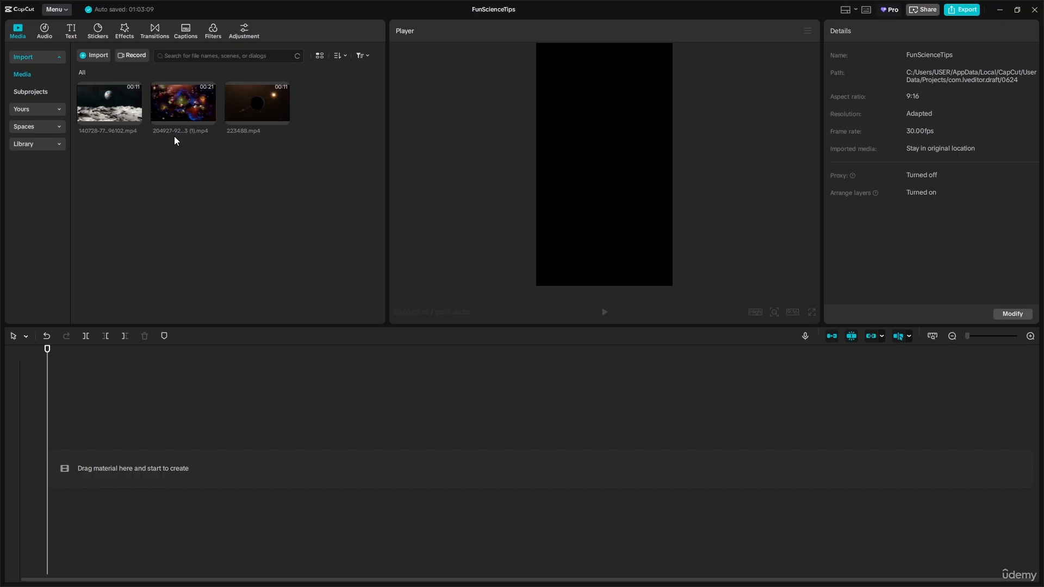
pyautogui.click(109, 111)
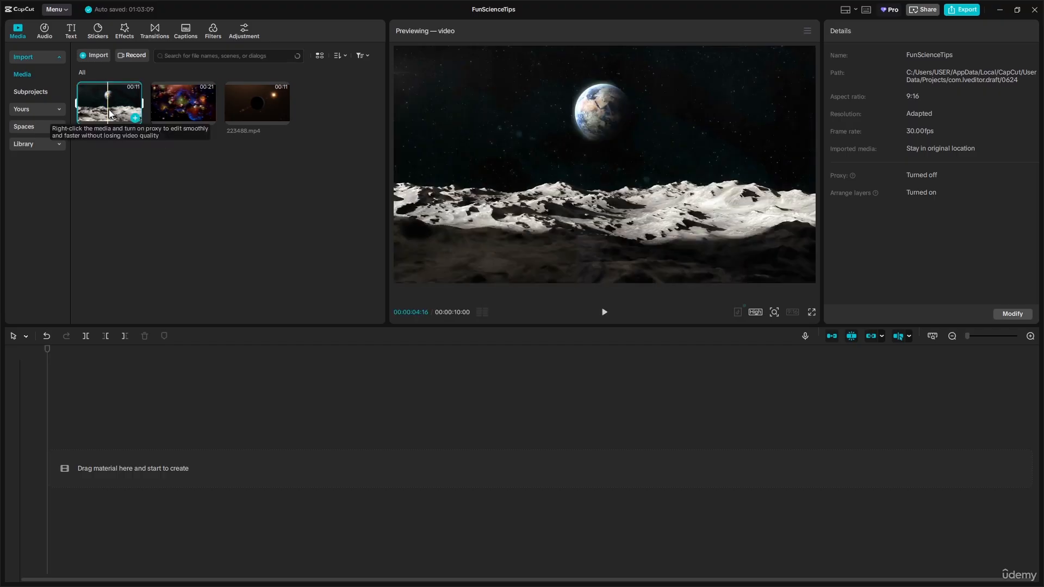
pyautogui.moveTo(116, 110); pyautogui.dragTo(72, 463)
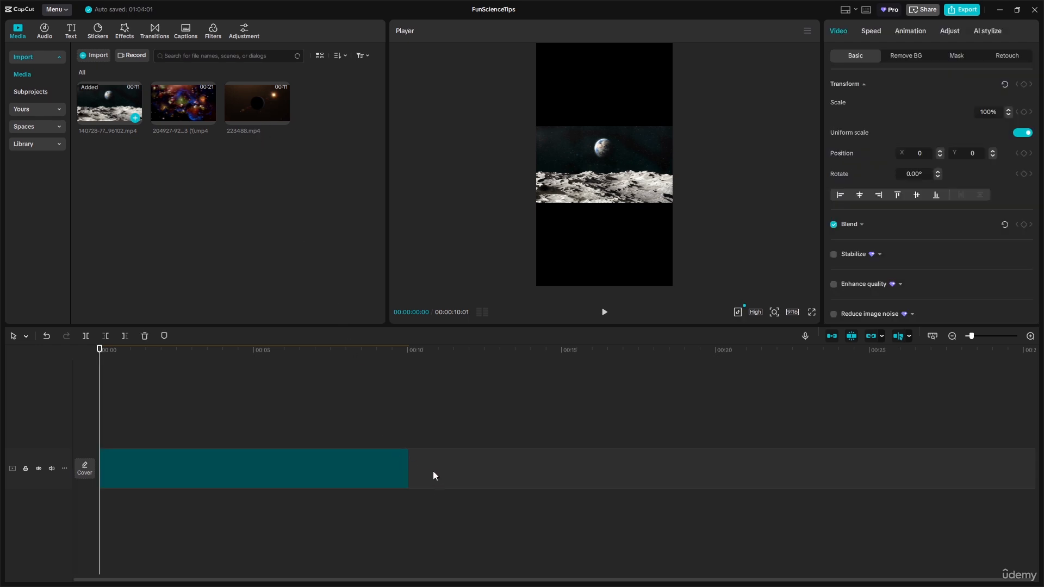
pyautogui.click(254, 106)
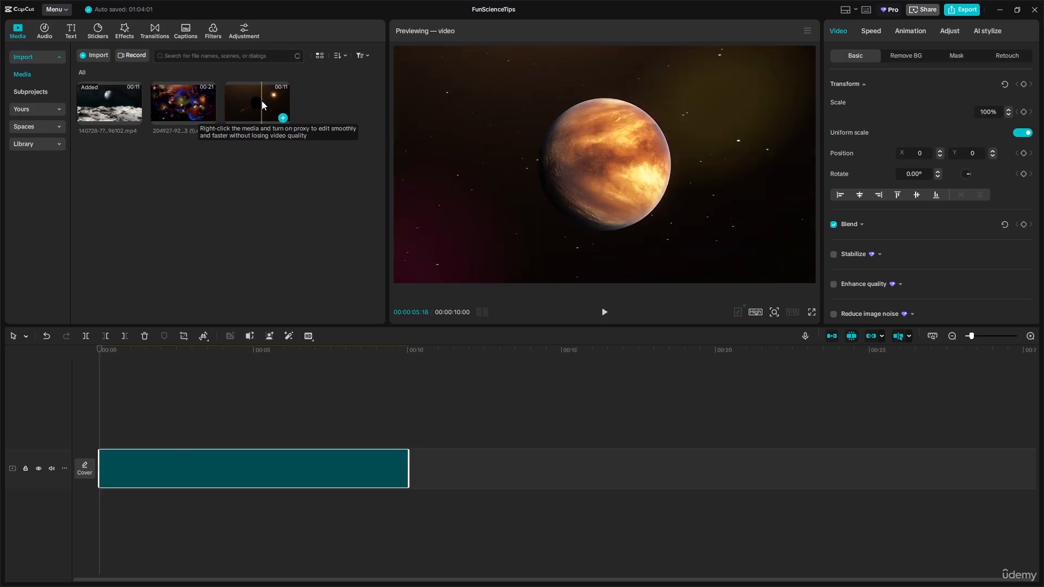
pyautogui.click(262, 102)
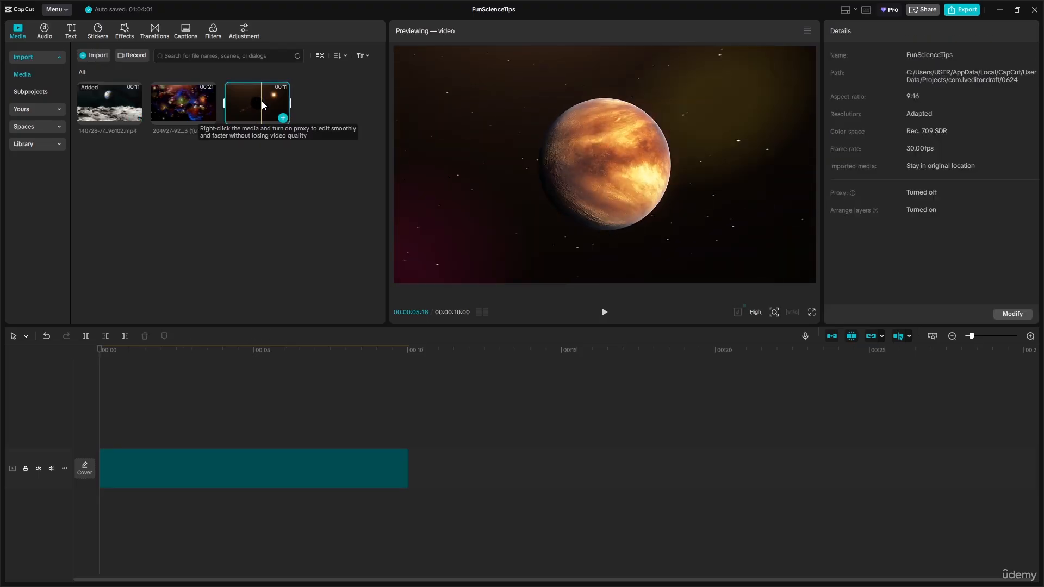
pyautogui.moveTo(262, 104); pyautogui.dragTo(408, 470)
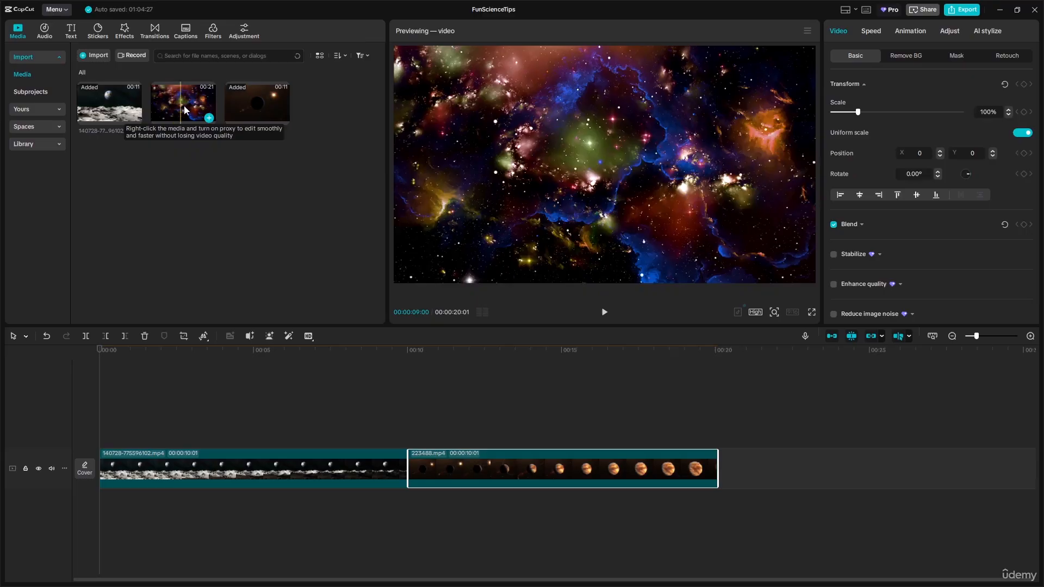
pyautogui.moveTo(184, 105); pyautogui.dragTo(718, 471)
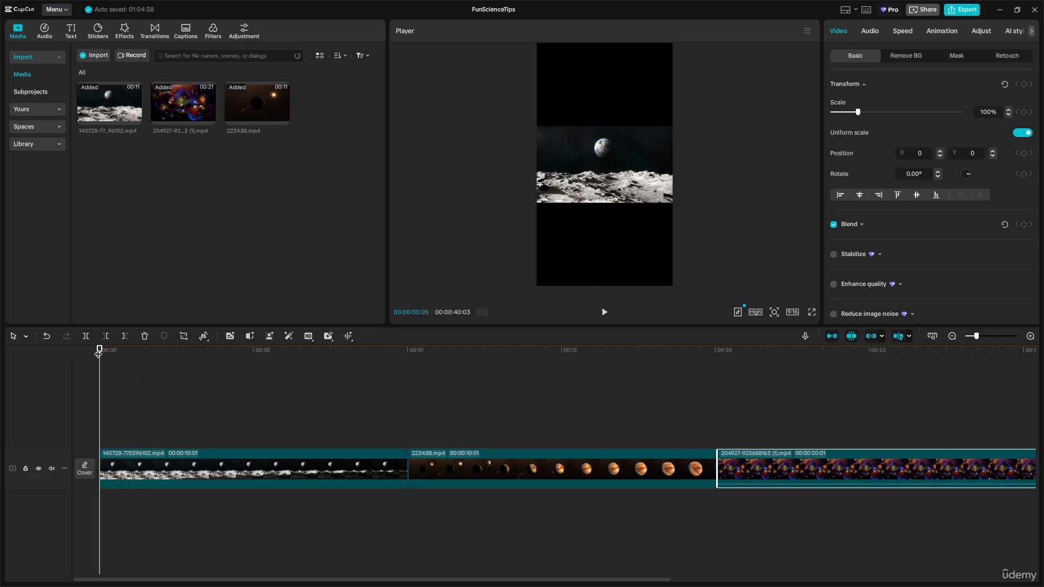
# Split off and delete about the first second of the moon-surface clip, and trim its end to a length of about 00:00:06:13.
pyautogui.moveTo(99, 352); pyautogui.dragTo(186, 352)
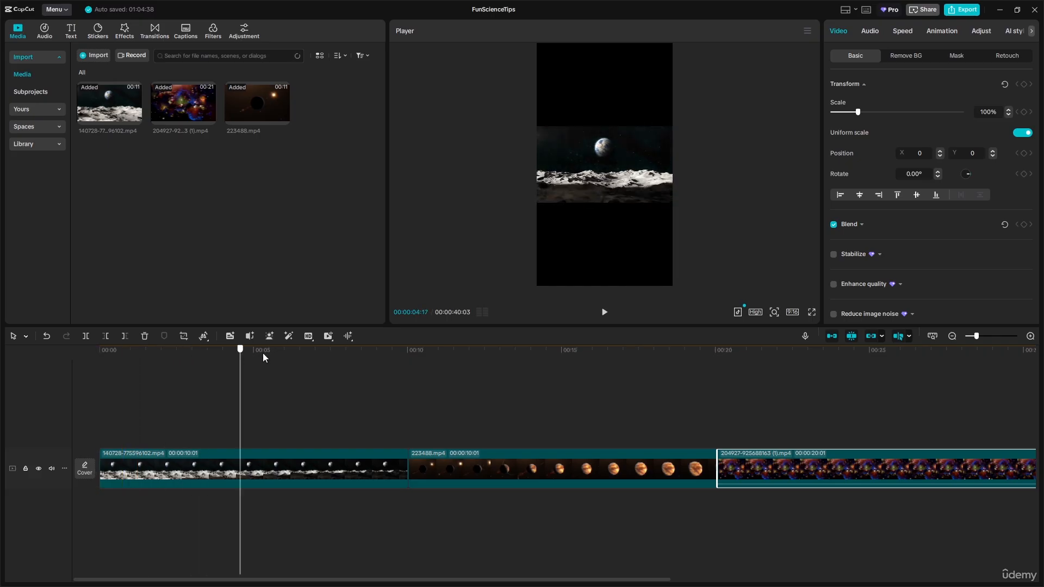
pyautogui.click(129, 357)
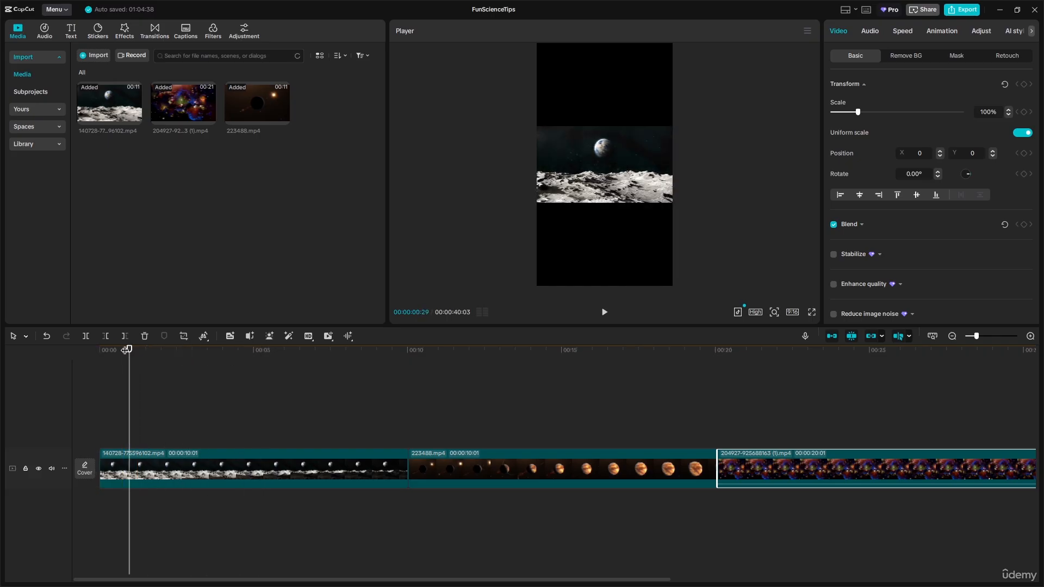
pyautogui.click(92, 337)
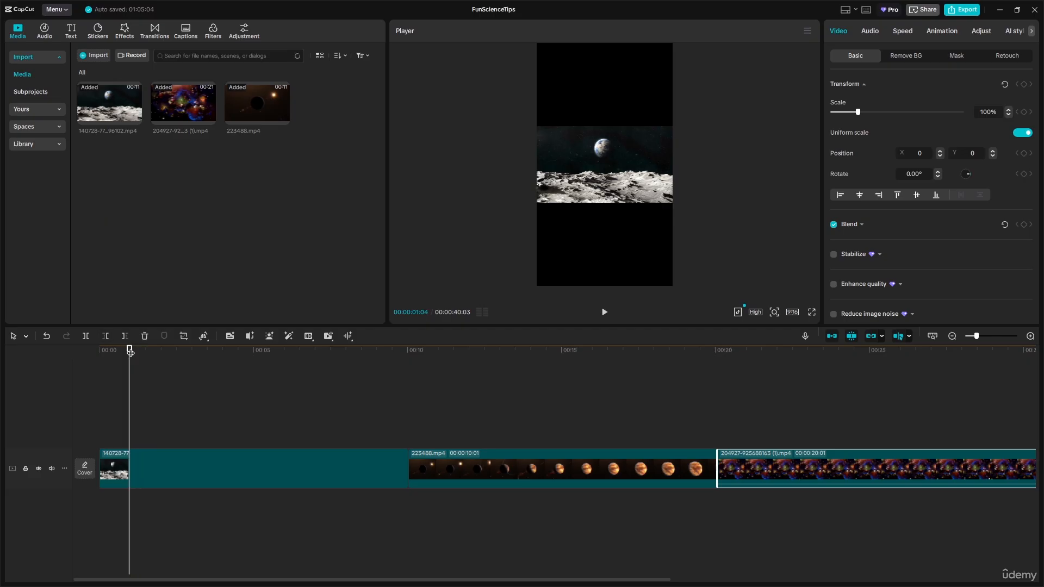
pyautogui.click(120, 462)
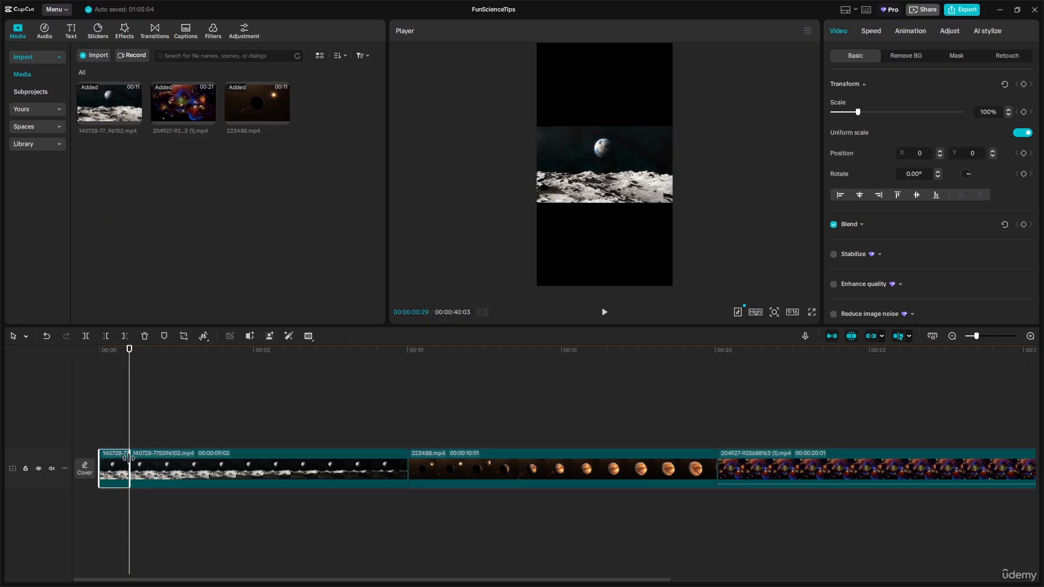
pyautogui.press('Delete')
pyautogui.moveTo(133, 346); pyautogui.dragTo(339, 379)
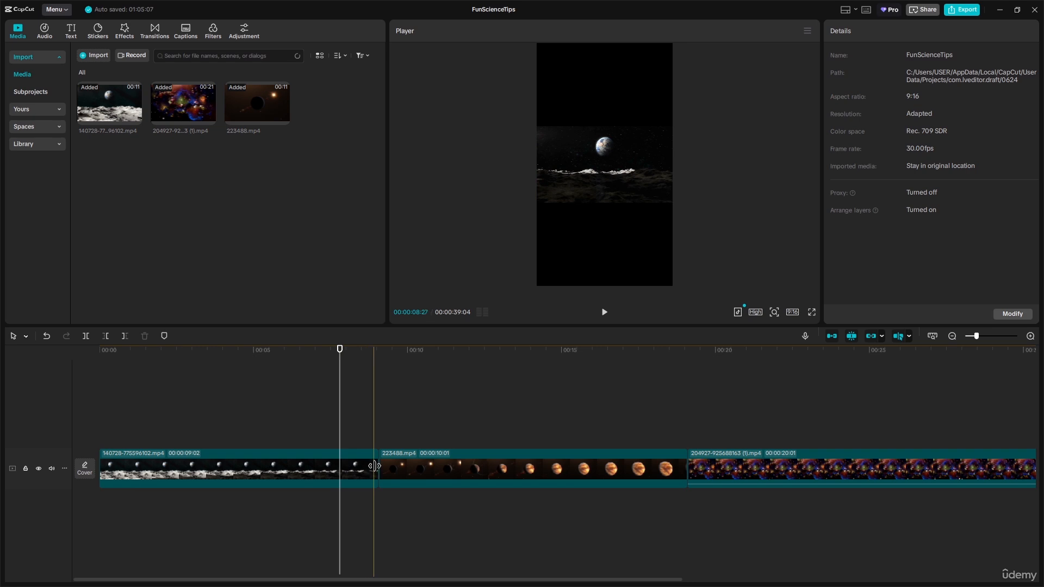
pyautogui.moveTo(378, 466); pyautogui.dragTo(296, 467)
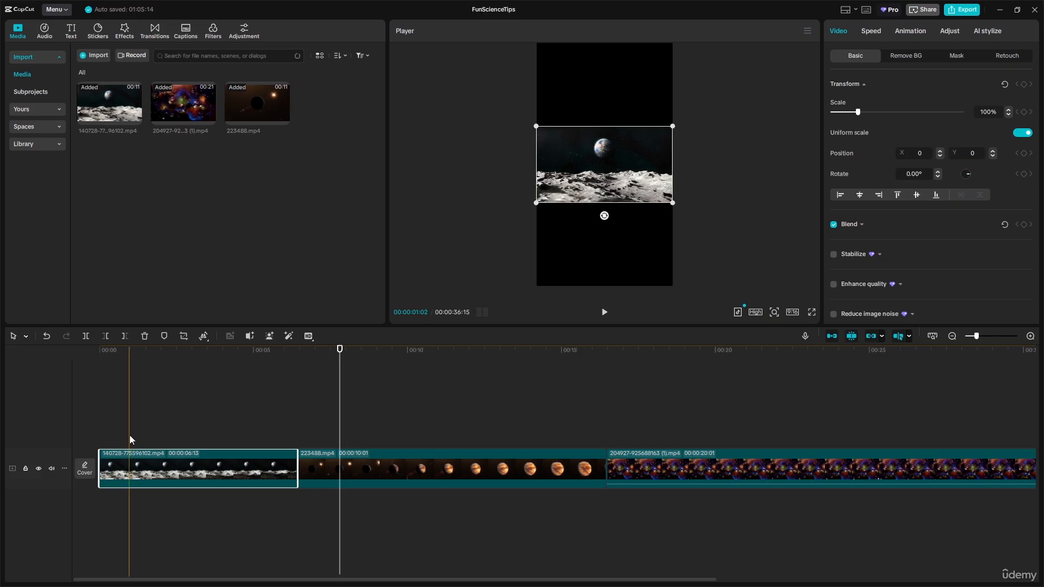
# Split the shortened moon-surface clip about one second from its start and delete the short opening piece.
pyautogui.click(163, 428)
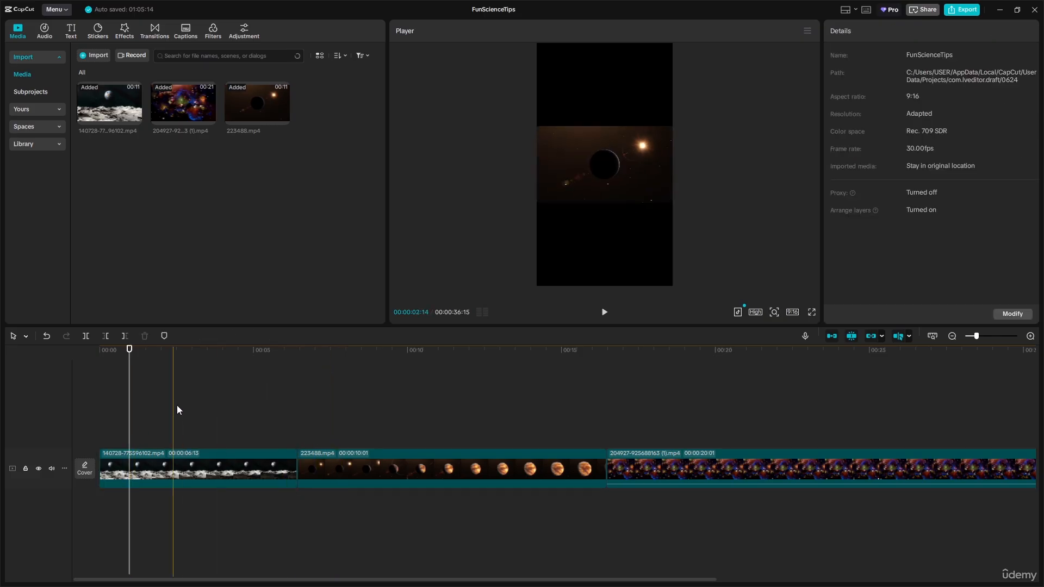
pyautogui.click(86, 336)
pyautogui.click(116, 468)
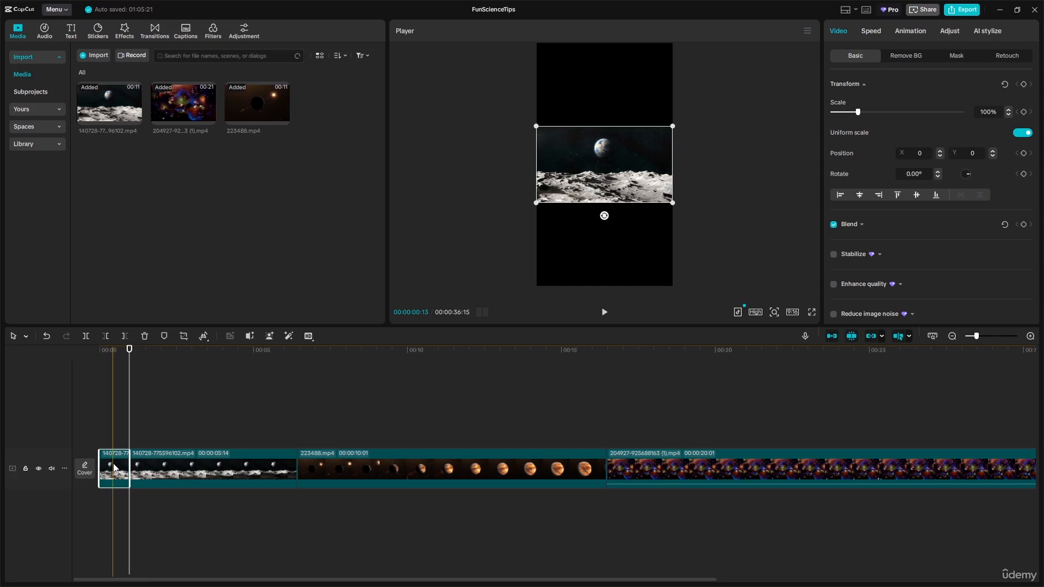
pyautogui.press('Delete')
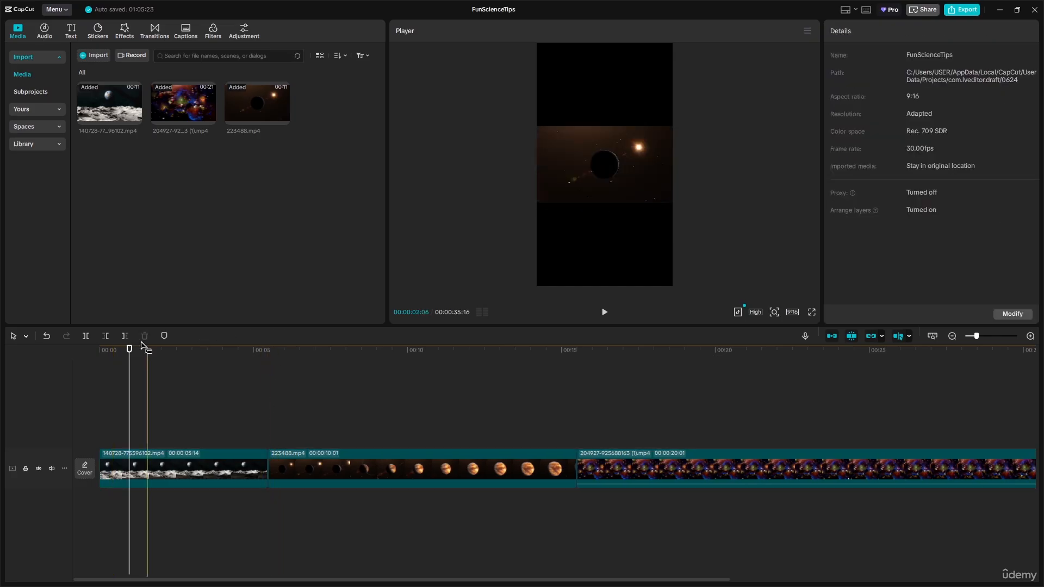
# Split the 223488.mp4 clip at about 00:00:13:10 and delete the piece after the cut, keeping a length of 00:00:07:26.
pyautogui.moveTo(131, 349); pyautogui.dragTo(511, 395)
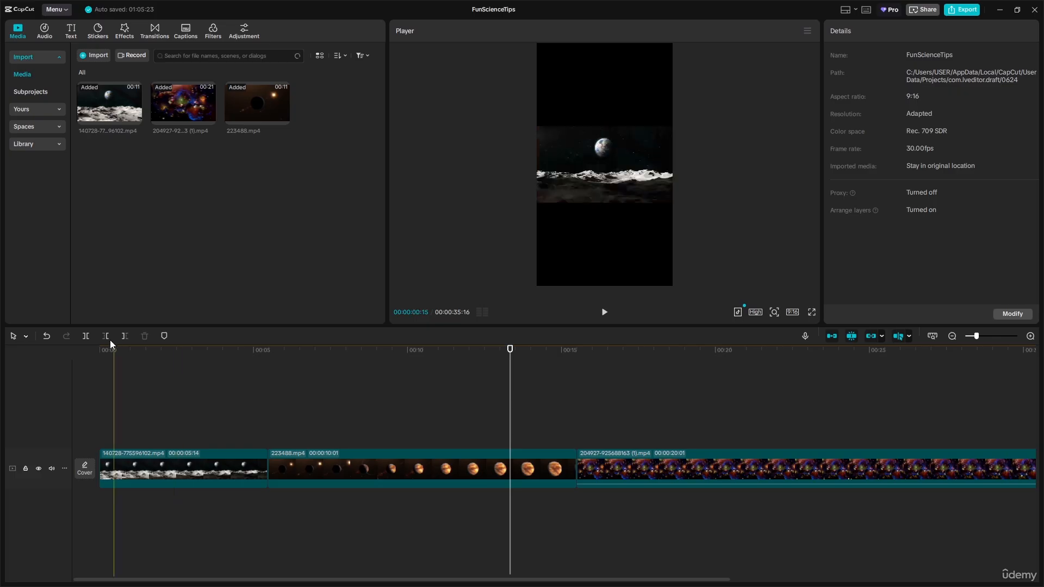
pyautogui.click(90, 336)
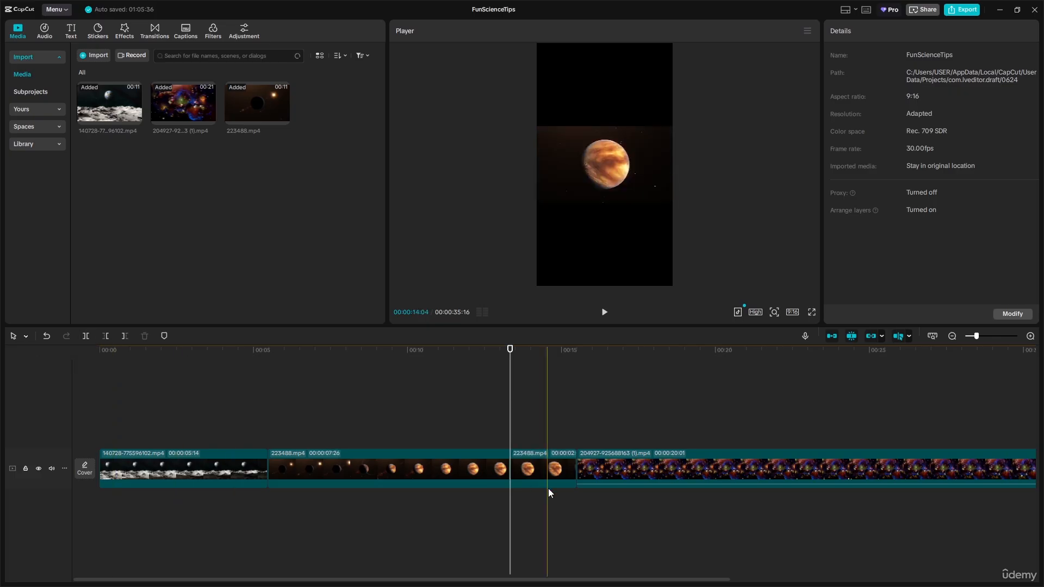
pyautogui.click(545, 475)
pyautogui.press('Delete')
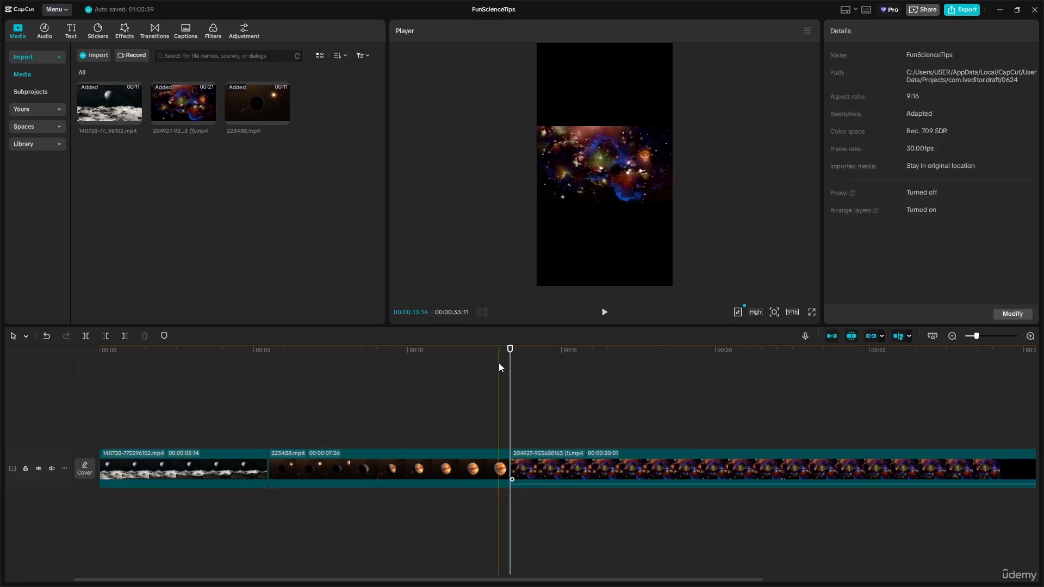
# Cut the 223488.mp4 clip at 00:00:07:24 and again about one second further on, and delete the short middle piece.
pyautogui.moveTo(503, 352); pyautogui.dragTo(340, 372)
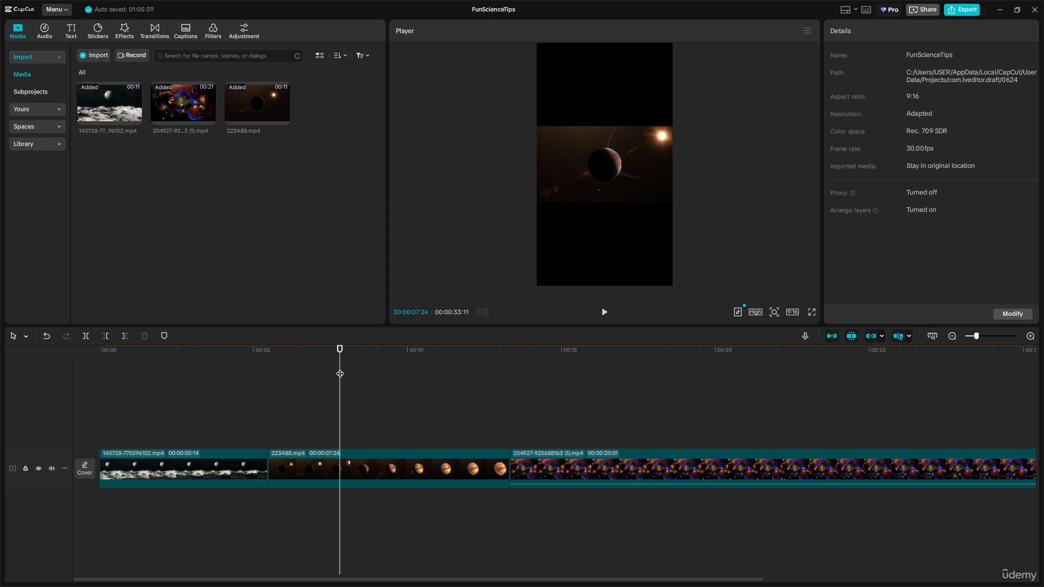
pyautogui.hotkey('ctrl', 'b')
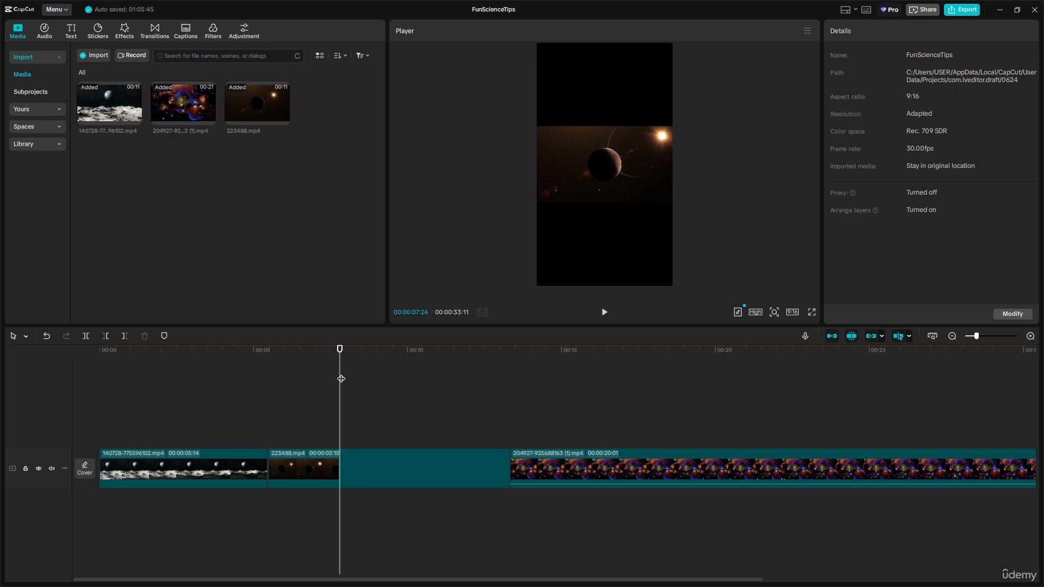
pyautogui.moveTo(344, 352); pyautogui.dragTo(379, 349)
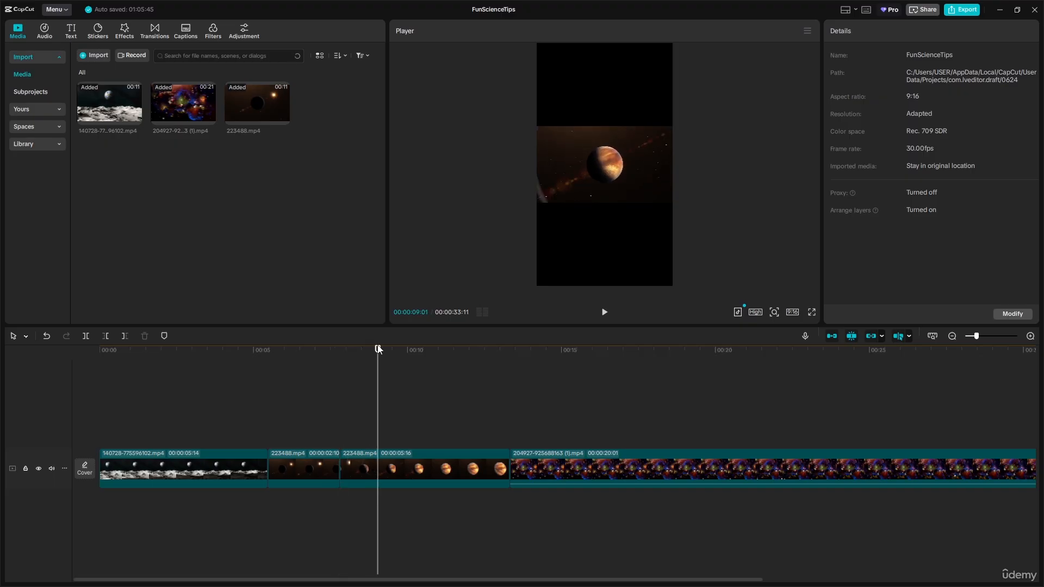
pyautogui.hotkey('ctrl', 'b')
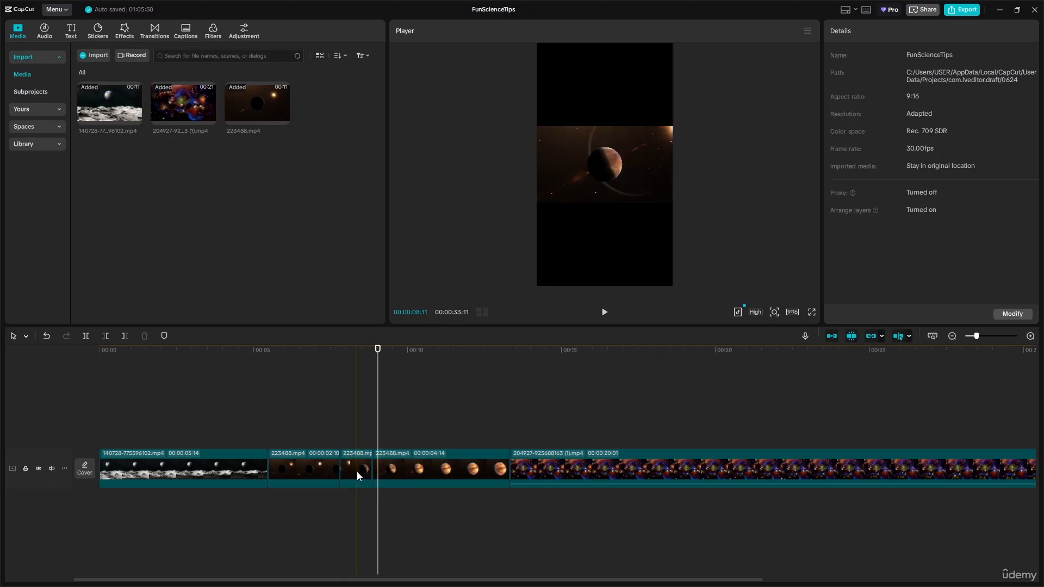
pyautogui.click(358, 474)
pyautogui.press('Delete')
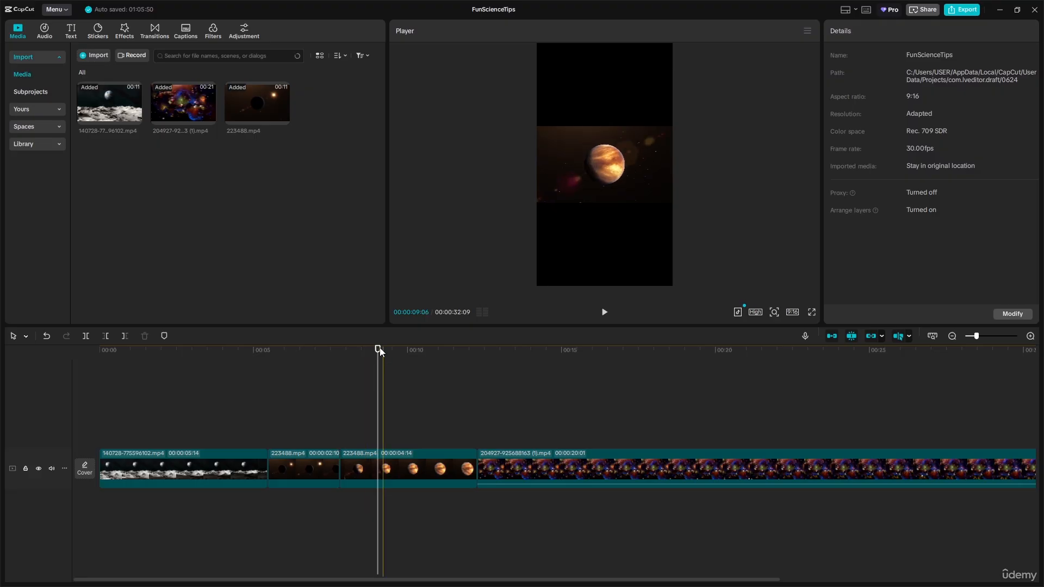
# Cut off the end of the first 223488.mp4 piece at about 00:00:07 and trim its start by a little under one second.
pyautogui.click(346, 357)
pyautogui.click(325, 362)
pyautogui.press('space')
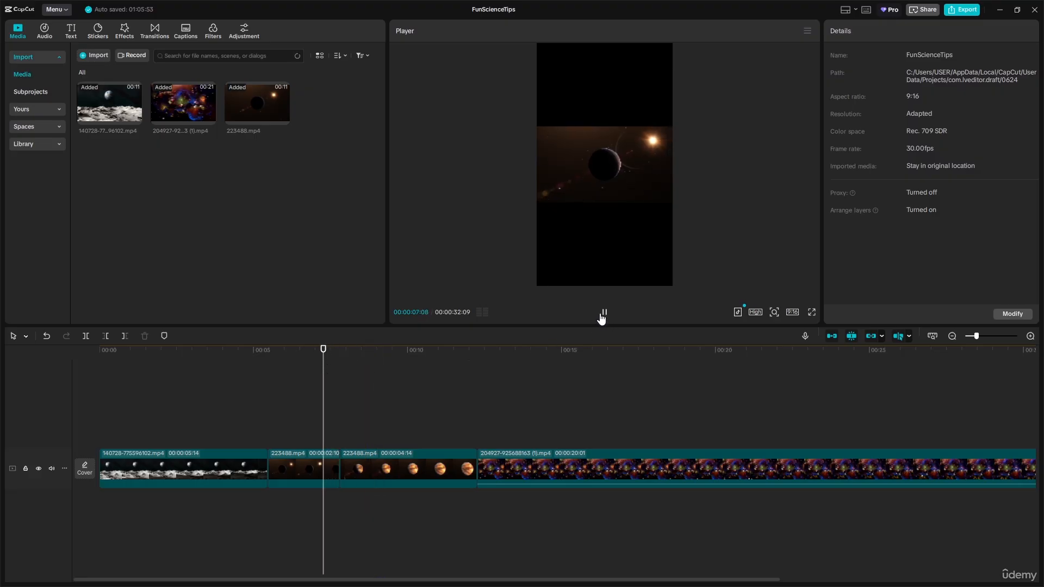
pyautogui.moveTo(331, 348); pyautogui.dragTo(343, 350)
pyautogui.press('space')
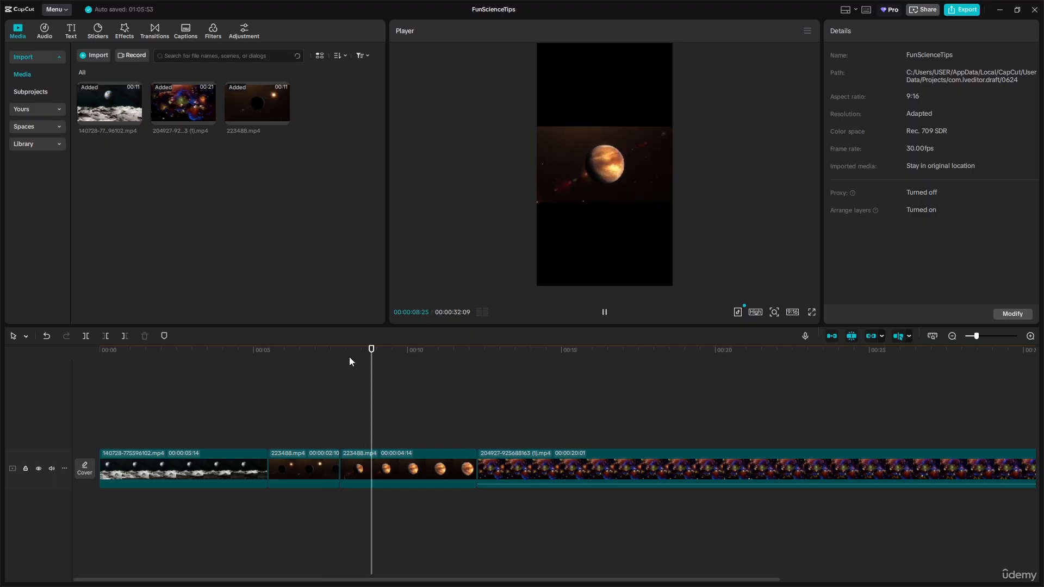
pyautogui.press('space')
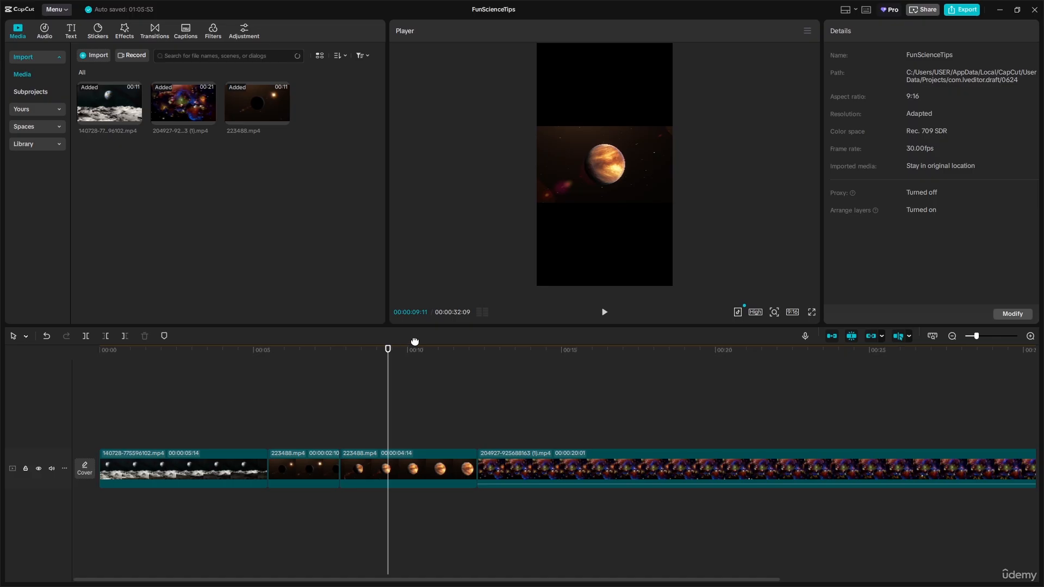
pyautogui.moveTo(387, 362); pyautogui.dragTo(322, 366)
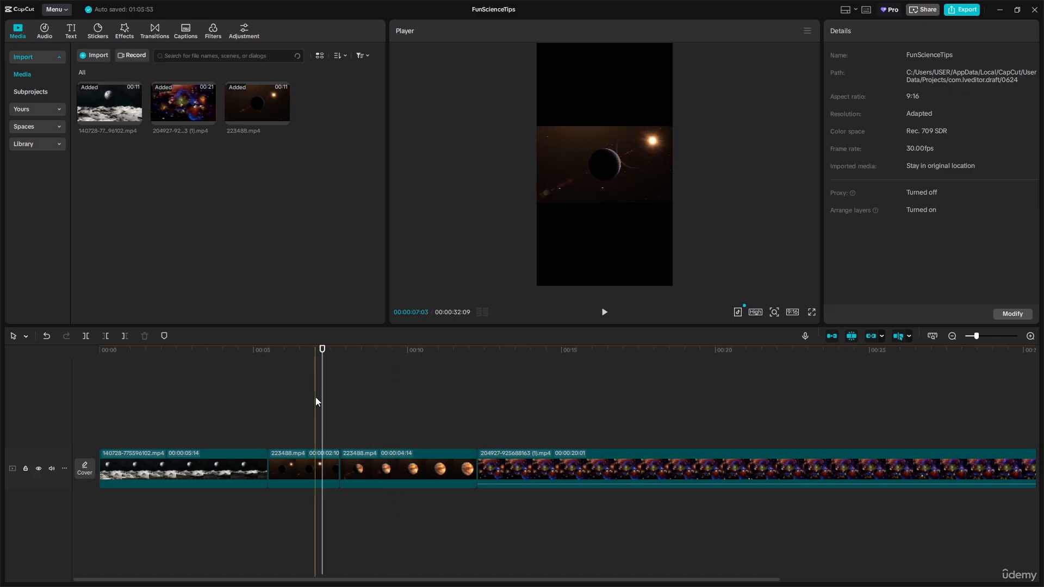
pyautogui.hotkey('ctrl', 'b')
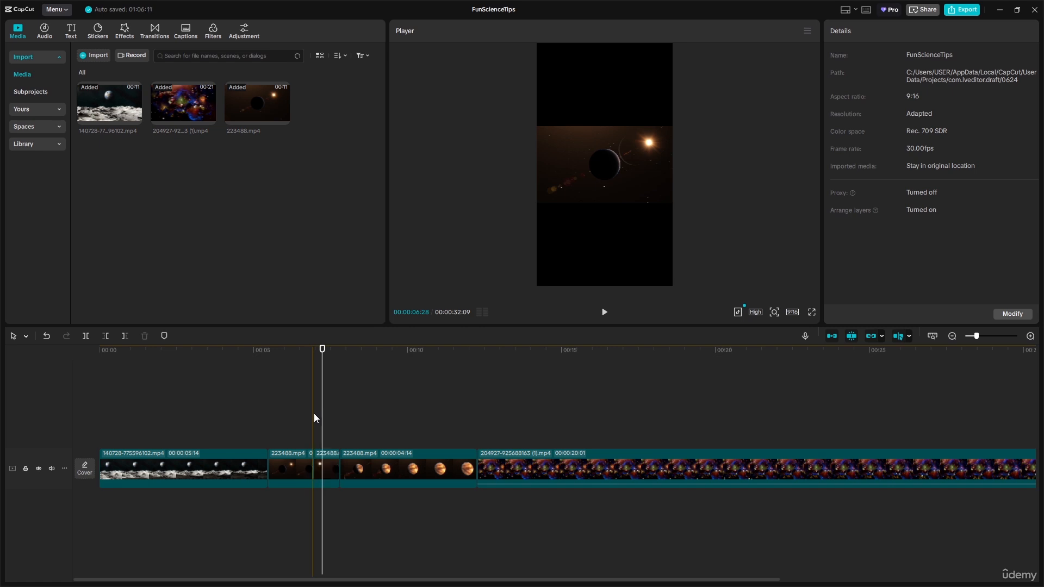
pyautogui.click(326, 465)
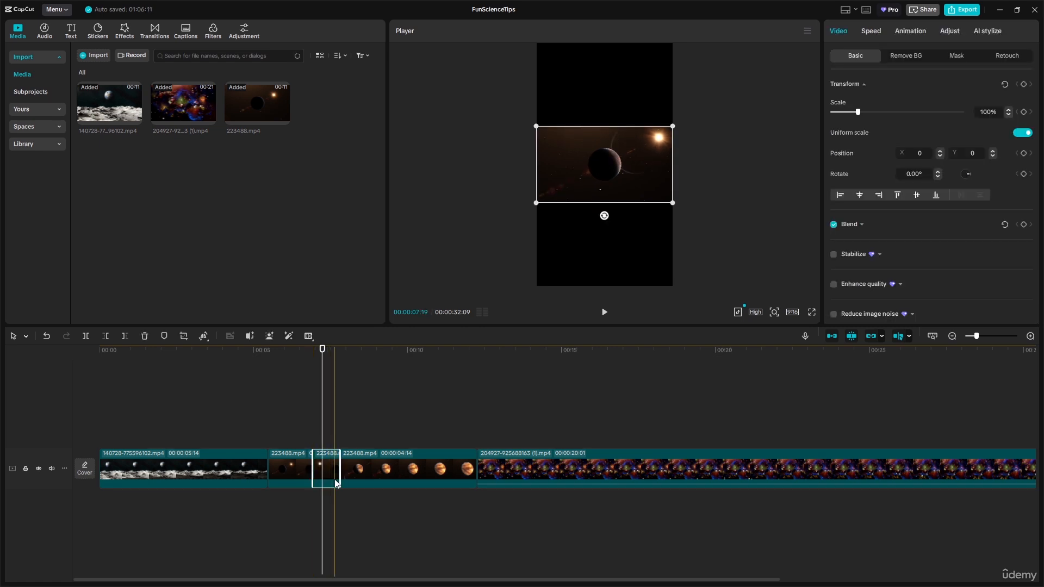
pyautogui.press('Delete')
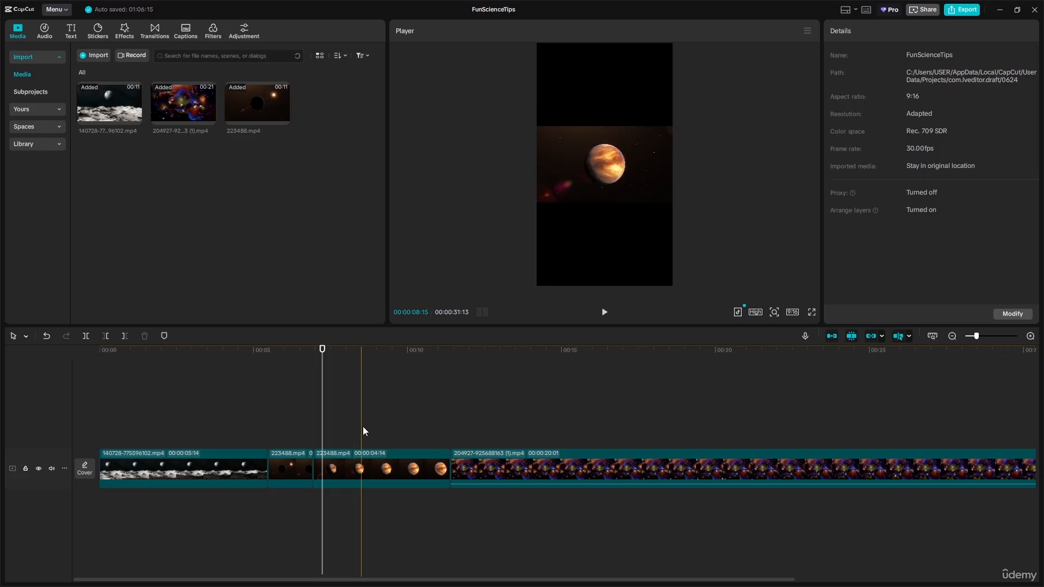
pyautogui.moveTo(270, 473); pyautogui.dragTo(297, 476)
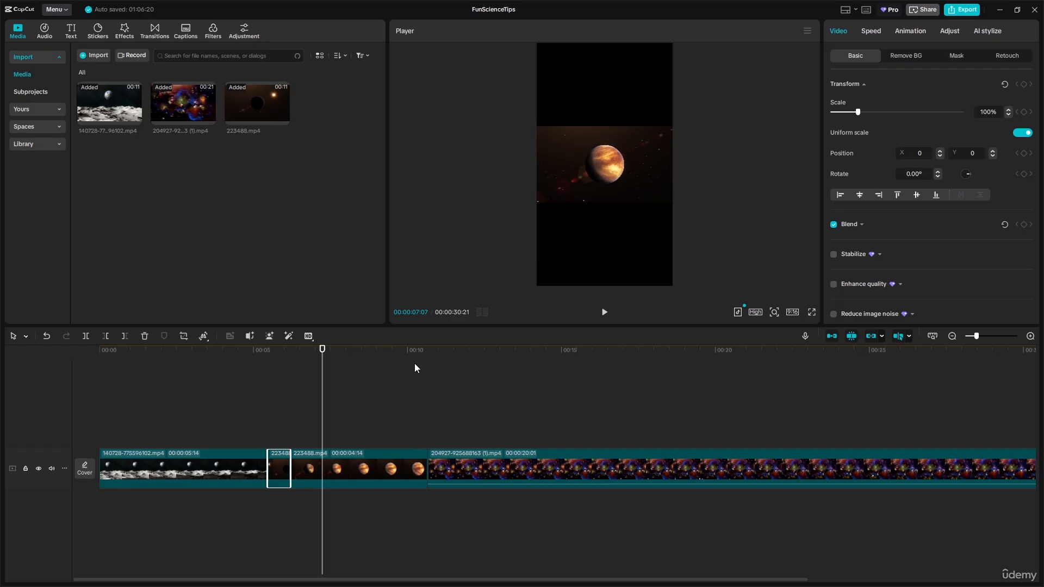
# Split the nebula clip at 00:00:16:29 and delete the piece before the cut.
pyautogui.moveTo(323, 351); pyautogui.dragTo(706, 384)
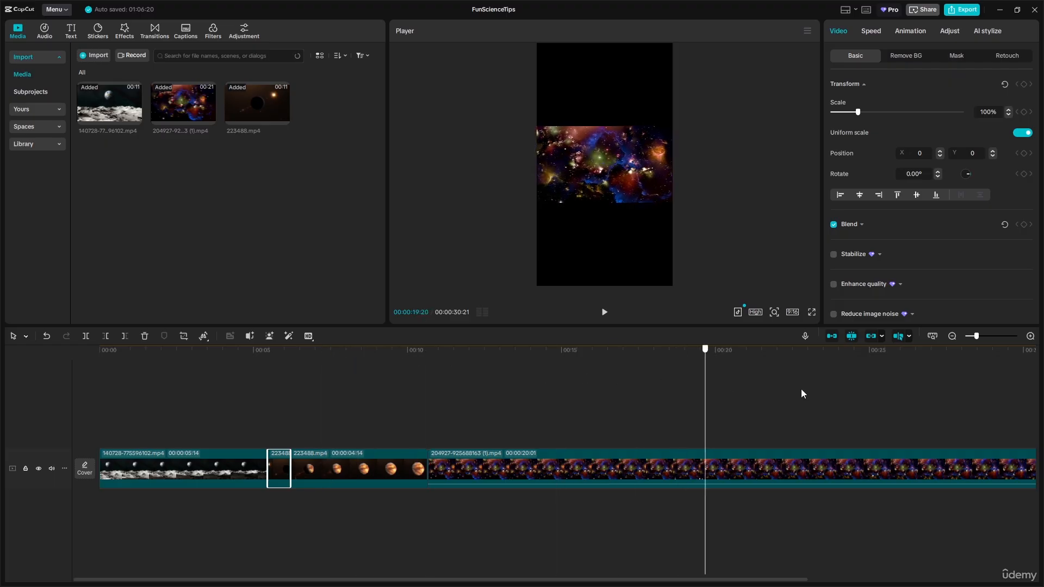
pyautogui.click(622, 398)
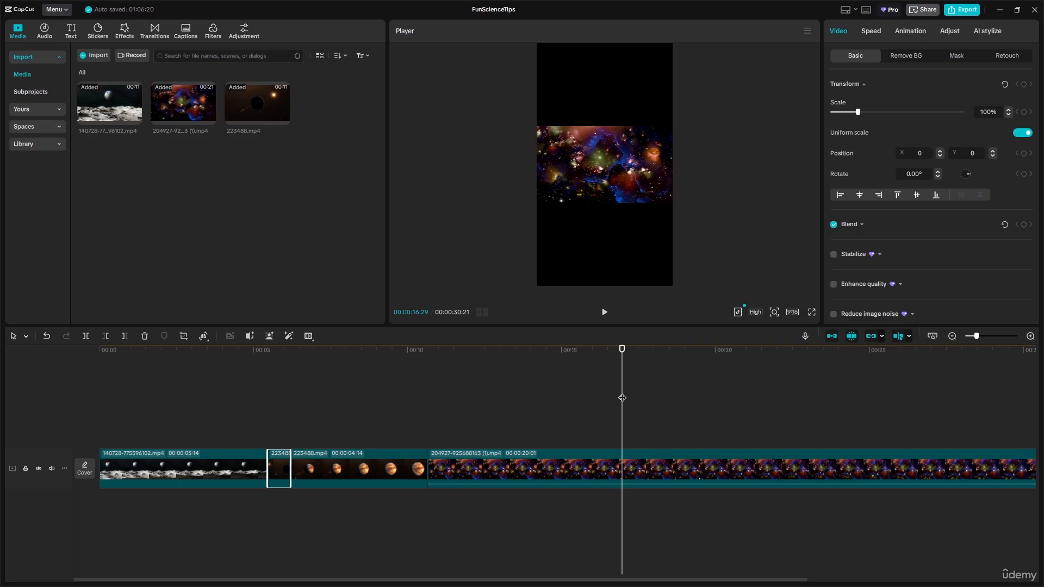
pyautogui.hotkey('ctrl', 'b')
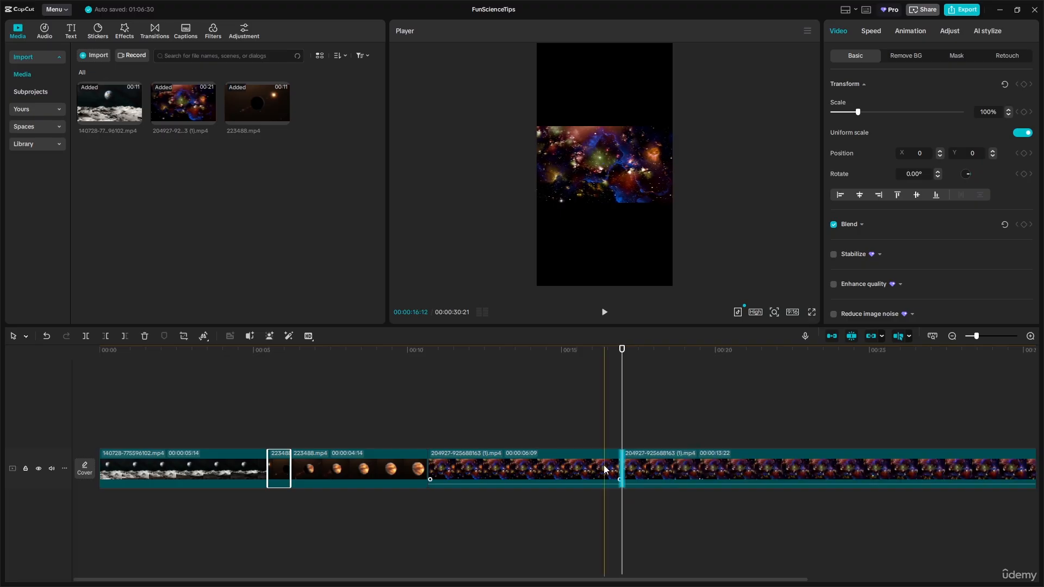
pyautogui.click(605, 467)
pyautogui.press('Delete')
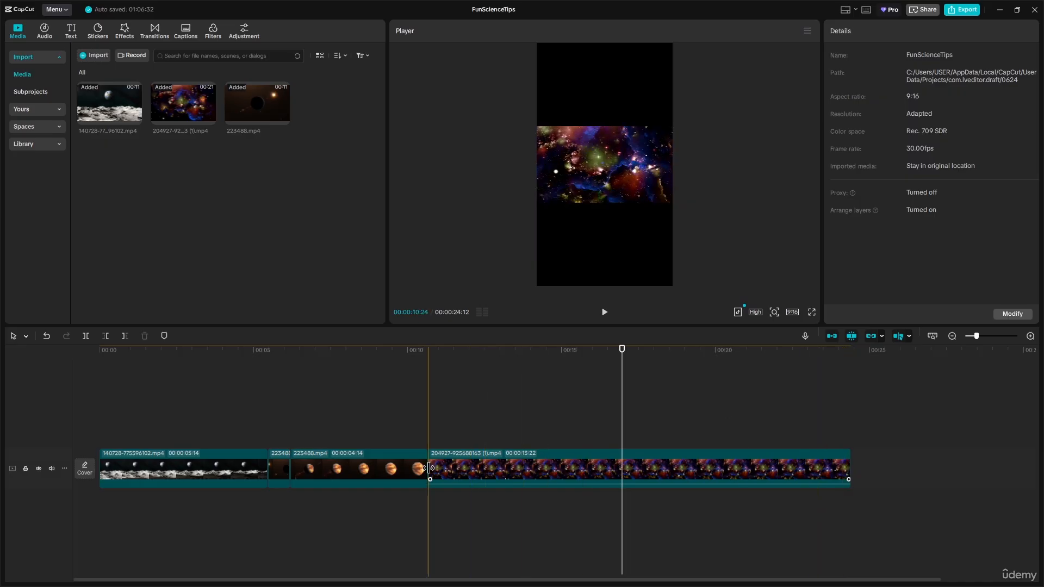
# Shift the cut before the nebula clip so the preceding 223488.mp4 piece lasts 00:00:06:19, and trim the nebula clip's end to a length of 00:00:03:20.
pyautogui.moveTo(428, 468); pyautogui.dragTo(639, 471)
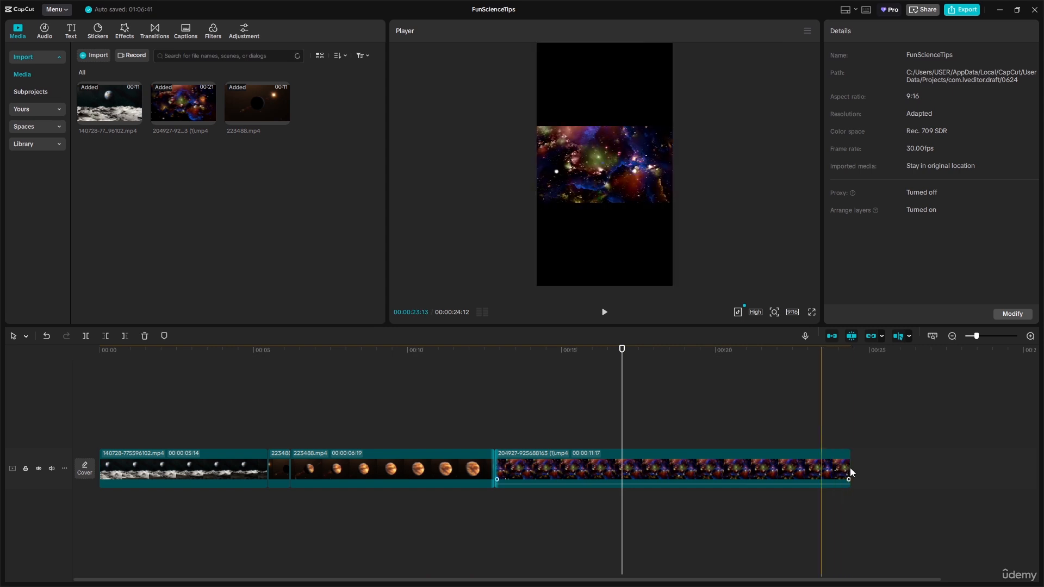
pyautogui.moveTo(850, 468); pyautogui.dragTo(608, 466)
pyautogui.moveTo(544, 357); pyautogui.dragTo(406, 344)
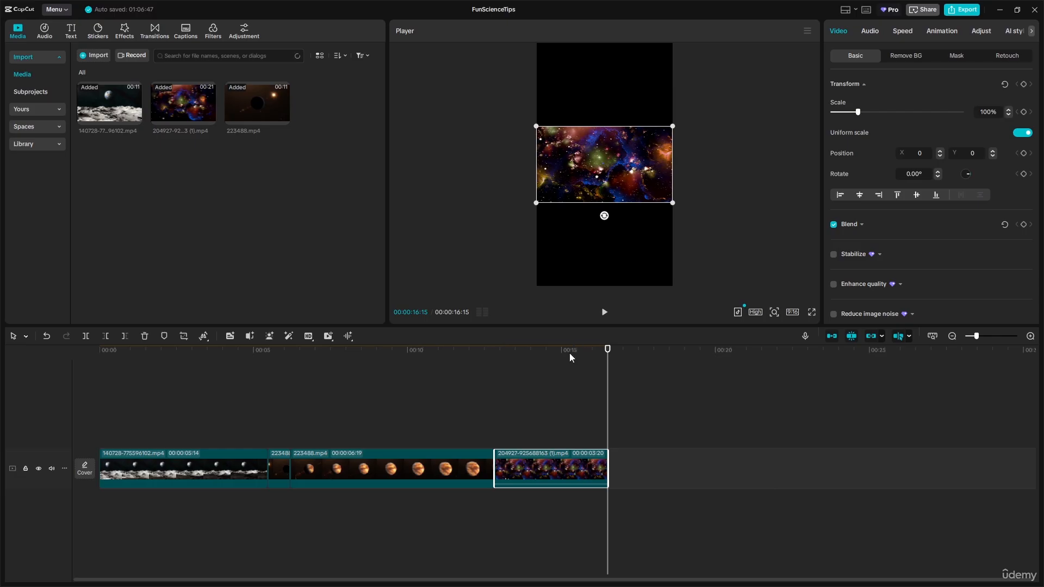
pyautogui.click(533, 397)
pyautogui.click(533, 398)
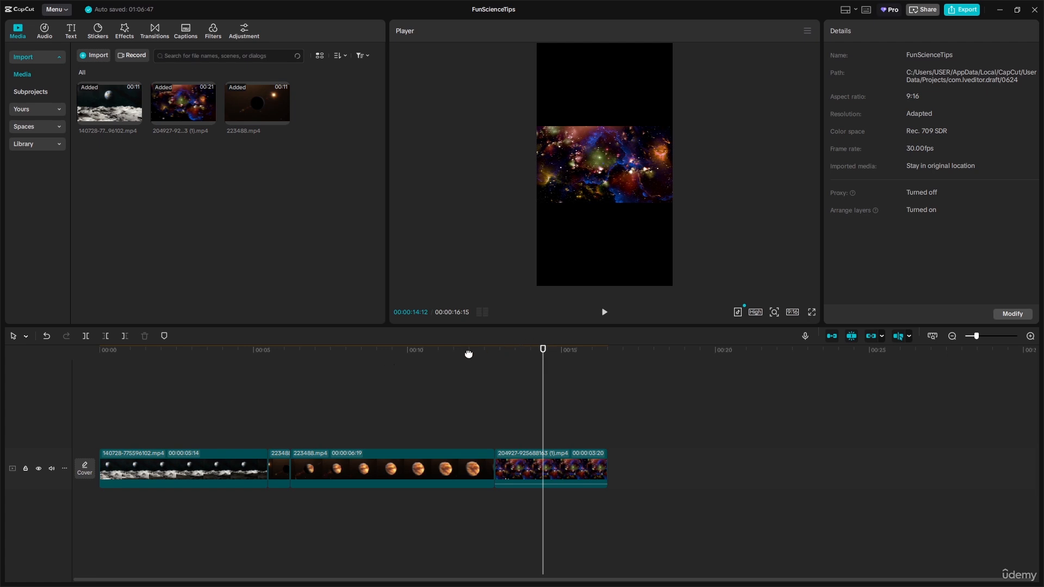
# Add a default text above the moon-surface clip and move it to the very start of the timeline.
pyautogui.moveTo(469, 354); pyautogui.dragTo(395, 331)
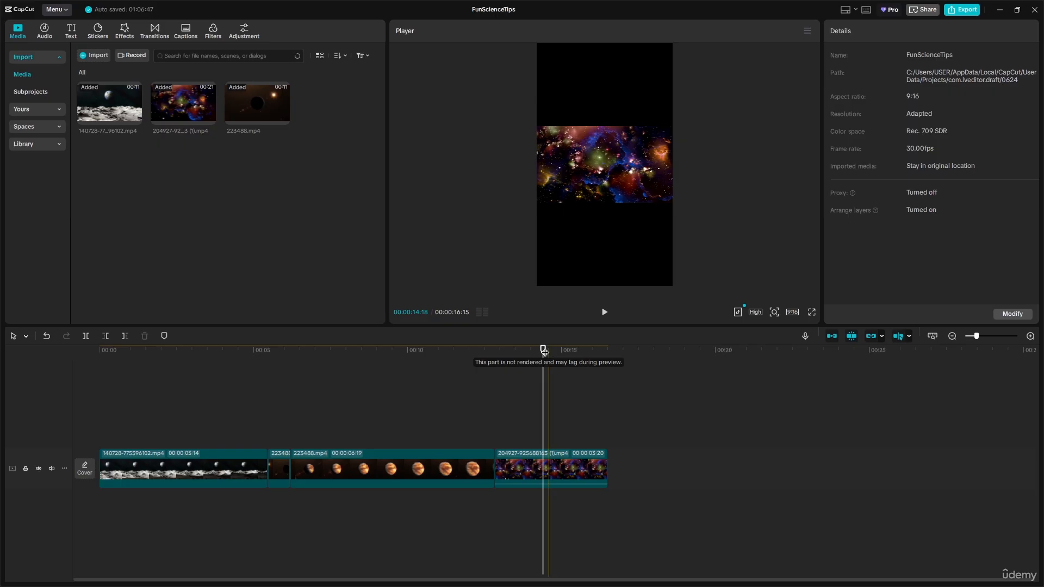
pyautogui.moveTo(550, 351); pyautogui.dragTo(140, 377)
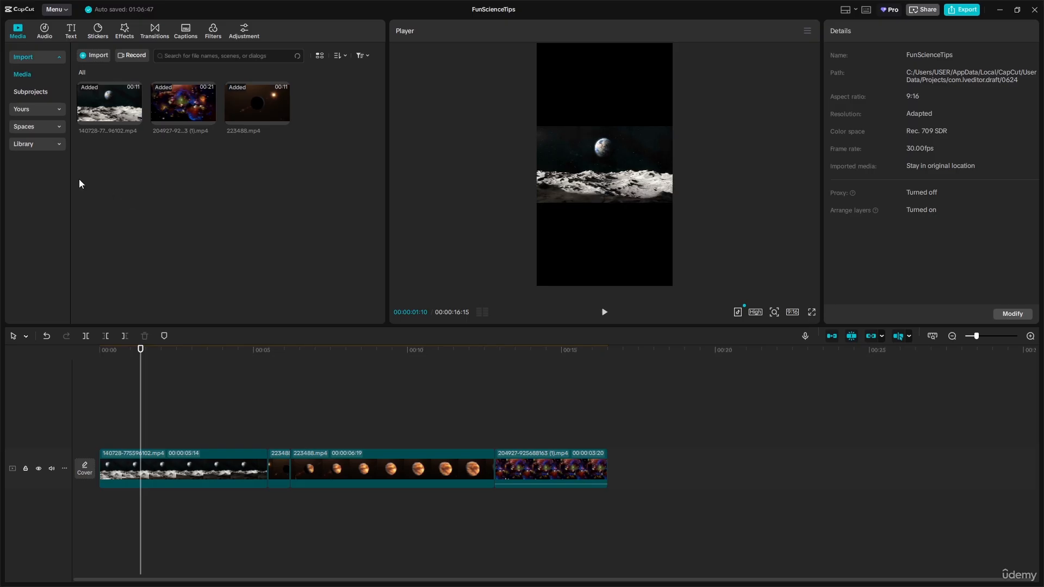
pyautogui.click(71, 32)
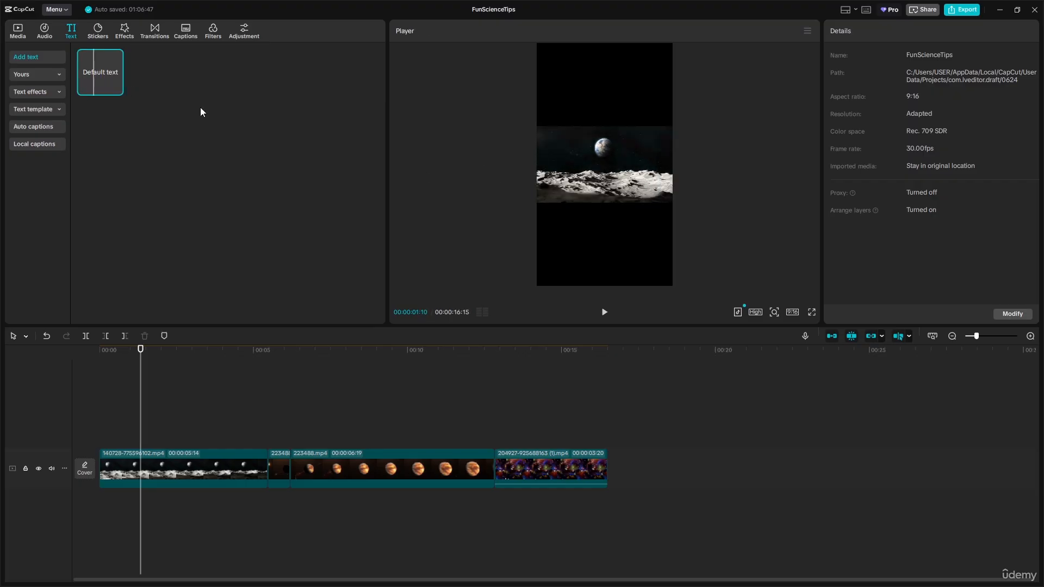
pyautogui.click(117, 88)
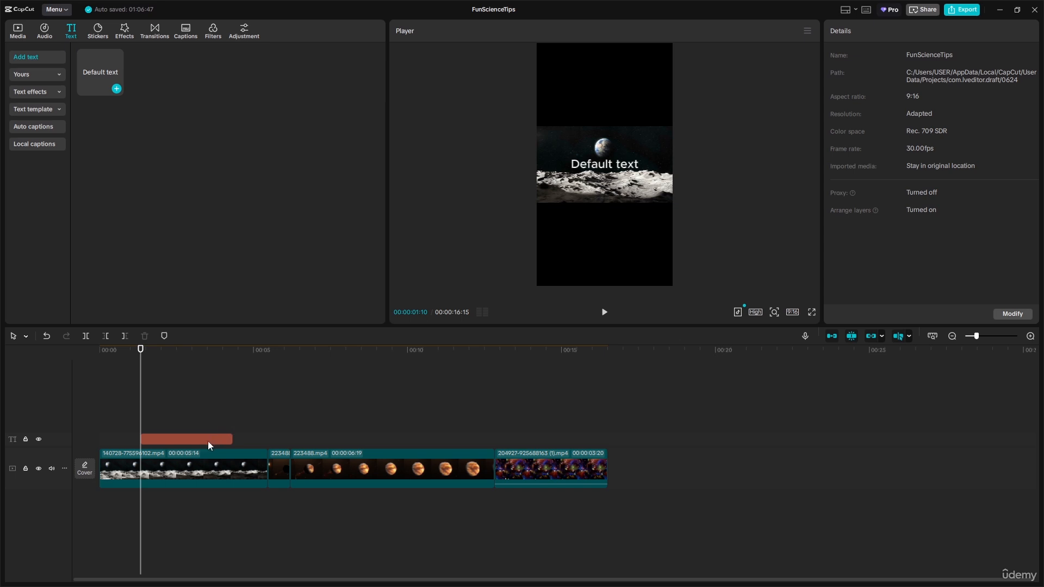
pyautogui.moveTo(201, 439)
pyautogui.mouseDown()
pyautogui.moveTo(140, 440)
pyautogui.moveTo(200, 441)
pyautogui.moveTo(188, 443)
pyautogui.mouseUp()
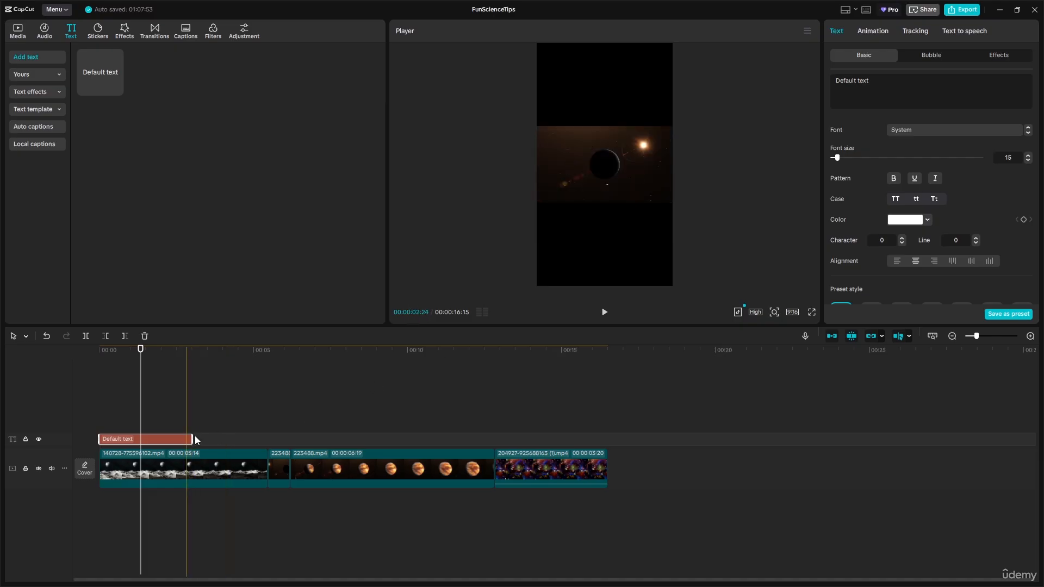
# Replace the default text with "Did you know this about space?" and move it into the black area below the moon picture.
pyautogui.moveTo(140, 352); pyautogui.dragTo(188, 354)
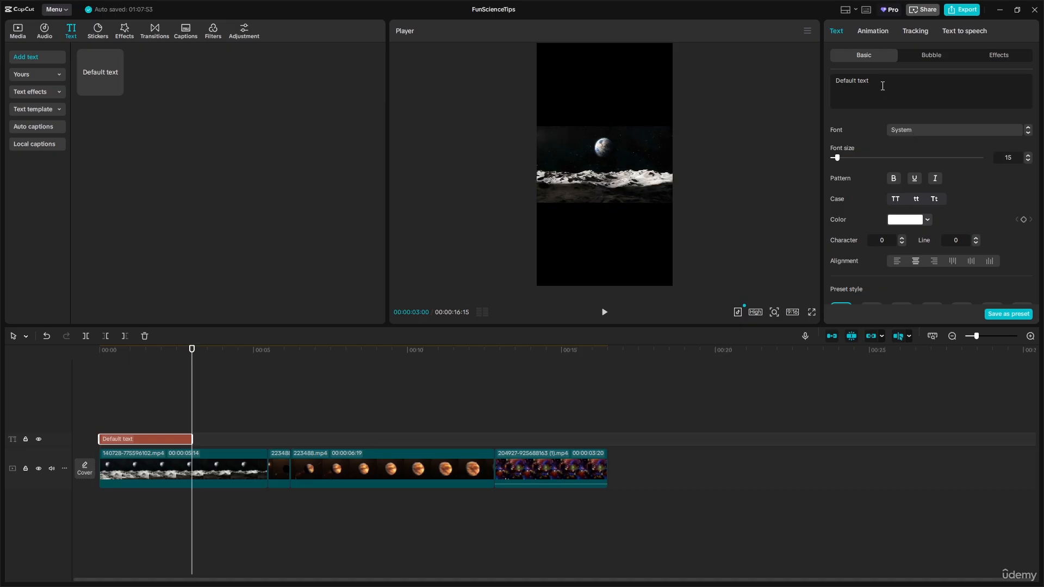
pyautogui.moveTo(881, 83); pyautogui.dragTo(809, 84)
pyautogui.press('BackSpace')
pyautogui.write('Did yhouknow this about space?')
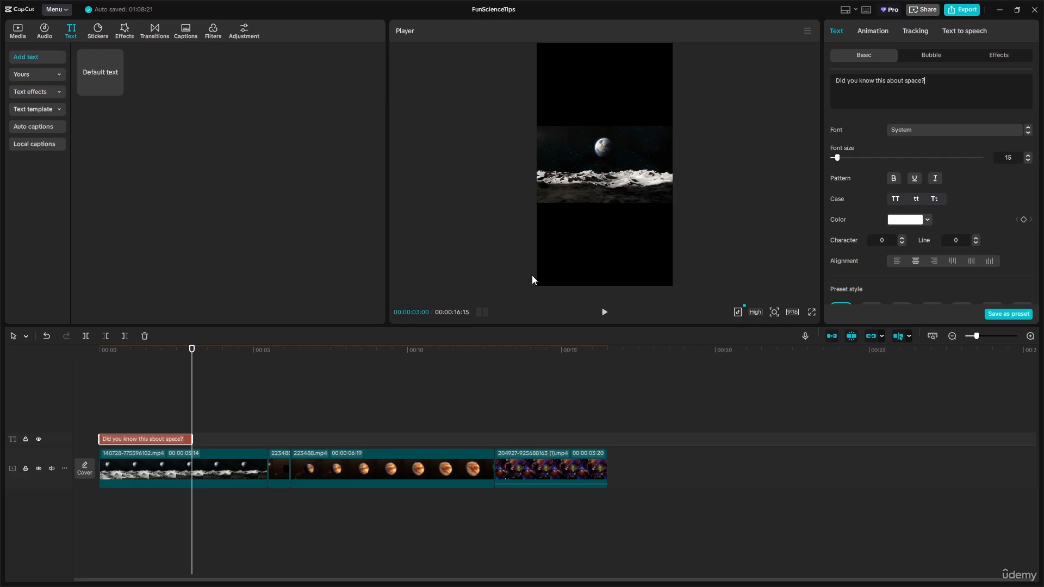
pyautogui.moveTo(192, 357); pyautogui.dragTo(143, 358)
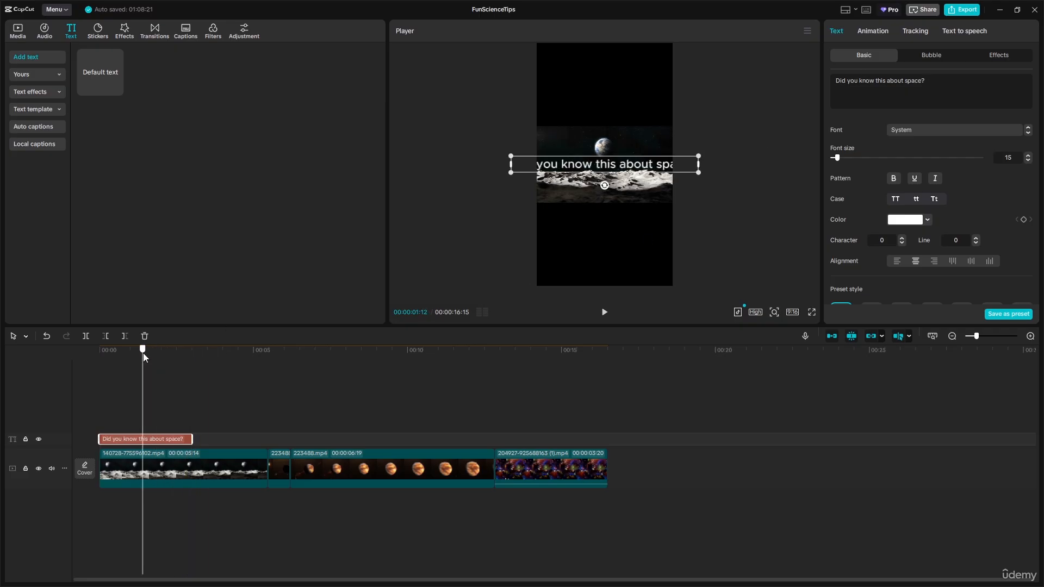
pyautogui.moveTo(599, 166); pyautogui.dragTo(598, 230)
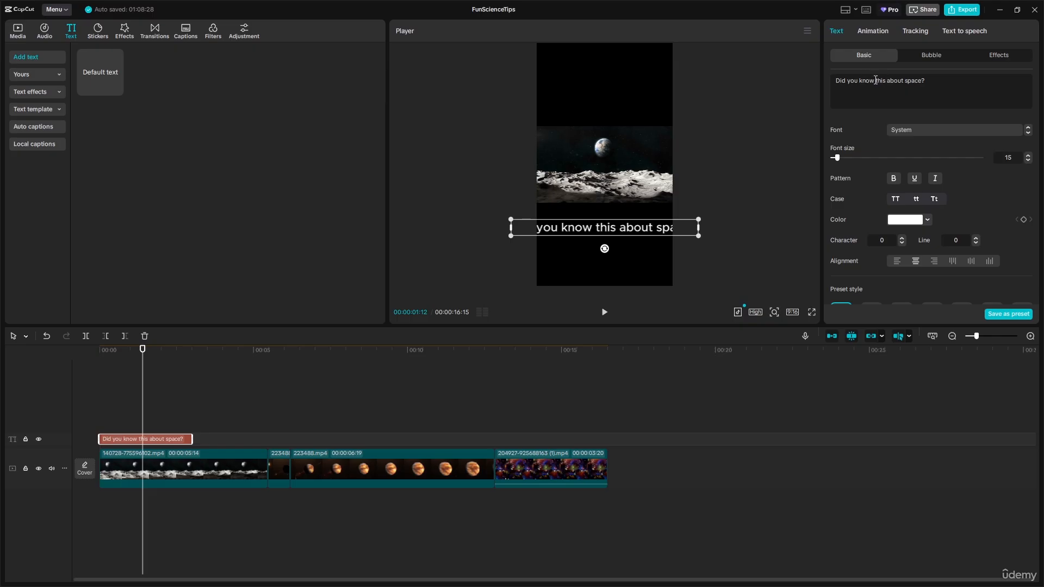
# Break the title into two lines after "know" and enlarge its text box to the full width of the frame.
pyautogui.click(876, 80)
pyautogui.press('Return')
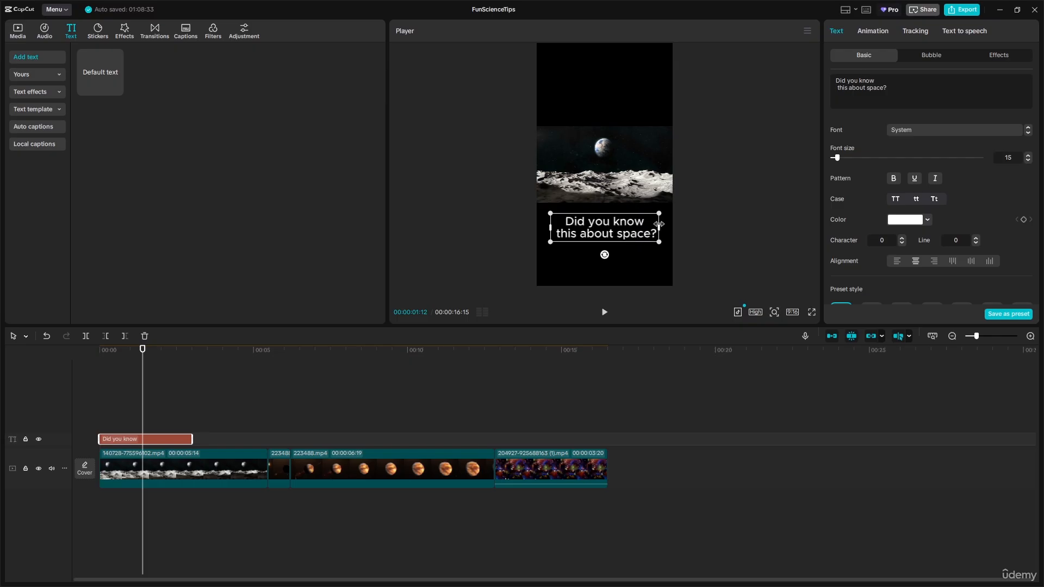
pyautogui.moveTo(659, 228); pyautogui.dragTo(670, 209)
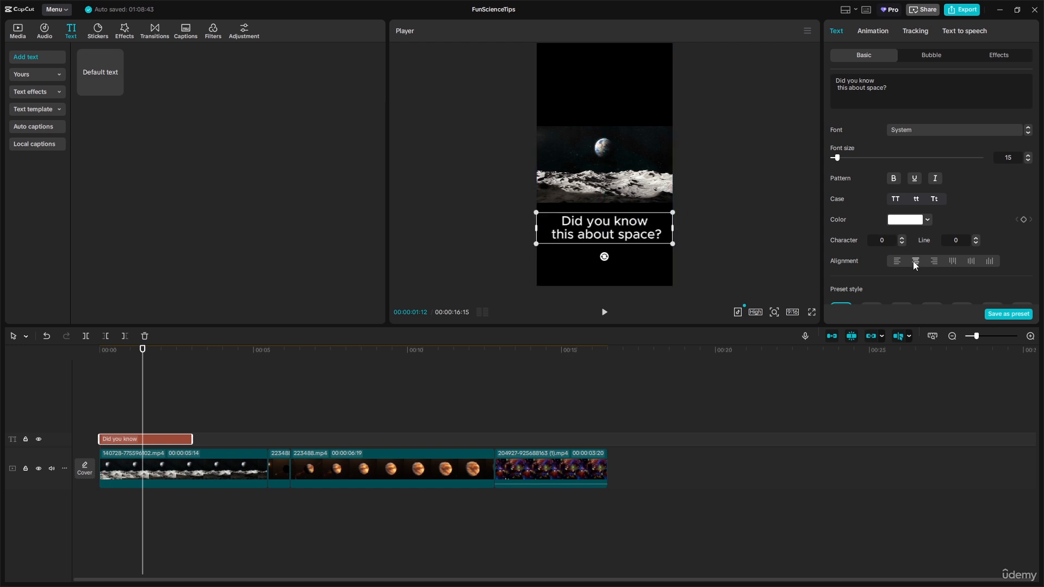
# Try red, dark and pale shades for the title's text colour and settle on a near-white.
pyautogui.click(928, 219)
pyautogui.click(970, 246)
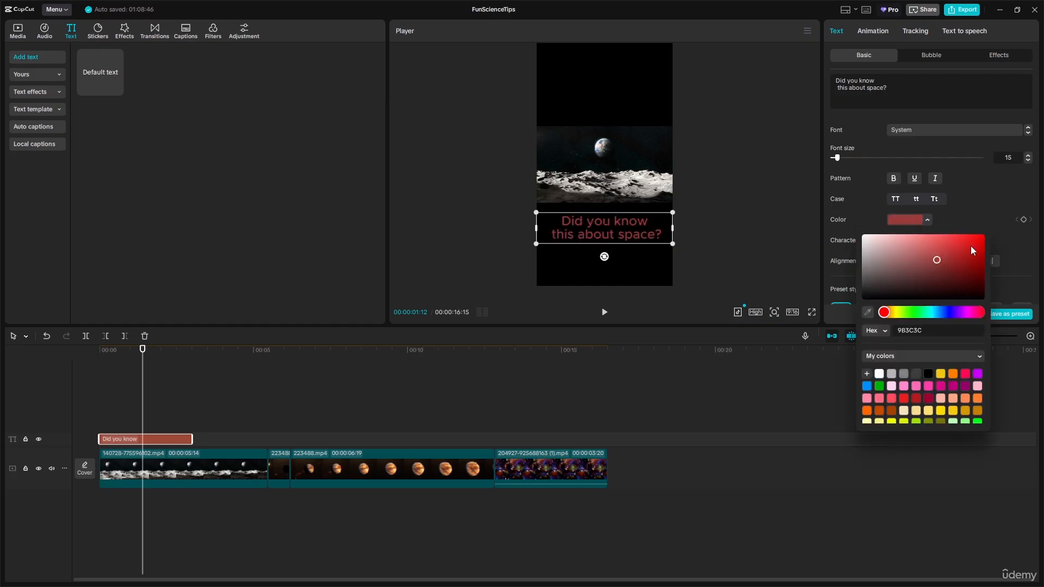
pyautogui.click(951, 286)
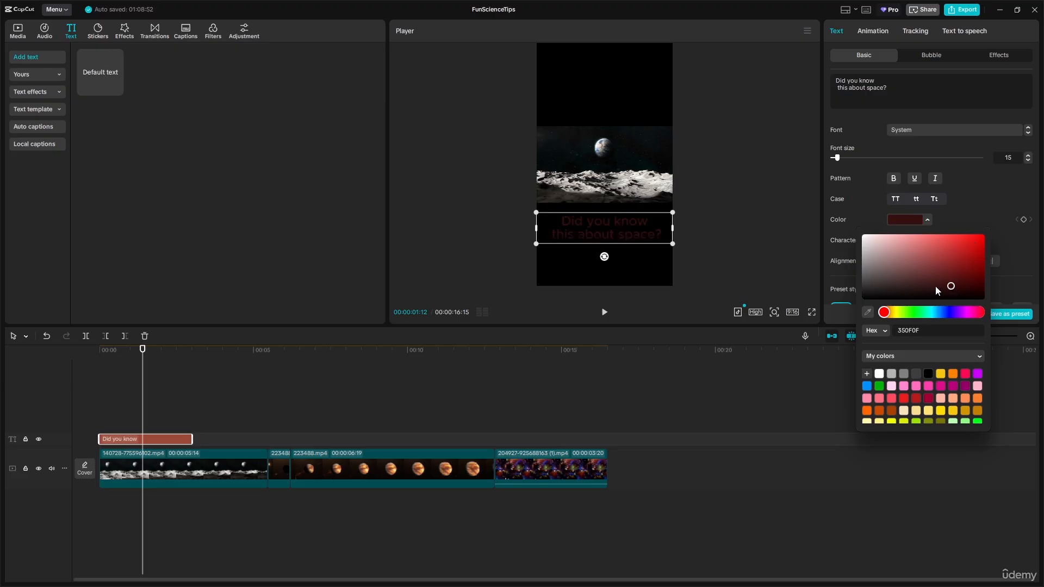
pyautogui.click(923, 285)
pyautogui.click(877, 253)
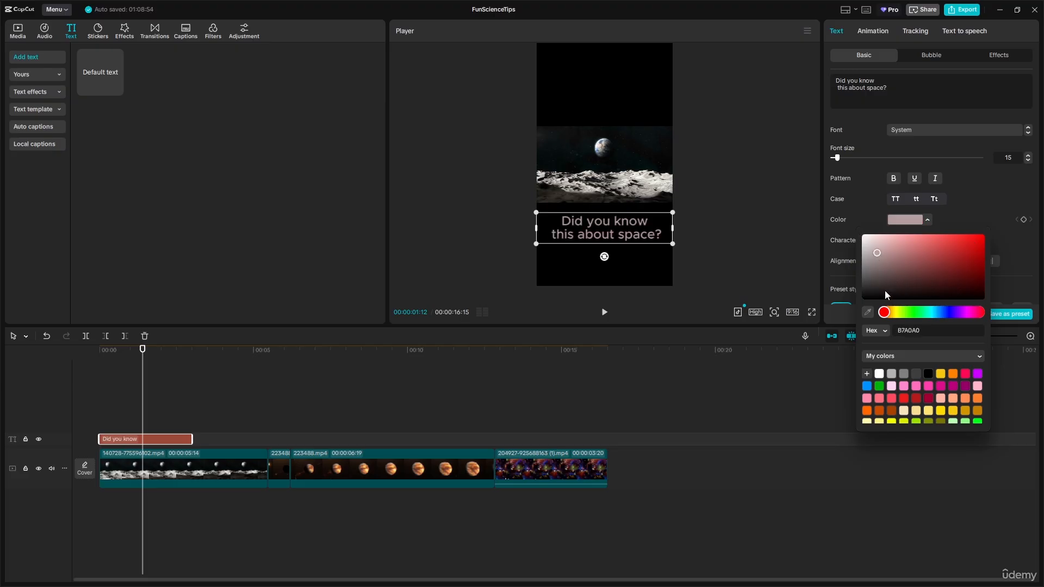
pyautogui.click(867, 237)
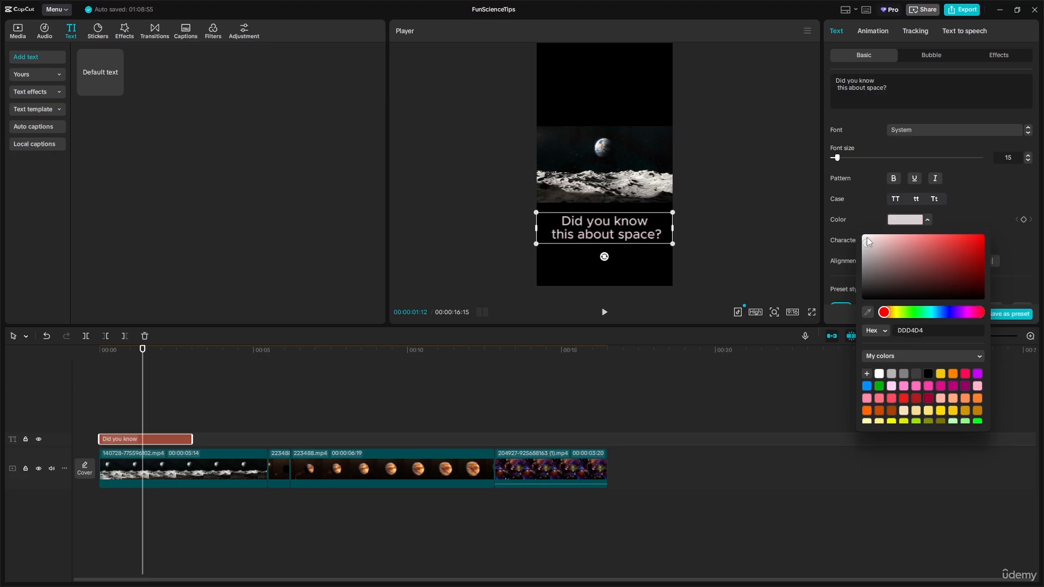
pyautogui.click(786, 212)
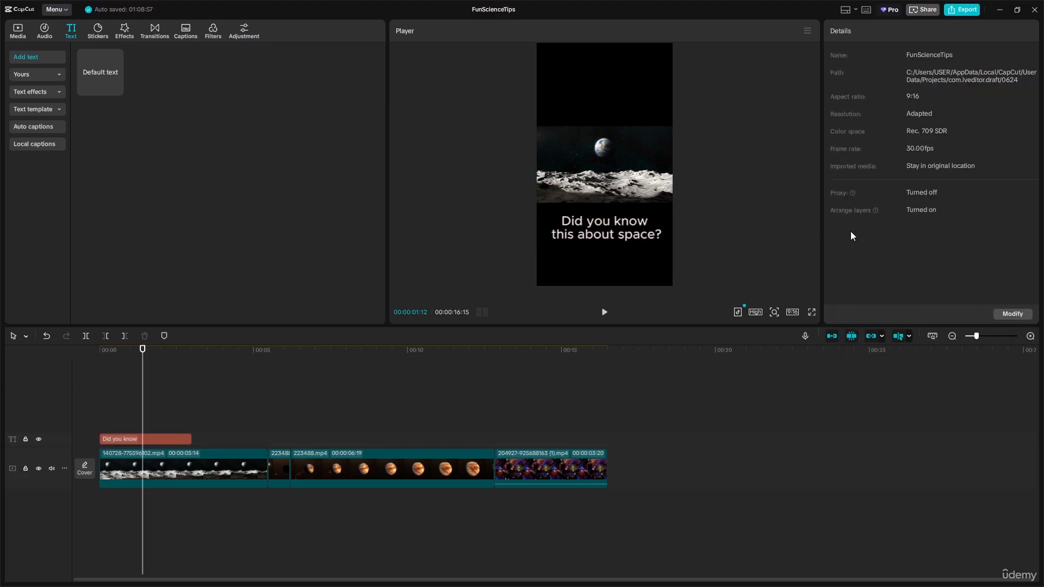
# Try the white-outlined black and red preset styles from the first row on the title.
pyautogui.click(605, 228)
pyautogui.scroll(-8, 924, 245)
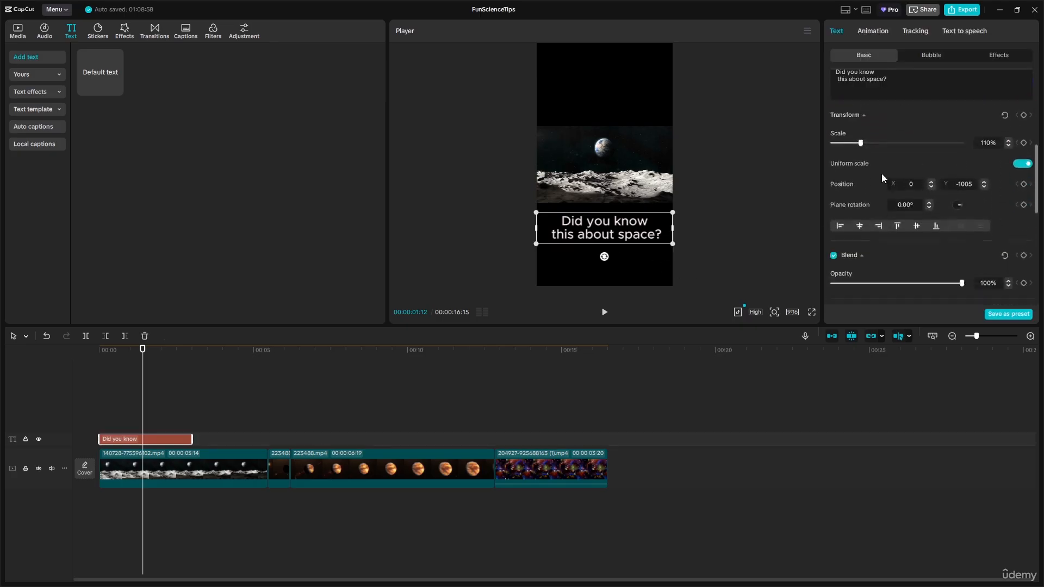
pyautogui.scroll(4, 892, 155)
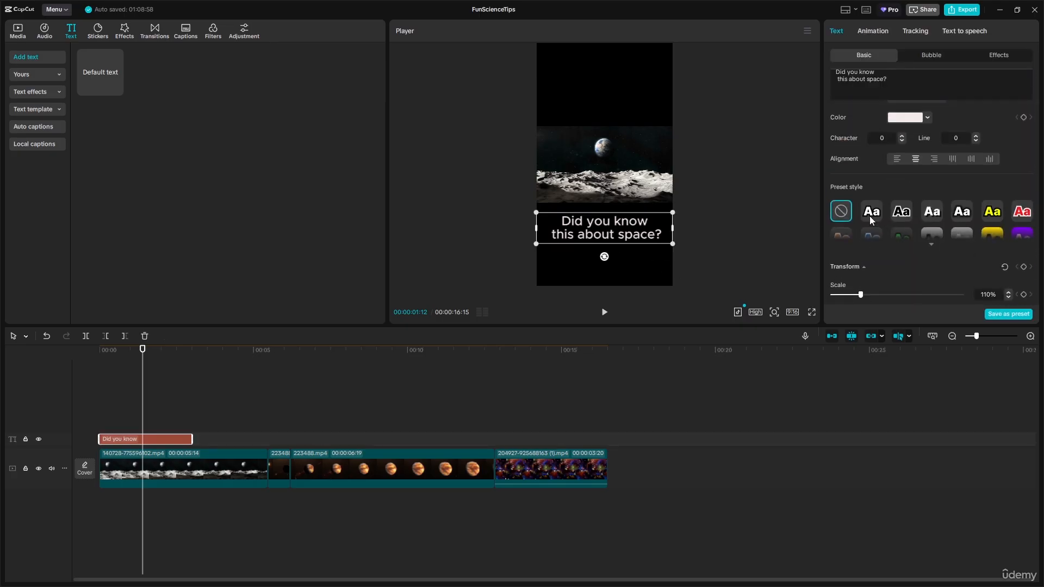
pyautogui.click(871, 215)
pyautogui.click(901, 217)
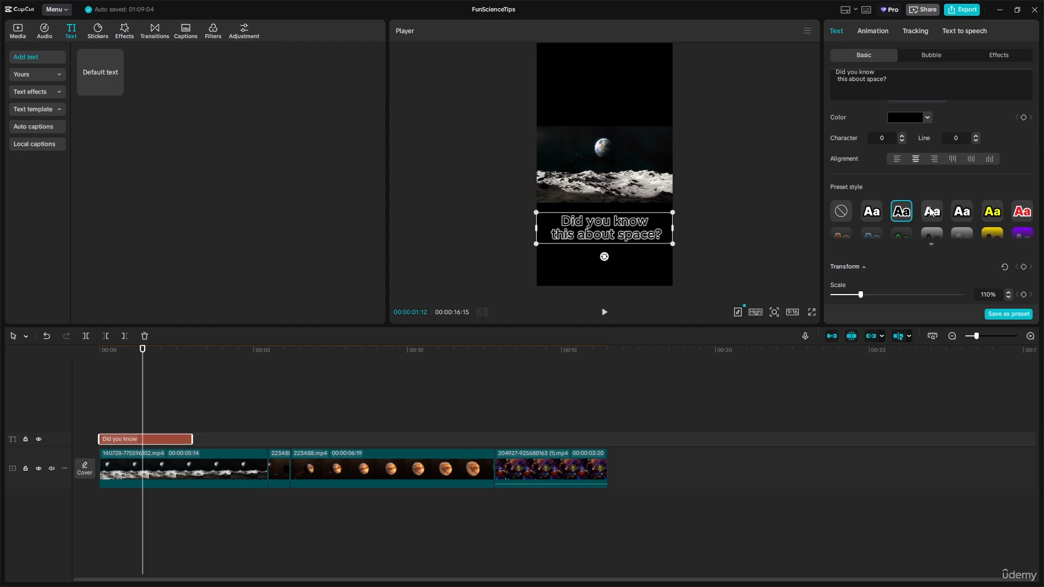
pyautogui.click(931, 212)
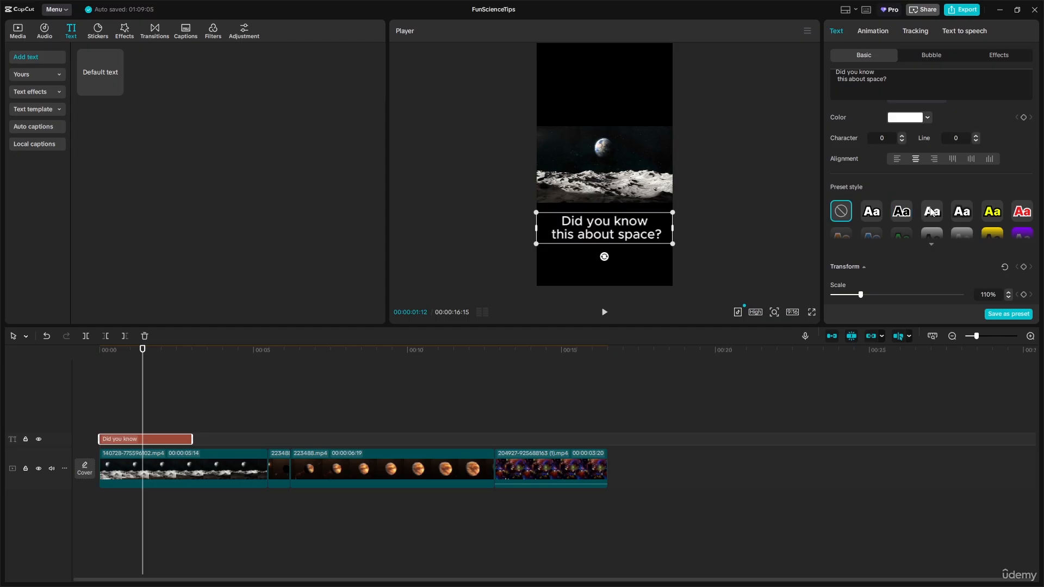
pyautogui.click(987, 214)
pyautogui.click(1023, 212)
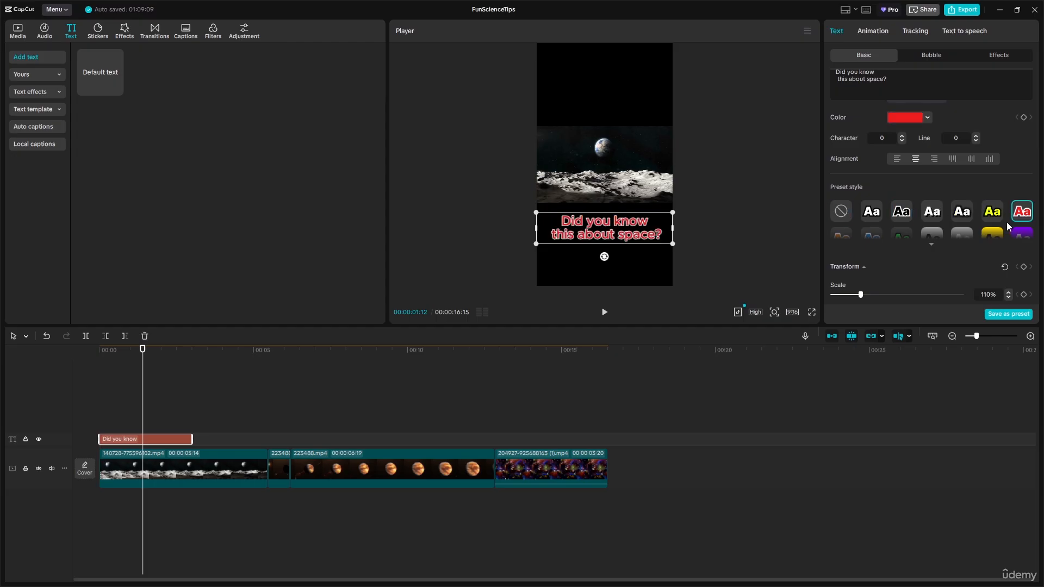
# Expand the preset styles and try the black-on-white box, white-on-black box and green glow styles on the title.
pyautogui.scroll(-2, 957, 228)
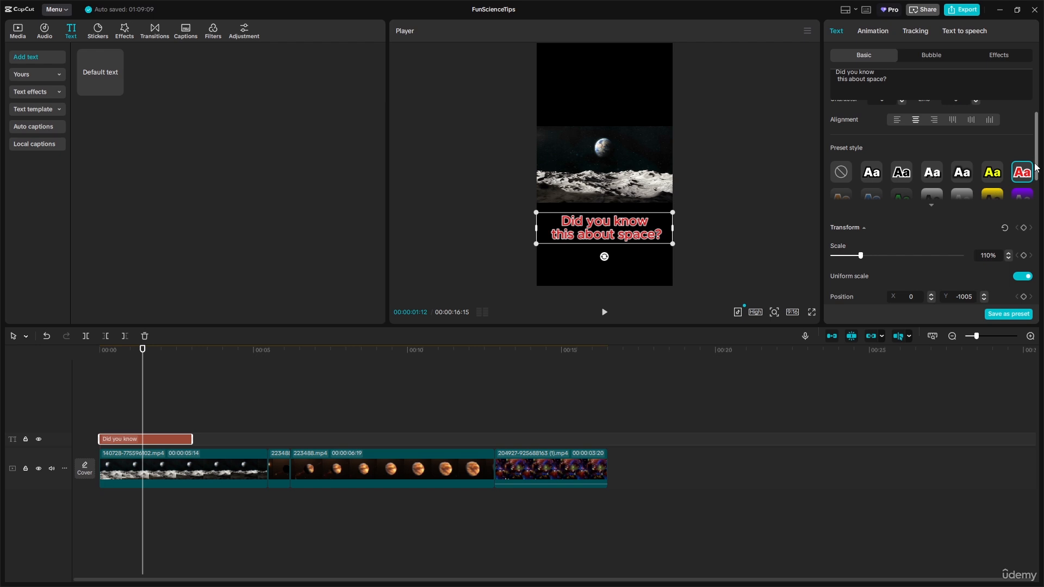
pyautogui.moveTo(1037, 172); pyautogui.dragTo(1037, 185)
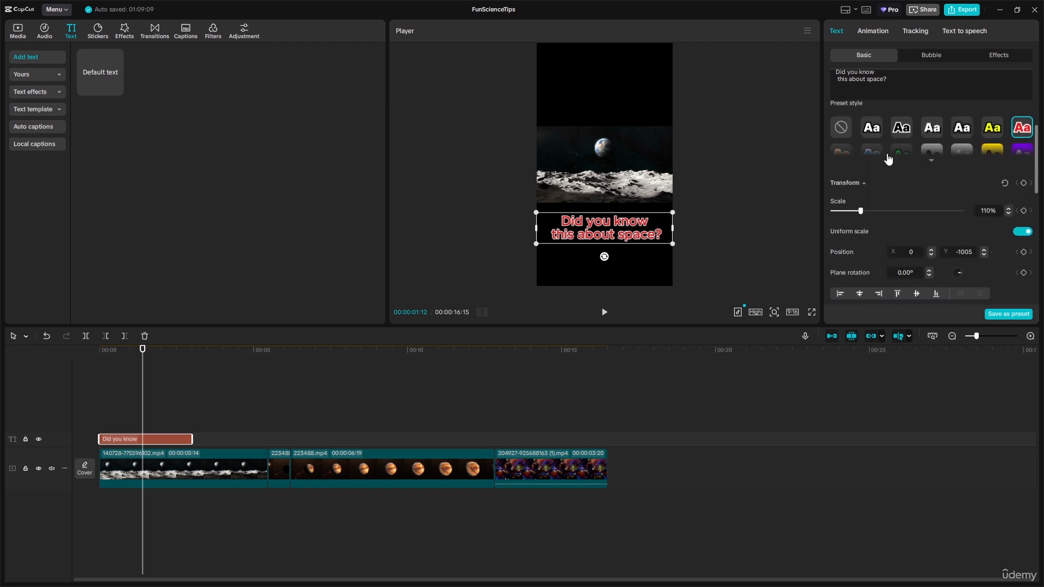
pyautogui.click(885, 155)
pyautogui.click(870, 183)
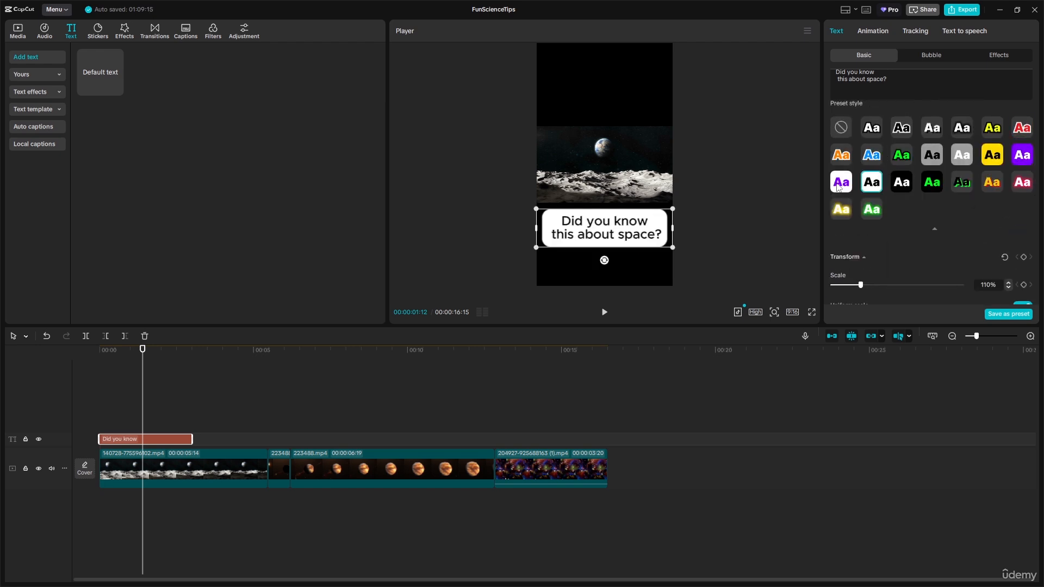
pyautogui.click(842, 182)
pyautogui.click(903, 190)
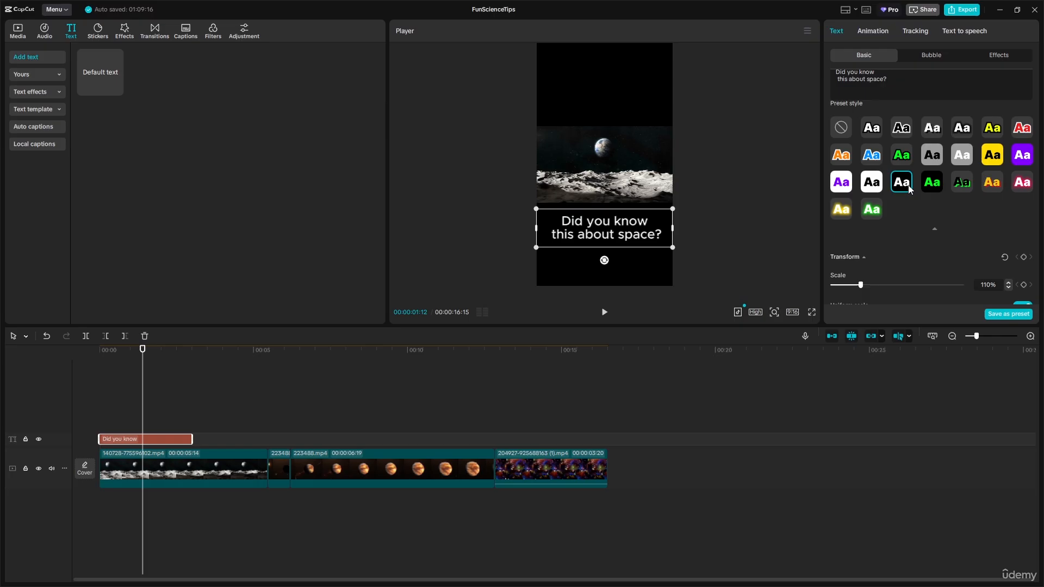
pyautogui.click(876, 210)
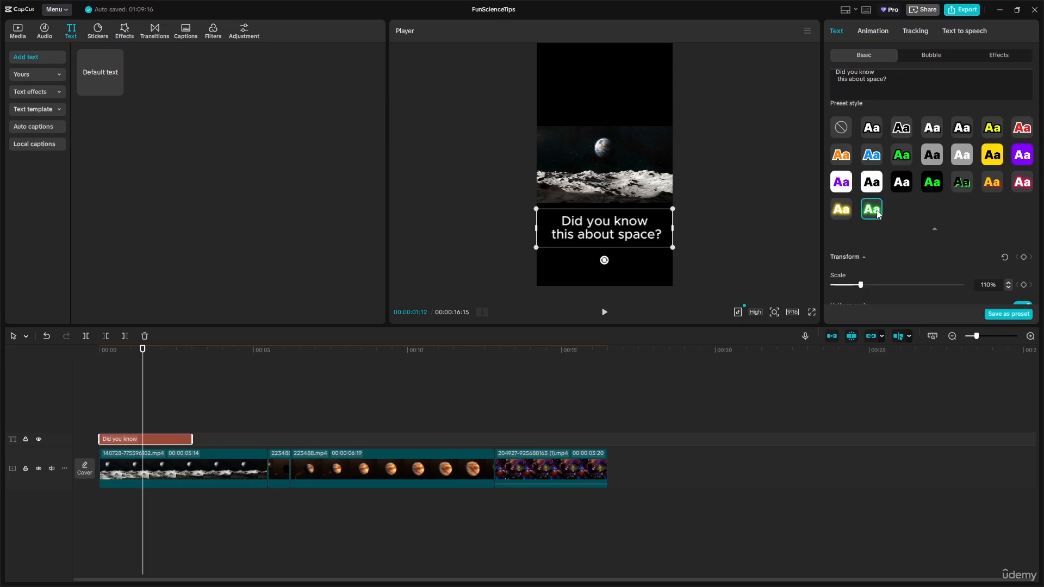
pyautogui.click(932, 188)
pyautogui.click(964, 185)
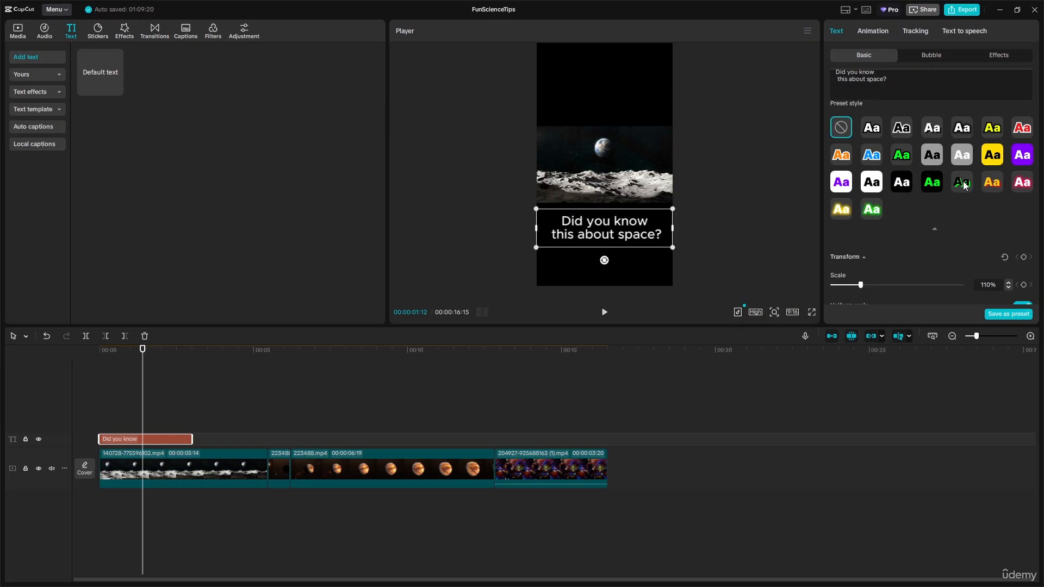
pyautogui.click(928, 159)
pyautogui.click(958, 148)
pyautogui.click(955, 129)
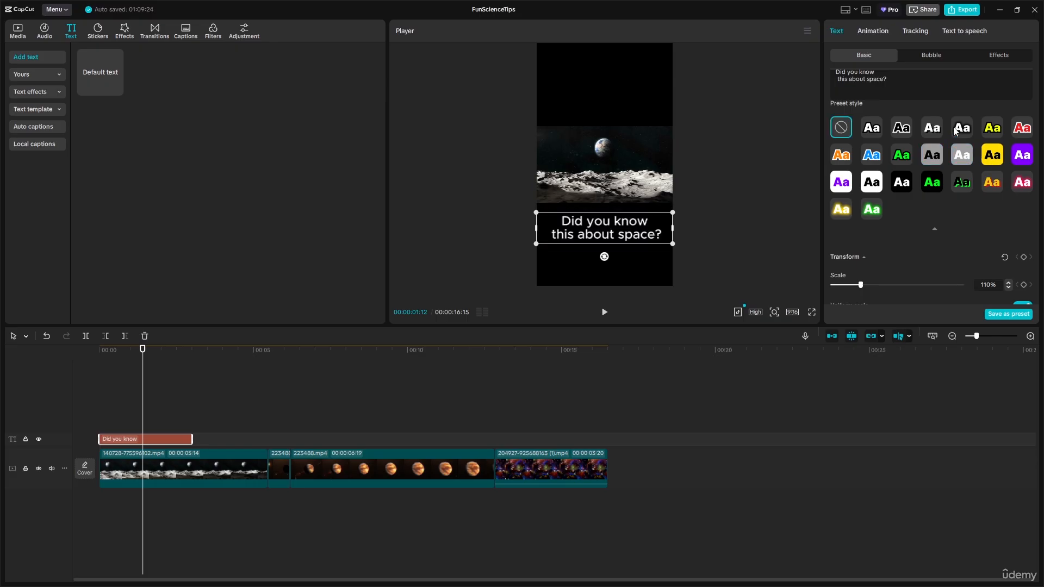
# Try the white-on-black box, blue, green, orange and white-outlined black preset styles on the title.
pyautogui.click(901, 182)
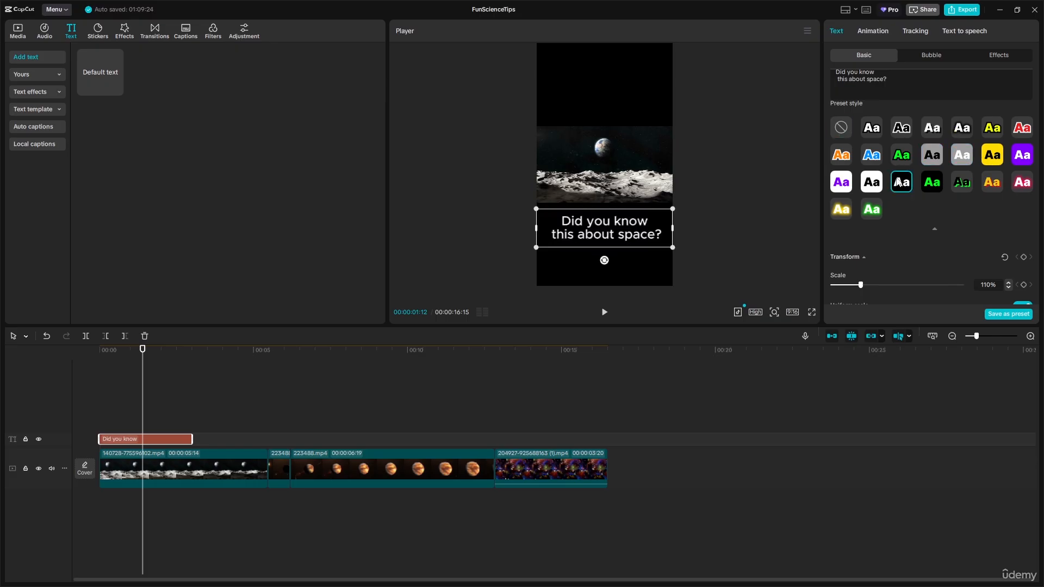
pyautogui.click(873, 154)
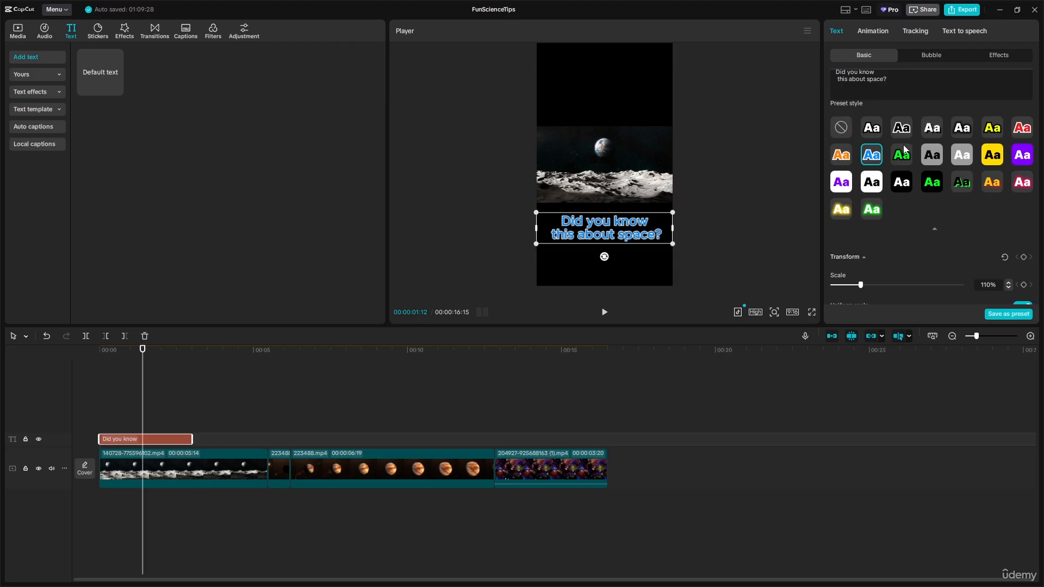
pyautogui.click(897, 160)
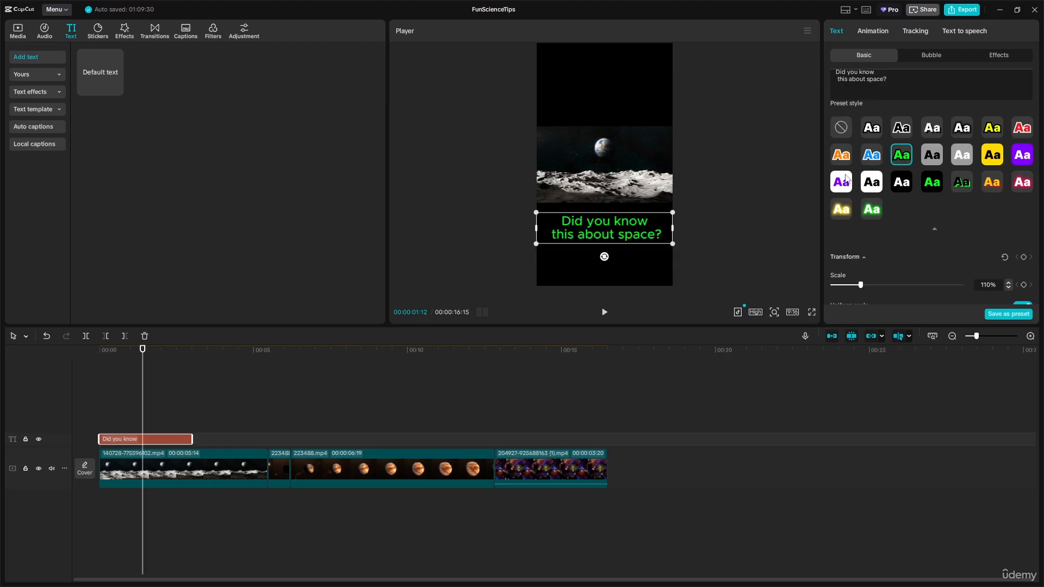
pyautogui.click(841, 157)
pyautogui.click(902, 131)
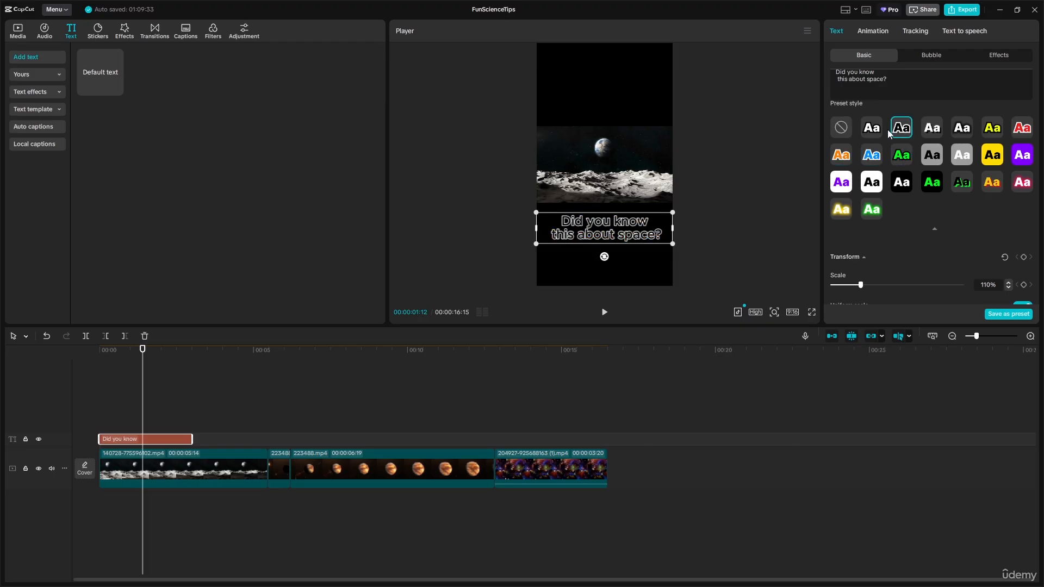
pyautogui.click(931, 131)
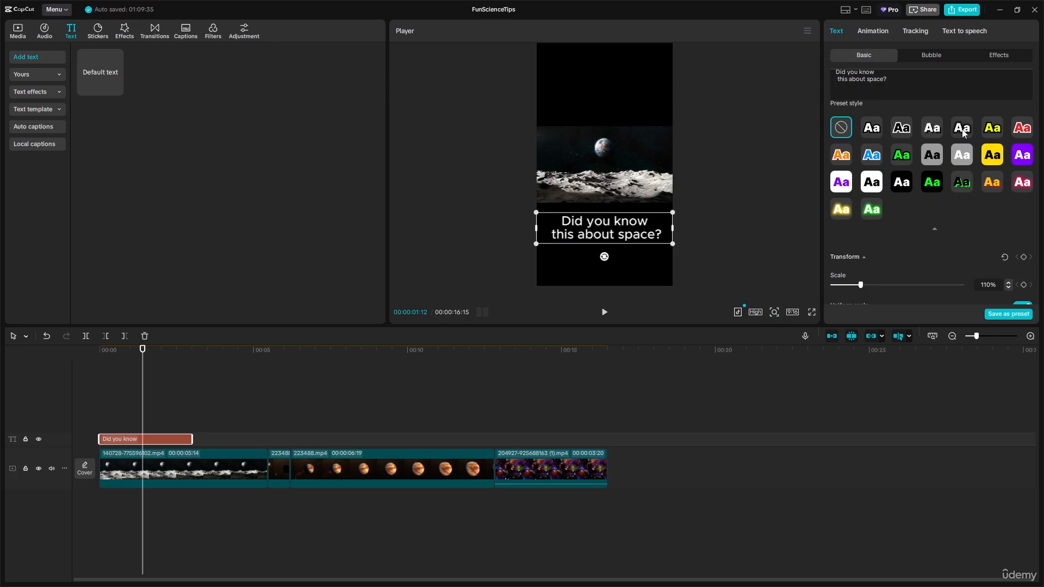
# Try the black-on-white box, green-on-black box and green glow presets on the title and return it to no preset.
pyautogui.click(873, 182)
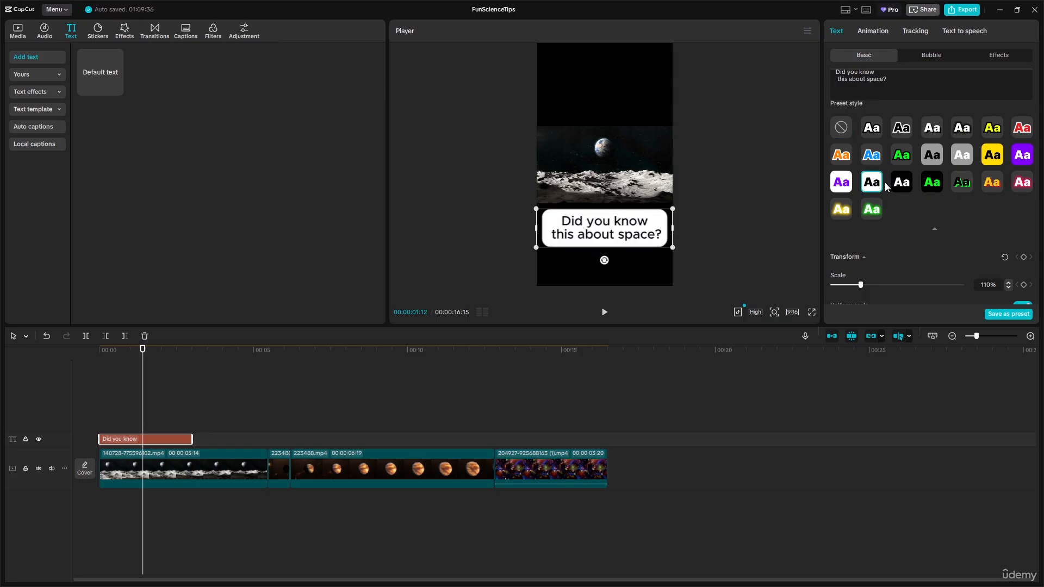
pyautogui.click(932, 181)
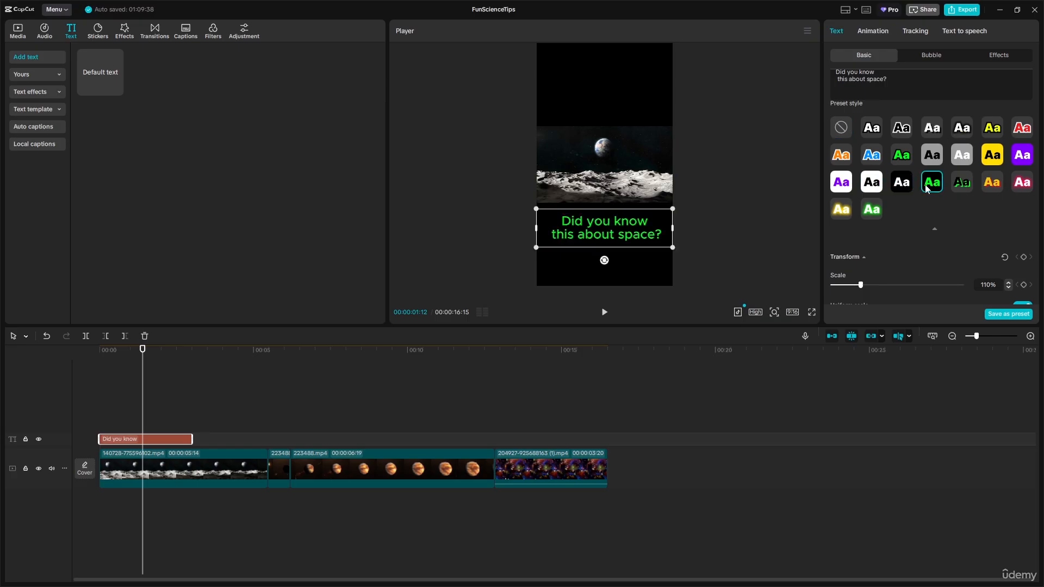
pyautogui.click(871, 209)
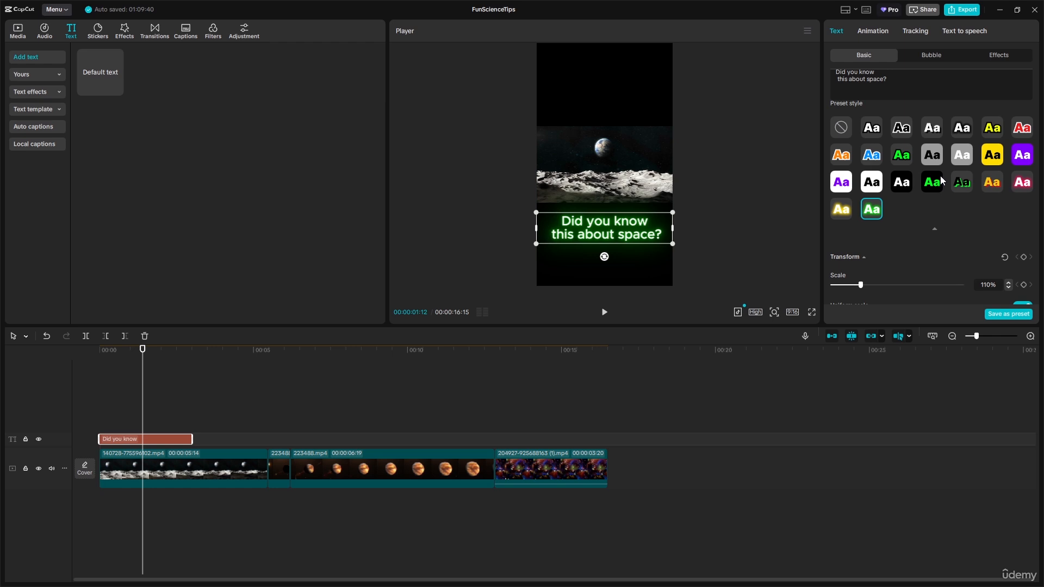
pyautogui.click(940, 183)
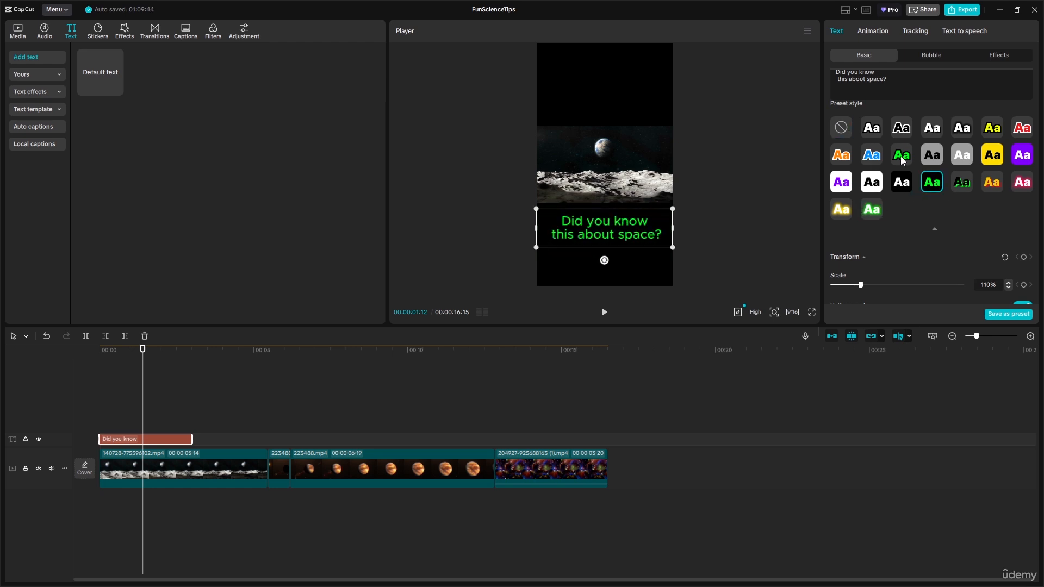
pyautogui.click(842, 128)
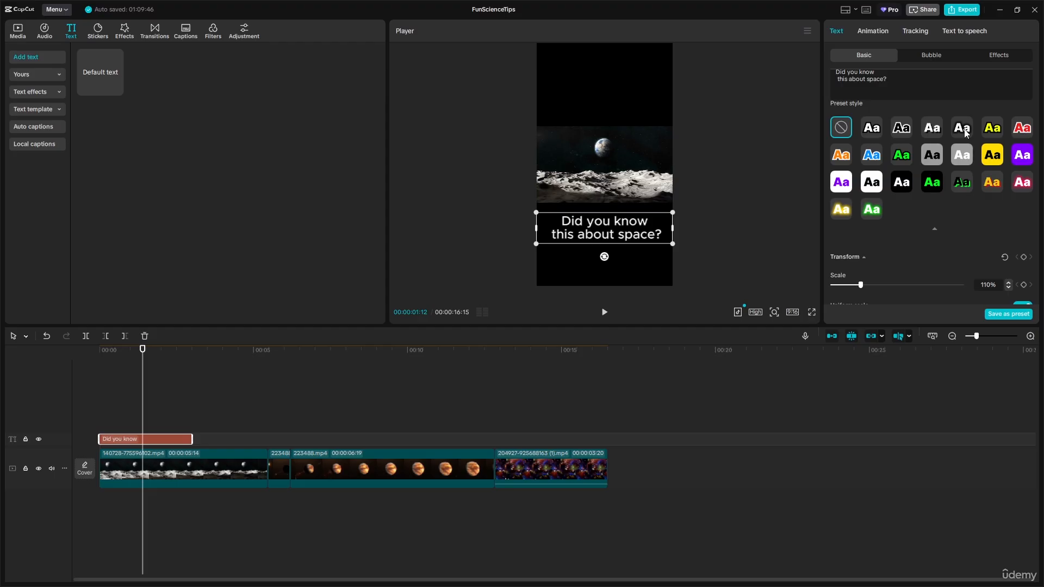
# Scale the title up to 116% and trim its end back to about 00:00:02:26.
pyautogui.moveTo(861, 285); pyautogui.dragTo(863, 285)
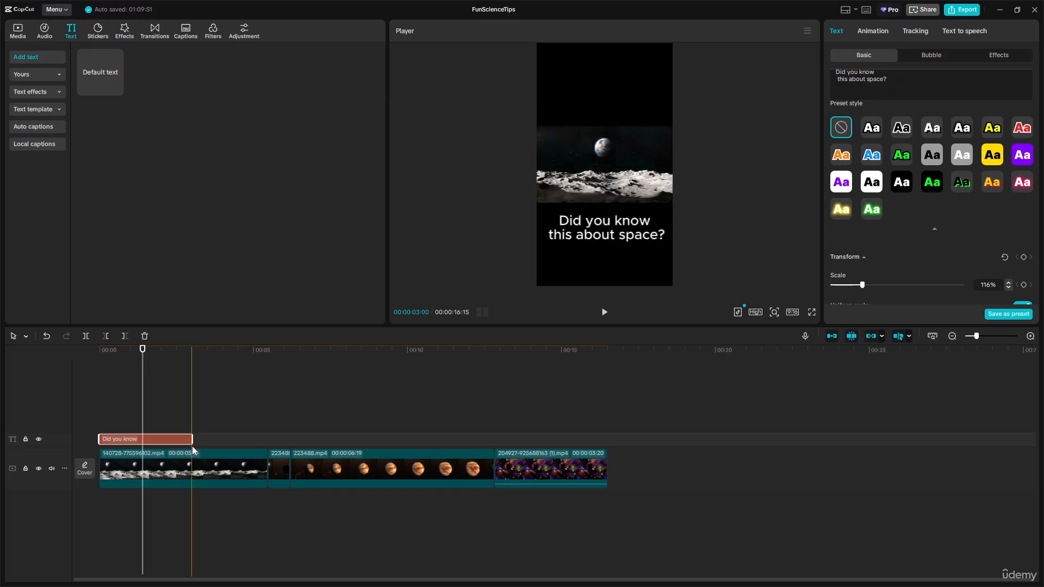
pyautogui.moveTo(193, 442); pyautogui.dragTo(188, 442)
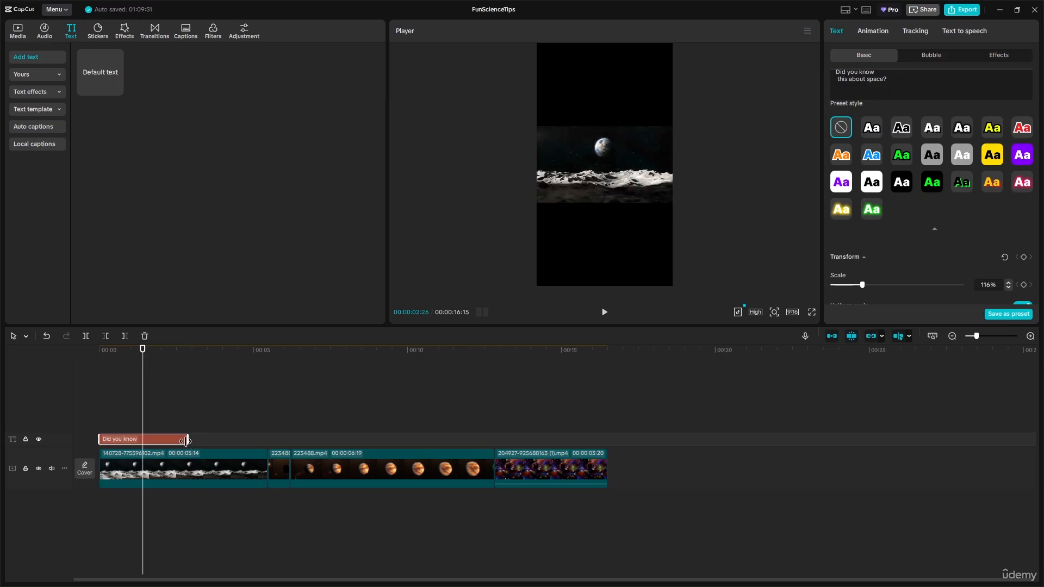
pyautogui.moveTo(143, 350); pyautogui.dragTo(205, 350)
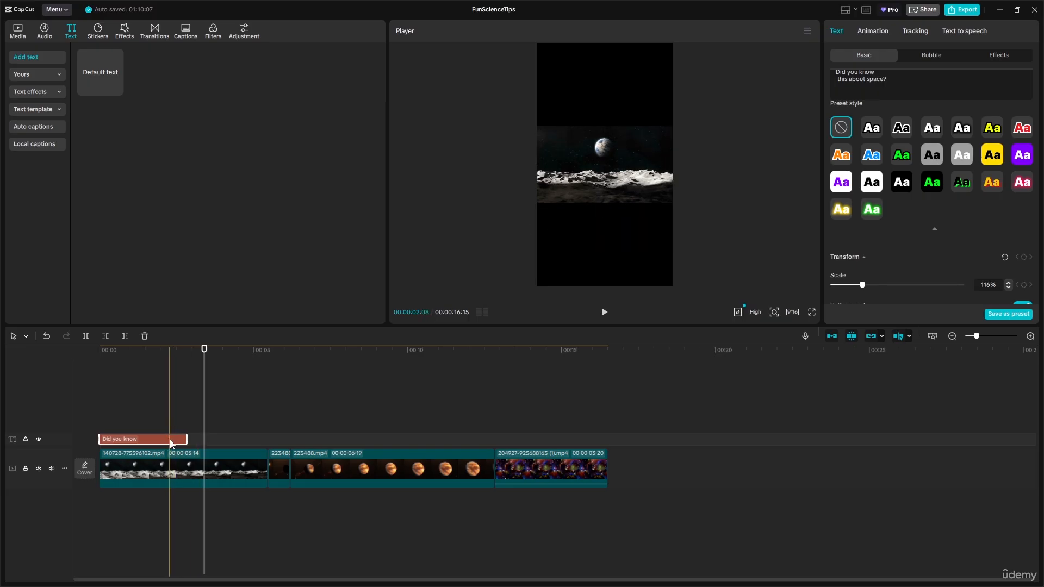
# Try the Fade In entrance animation on the title, and replace it with Typewriter at a duration of 1.1 s.
pyautogui.click(885, 30)
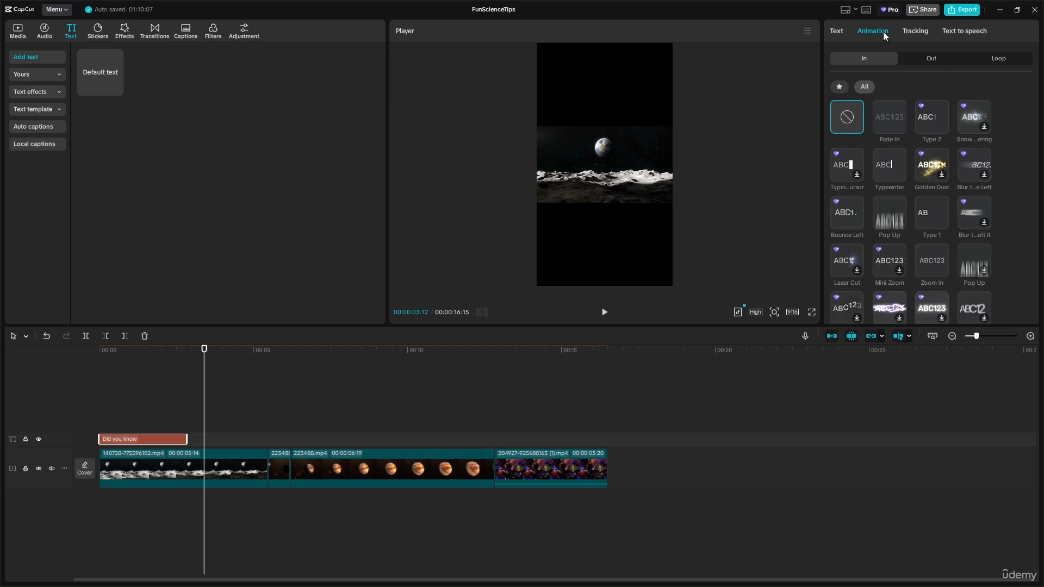
pyautogui.click(889, 117)
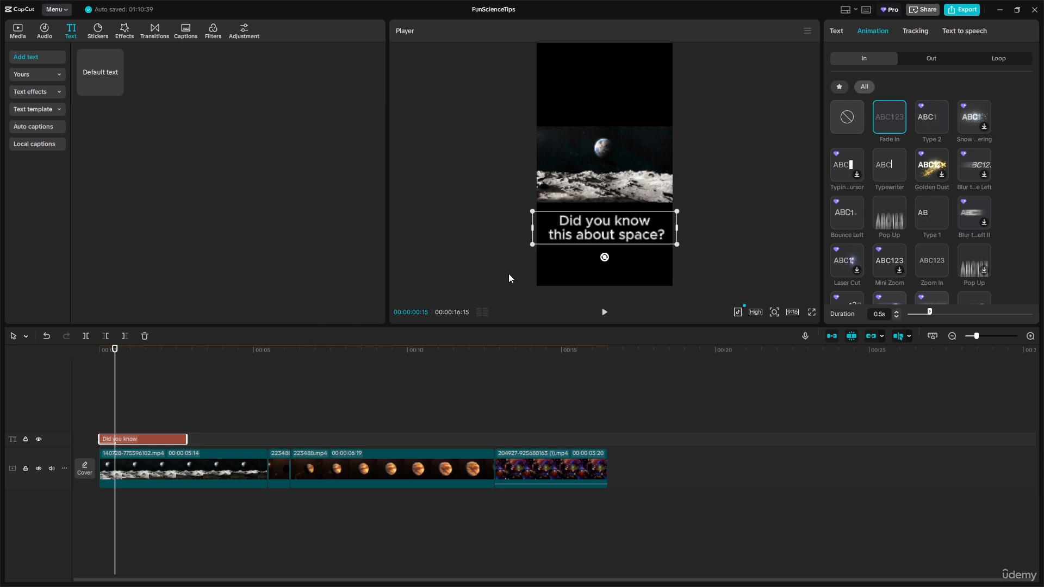
pyautogui.moveTo(124, 356); pyautogui.dragTo(160, 357)
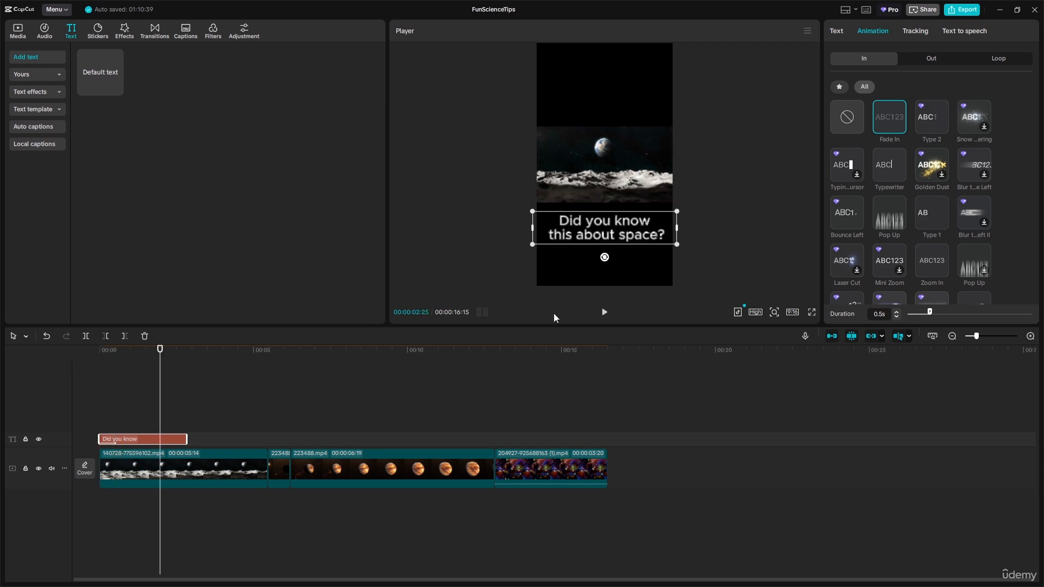
pyautogui.click(885, 172)
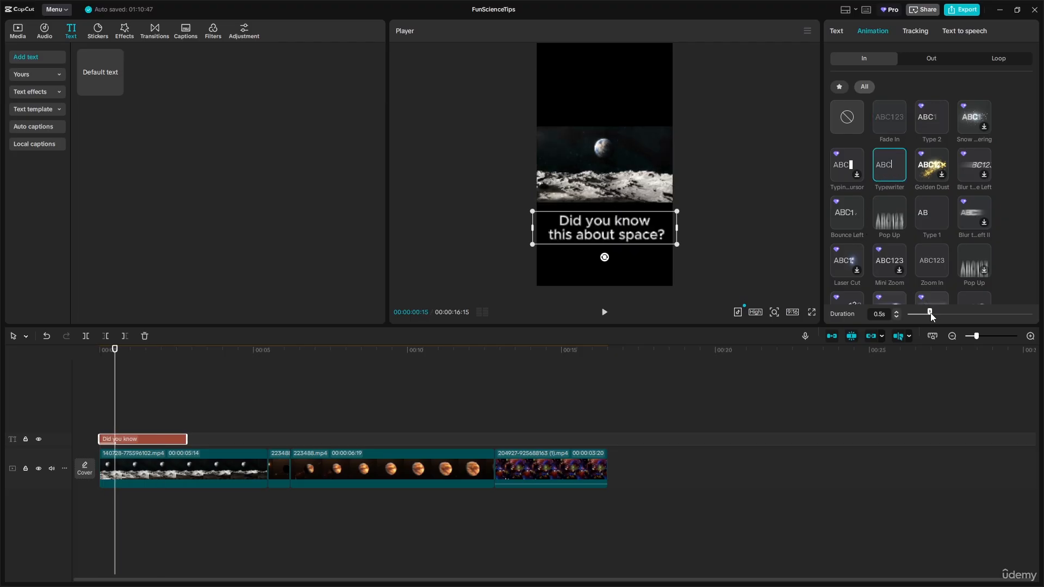
pyautogui.moveTo(932, 314); pyautogui.dragTo(952, 313)
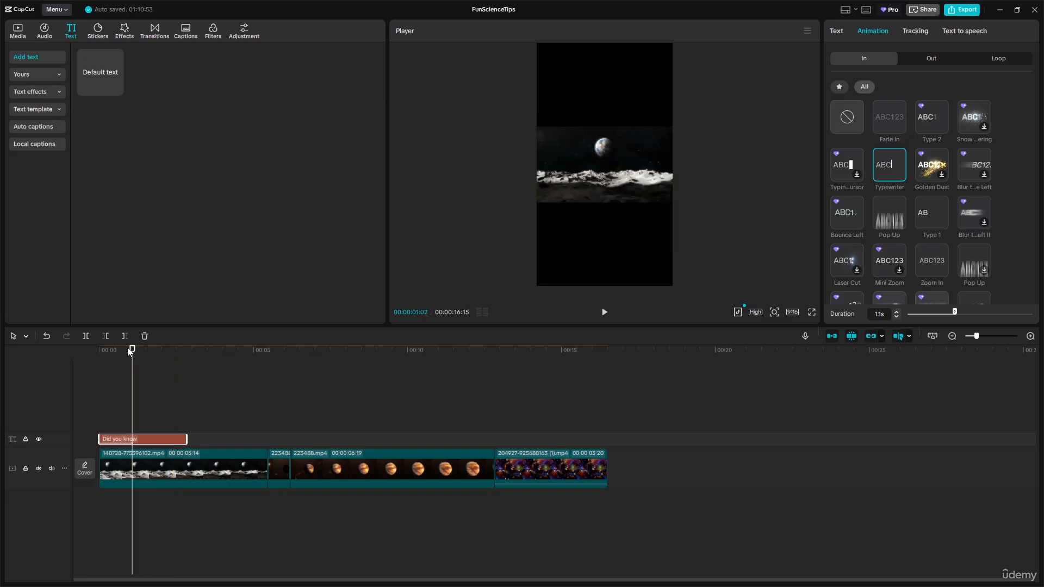
# Add a default text at 00:00:03:21 over the moon clip and replace its wording with "Fact#1".
pyautogui.moveTo(133, 349); pyautogui.dragTo(214, 353)
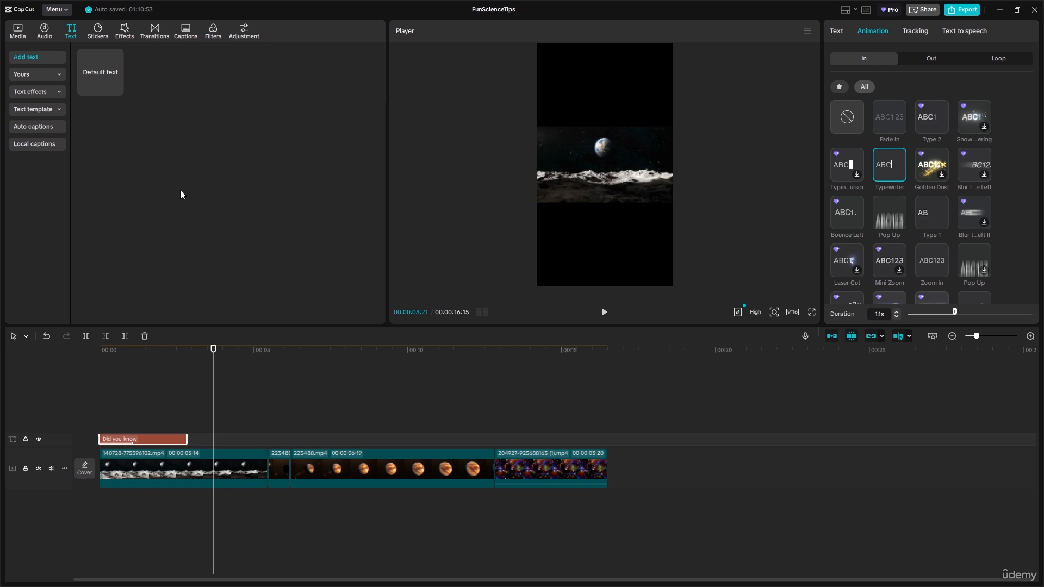
pyautogui.click(116, 86)
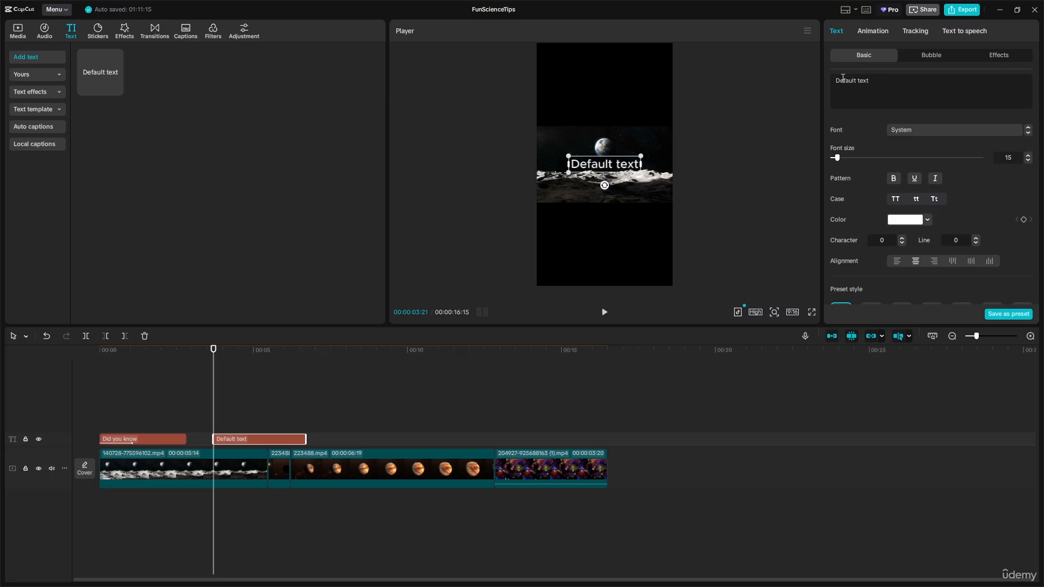
pyautogui.doubleClick(843, 78)
pyautogui.click(889, 77)
pyautogui.moveTo(872, 79); pyautogui.dragTo(815, 80)
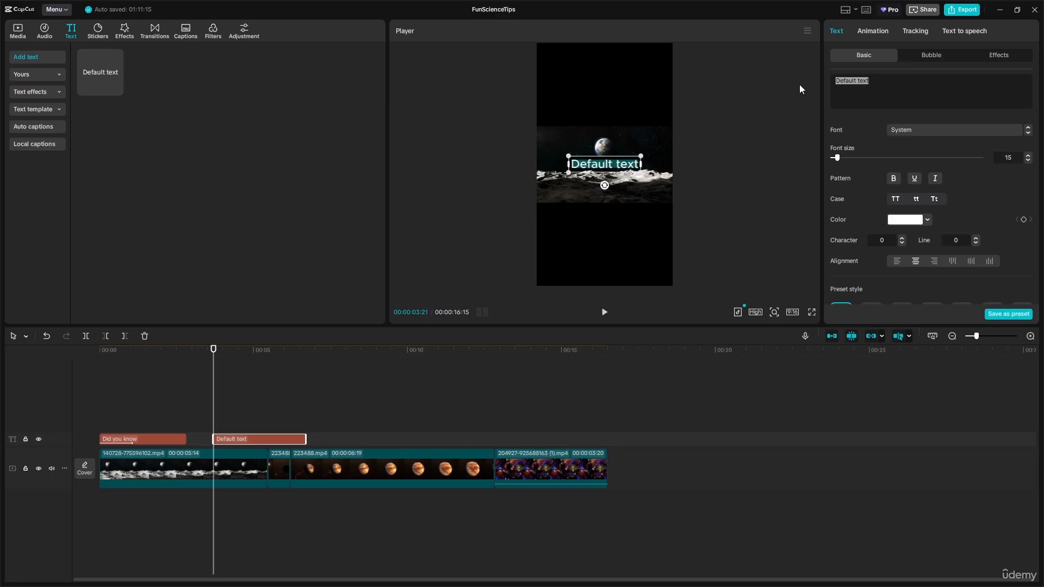
pyautogui.write('Face4')
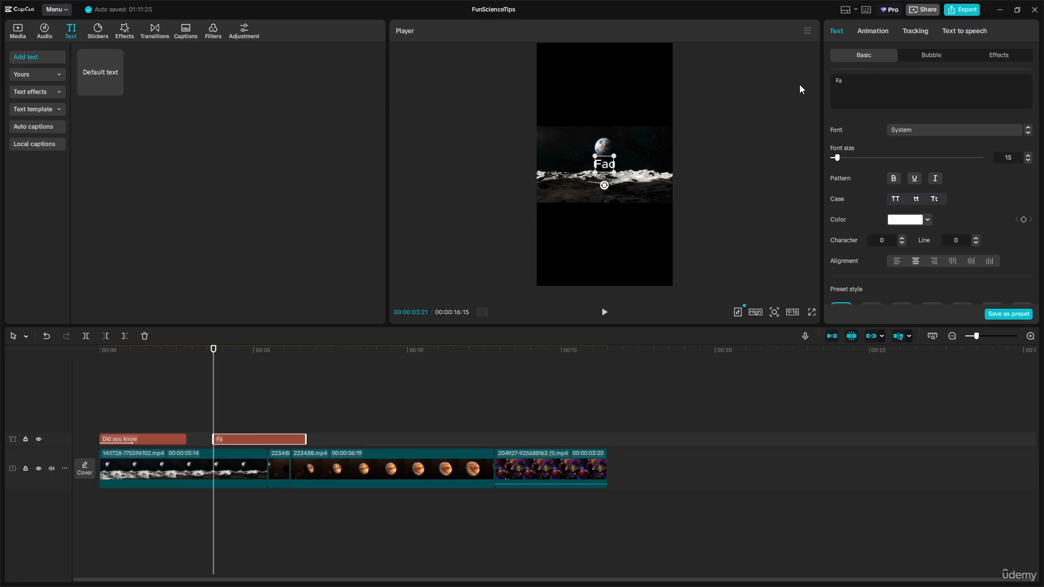
pyautogui.press('BackSpace')
pyautogui.press('BackSpace')
pyautogui.press('BackSpace')
pyautogui.write('ct#1')
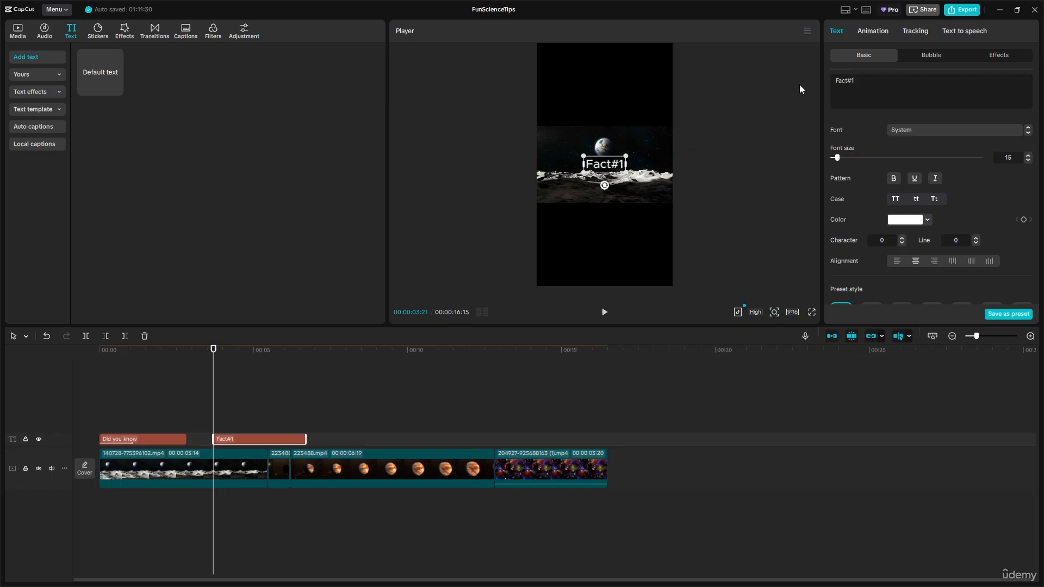
# Extend the Fact#1 caption with "- the Moon is drifting away from Earth", breaking the line before "away".
pyautogui.write('- the')
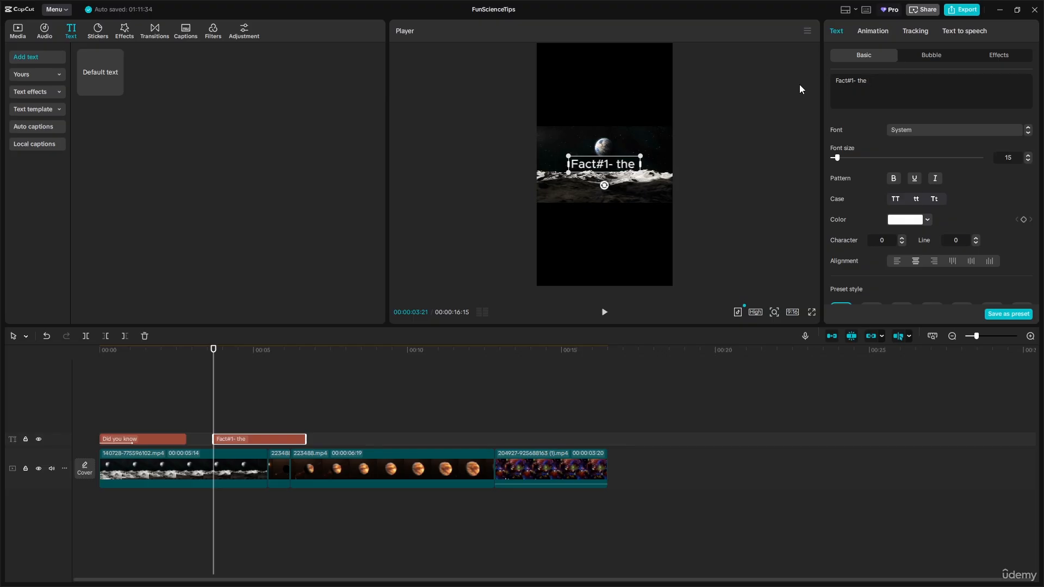
pyautogui.write(' Moon is ')
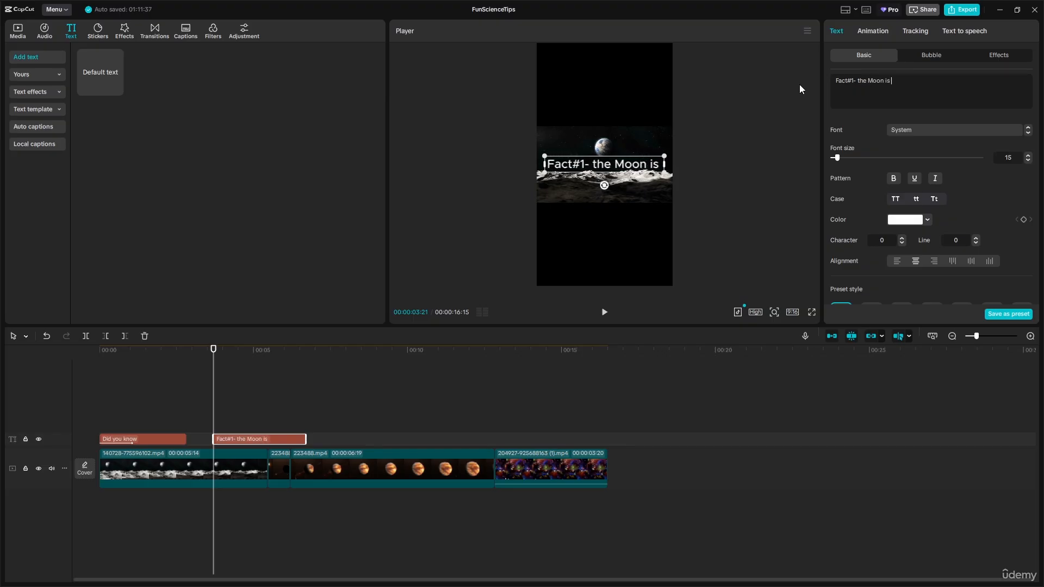
pyautogui.write('drif')
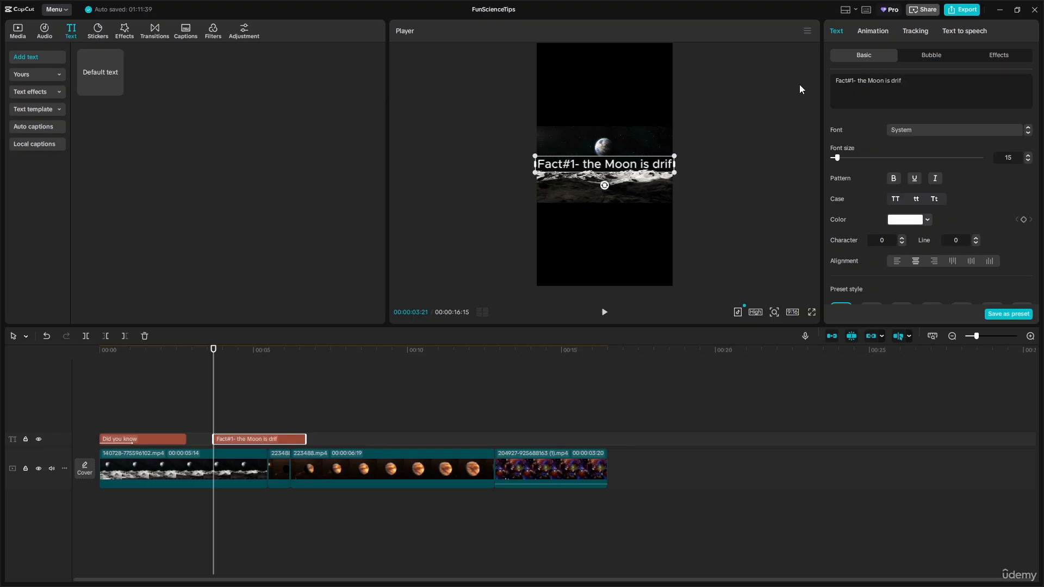
pyautogui.write('ting')
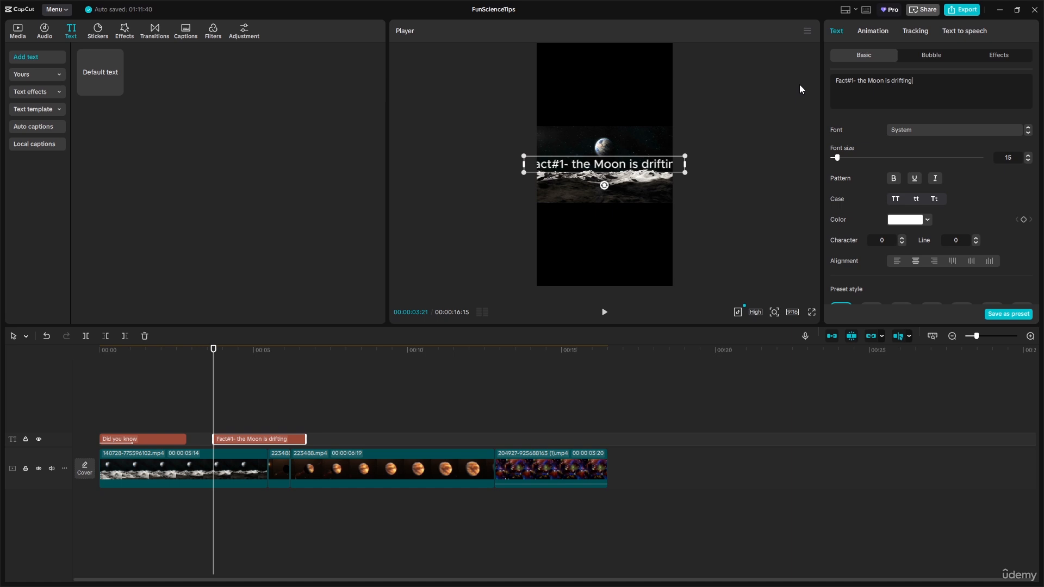
pyautogui.write(' away')
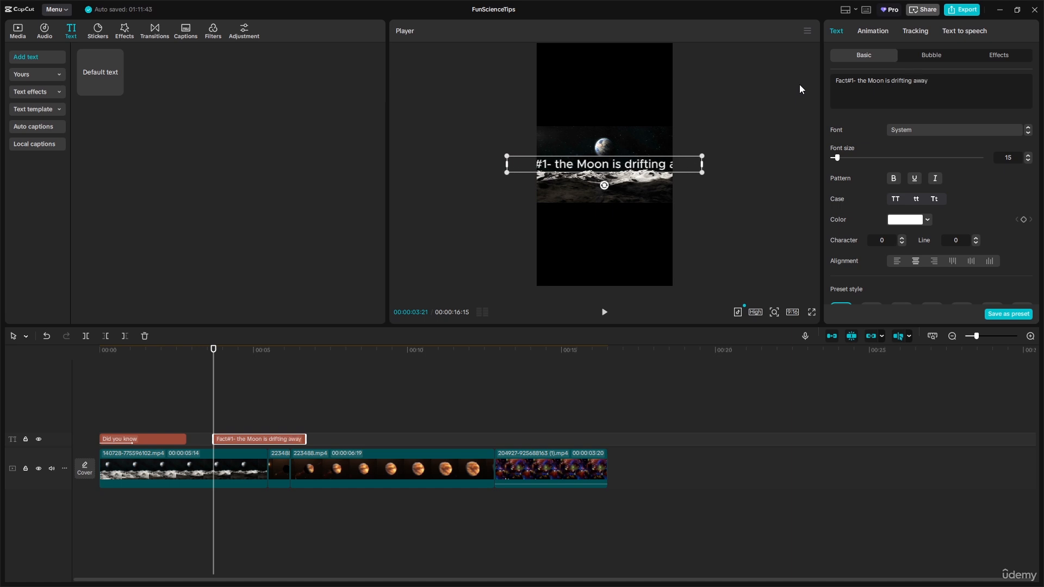
pyautogui.write(' from ')
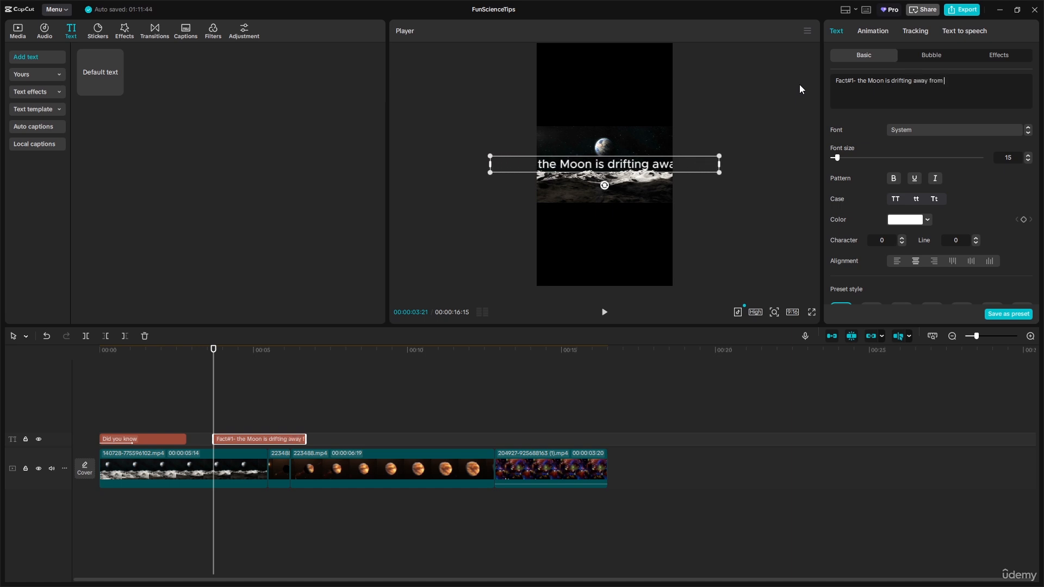
pyautogui.write('Eart')
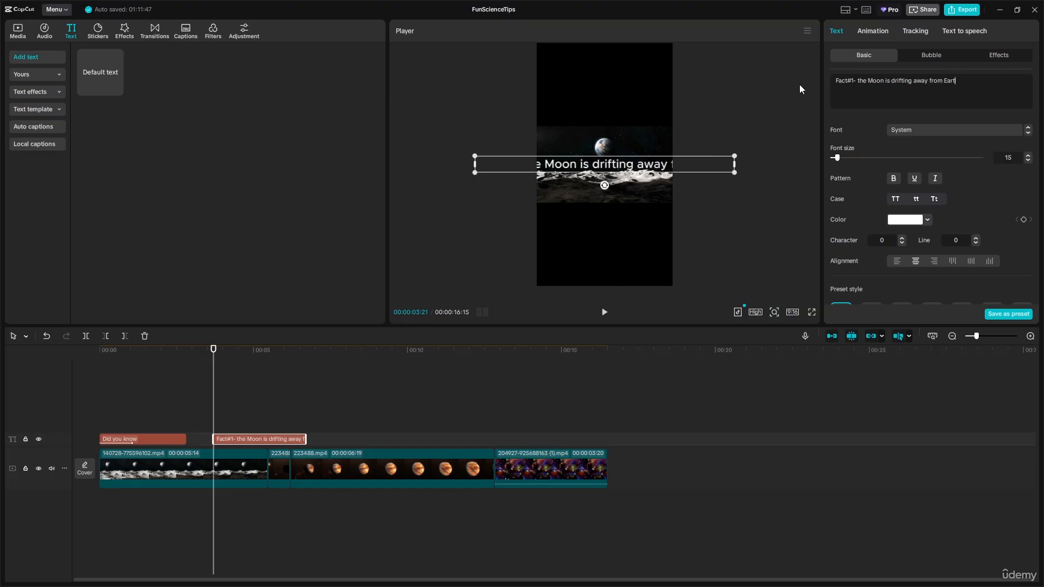
pyautogui.write('h')
pyautogui.click(913, 80)
pyautogui.press('Return')
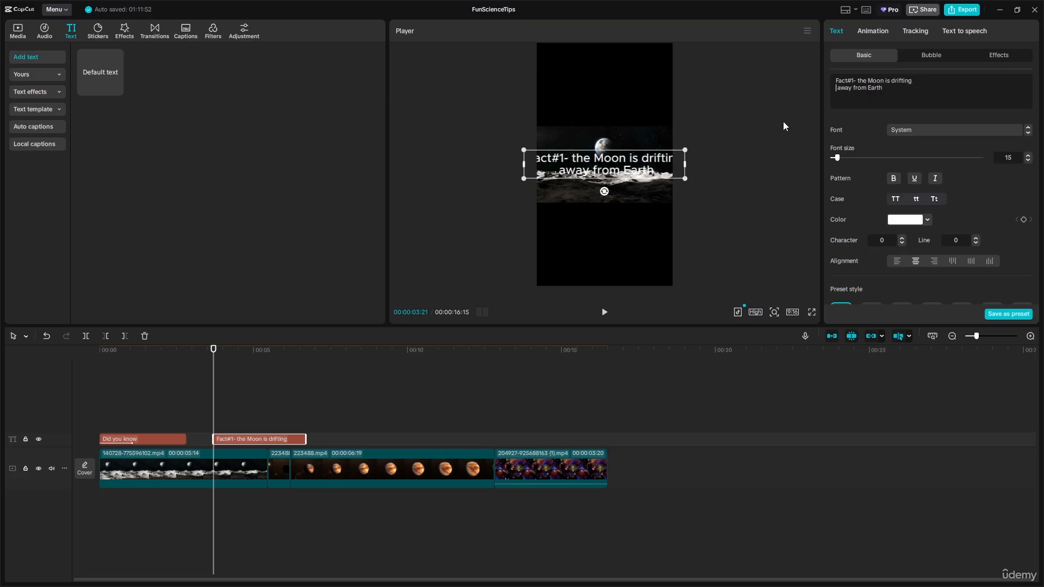
# Move the Fact#1 caption just below the moon footage and scale it down to fit the frame width.
pyautogui.moveTo(656, 167); pyautogui.dragTo(656, 209)
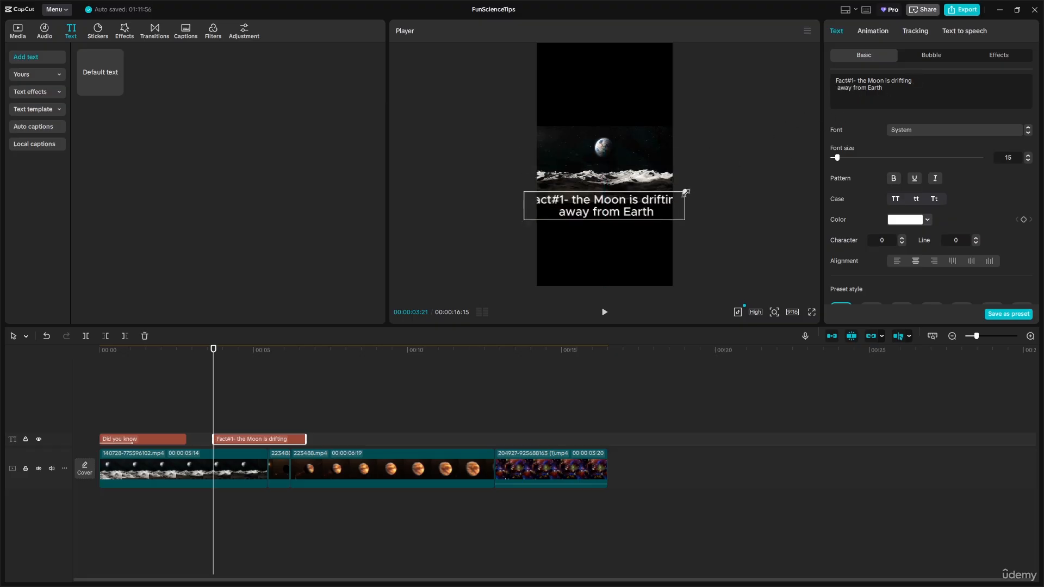
pyautogui.moveTo(687, 192); pyautogui.dragTo(636, 218)
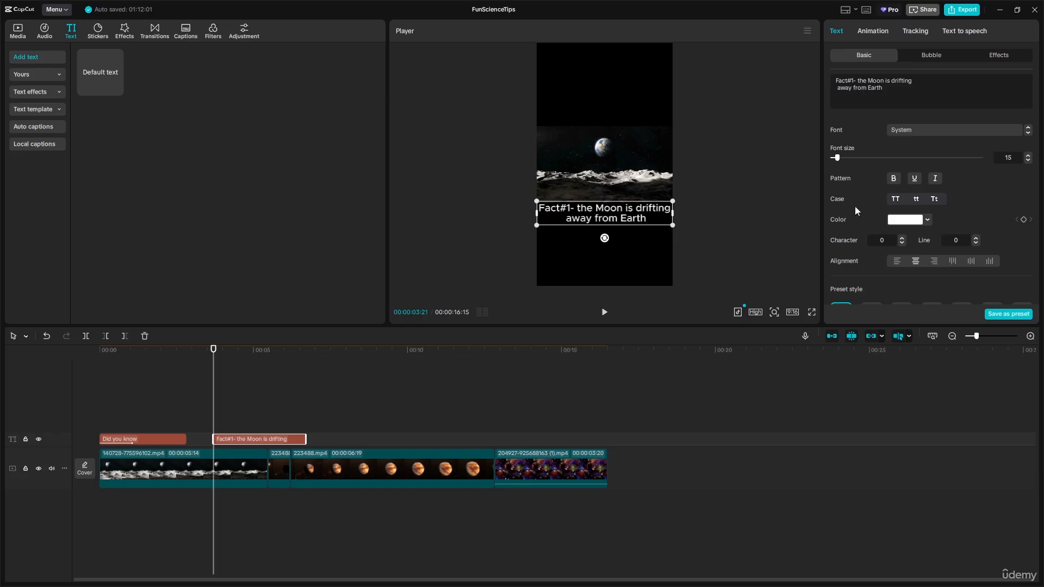
pyautogui.click(880, 34)
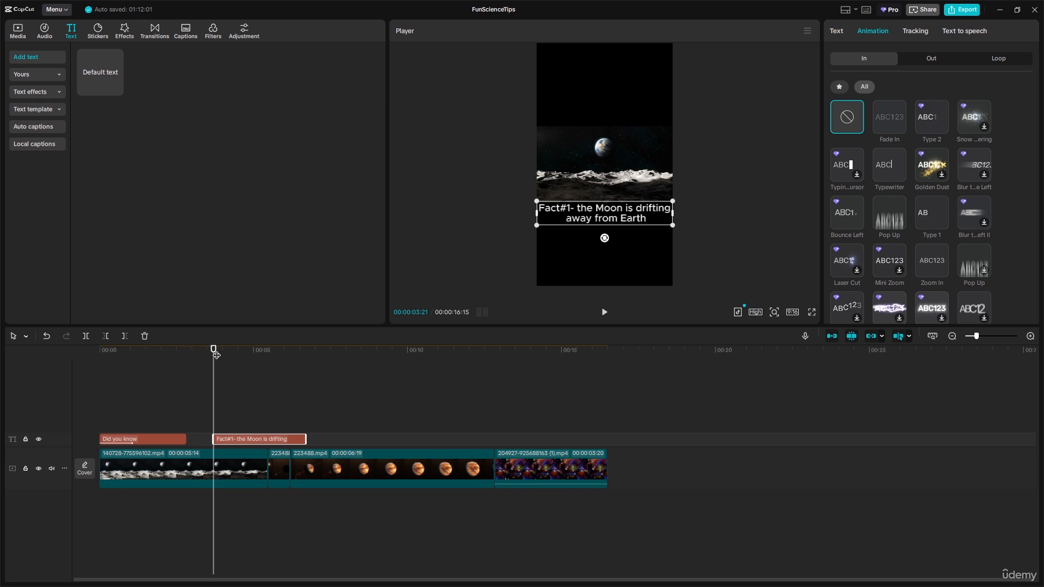
# Trim the Fact#1 caption's end back to about the end of the moon clip.
pyautogui.click(178, 351)
pyautogui.moveTo(164, 350); pyautogui.dragTo(294, 369)
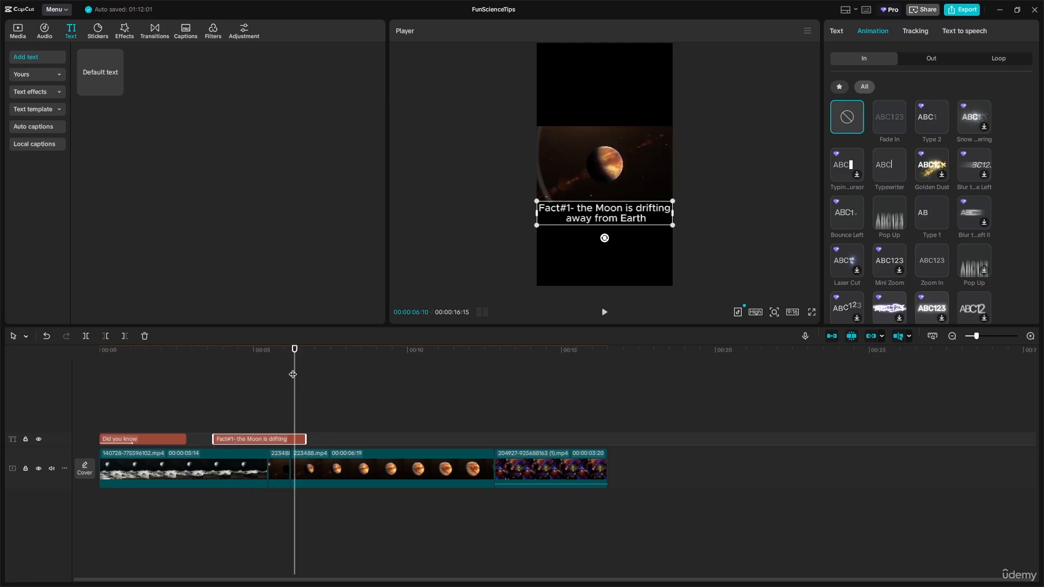
pyautogui.moveTo(308, 440); pyautogui.dragTo(272, 440)
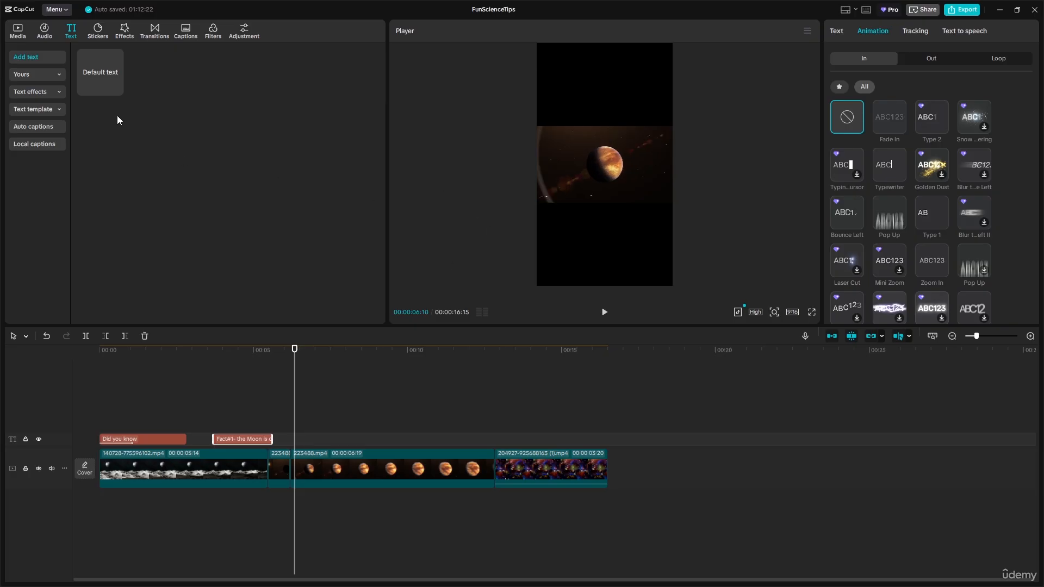
# Add another default text at 00:00:06:10 and extend its start back to the end of the Fact#1 caption.
pyautogui.click(106, 76)
pyautogui.click(117, 90)
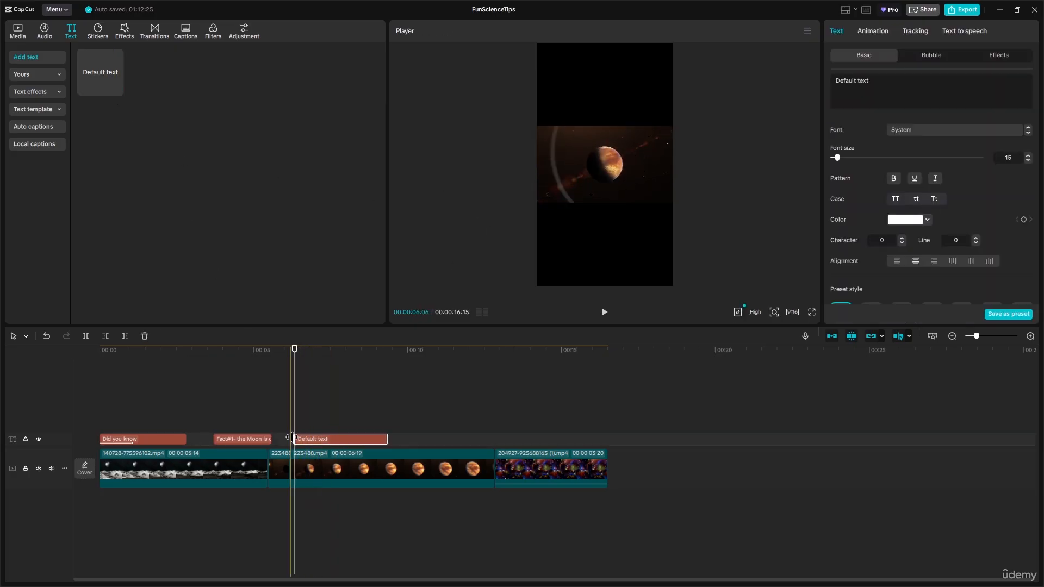
pyautogui.moveTo(292, 439); pyautogui.dragTo(272, 442)
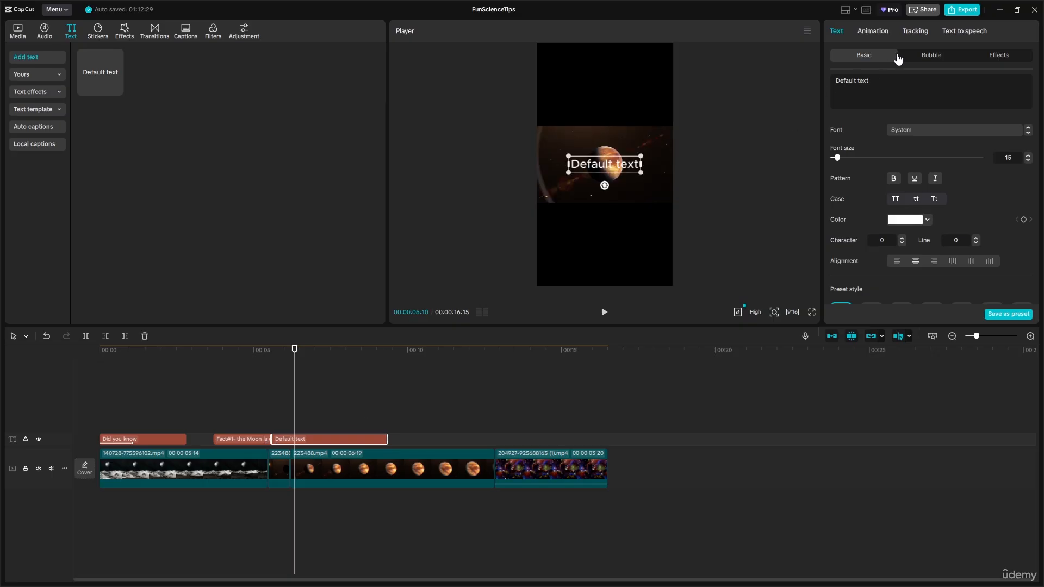
# Replace the new text's placeholder wording with "Venus Rotates backward".
pyautogui.hotkey('ctrl', 'a')
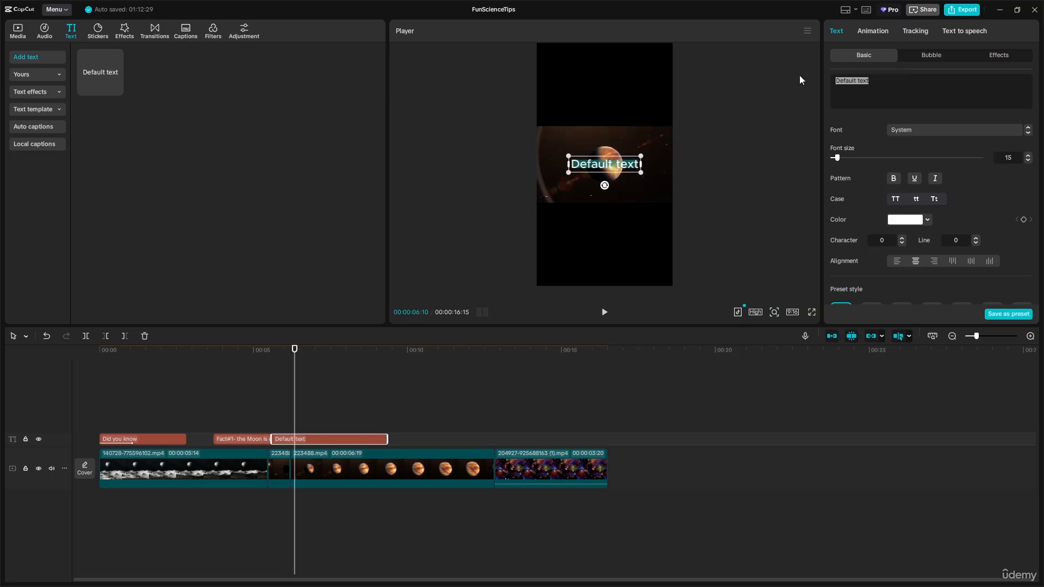
pyautogui.write('Venus')
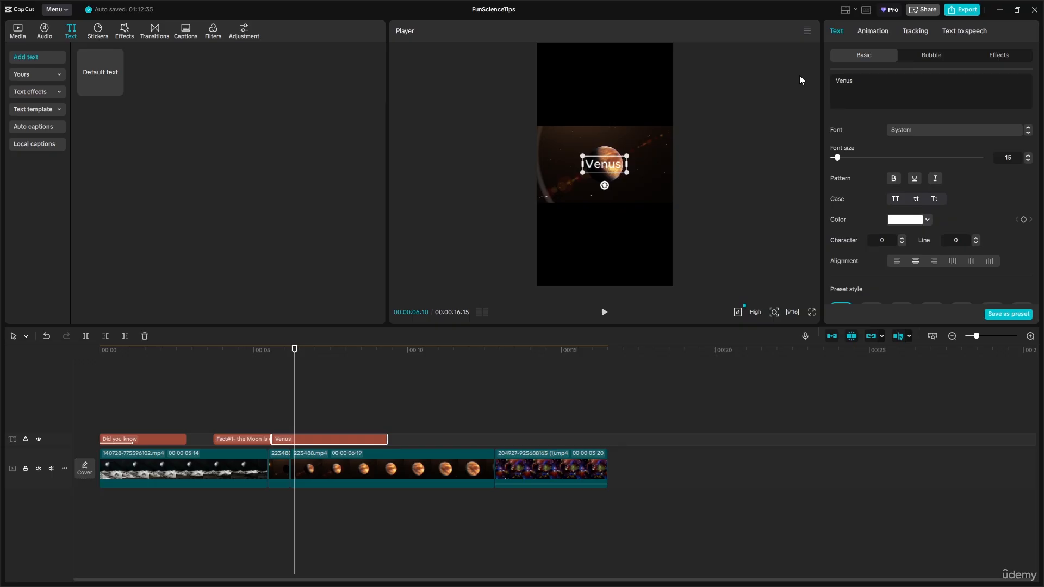
pyautogui.write(' Rotat')
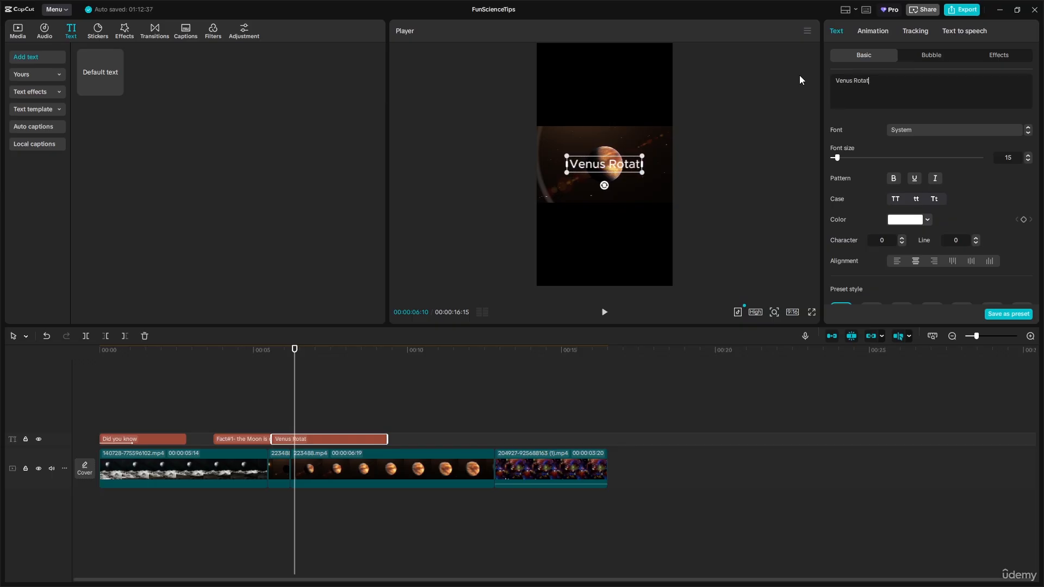
pyautogui.write('es')
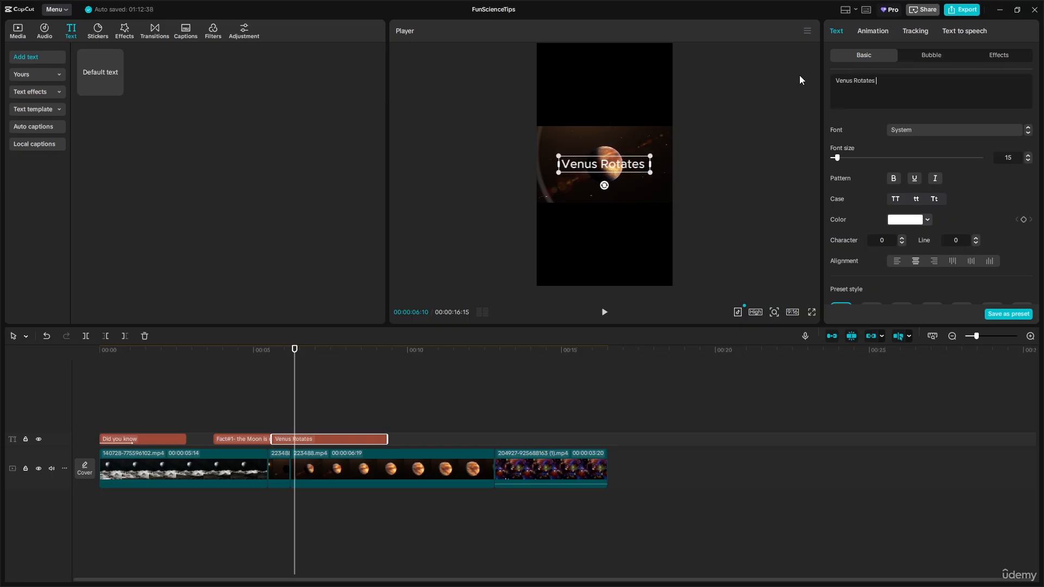
pyautogui.write(' backwar')
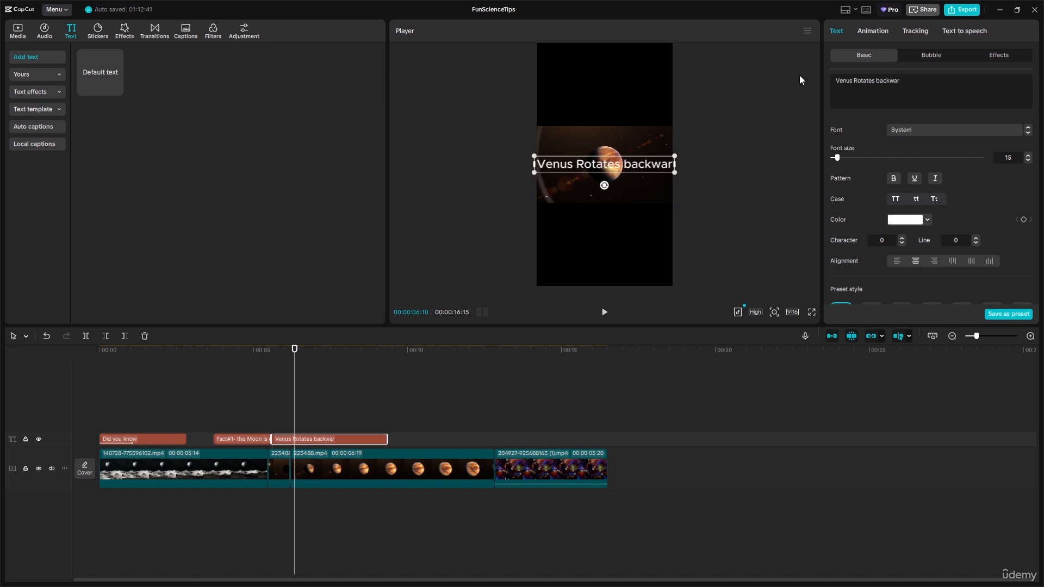
pyautogui.write('d')
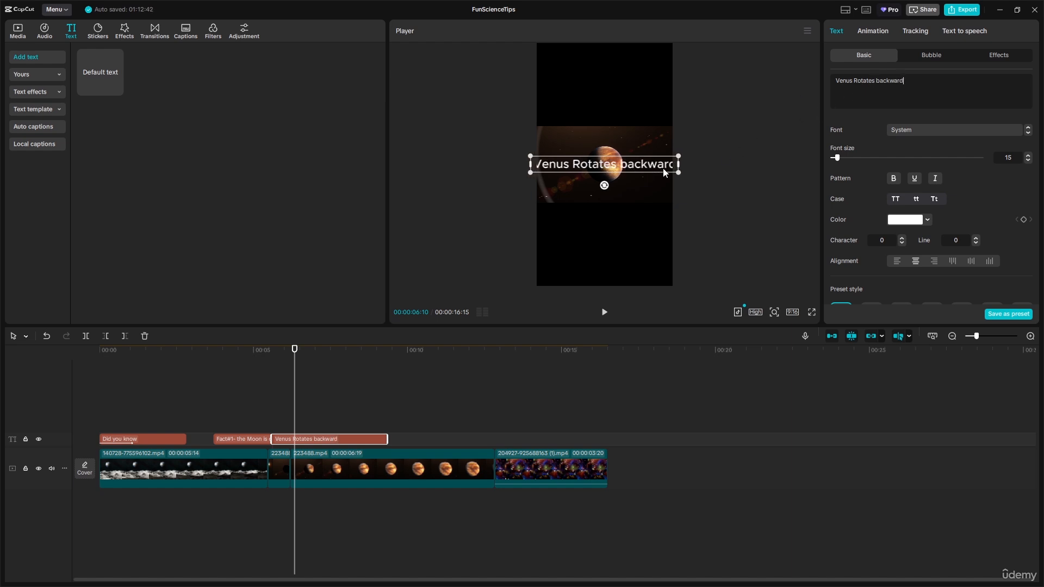
# Place the Venus caption below the planet footage at 88% scale and apply the green glow preset style.
pyautogui.moveTo(637, 181); pyautogui.dragTo(634, 221)
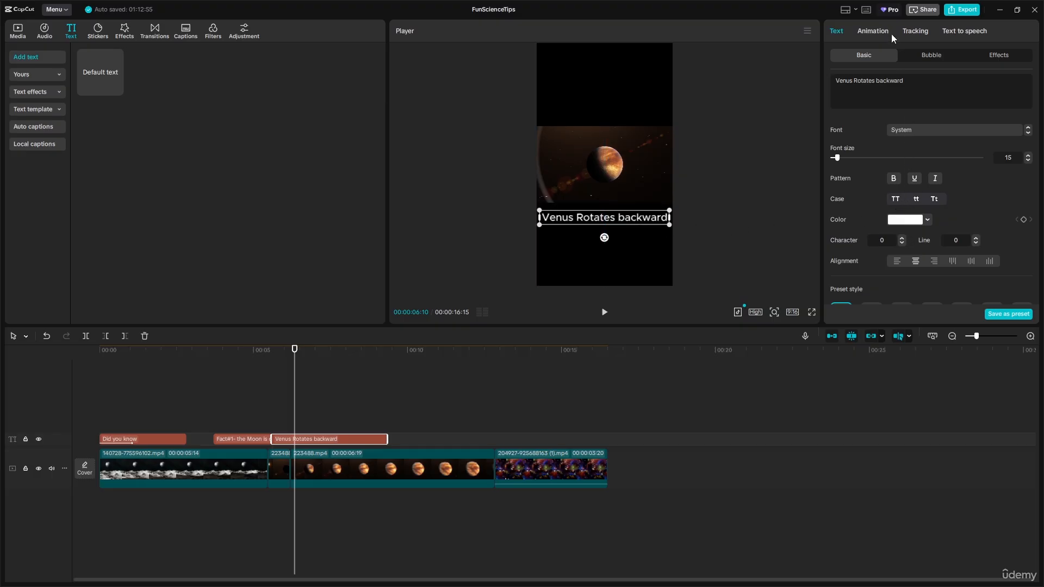
pyautogui.scroll(-6, 970, 206)
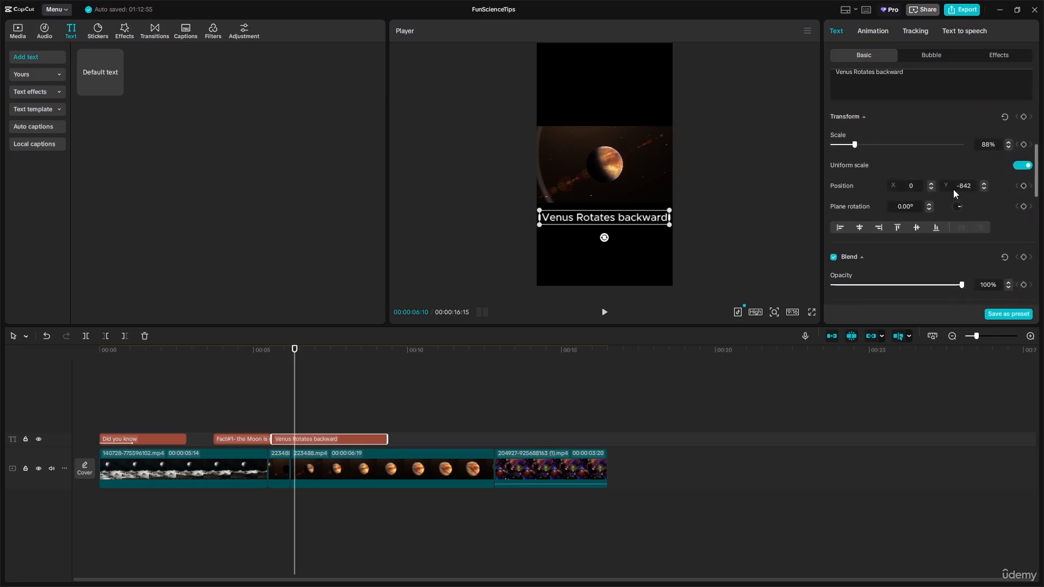
pyautogui.scroll(3, 918, 184)
pyautogui.scroll(-1, 918, 184)
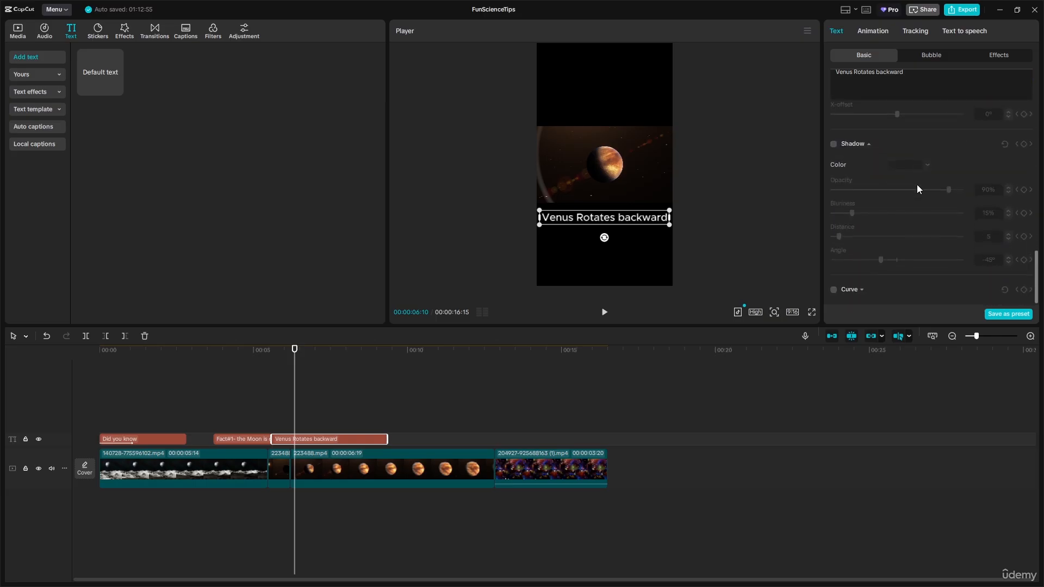
pyautogui.scroll(3, 922, 186)
pyautogui.scroll(4, 922, 186)
pyautogui.scroll(-3, 902, 226)
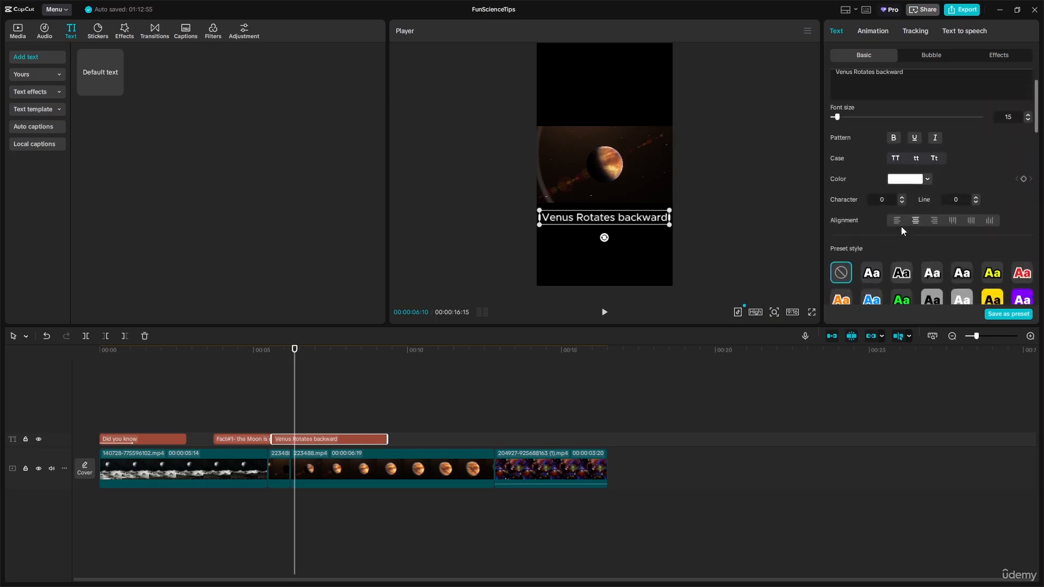
pyautogui.click(869, 246)
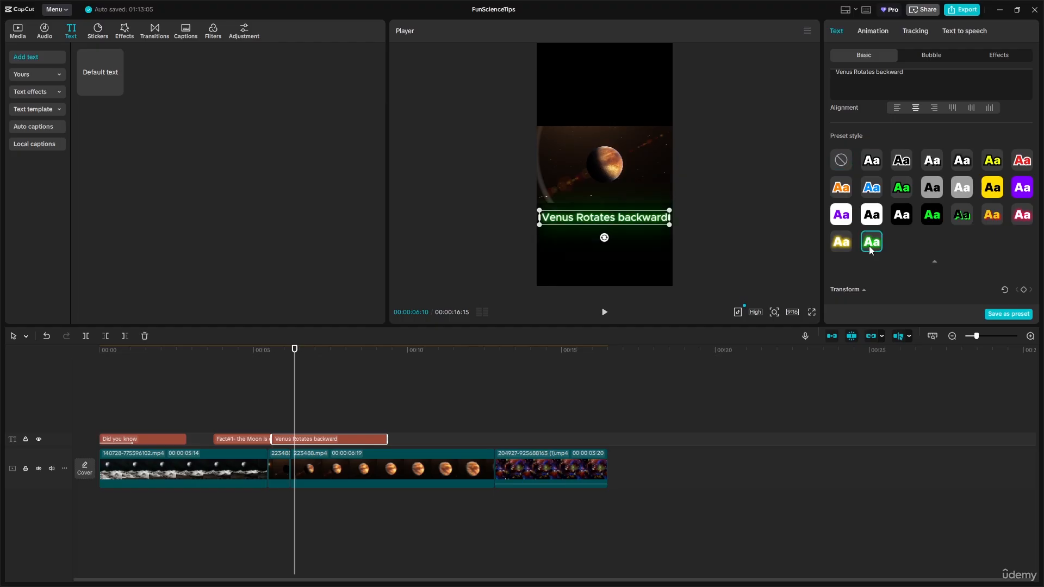
pyautogui.click(730, 246)
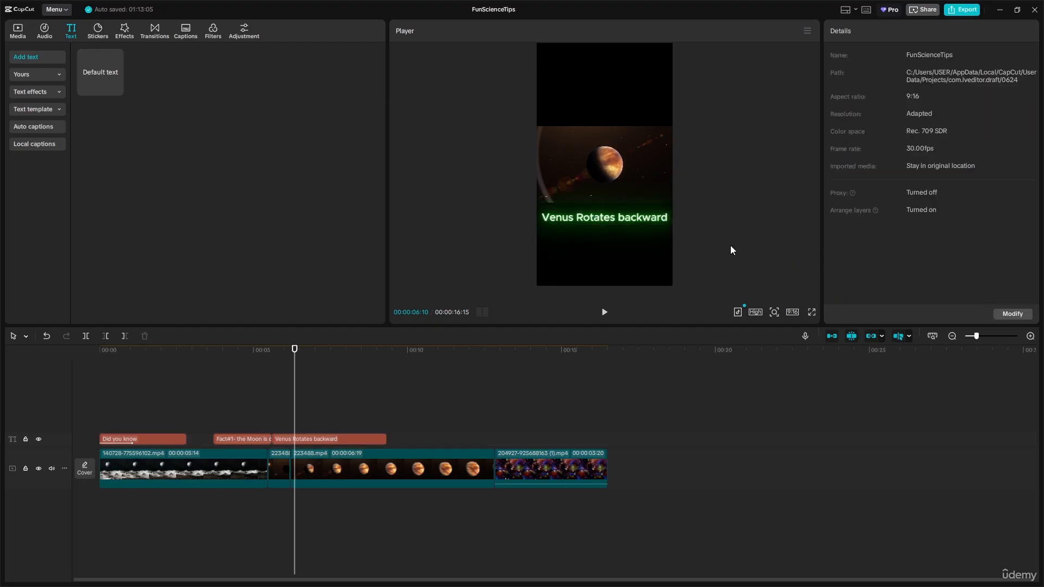
# Extend the Venus caption's end to the end of the planet clip and move the playhead to 00:00:13:00.
pyautogui.click(615, 223)
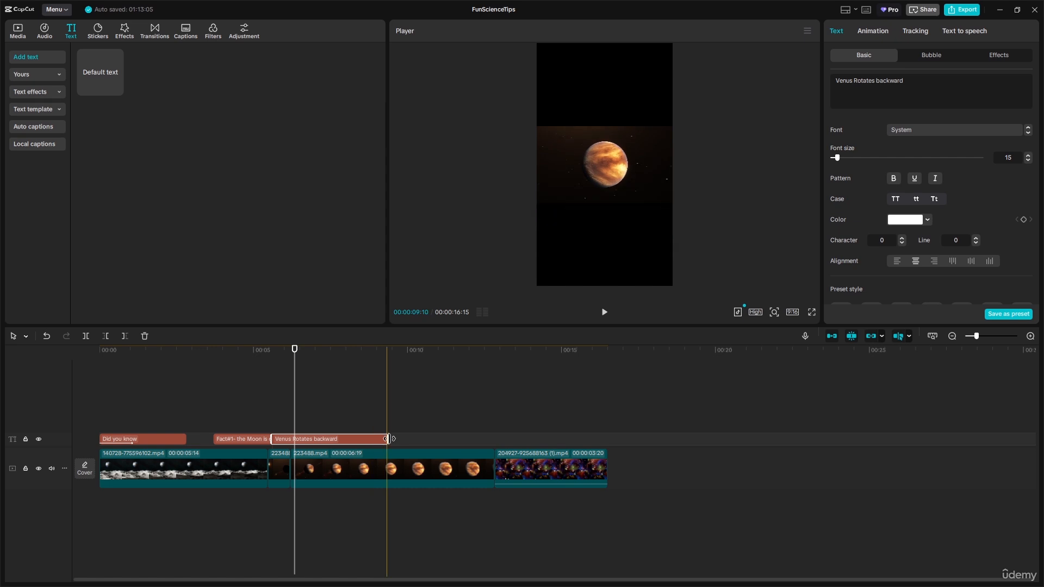
pyautogui.moveTo(388, 439); pyautogui.dragTo(495, 439)
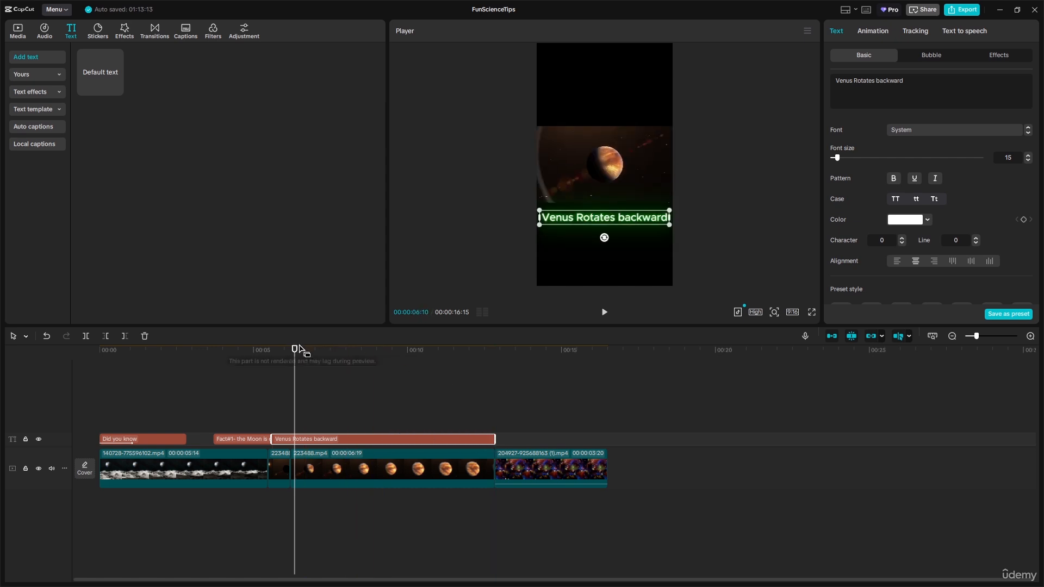
pyautogui.moveTo(295, 350); pyautogui.dragTo(500, 388)
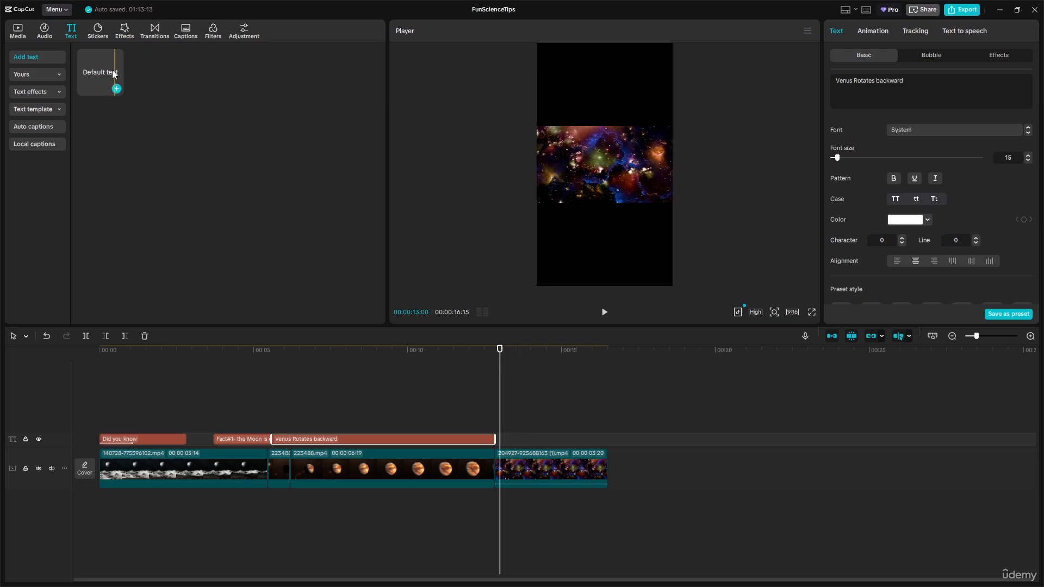
# Add a default text at 00:00:13:00 and reword it to "Neutron stars spin insanely fast", breaking the line after "stars".
pyautogui.click(117, 89)
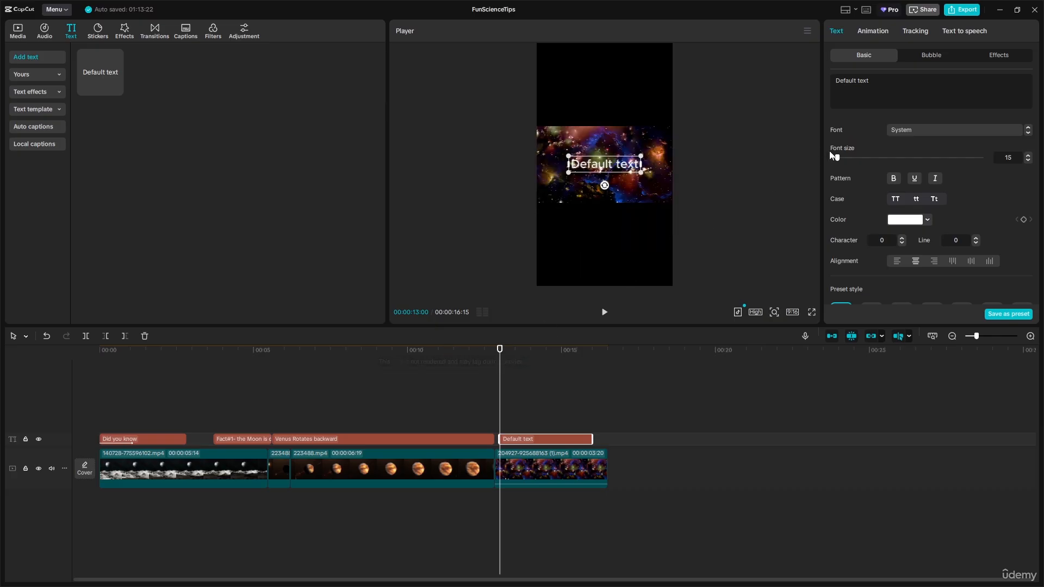
pyautogui.moveTo(872, 82); pyautogui.dragTo(809, 89)
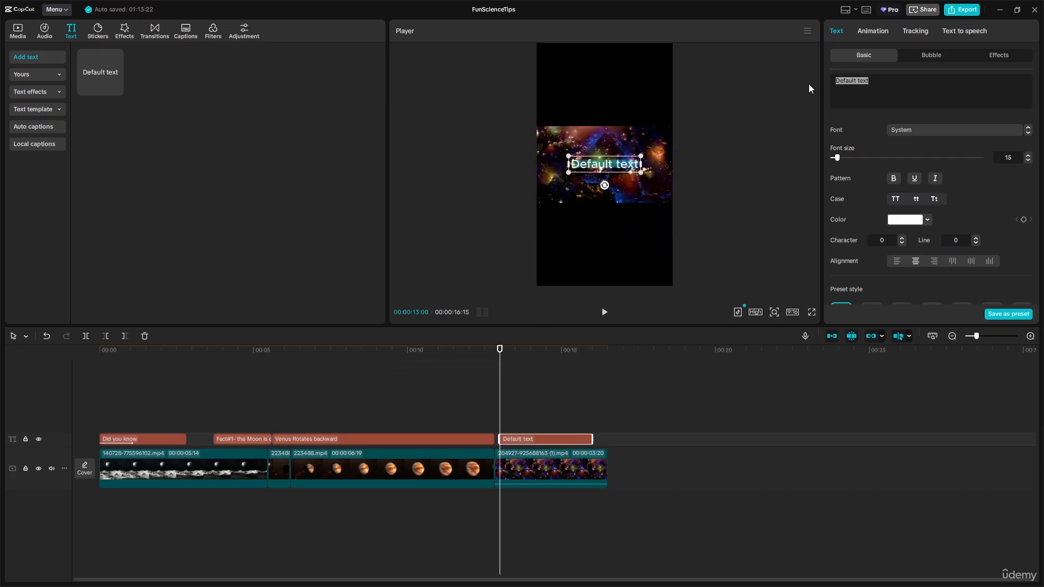
pyautogui.write('Neru')
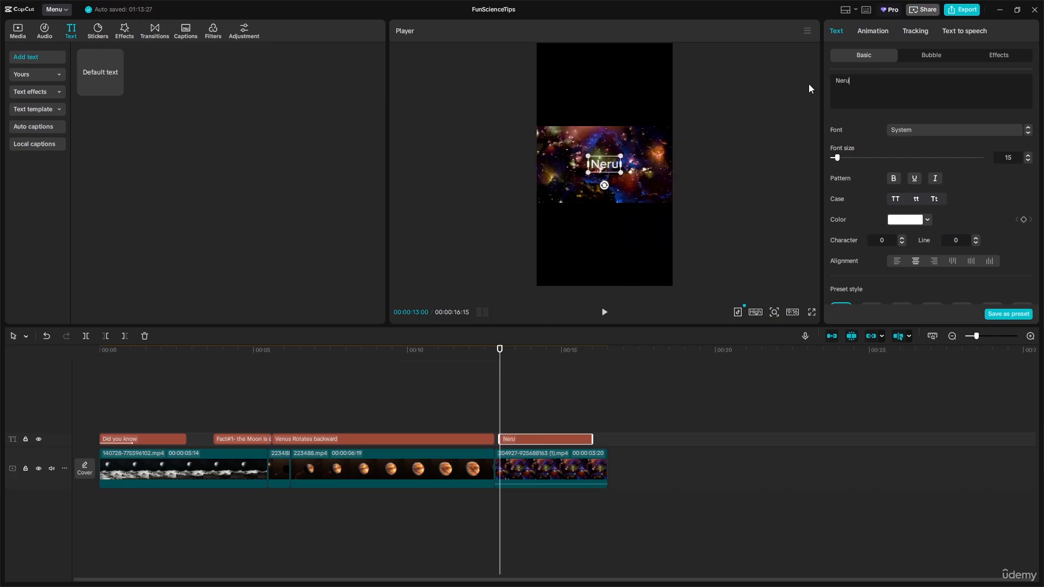
pyautogui.press('BackSpace')
pyautogui.write('utron')
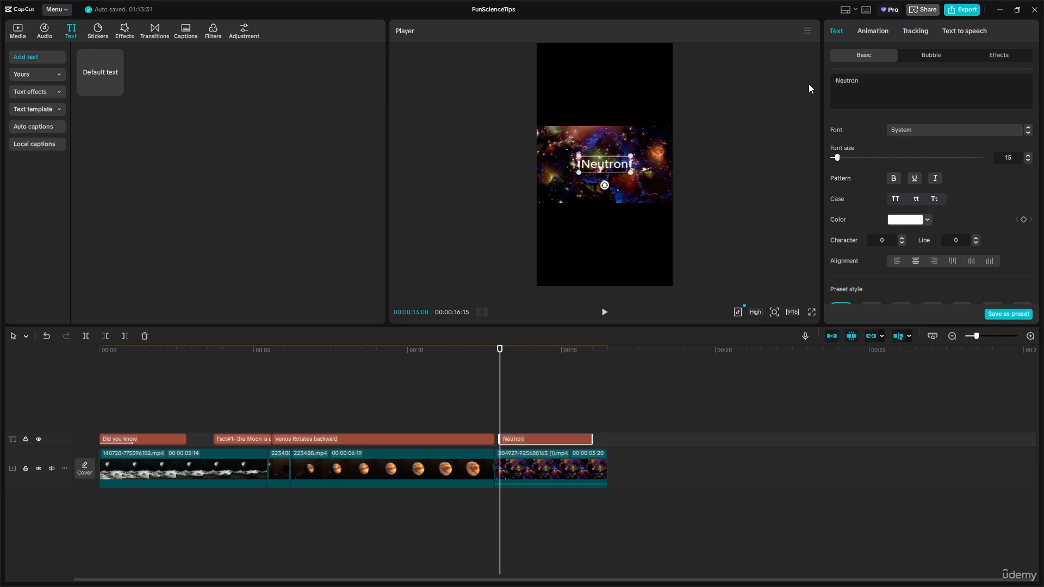
pyautogui.write(' star')
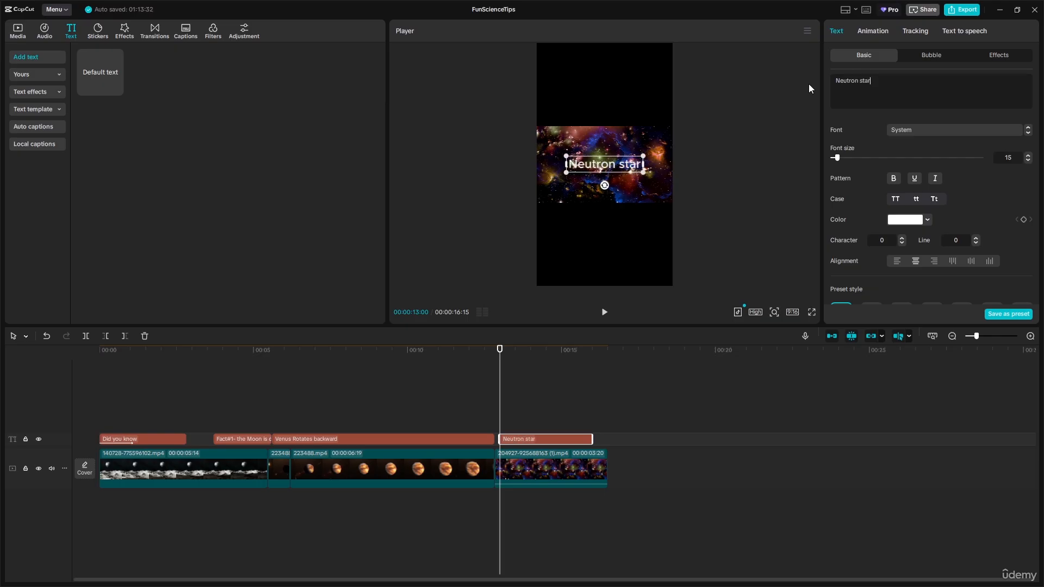
pyautogui.write('s spin')
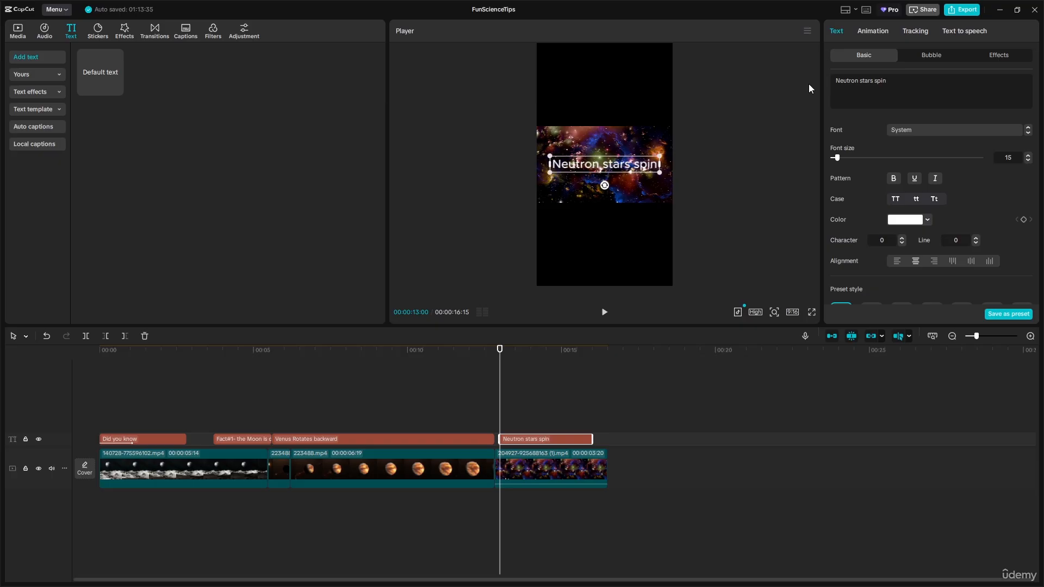
pyautogui.write(' insale')
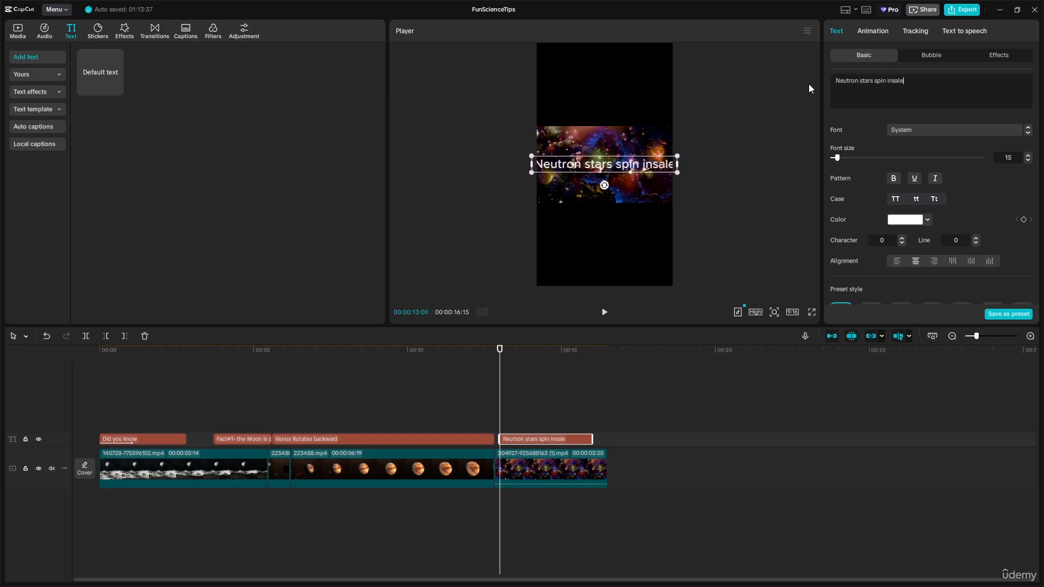
pyautogui.write('y')
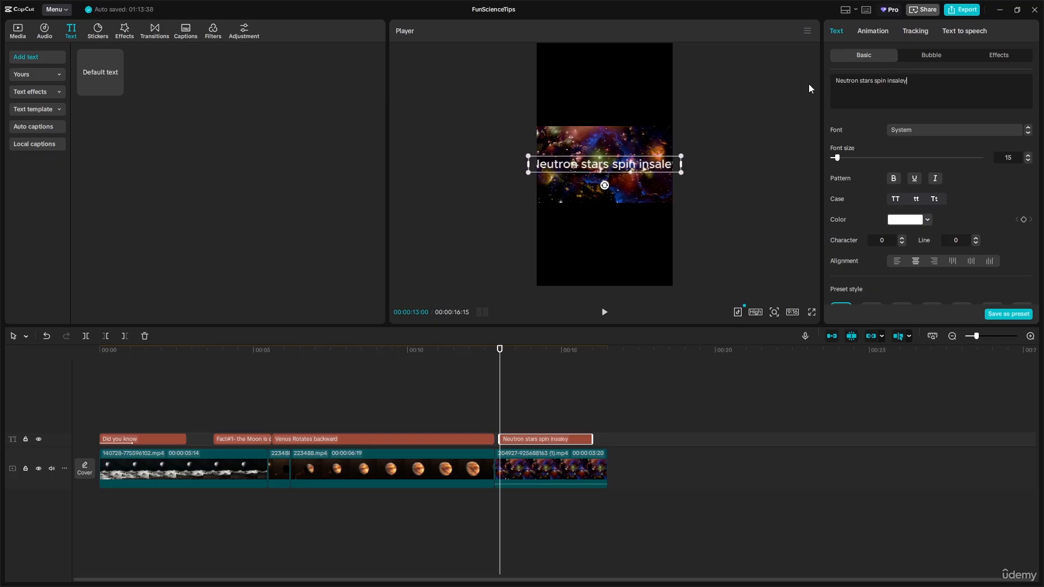
pyautogui.press('BackSpace')
pyautogui.press('BackSpace')
pyautogui.press('BackSpace')
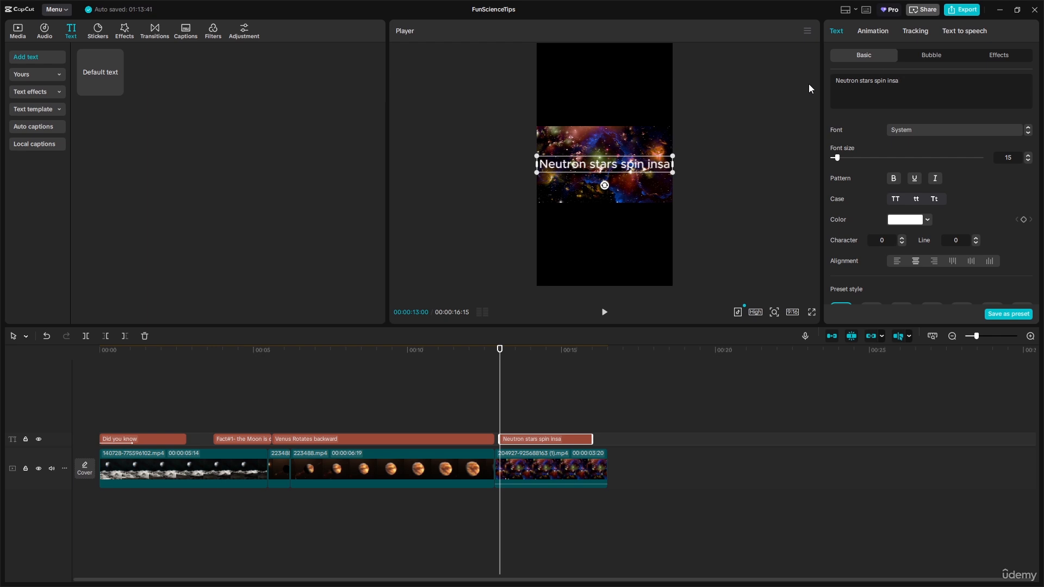
pyautogui.write('nely')
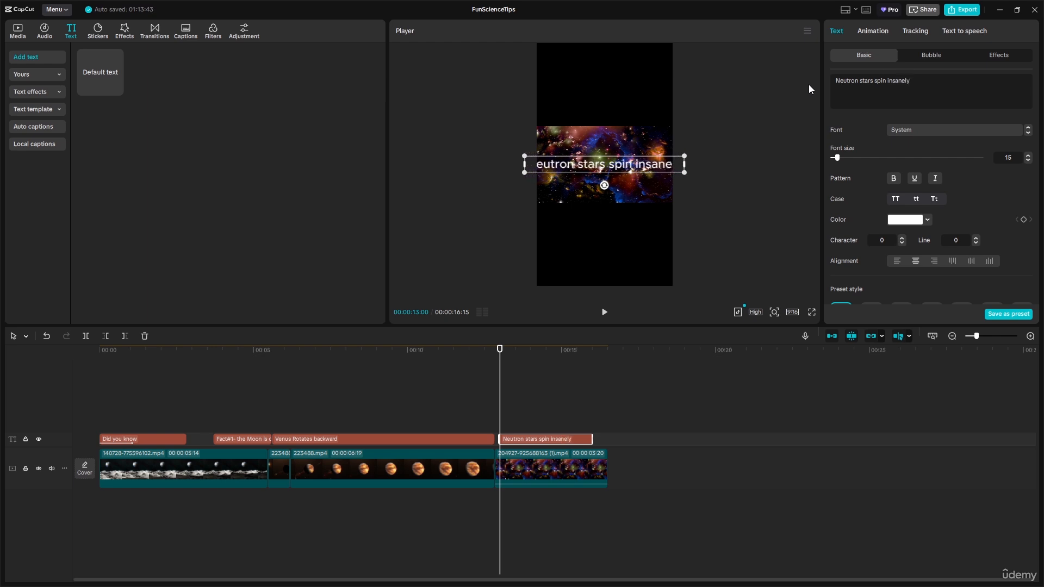
pyautogui.write(' fast')
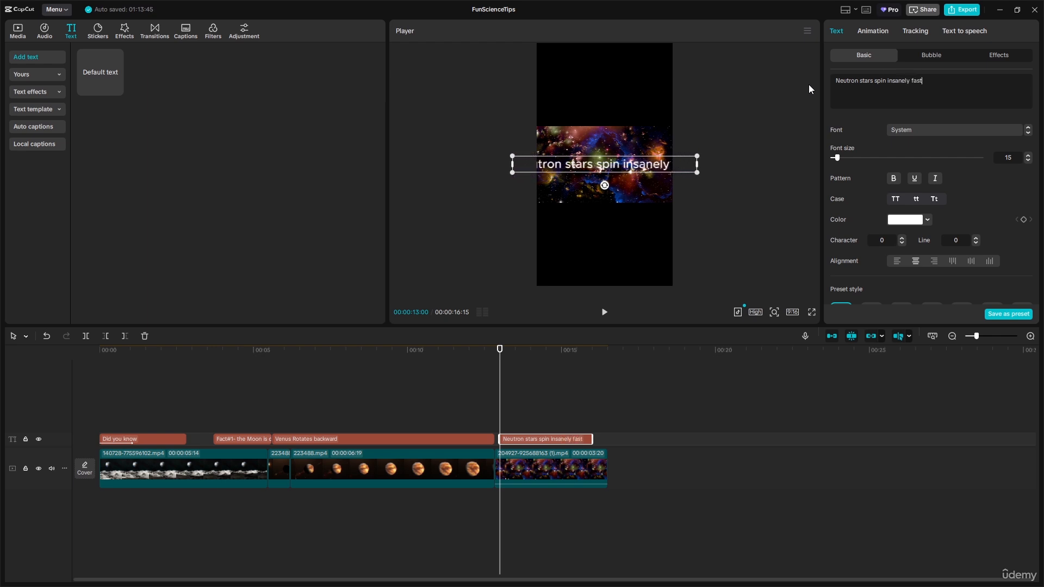
pyautogui.click(875, 82)
pyautogui.press('Return')
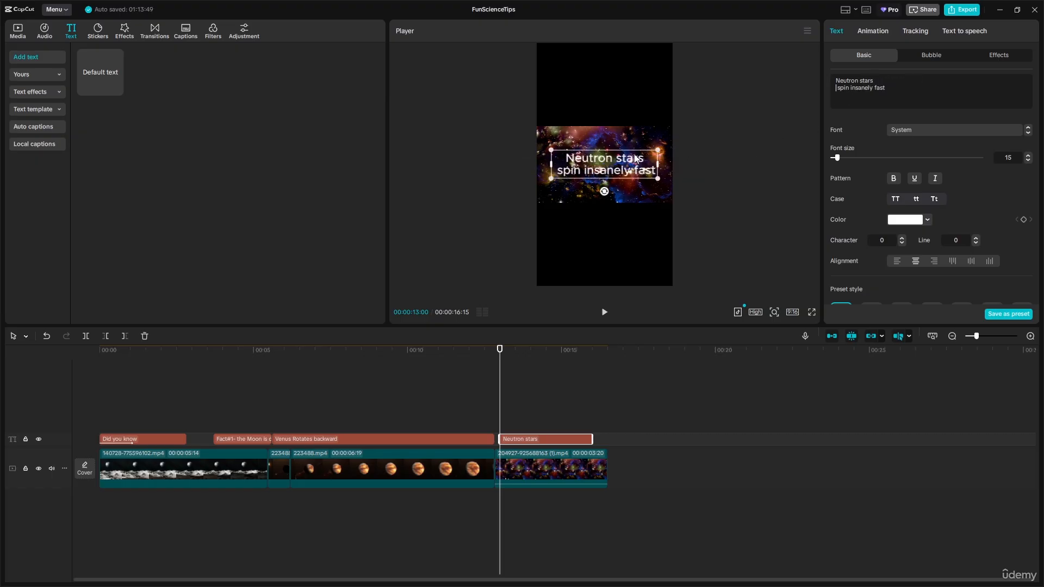
# Place the neutron stars caption below the space footage at 126% scale and apply the plain orange preset style.
pyautogui.moveTo(622, 167); pyautogui.dragTo(627, 229)
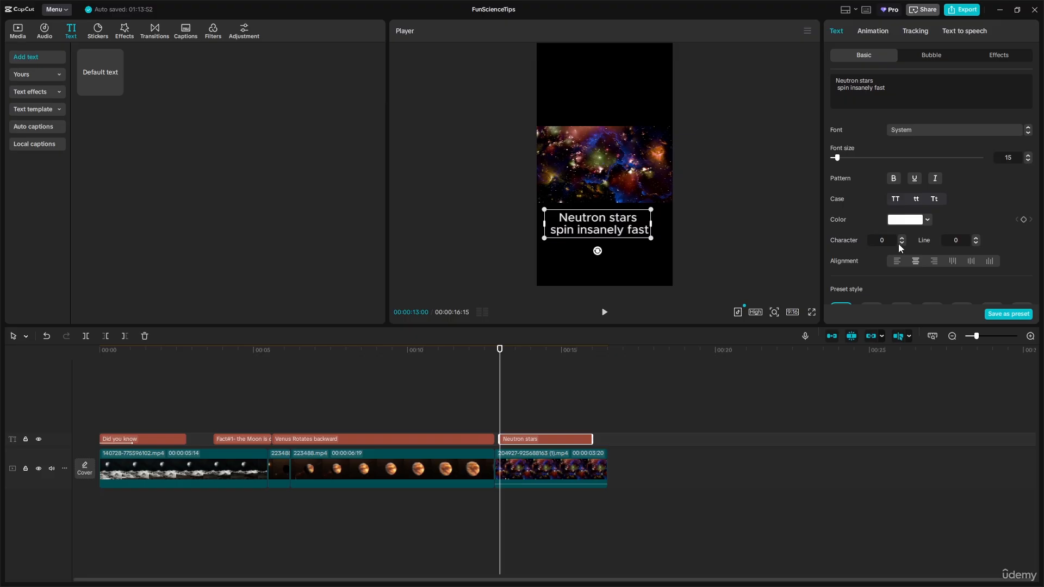
pyautogui.scroll(-8, 940, 256)
pyautogui.scroll(5, 948, 145)
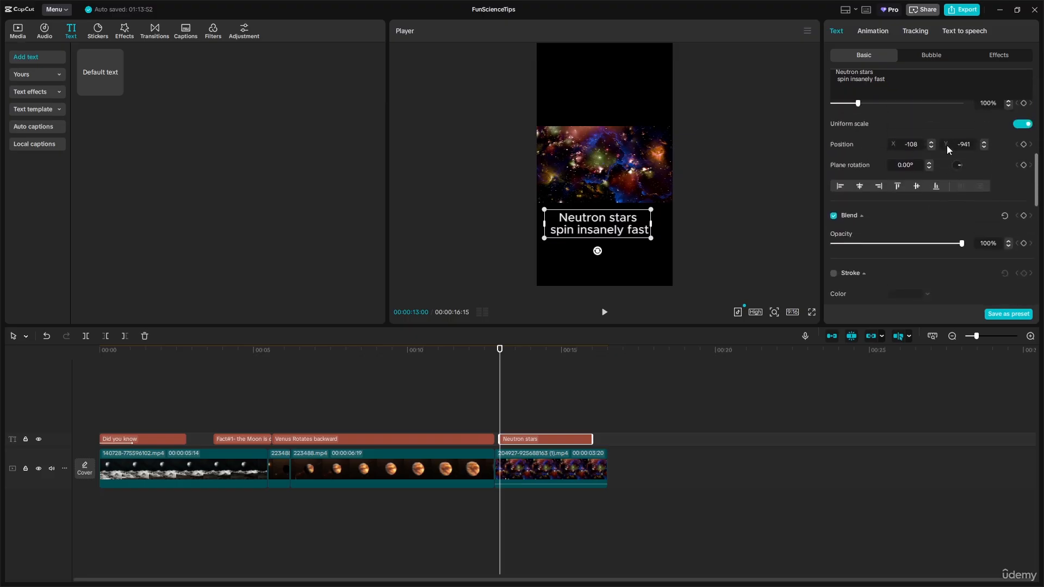
pyautogui.scroll(1, 948, 146)
pyautogui.click(942, 178)
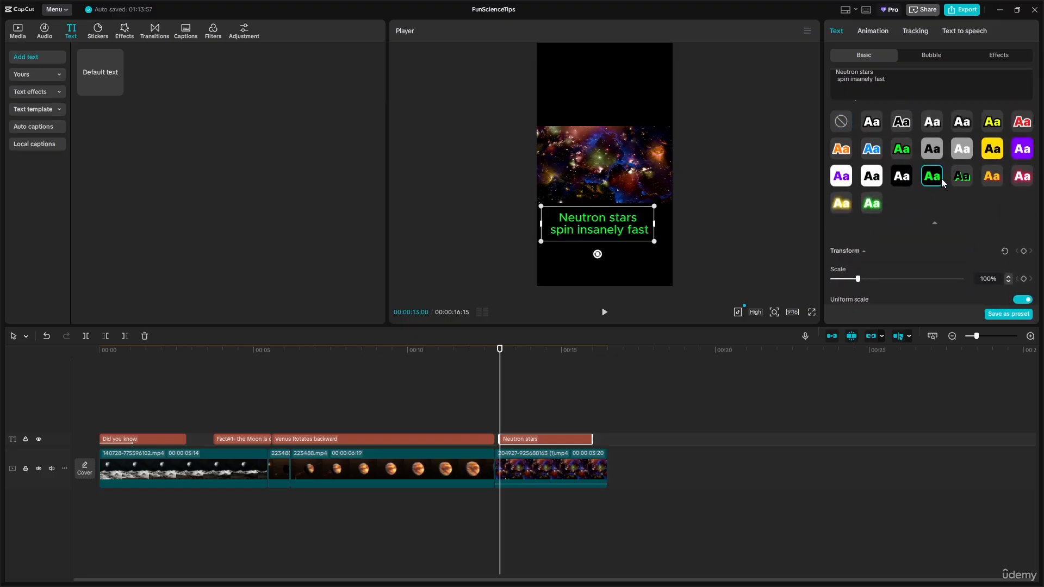
pyautogui.click(993, 178)
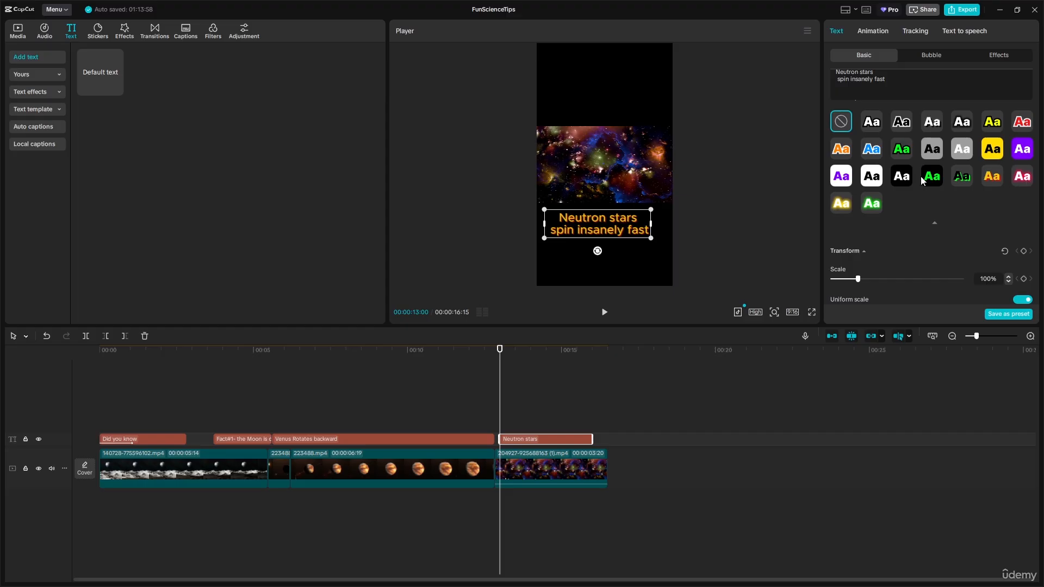
pyautogui.moveTo(652, 209)
pyautogui.mouseDown()
pyautogui.moveTo(672, 205)
pyautogui.moveTo(652, 227)
pyautogui.mouseUp()
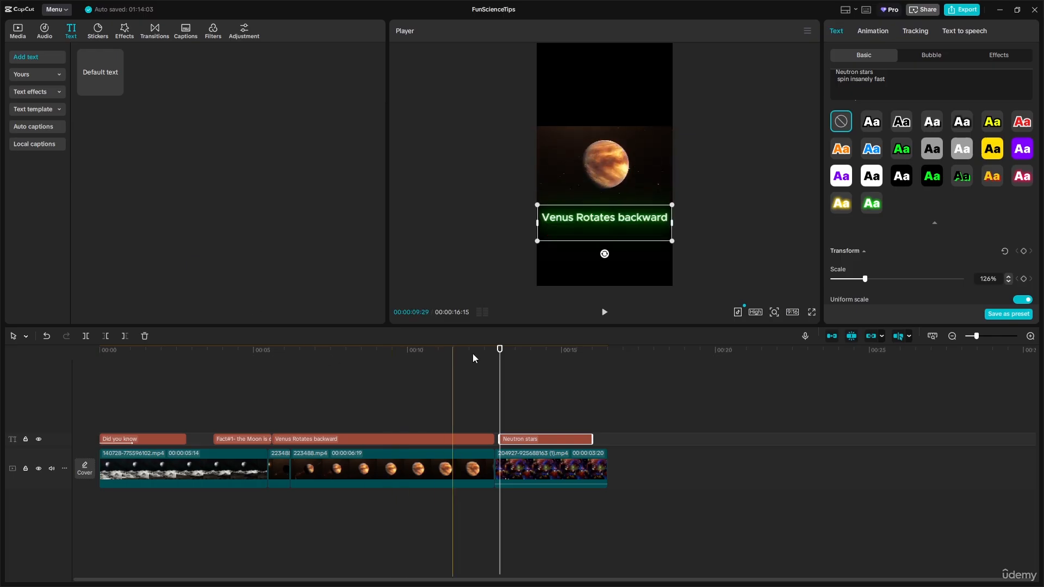
# Delete the "Fact#1-" prefix from the Moon caption and insert a capital "T" at the start of its text.
pyautogui.moveTo(500, 351); pyautogui.dragTo(253, 361)
pyautogui.moveTo(331, 360); pyautogui.dragTo(247, 388)
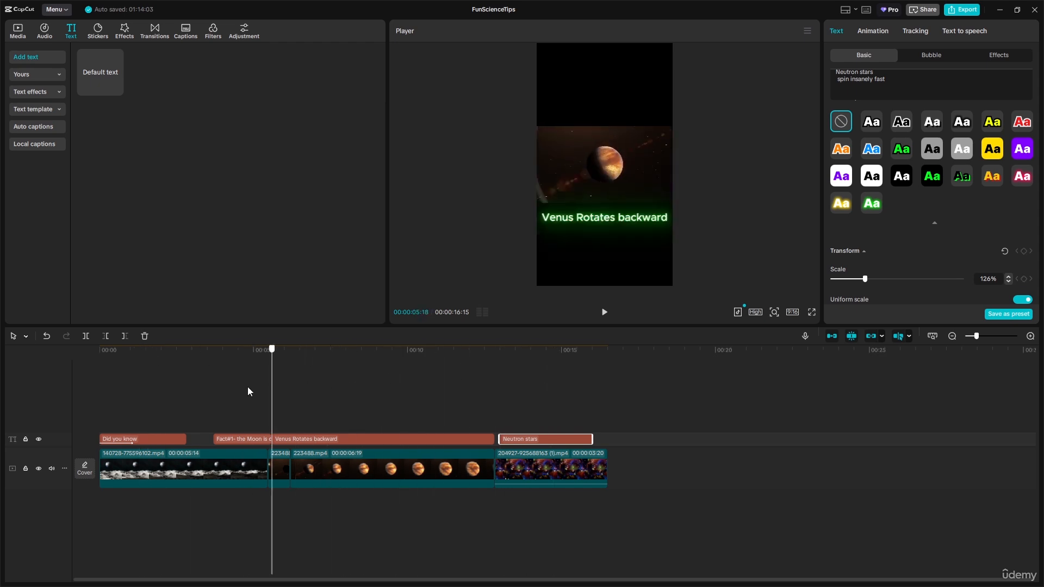
pyautogui.click(562, 213)
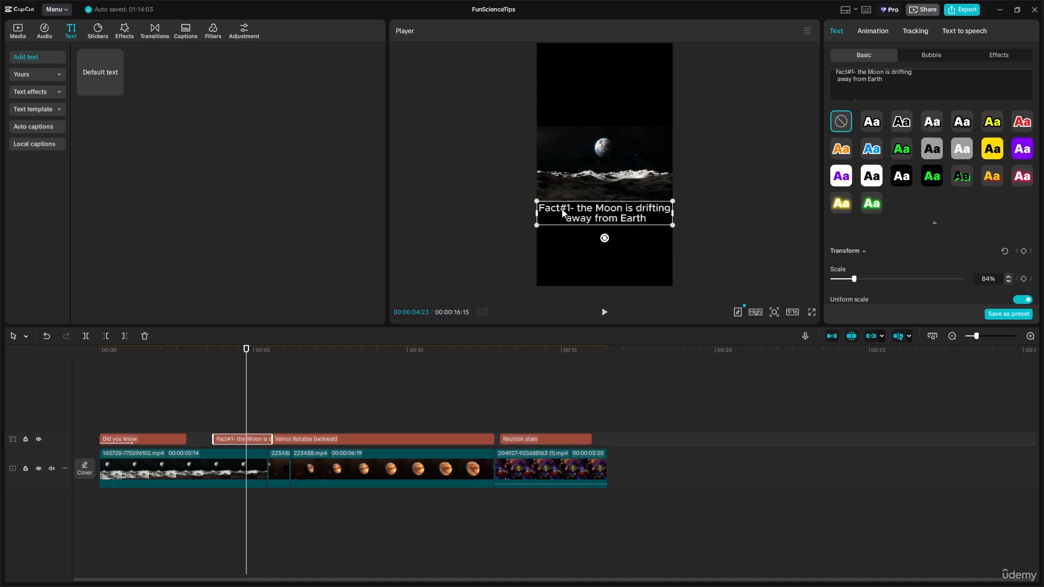
pyautogui.moveTo(856, 73); pyautogui.dragTo(820, 75)
pyautogui.press('BackSpace')
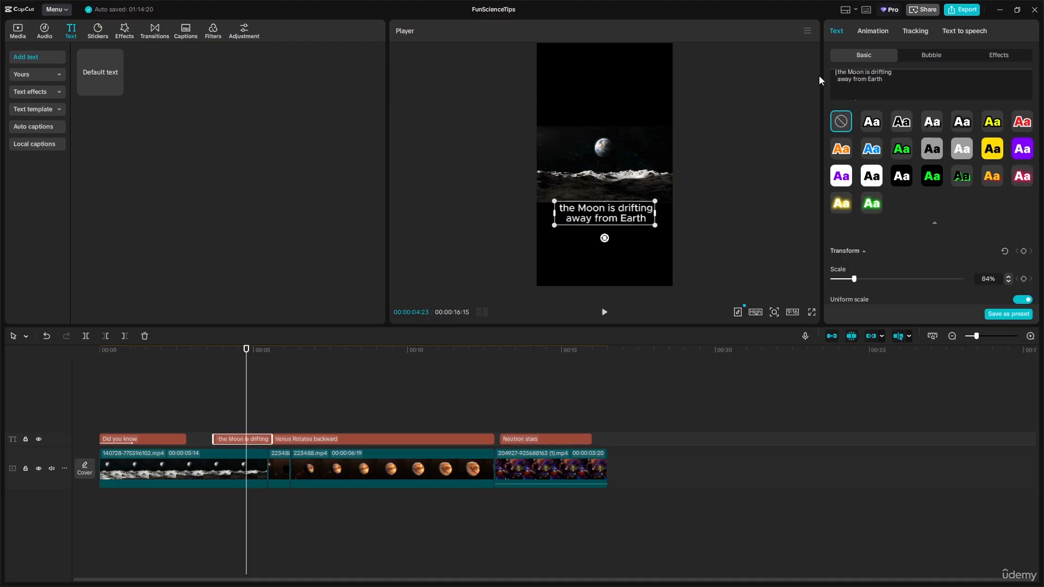
pyautogui.press('Delete')
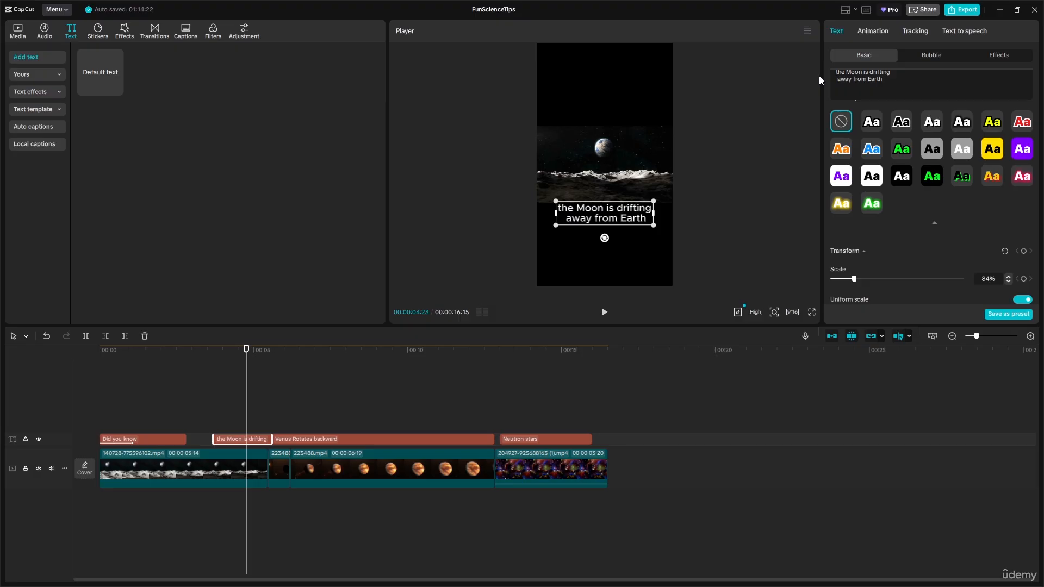
pyautogui.write('T')
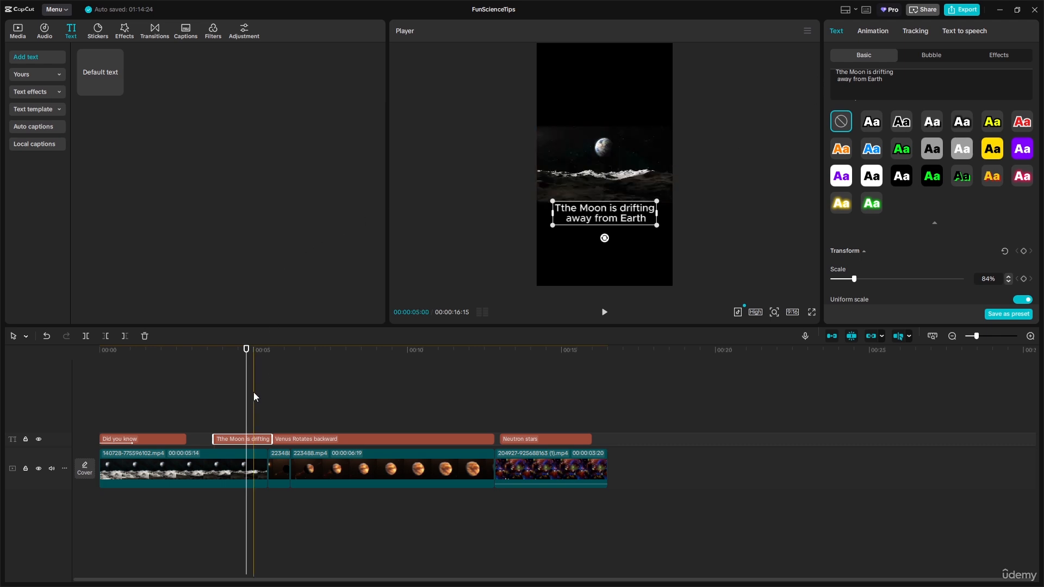
# Move the playhead to 00:00:04:15 and add another default text there.
pyautogui.moveTo(246, 348); pyautogui.dragTo(269, 348)
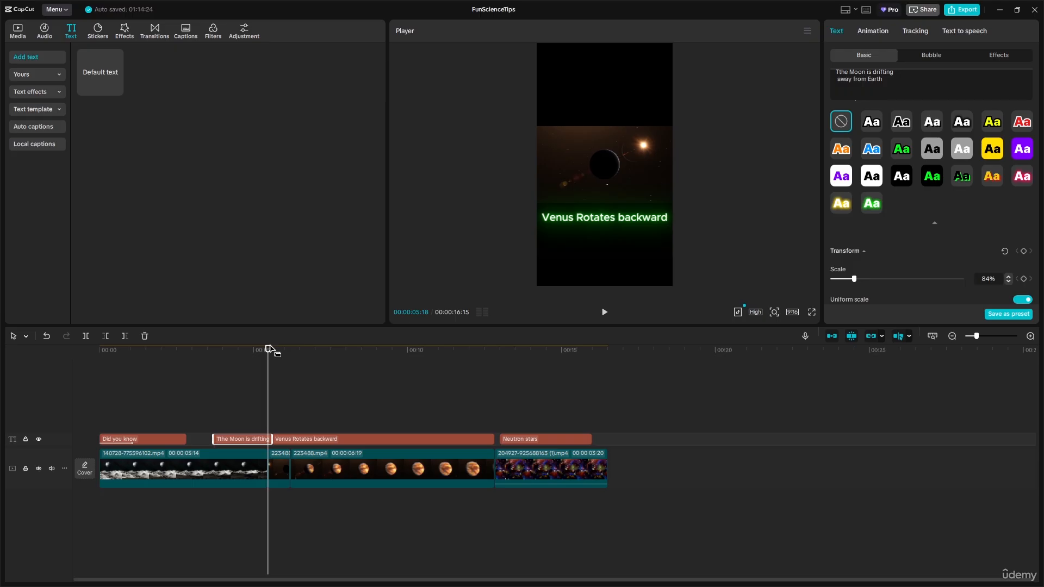
pyautogui.click(255, 351)
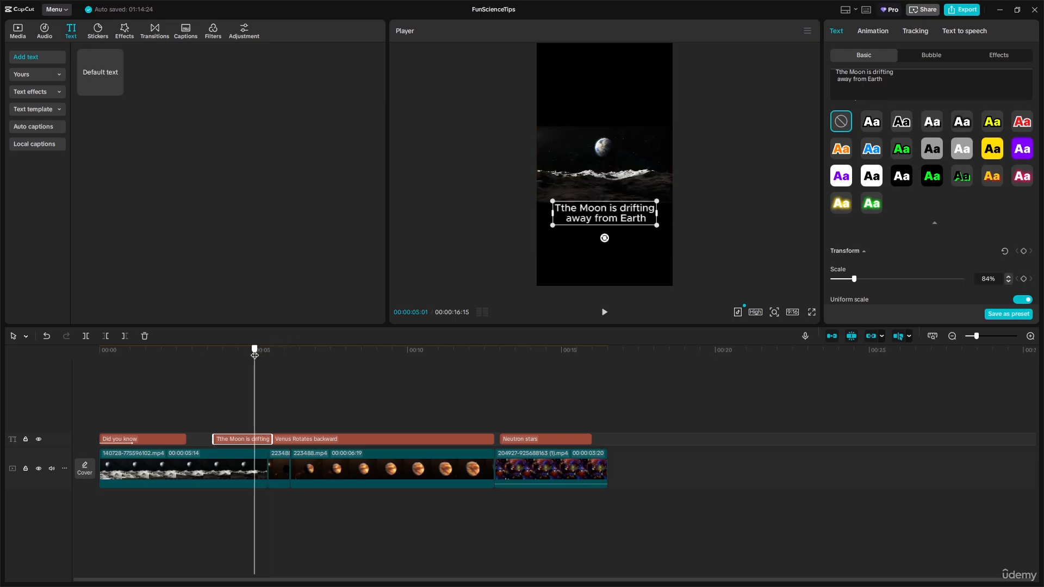
pyautogui.moveTo(254, 355); pyautogui.dragTo(238, 359)
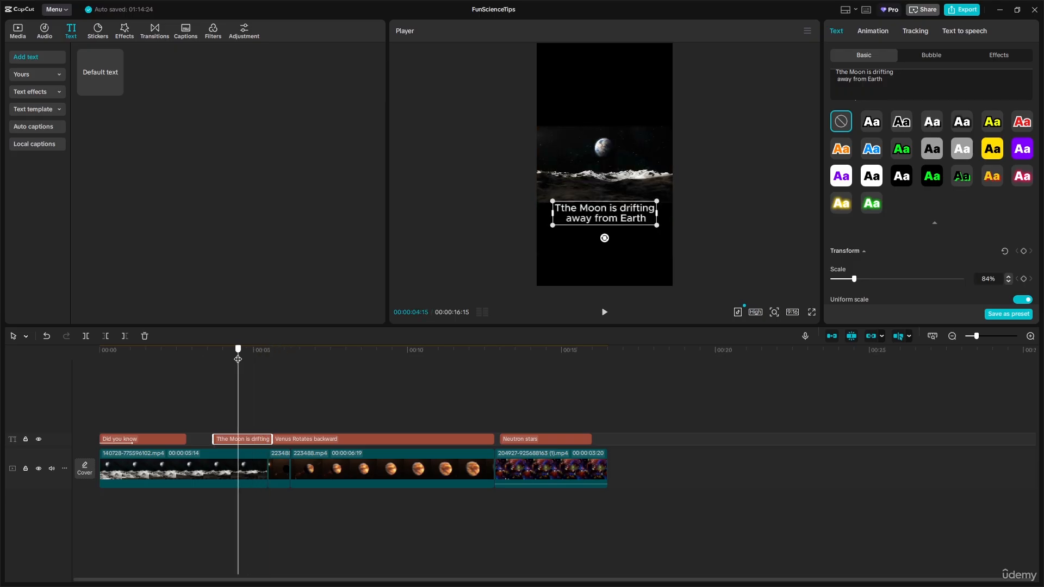
pyautogui.click(112, 88)
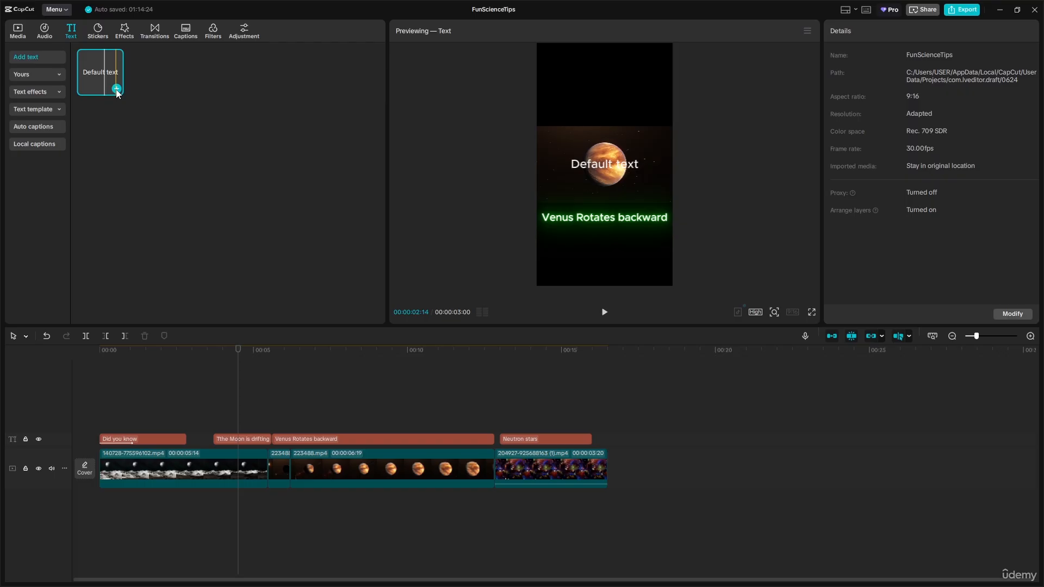
pyautogui.click(117, 90)
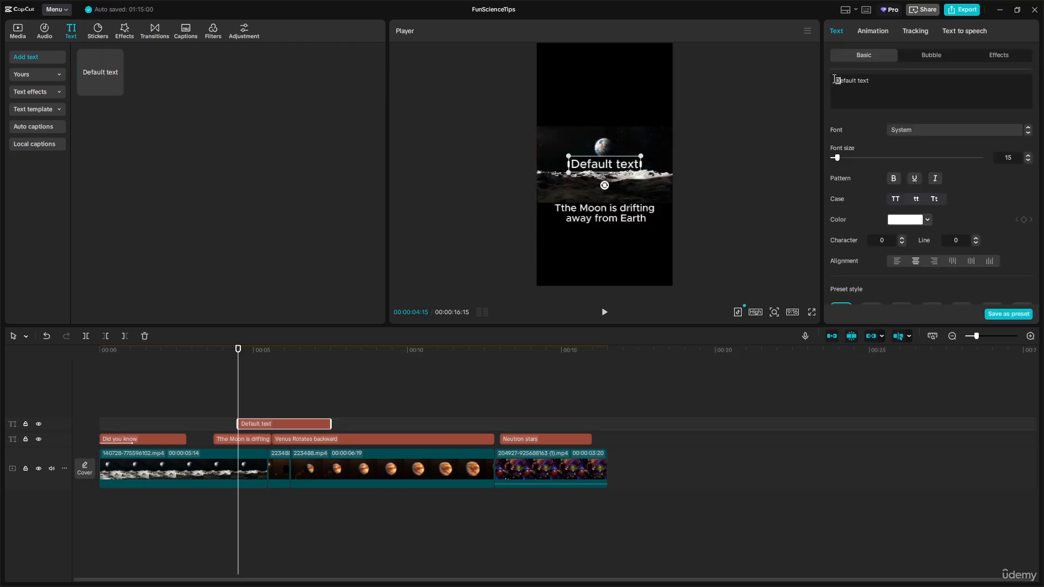
# Replace the new text's placeholder wording with "Mind-Blowing sapce fact".
pyautogui.moveTo(829, 79); pyautogui.dragTo(882, 79)
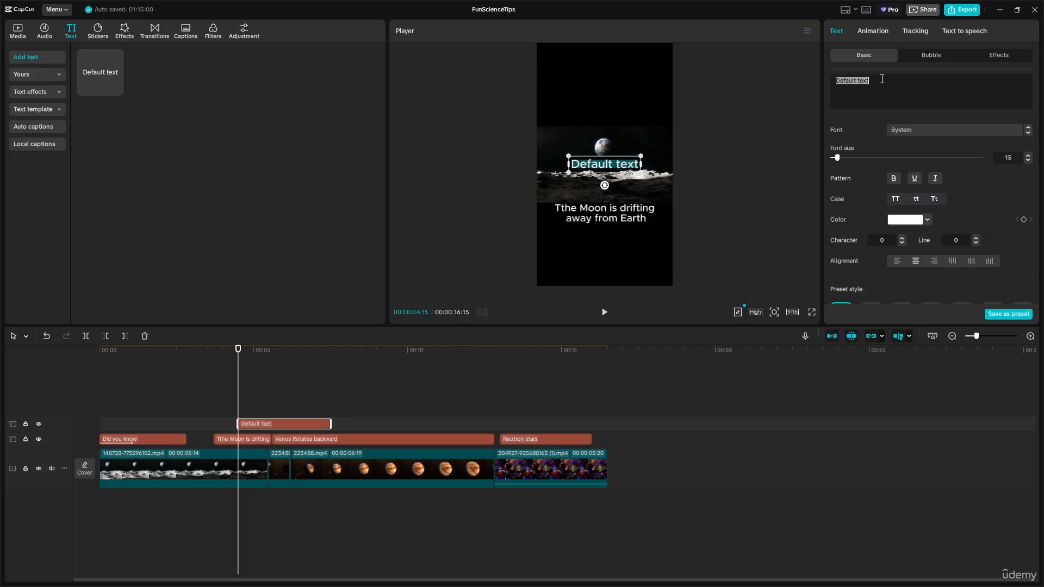
pyautogui.press('BackSpace')
pyautogui.write('Mind')
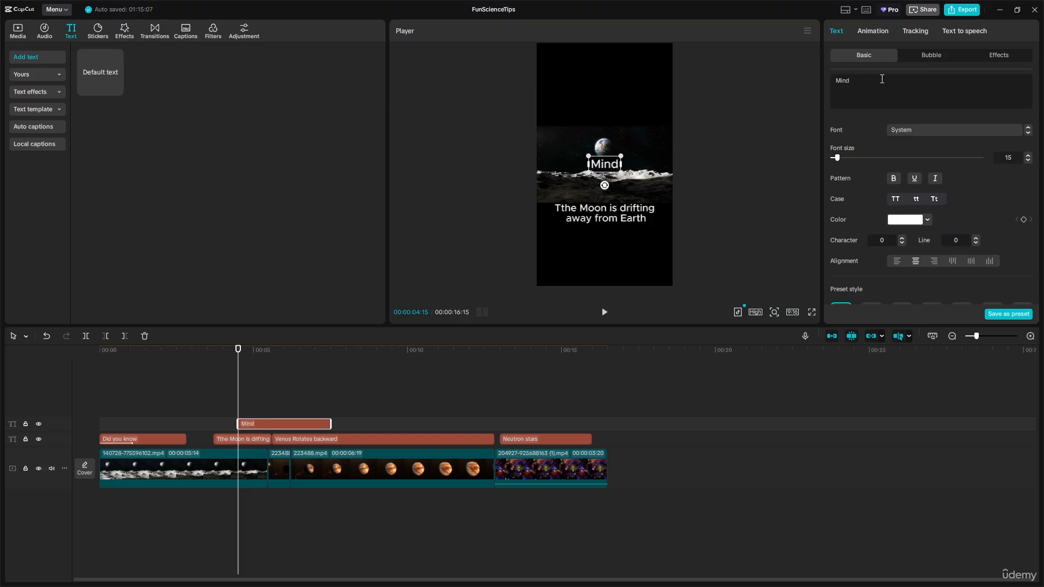
pyautogui.write('-Bloow')
pyautogui.press('BackSpace')
pyautogui.press('BackSpace')
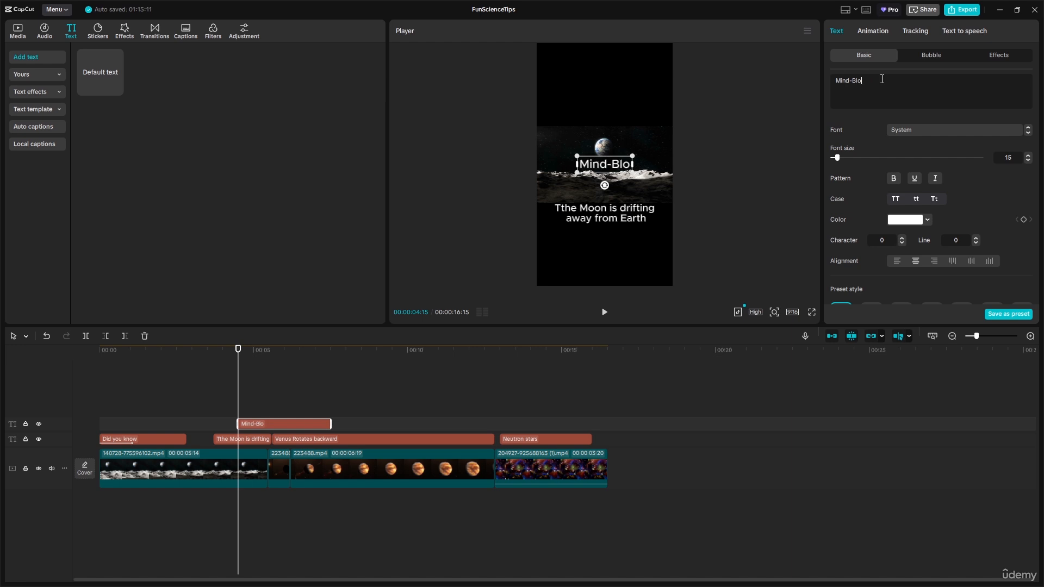
pyautogui.write('wing sapce')
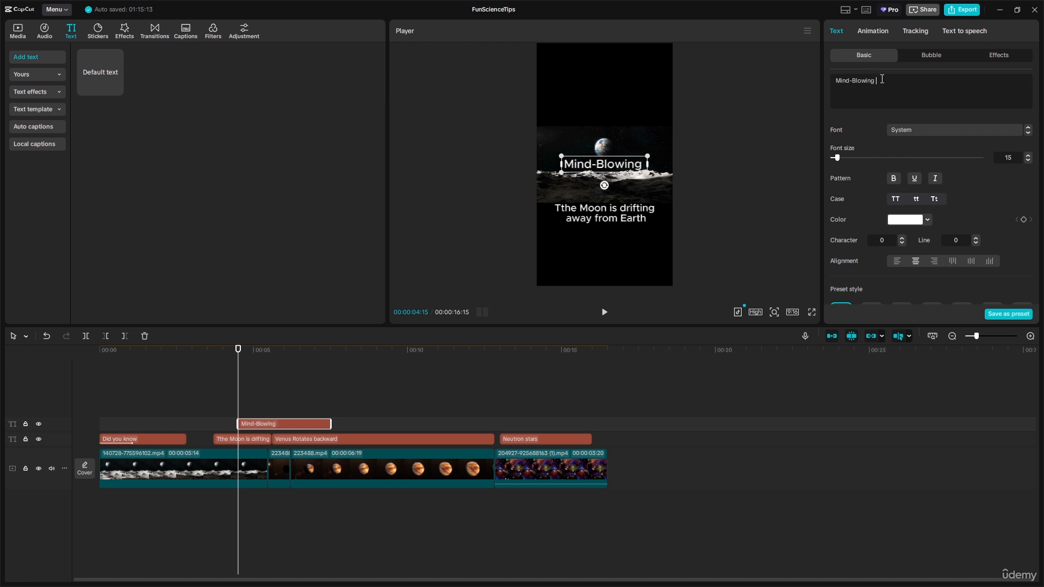
pyautogui.write(' fa')
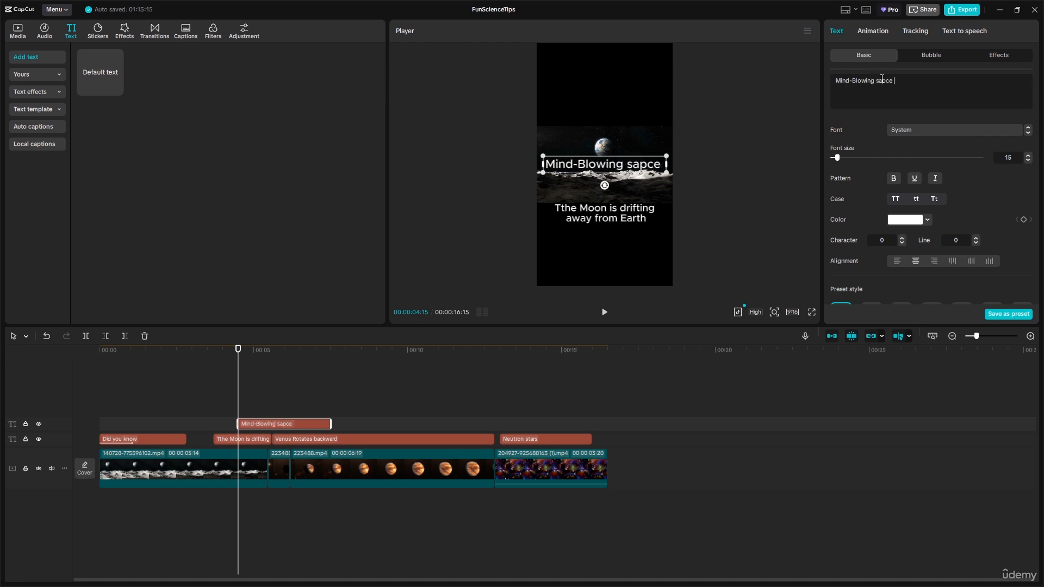
pyautogui.write('ct')
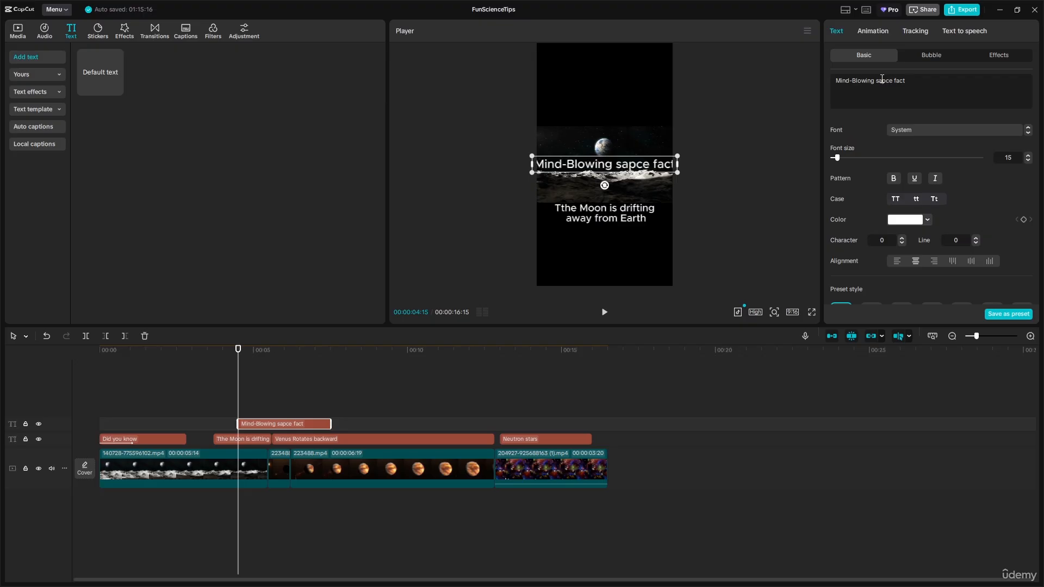
# Retime the Mind-Blowing text to end at 00:00:04:15 and start slightly before the end of the "Did you know" title.
pyautogui.click(185, 439)
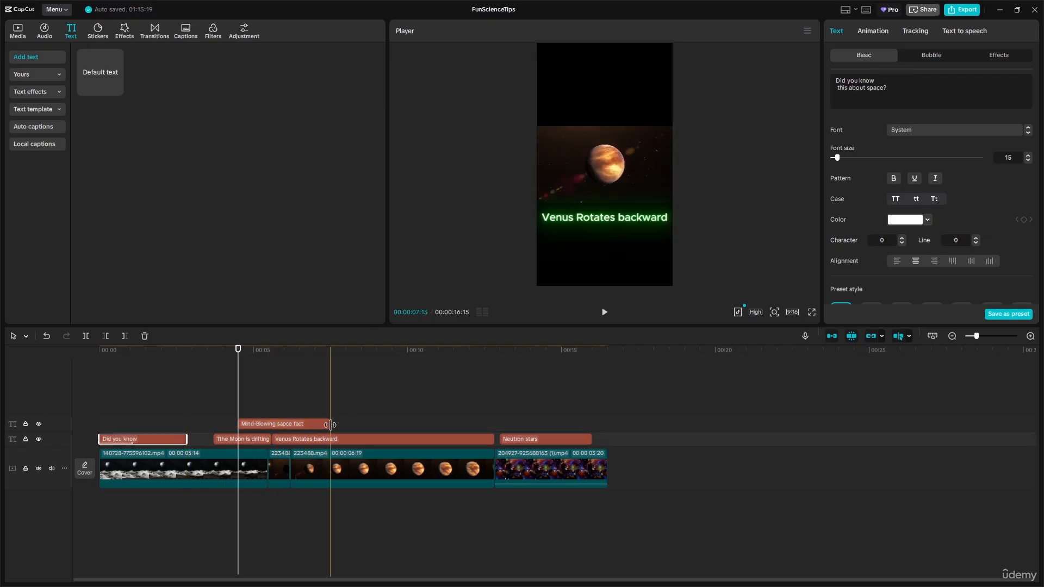
pyautogui.moveTo(330, 425); pyautogui.dragTo(194, 425)
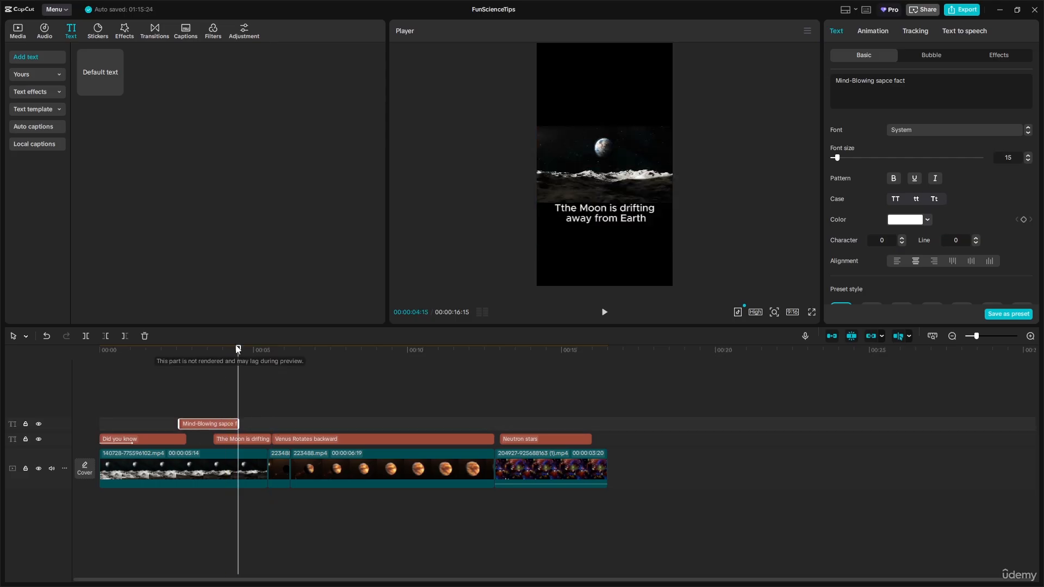
# Place the Mind-Blowing text above the moon clip, split onto two lines after "Mind-Blowing" and scaled to nearly the frame's width.
pyautogui.moveTo(168, 357); pyautogui.dragTo(200, 366)
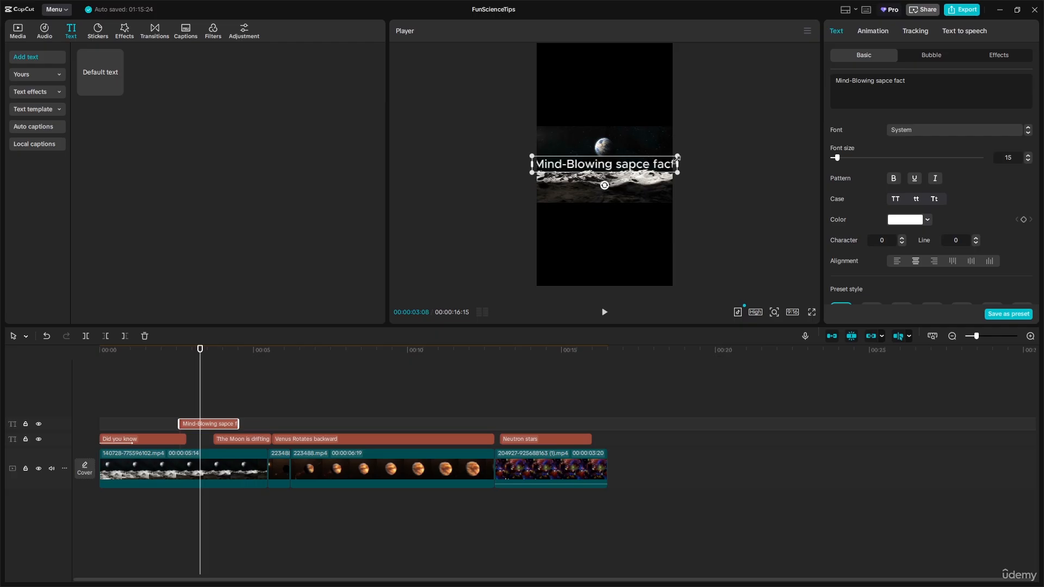
pyautogui.moveTo(677, 158); pyautogui.dragTo(628, 98)
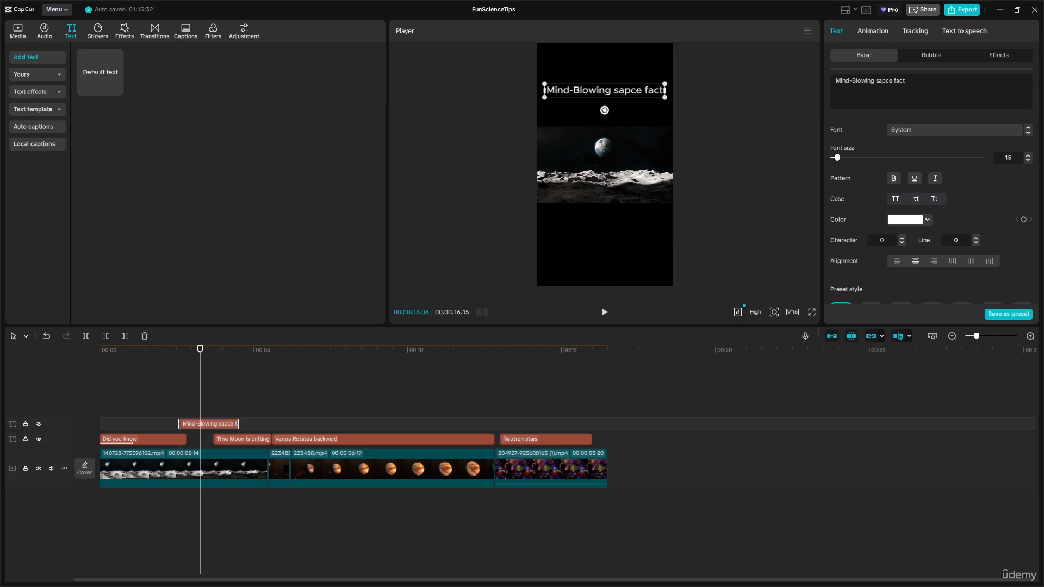
pyautogui.click(876, 80)
pyautogui.press('Return')
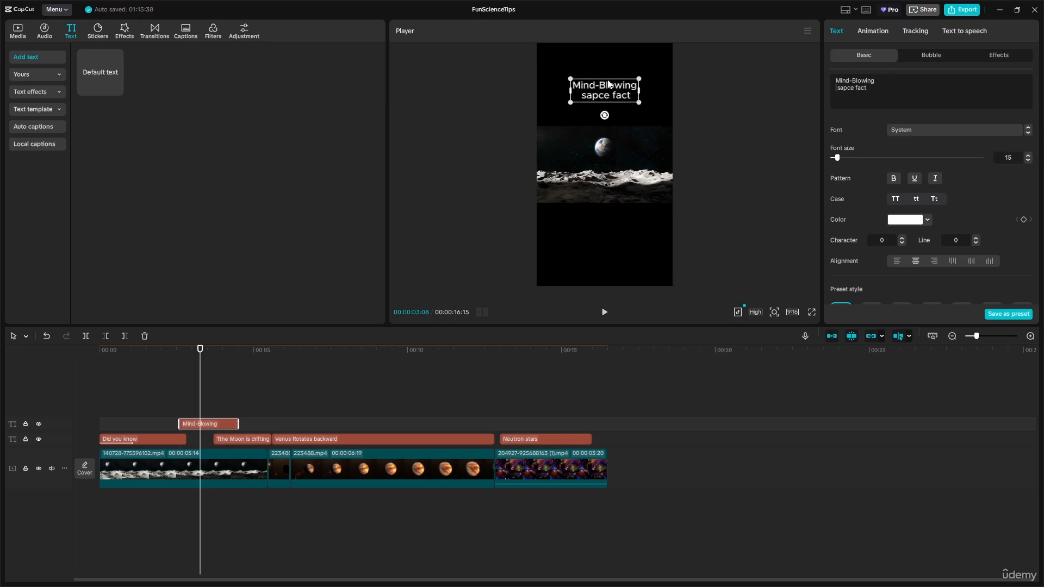
pyautogui.moveTo(639, 78); pyautogui.dragTo(683, 58)
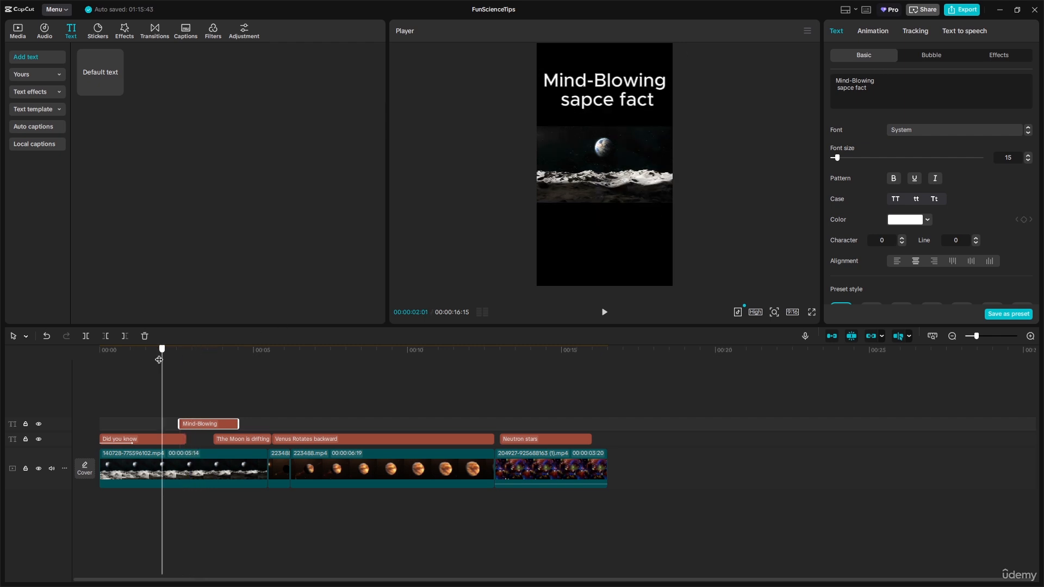
# Try the cream floral paper bubble on the Mind-Blowing text, and replace it with the grey torn-paper bubble.
pyautogui.click(212, 361)
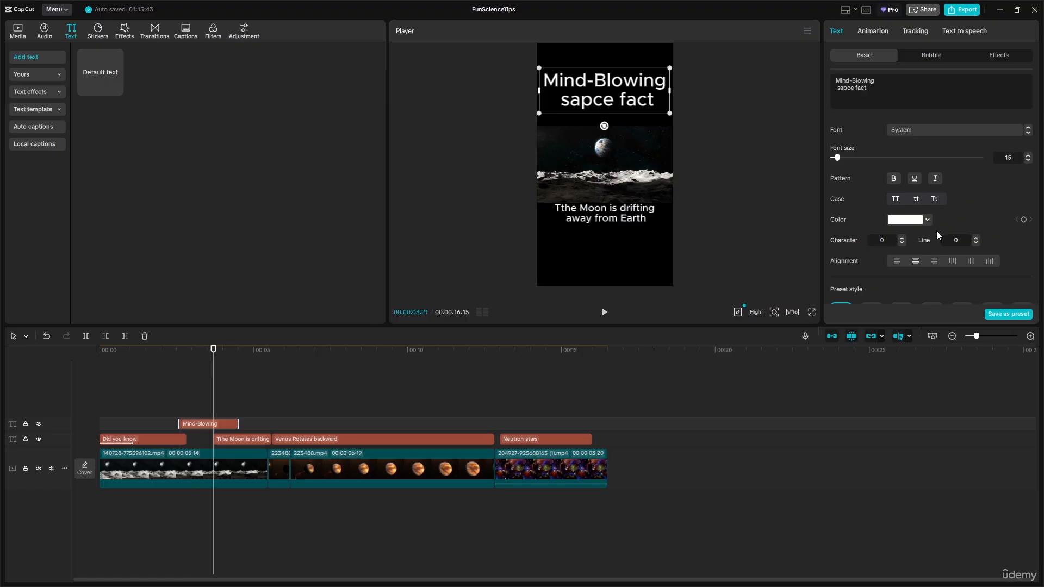
pyautogui.scroll(-1, 937, 231)
pyautogui.click(941, 56)
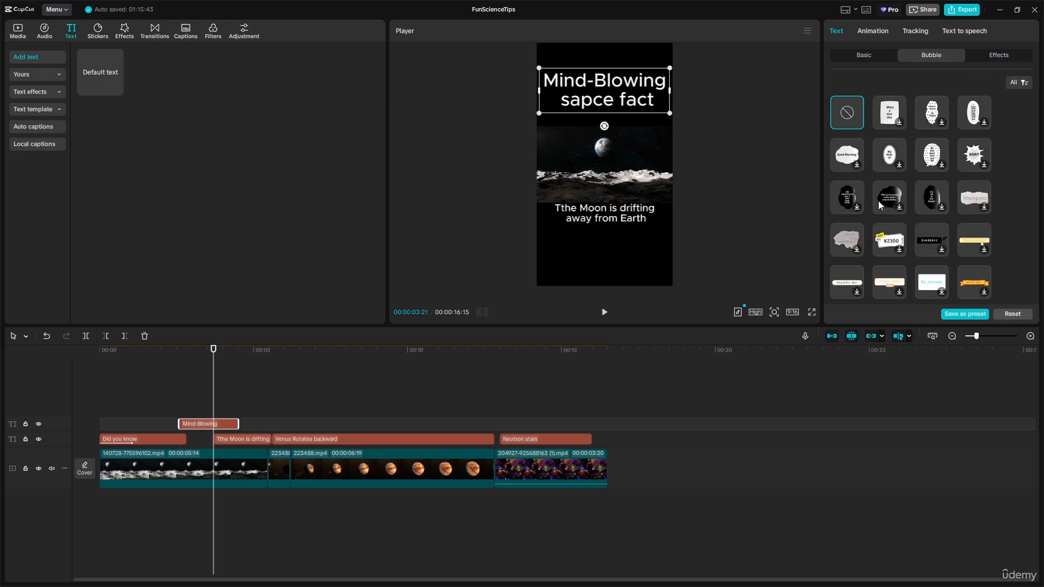
pyautogui.scroll(-3, 870, 199)
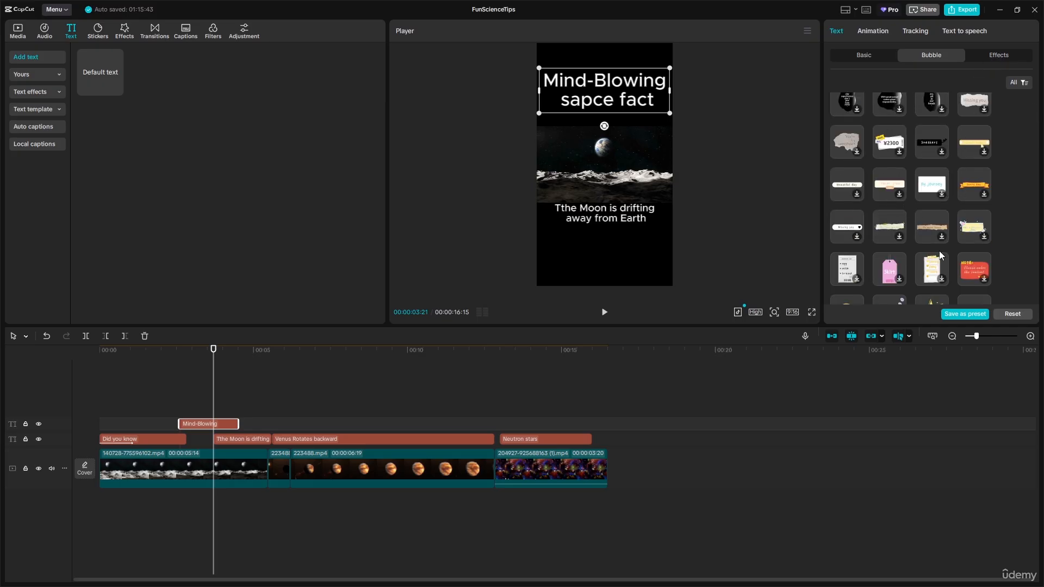
pyautogui.click(899, 233)
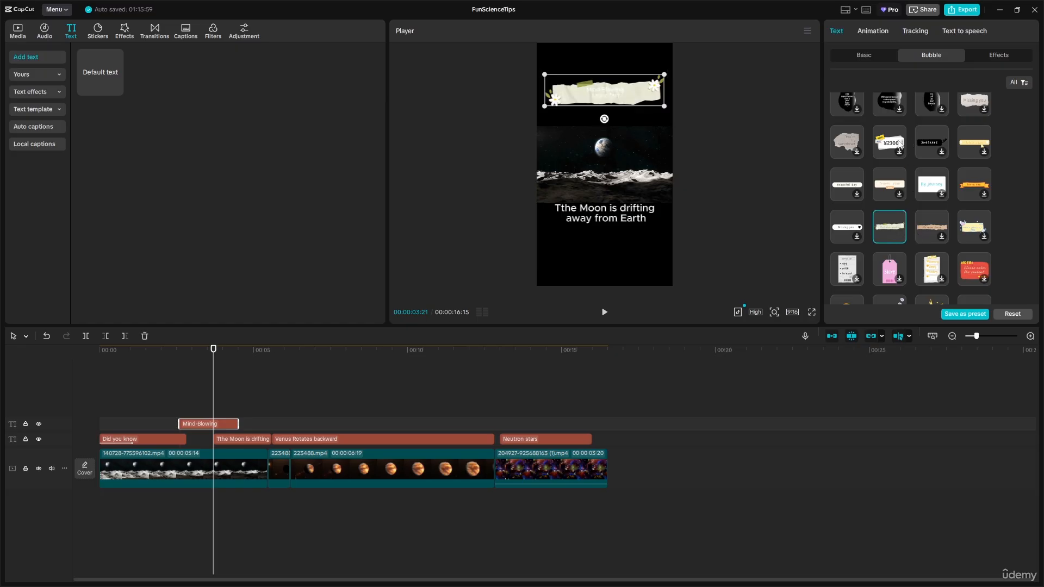
pyautogui.click(857, 144)
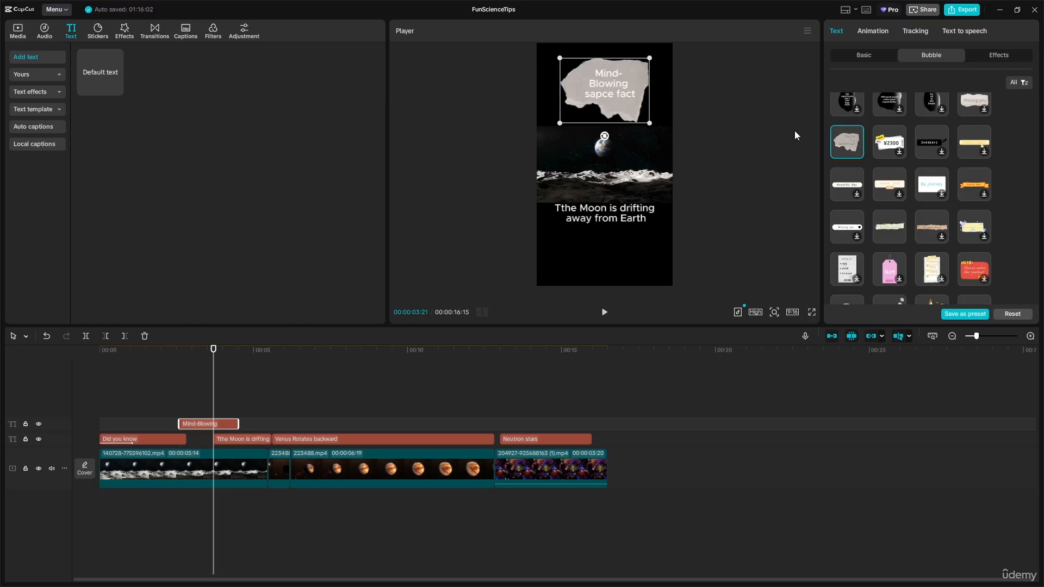
pyautogui.click(680, 76)
pyautogui.click(635, 84)
pyautogui.scroll(-3, 982, 182)
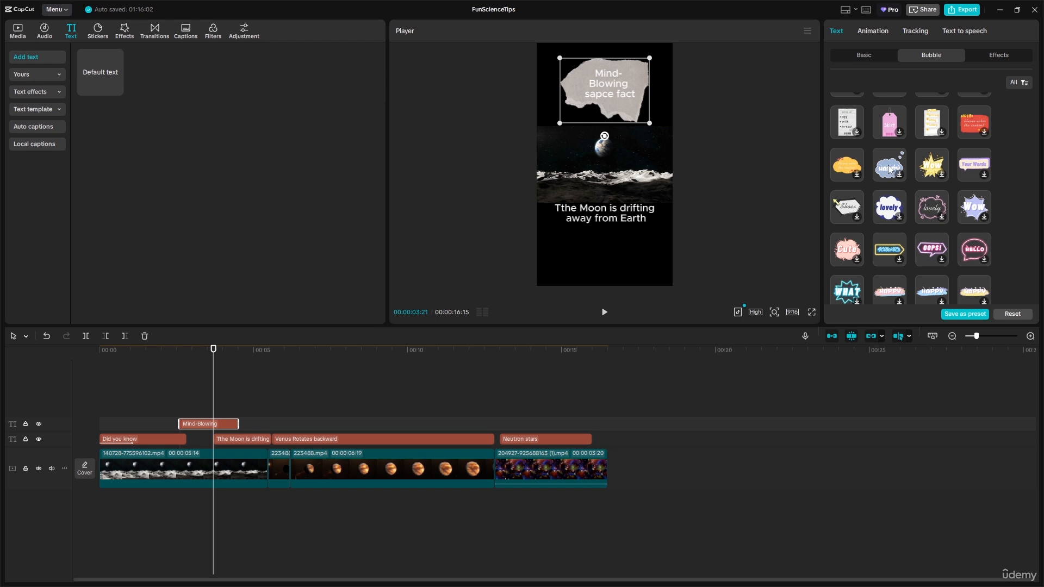
pyautogui.scroll(-2, 961, 179)
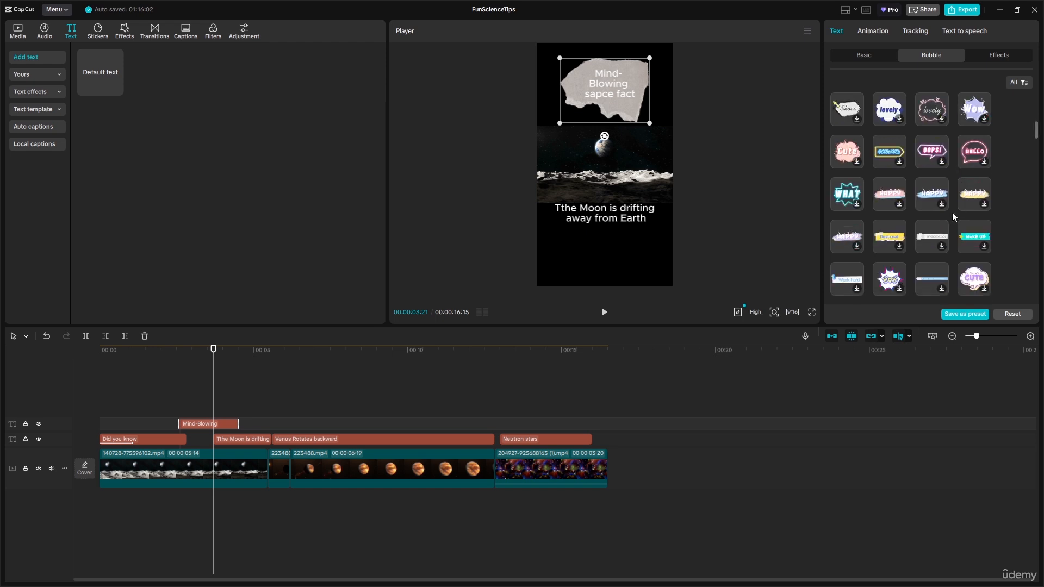
pyautogui.scroll(-2, 887, 220)
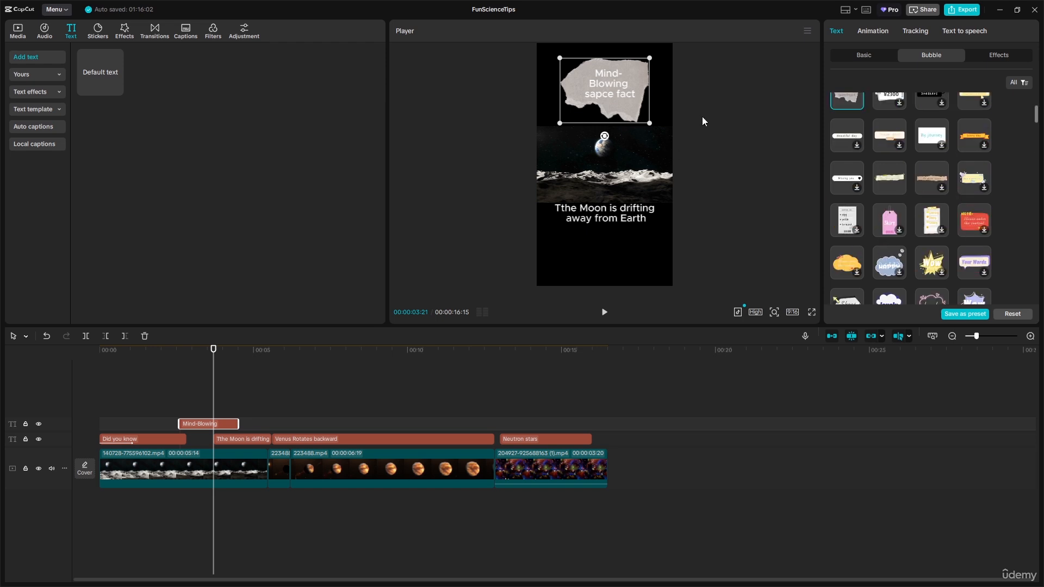
pyautogui.click(654, 92)
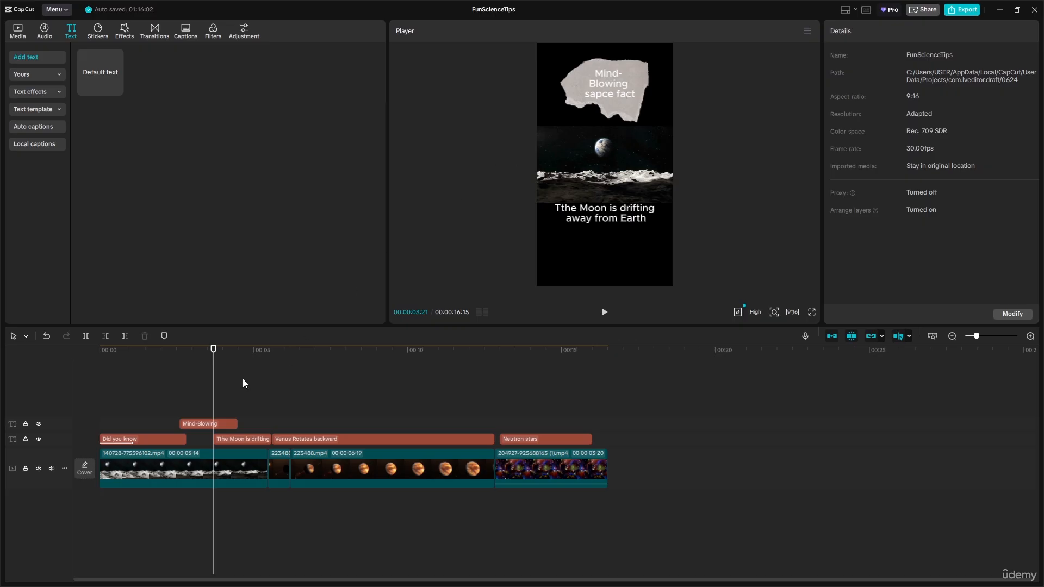
# Set the Mind-Blowing text's font size to 92 and enlarge the text with its torn-paper bubble in the frame.
pyautogui.click(201, 424)
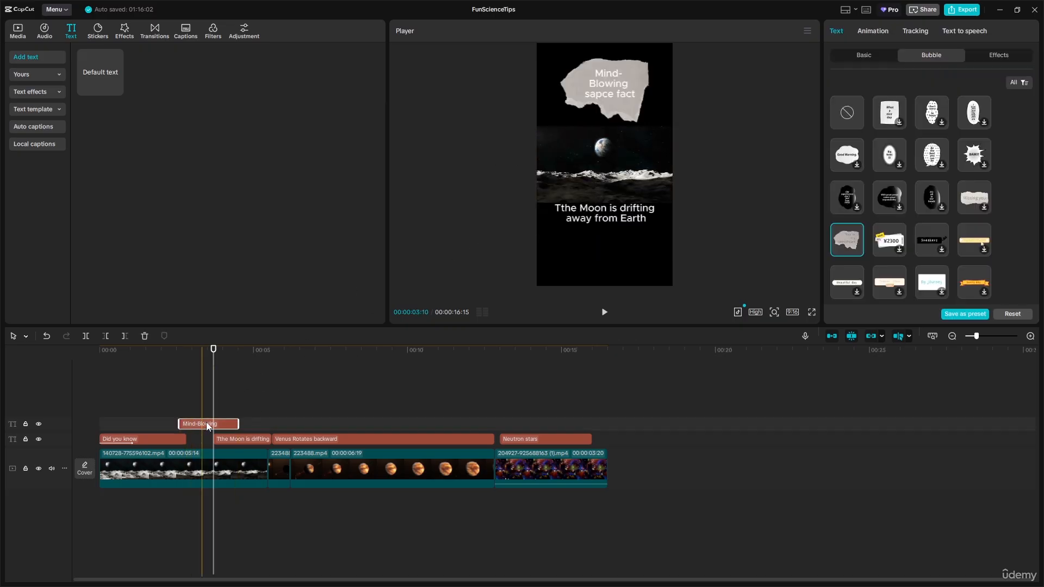
pyautogui.click(866, 56)
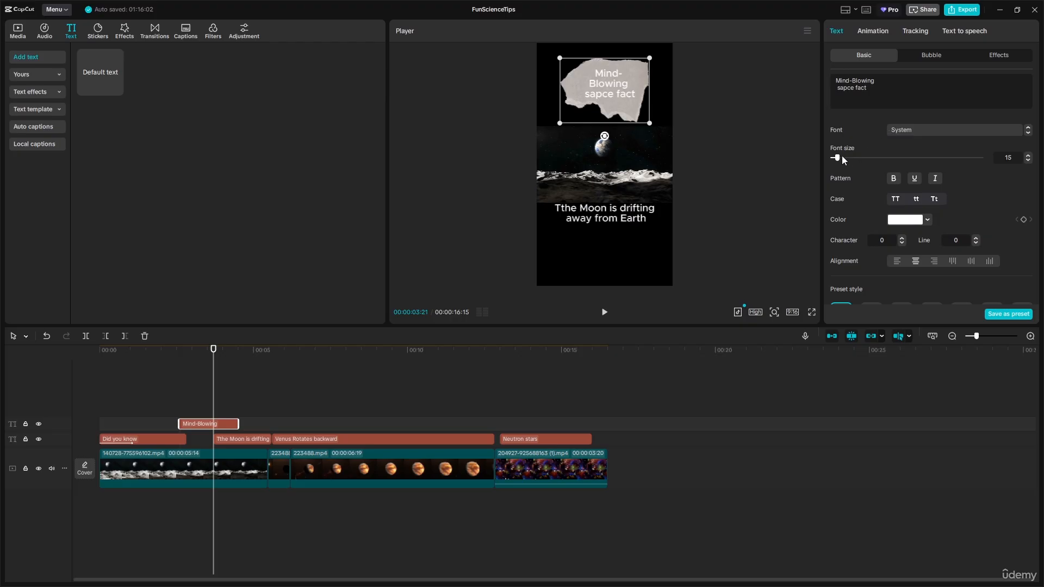
pyautogui.moveTo(837, 158); pyautogui.dragTo(861, 158)
pyautogui.click(742, 82)
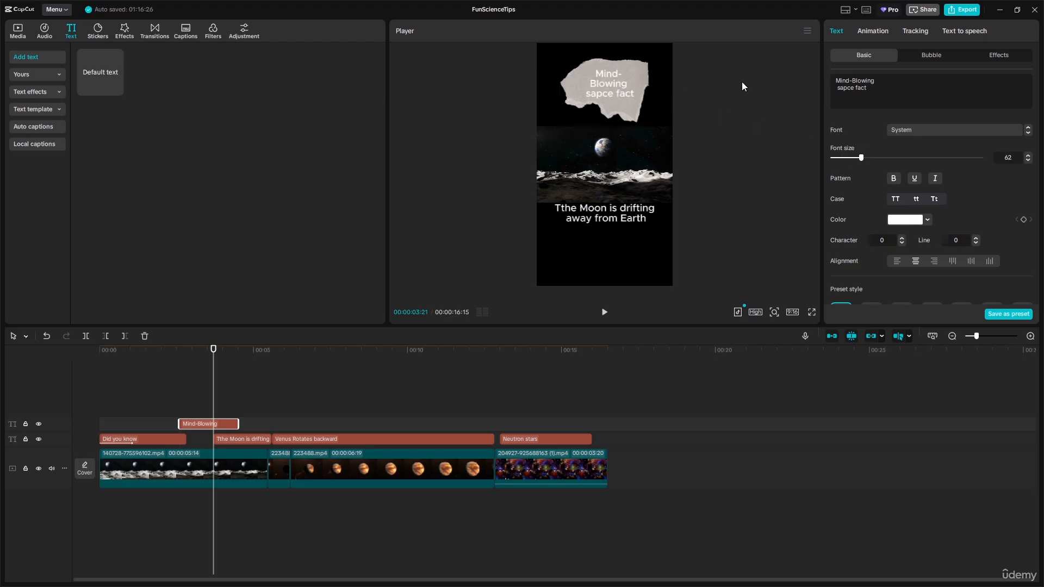
pyautogui.click(616, 85)
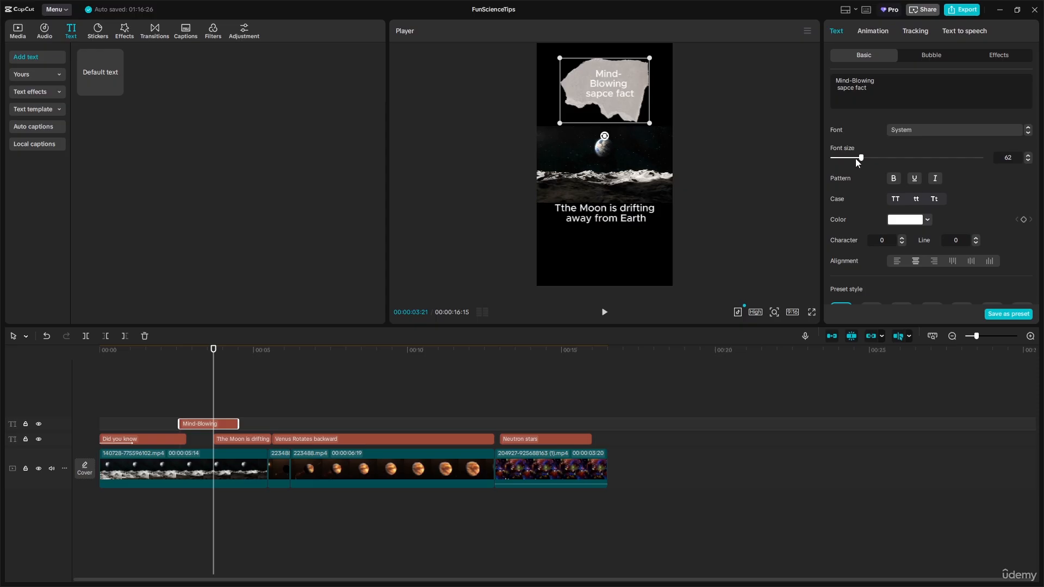
pyautogui.moveTo(861, 158); pyautogui.dragTo(875, 158)
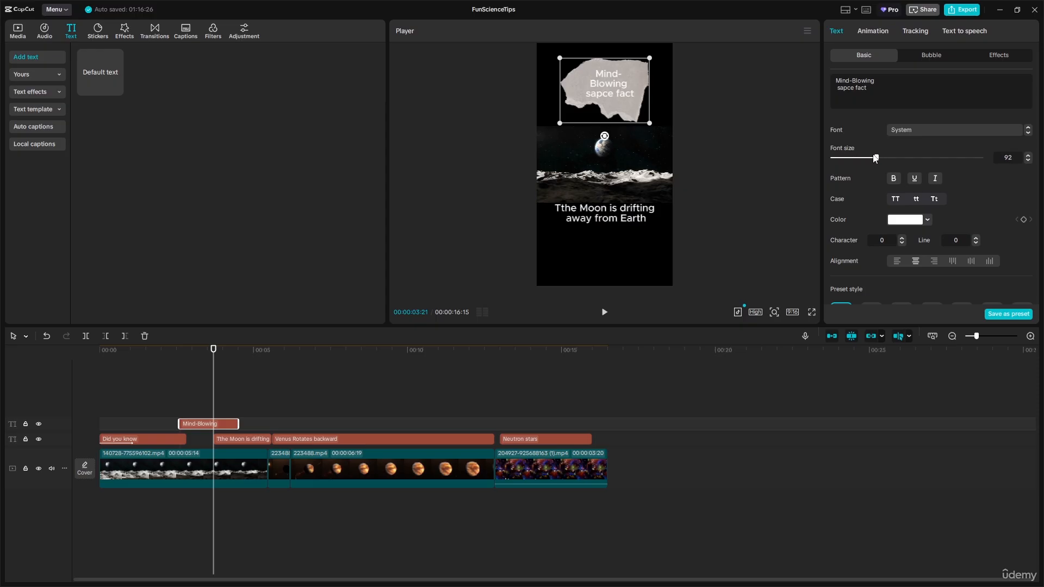
pyautogui.doubleClick(628, 93)
pyautogui.moveTo(650, 57); pyautogui.dragTo(670, 49)
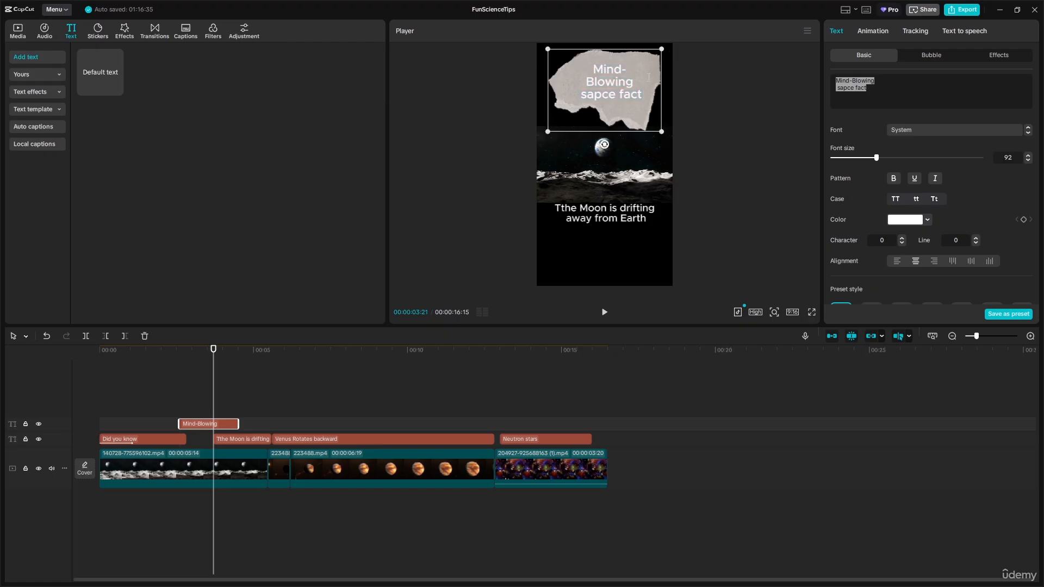
pyautogui.click(715, 85)
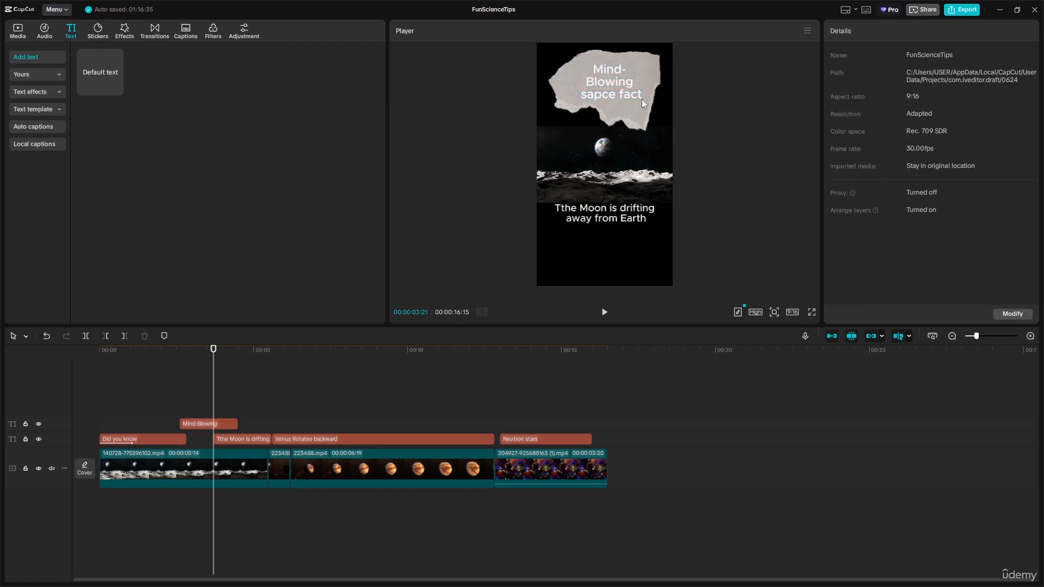
# Correct the Moon caption to read "The Moon is drifting away from Earth" and make it bold.
pyautogui.click(580, 210)
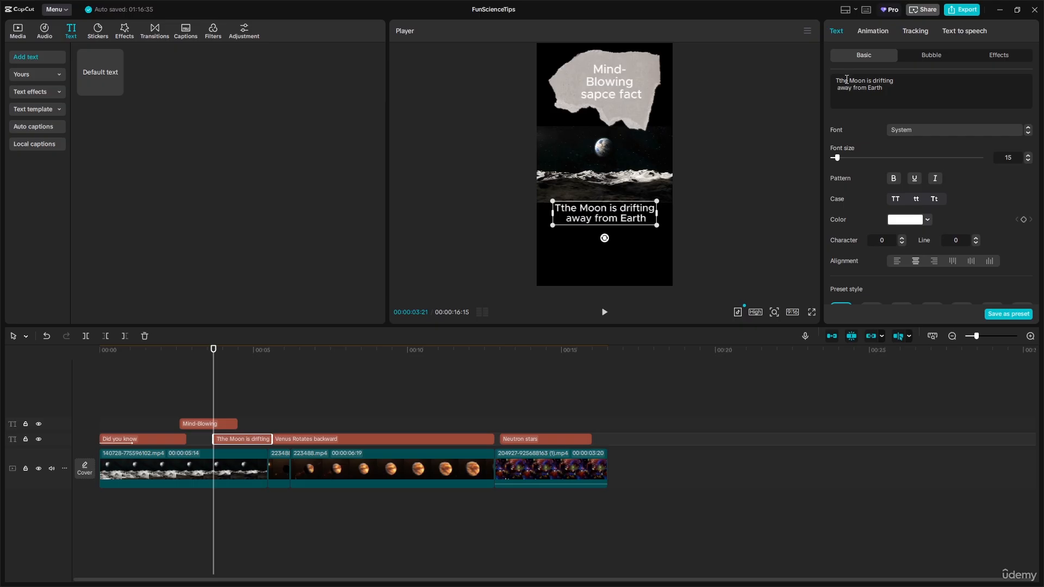
pyautogui.press('Delete')
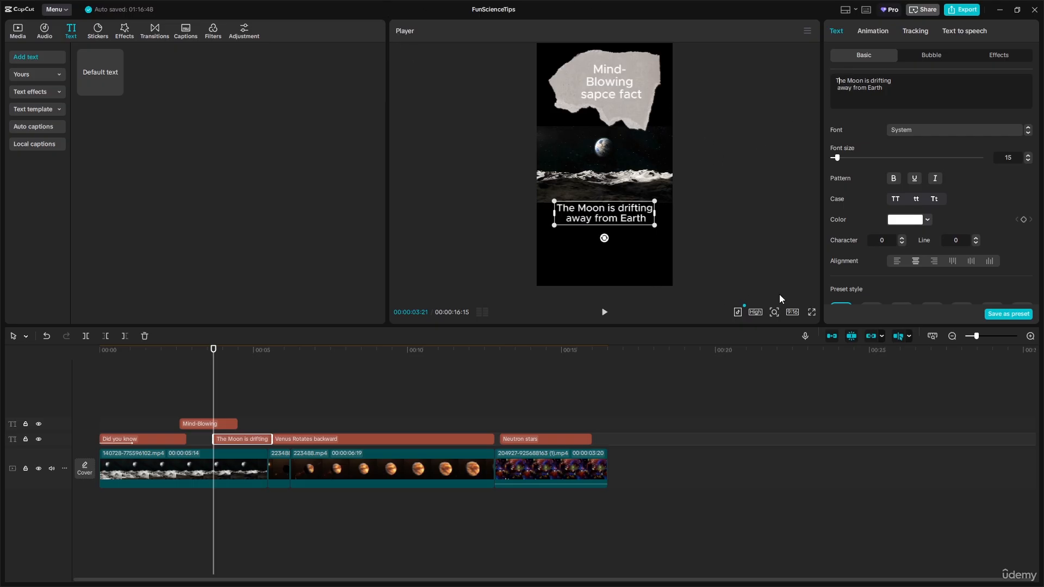
pyautogui.click(892, 179)
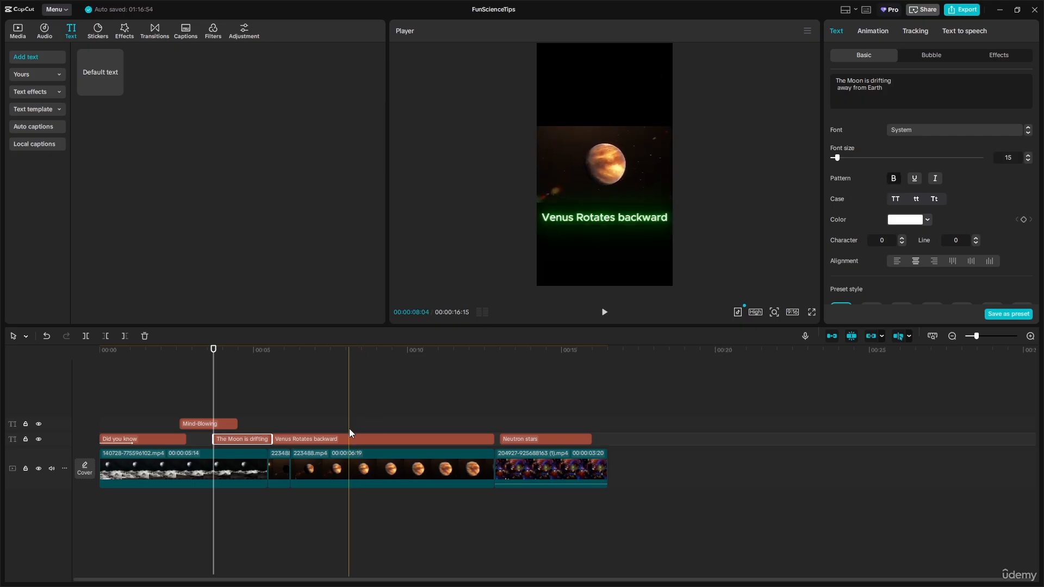
# Try the Type 1 and Slide Left entrance animations on the Moon caption.
pyautogui.click(357, 442)
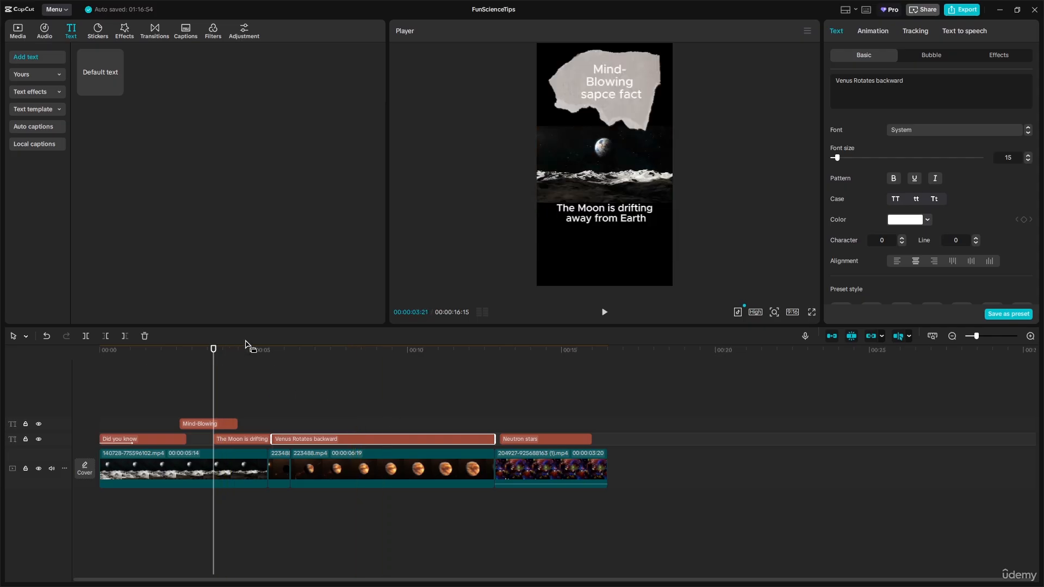
pyautogui.click(226, 351)
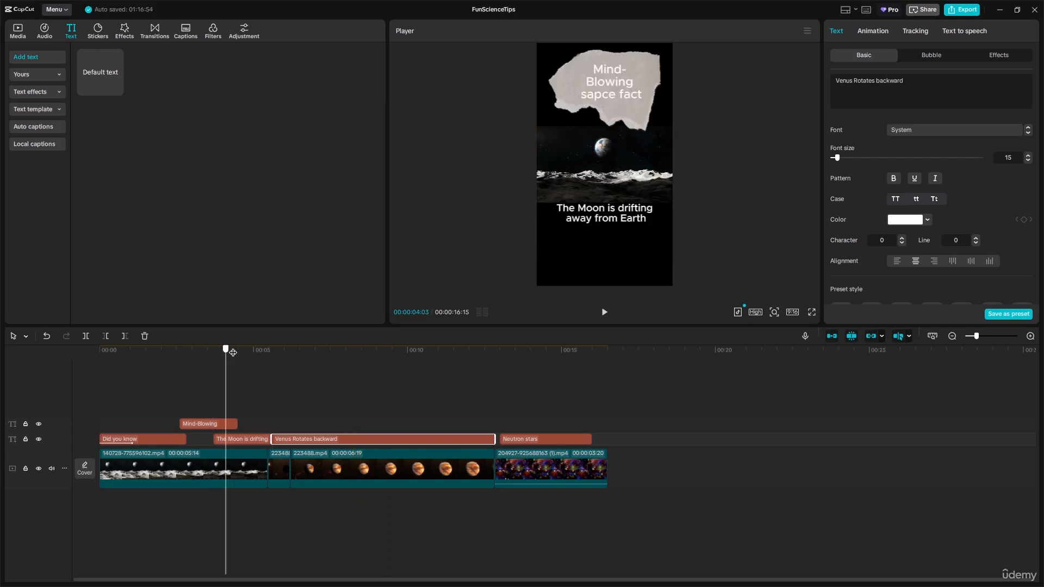
pyautogui.moveTo(233, 352); pyautogui.dragTo(245, 353)
pyautogui.click(259, 440)
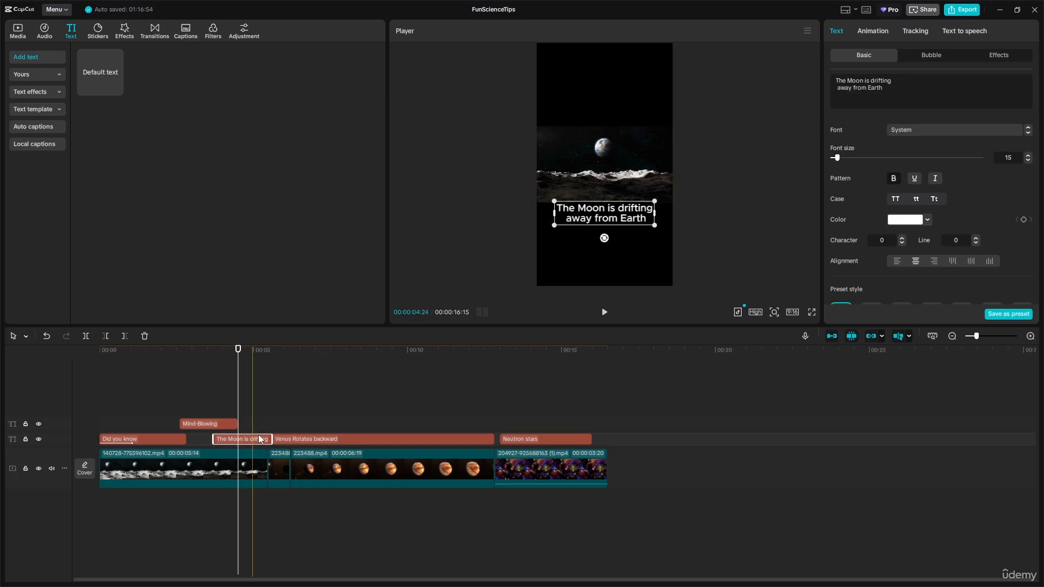
pyautogui.click(876, 31)
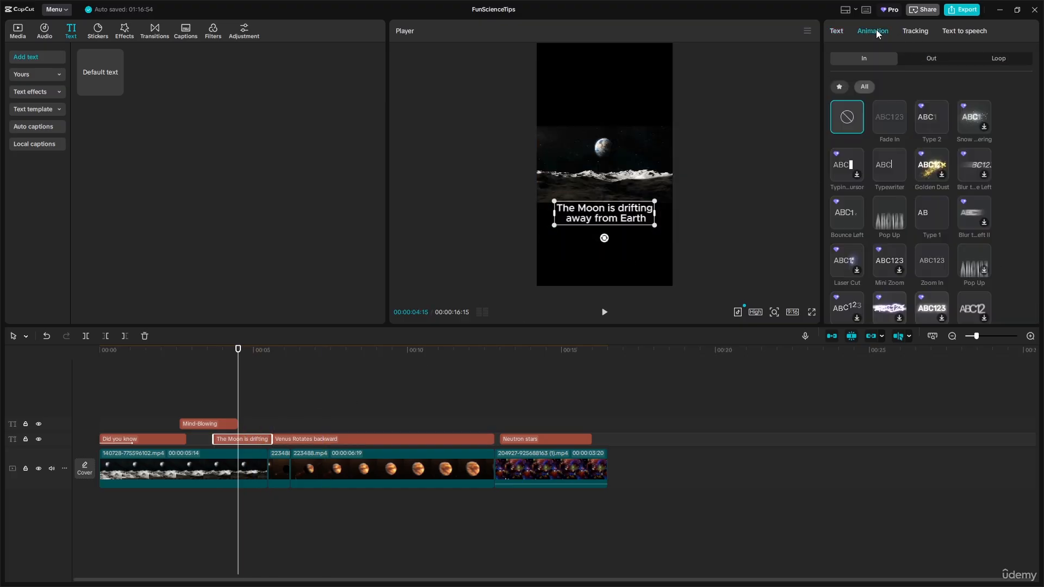
pyautogui.click(928, 221)
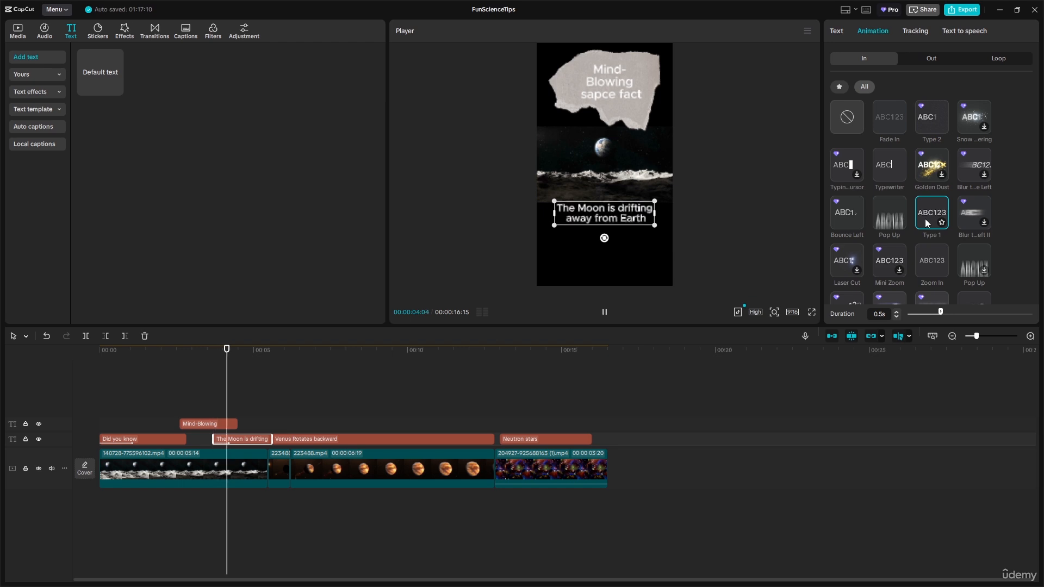
pyautogui.scroll(-2, 918, 220)
pyautogui.scroll(-1, 919, 219)
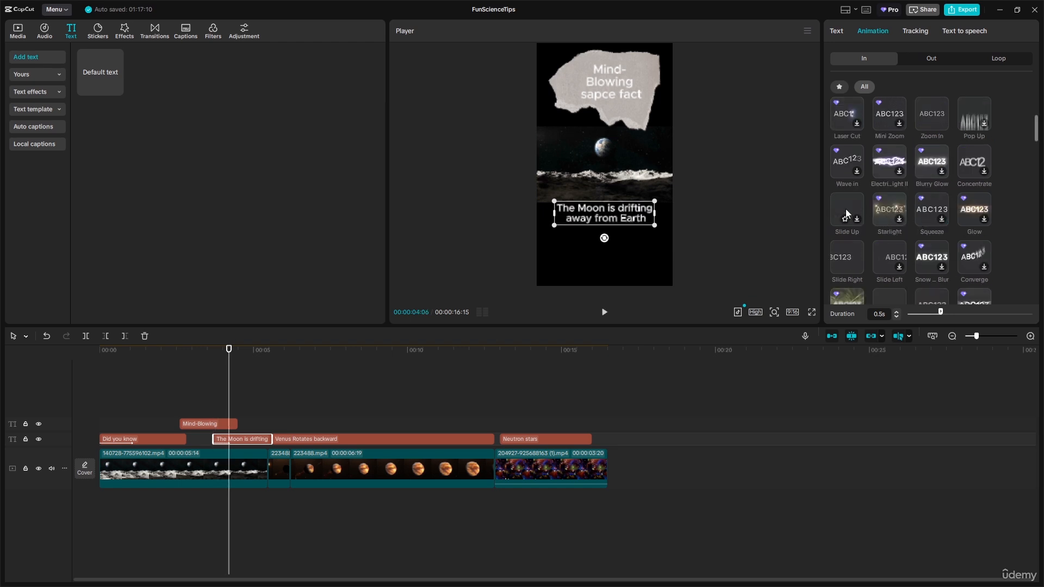
pyautogui.click(892, 260)
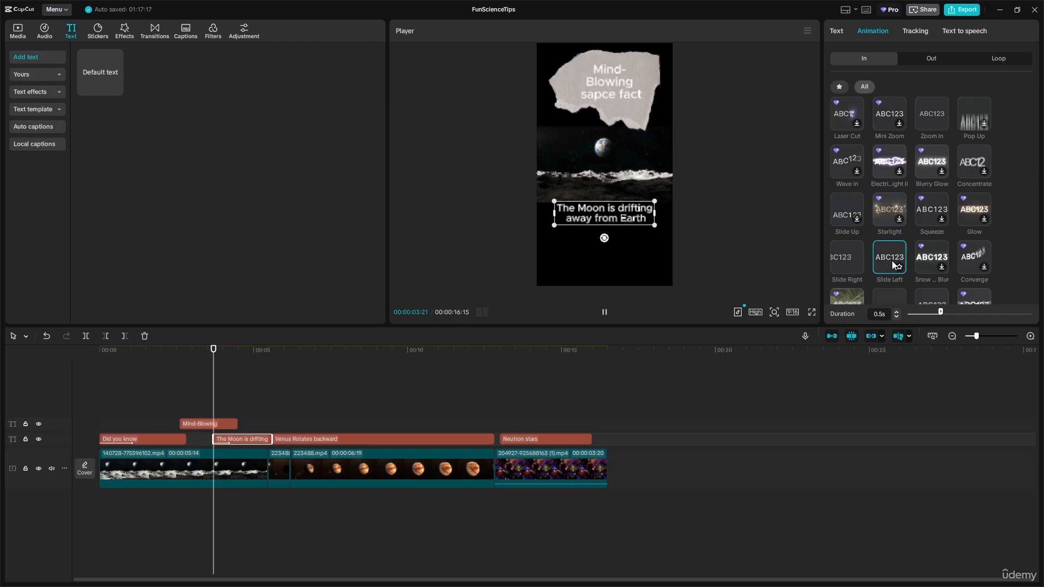
# Apply the Float Down entrance animation to the Moon caption.
pyautogui.scroll(-1, 892, 260)
pyautogui.scroll(-3, 889, 258)
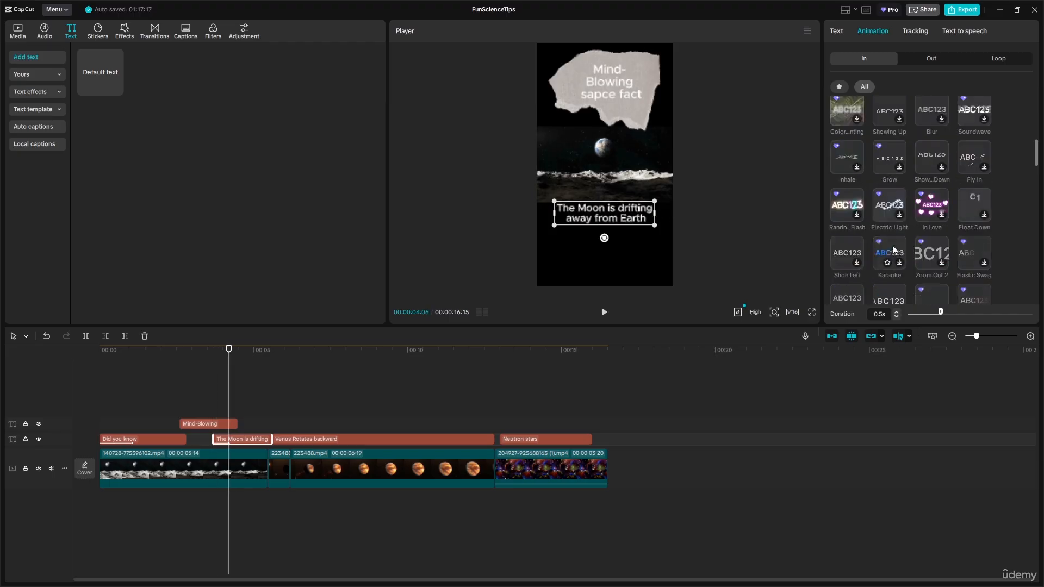
pyautogui.click(978, 204)
# Apply the Slide Up entrance animation to the Venus caption and set its duration to 1.9 s.
pyautogui.click(322, 440)
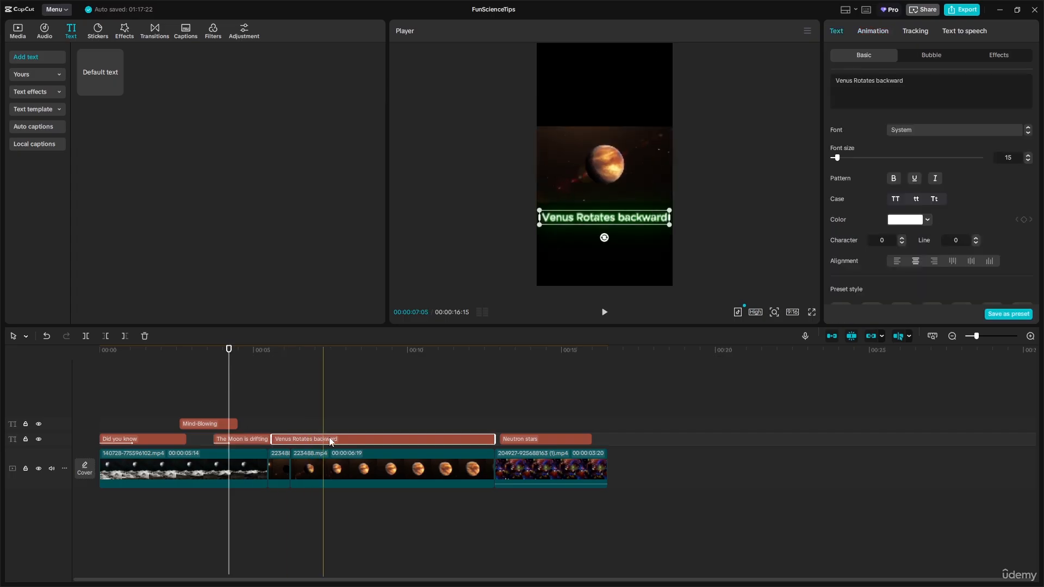
pyautogui.click(869, 30)
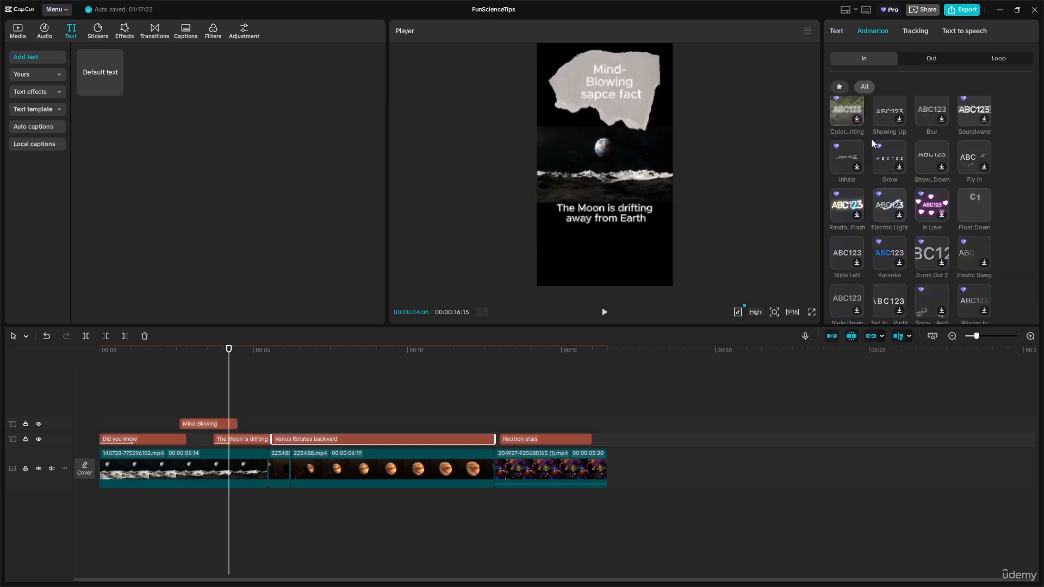
pyautogui.scroll(-5, 871, 139)
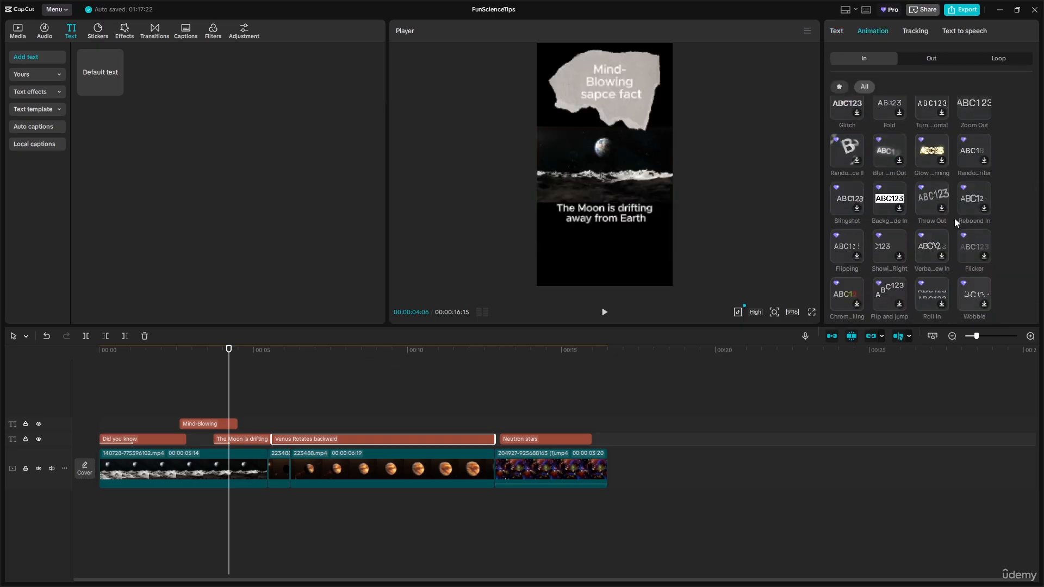
pyautogui.scroll(-3, 920, 253)
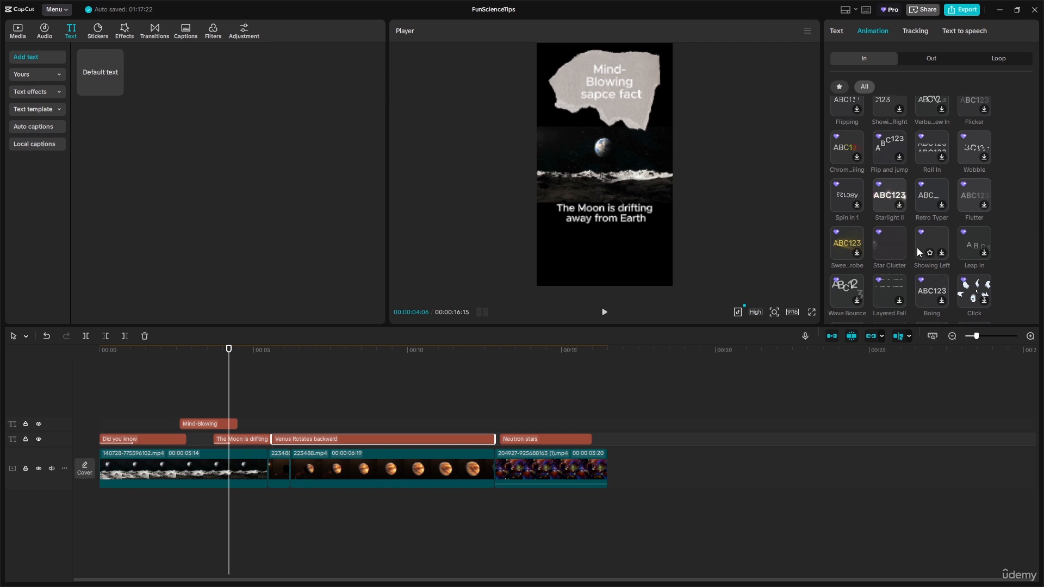
pyautogui.scroll(-5, 940, 231)
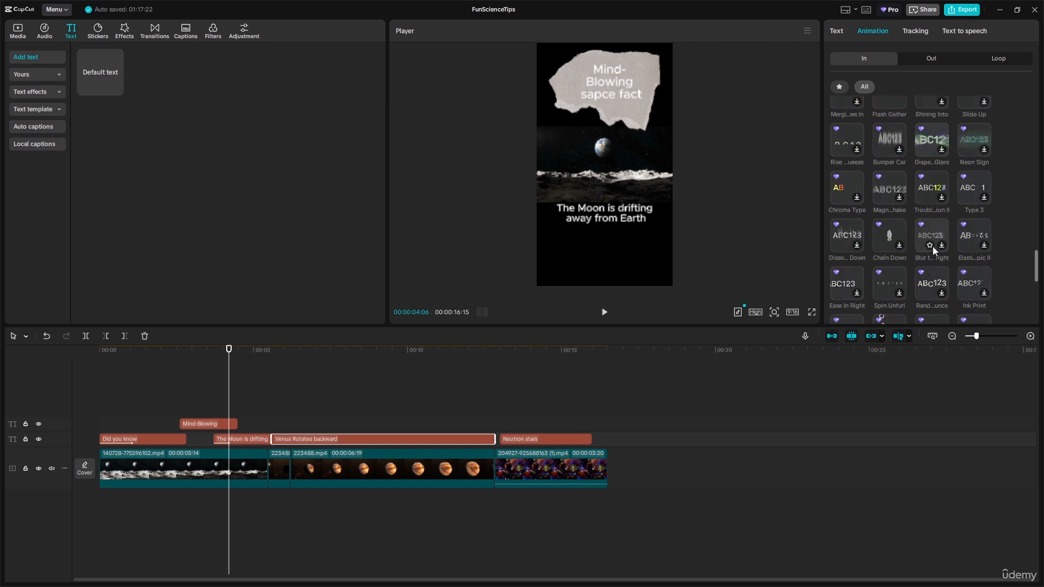
pyautogui.scroll(-3, 932, 244)
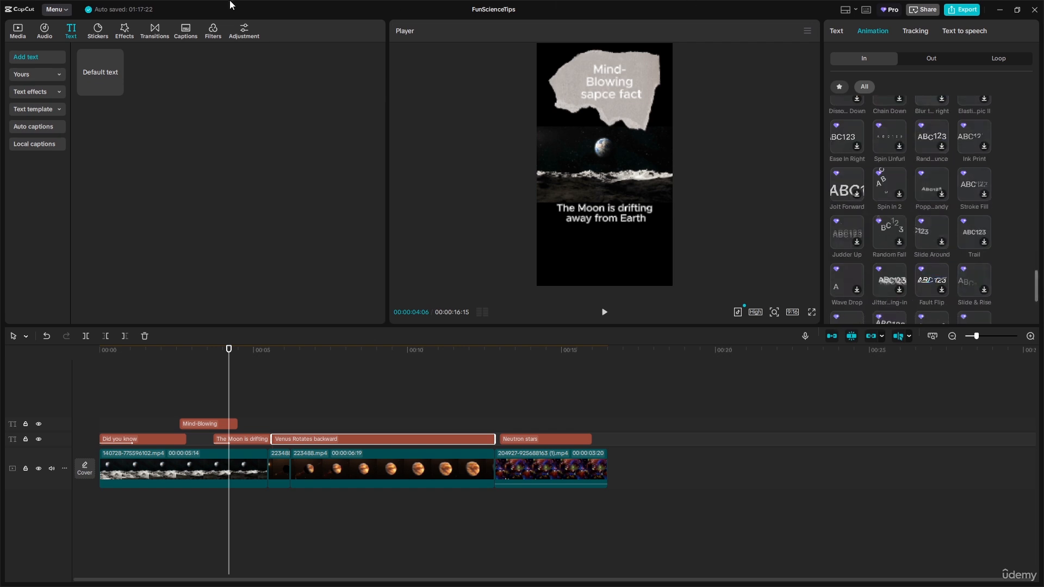
pyautogui.scroll(-4, 876, 230)
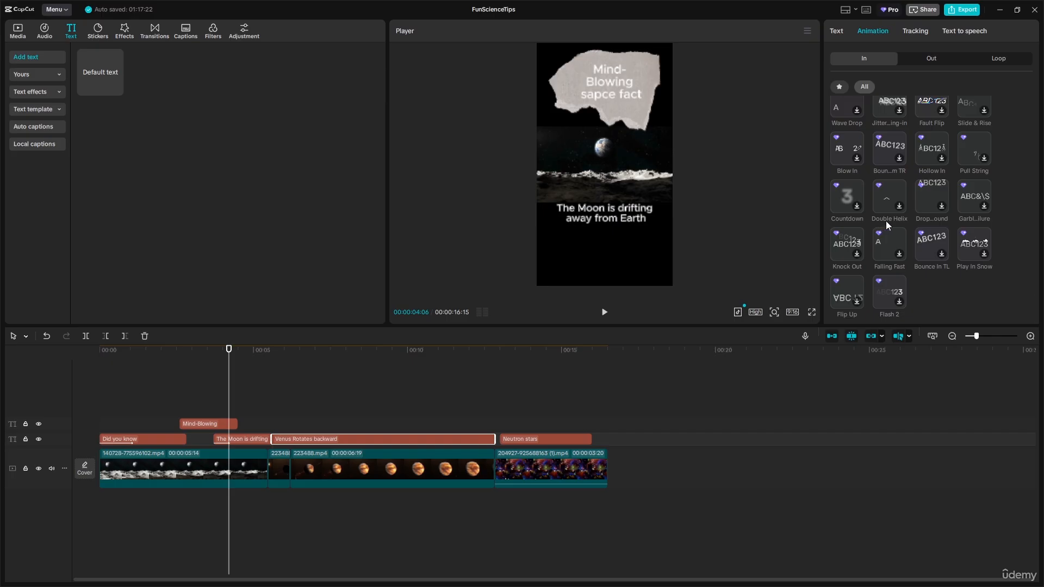
pyautogui.scroll(-5, 889, 216)
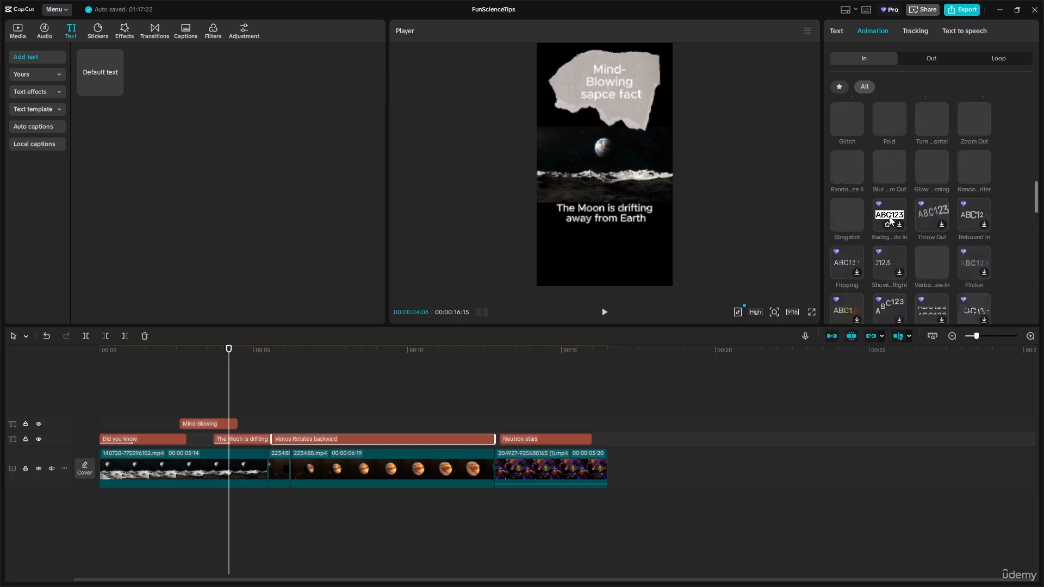
pyautogui.scroll(5, 889, 217)
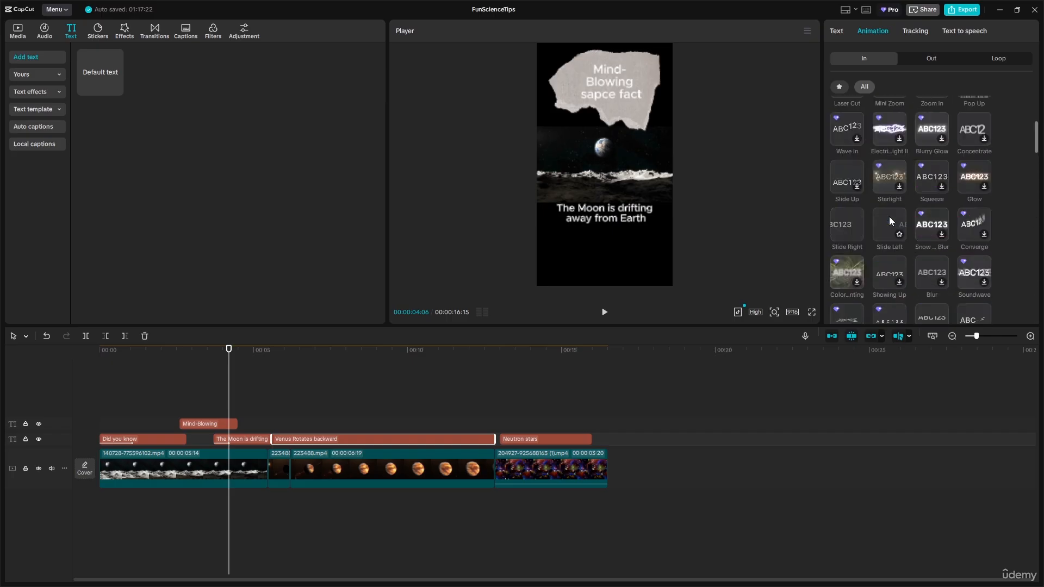
pyautogui.click(851, 177)
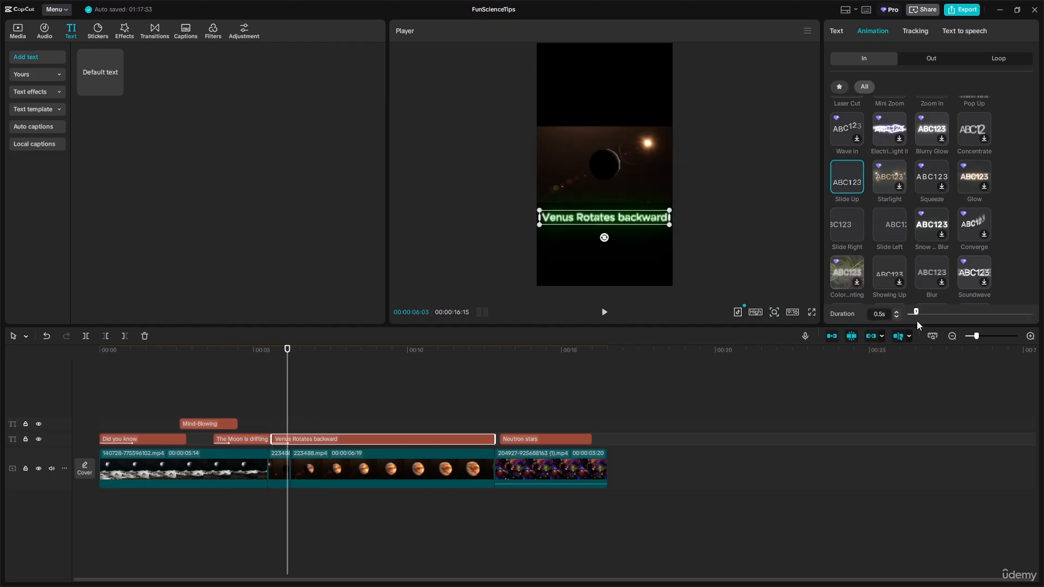
pyautogui.moveTo(918, 312); pyautogui.dragTo(941, 312)
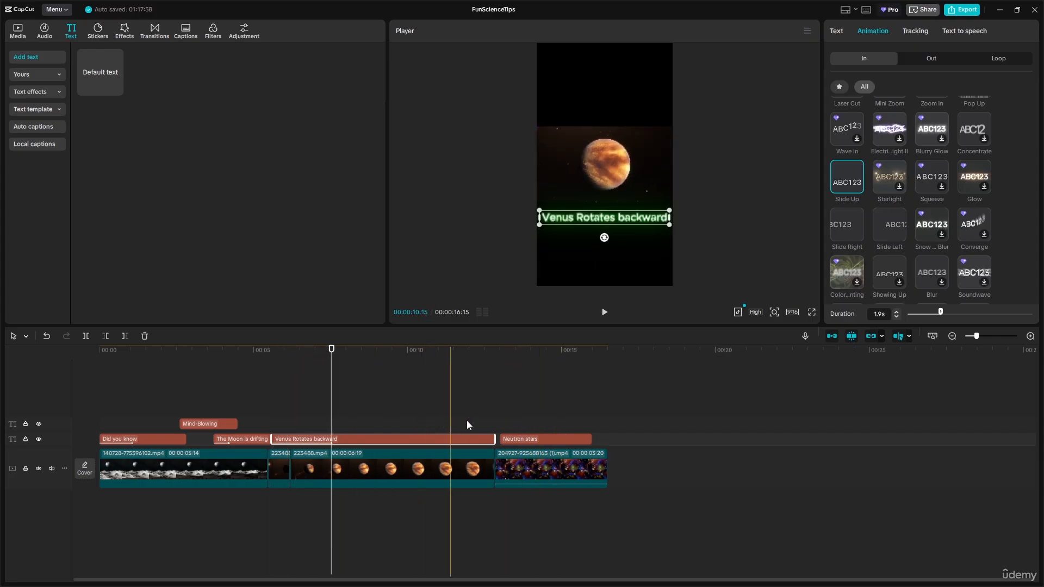
# Give the Neutron stars caption the Concentrate entrance animation with a duration of 1.7 s.
pyautogui.click(534, 377)
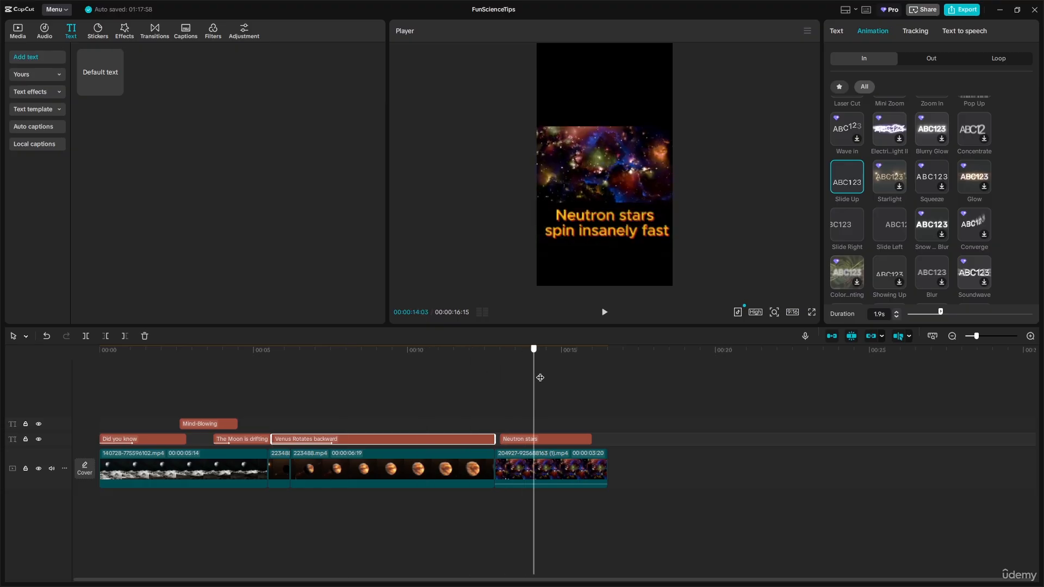
pyautogui.click(542, 377)
pyautogui.click(544, 439)
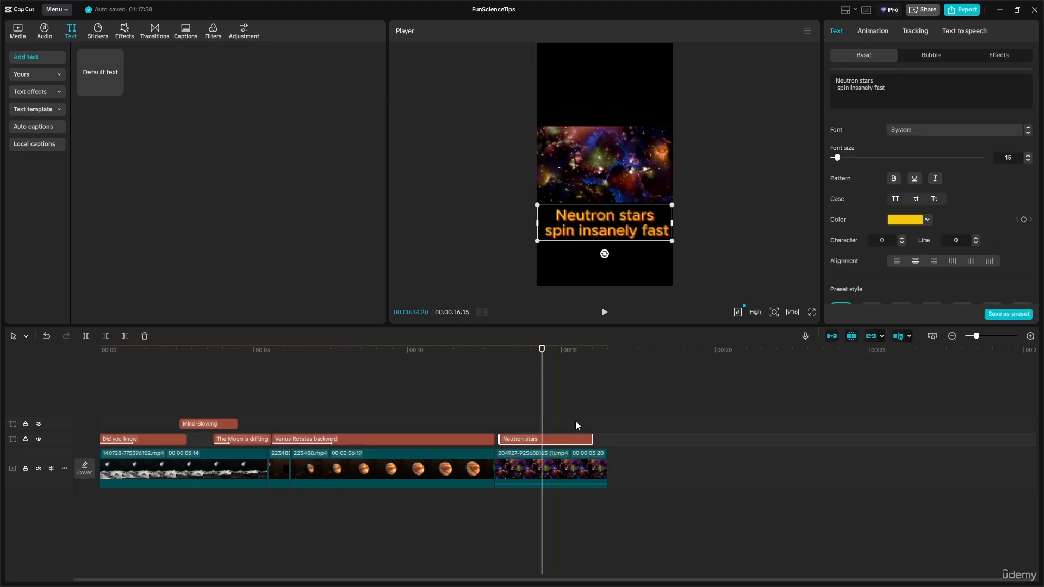
pyautogui.click(873, 29)
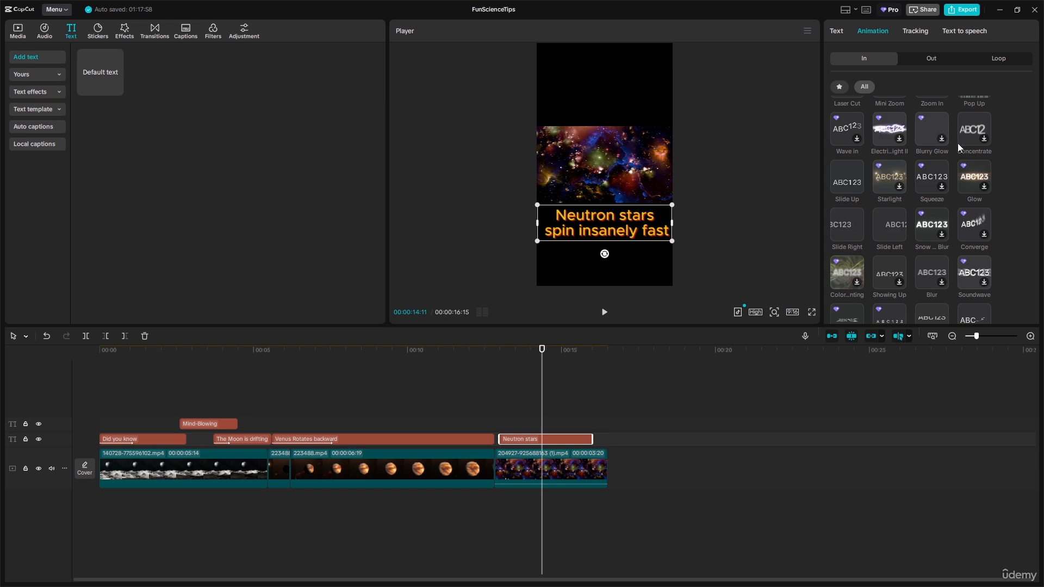
pyautogui.click(974, 127)
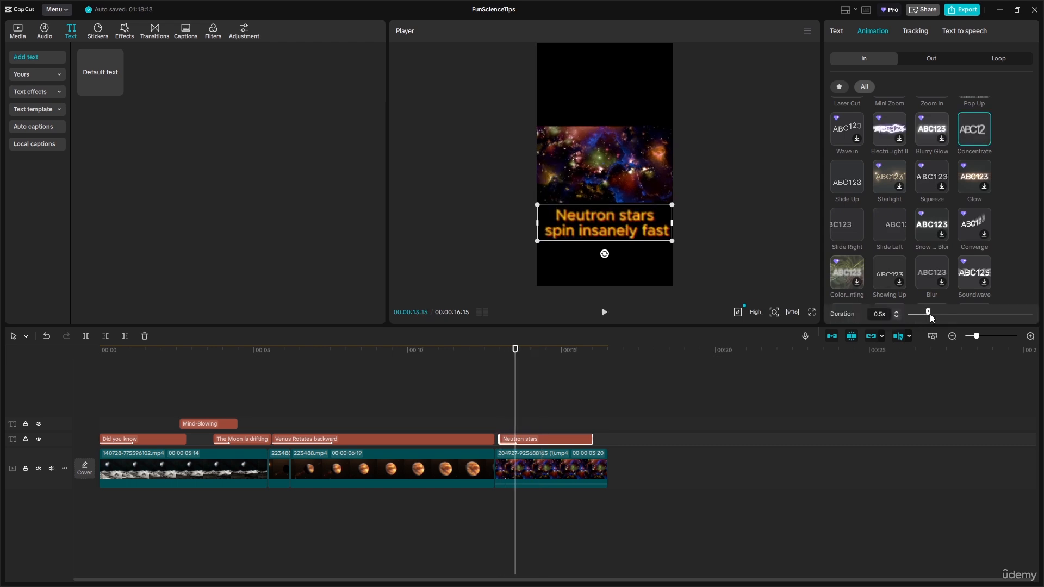
pyautogui.moveTo(929, 312); pyautogui.dragTo(964, 309)
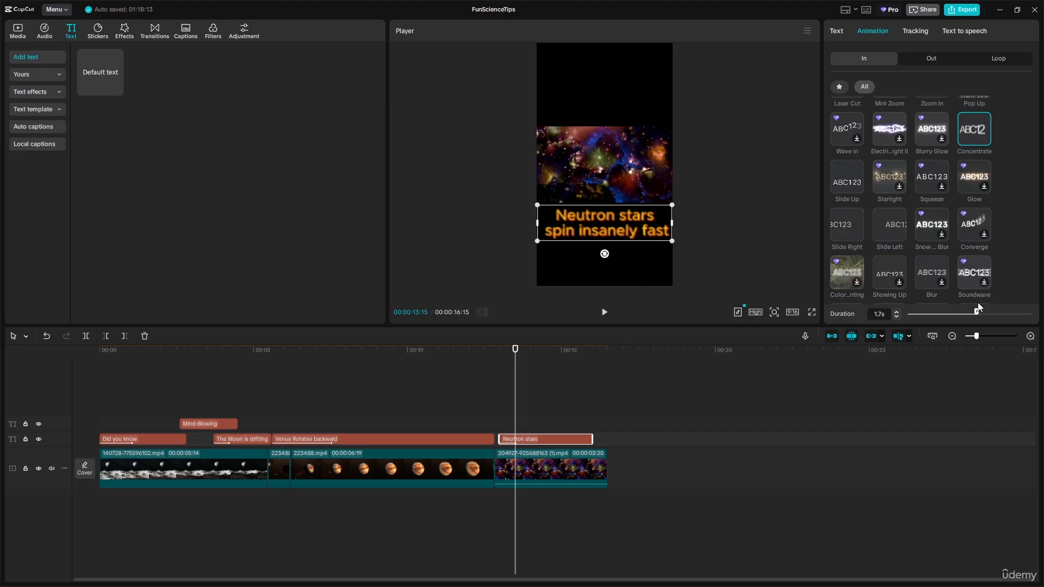
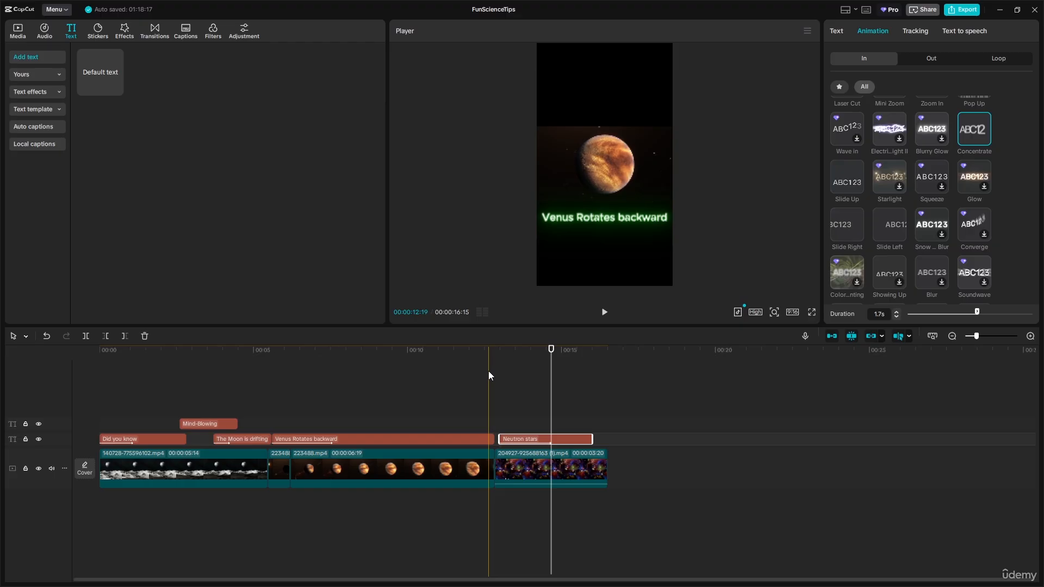
# Select the cut after the Moon clip and search the transitions library for "zoom in".
pyautogui.moveTo(514, 352); pyautogui.dragTo(177, 399)
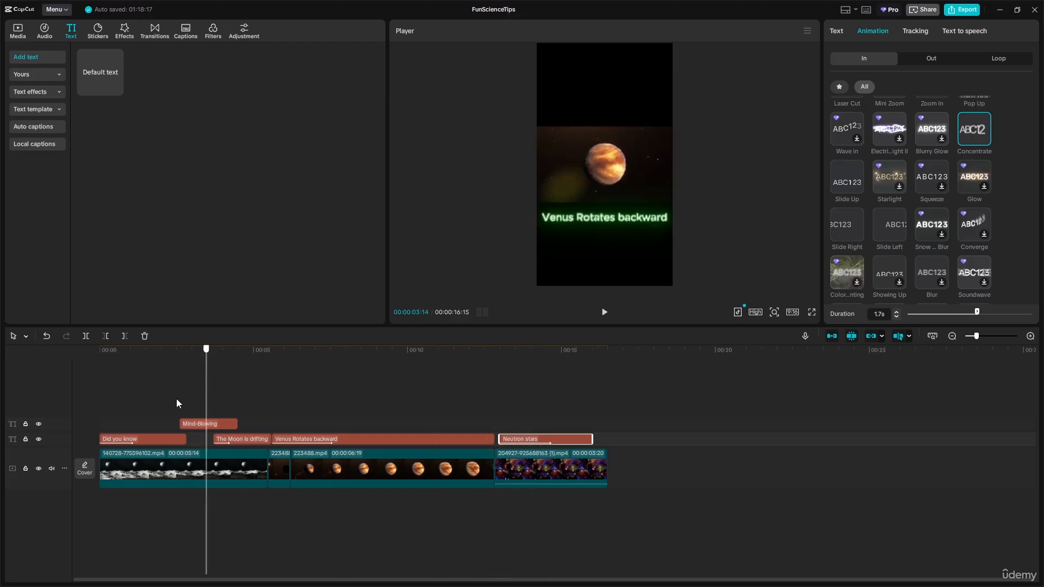
pyautogui.click(266, 468)
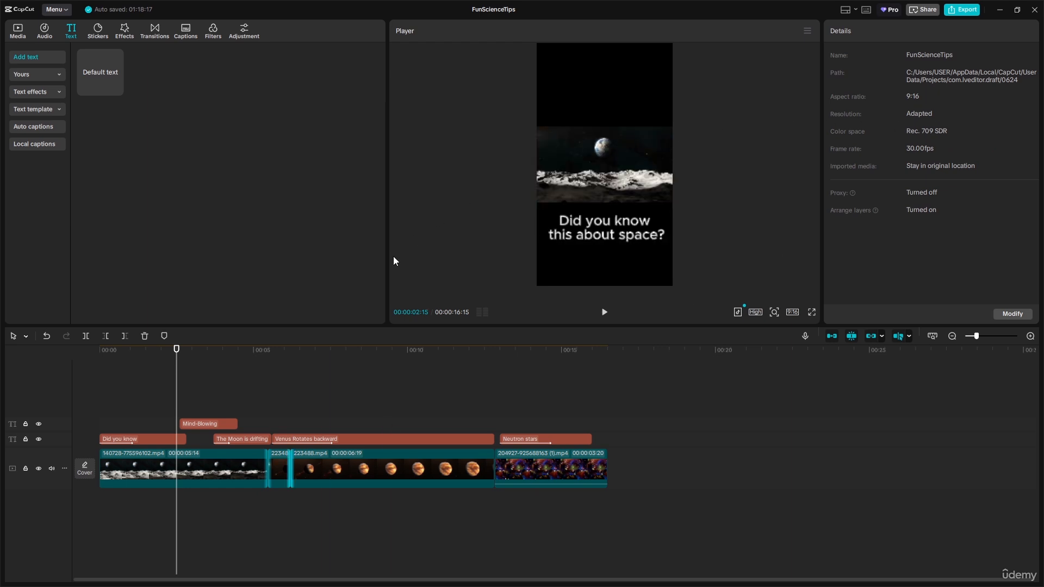
pyautogui.click(155, 32)
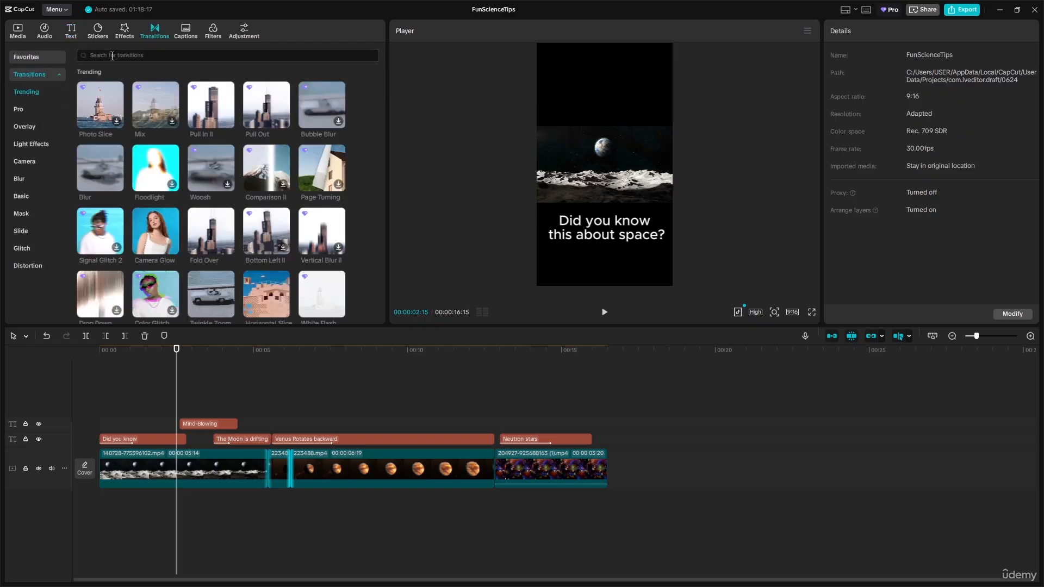
pyautogui.click(112, 56)
pyautogui.write('zo')
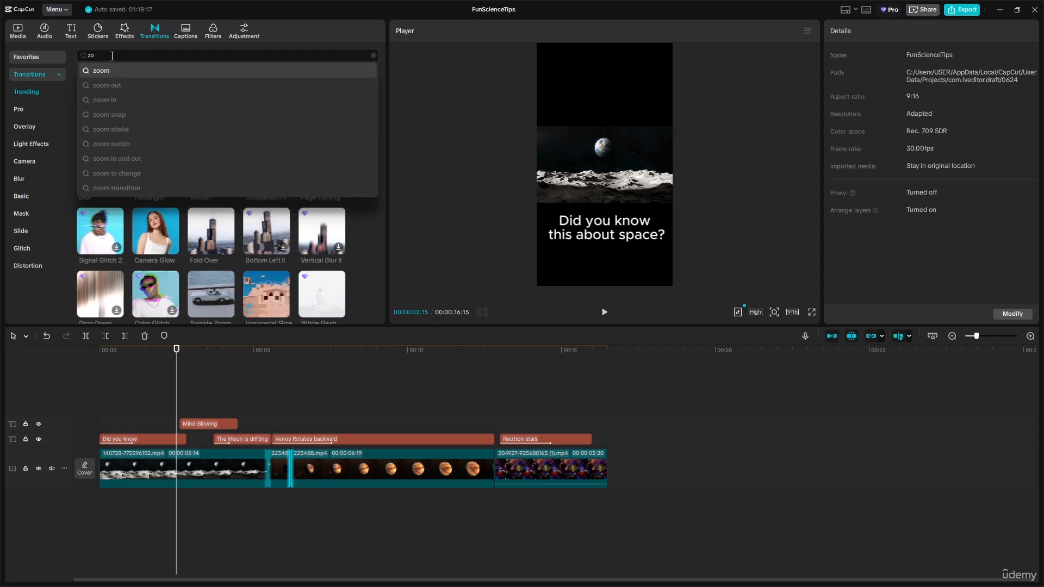
pyautogui.write('om')
pyautogui.click(123, 90)
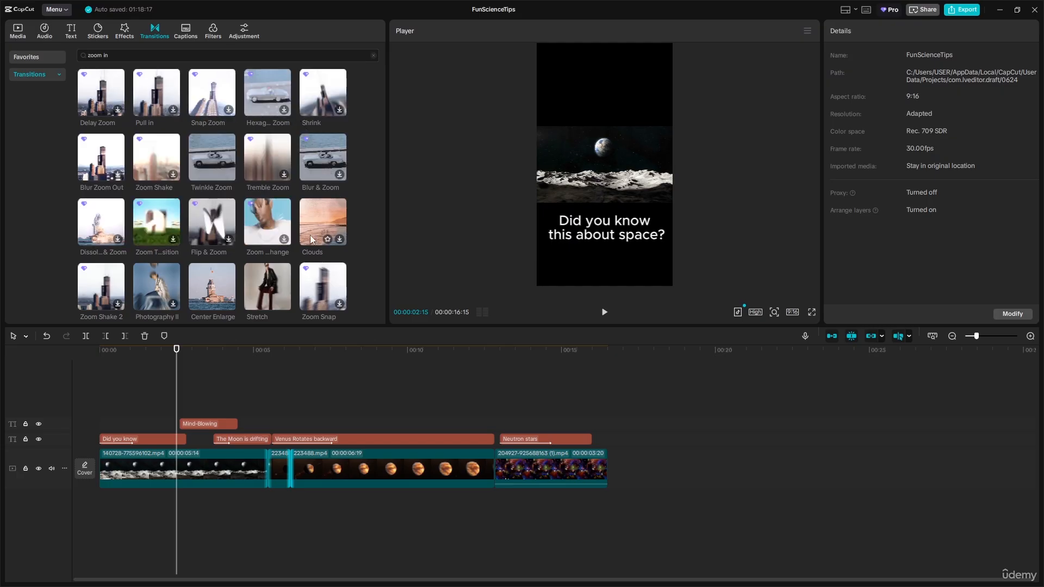
# Place the Clouds transition on the cut between the Moon clip and the first Venus clip, and play it back.
pyautogui.click(333, 213)
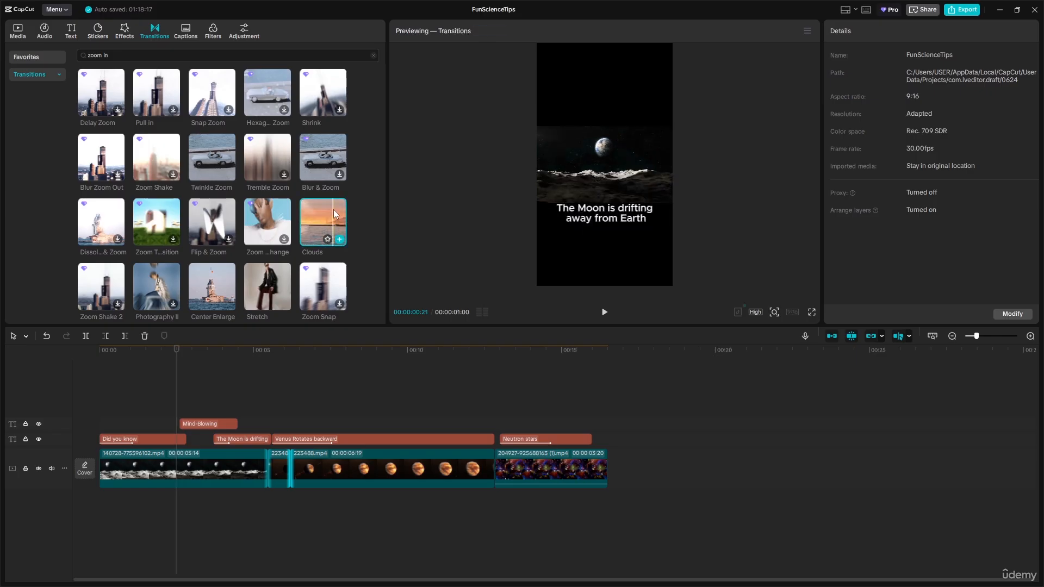
pyautogui.moveTo(334, 210); pyautogui.dragTo(261, 468)
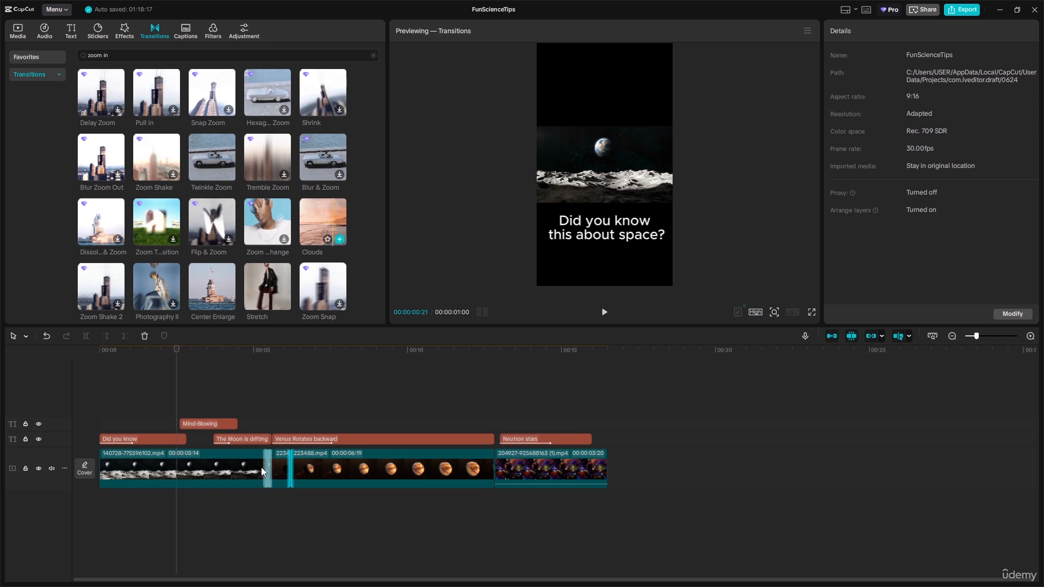
pyautogui.click(175, 349)
pyautogui.moveTo(176, 348); pyautogui.dragTo(256, 351)
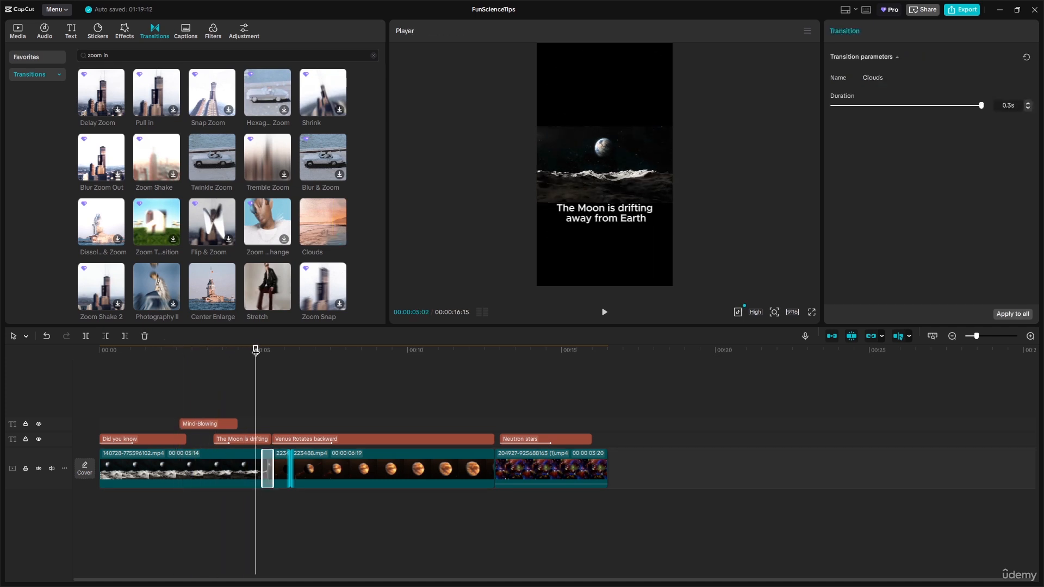
pyautogui.press('space')
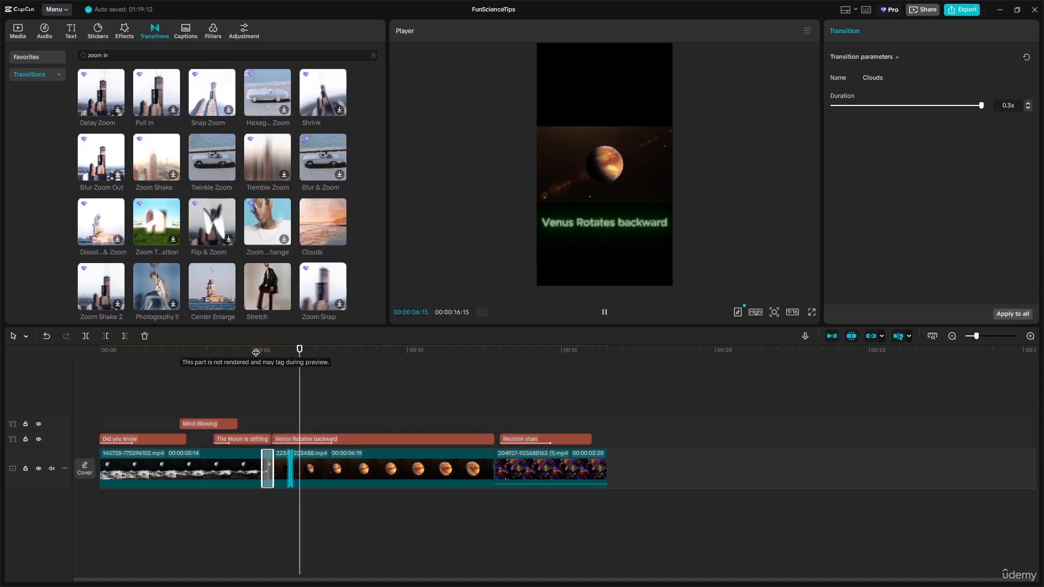
pyautogui.press('space')
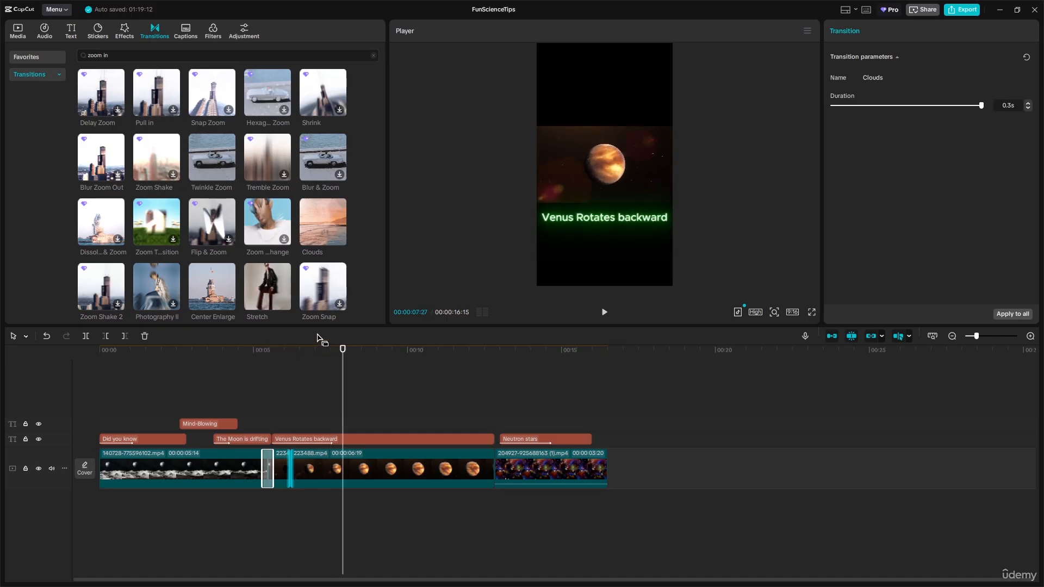
# Select the cut between the Venus clip and the Neutron stars clip and search the transitions library for "blur".
pyautogui.moveTo(342, 353); pyautogui.dragTo(487, 379)
pyautogui.click(495, 469)
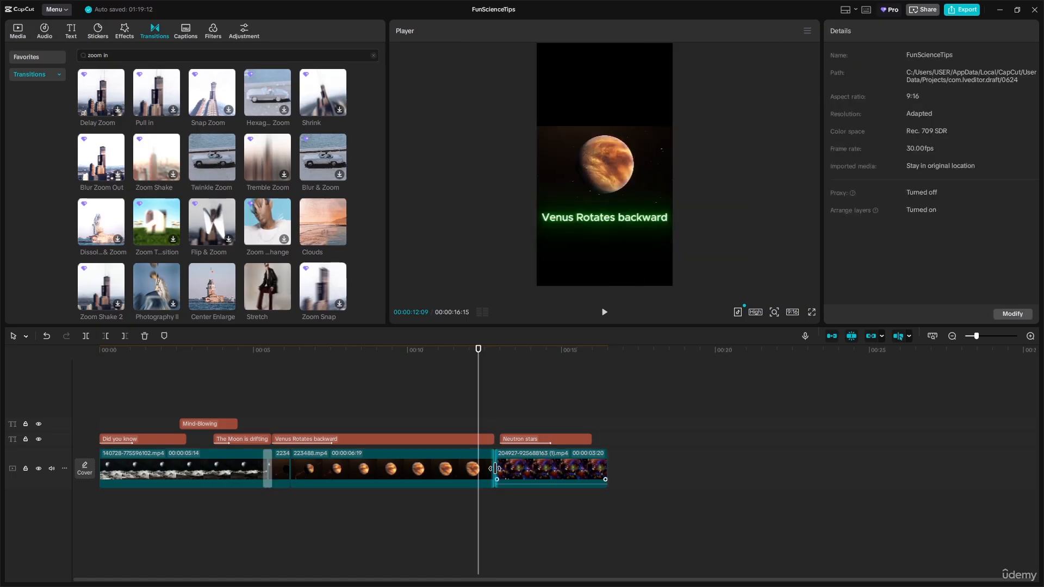
pyautogui.moveTo(103, 55); pyautogui.dragTo(76, 54)
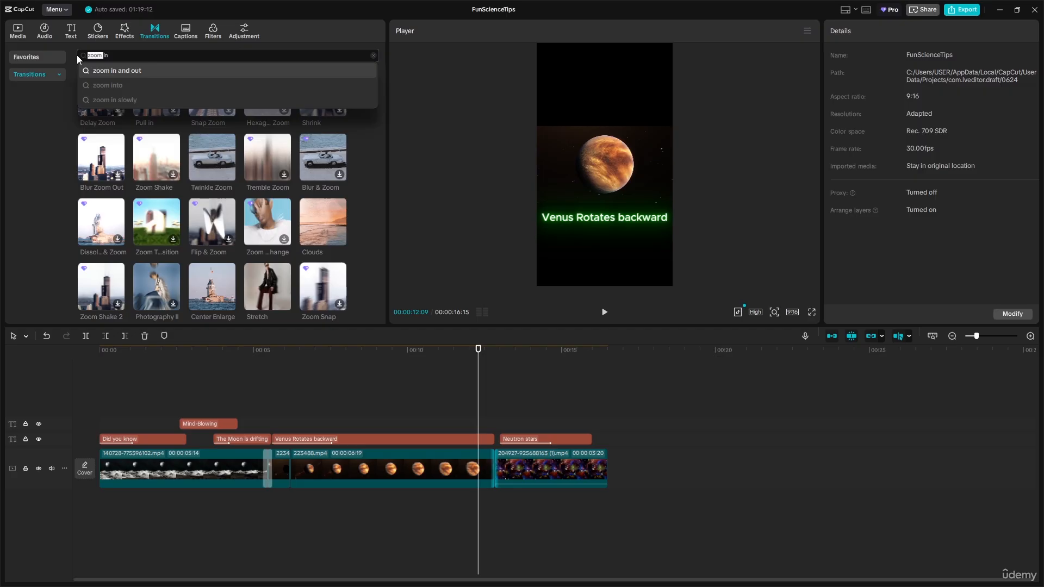
pyautogui.press('BackSpace')
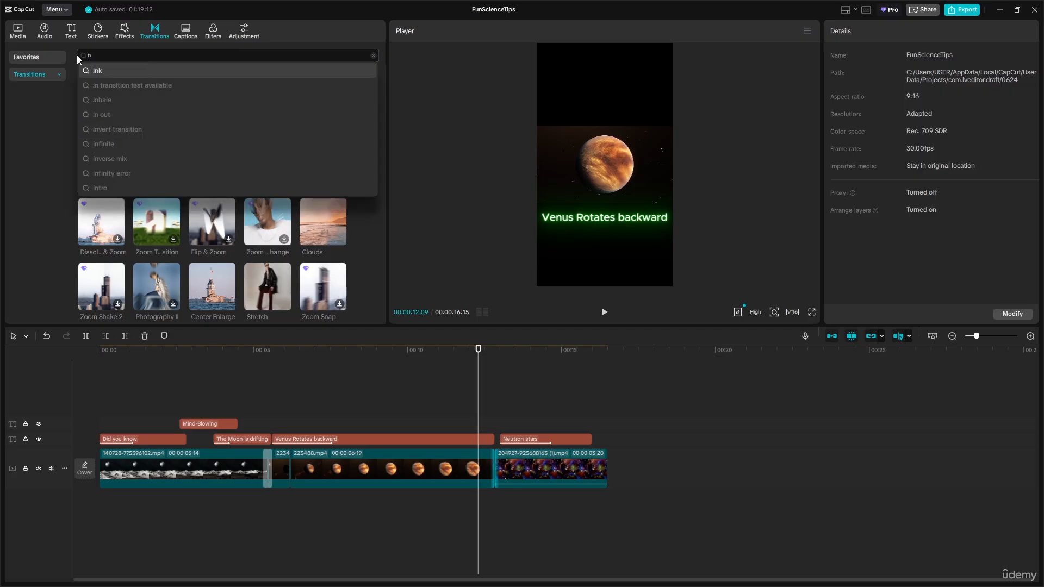
pyautogui.press('BackSpace')
pyautogui.press('BackSpace')
pyautogui.write('bi')
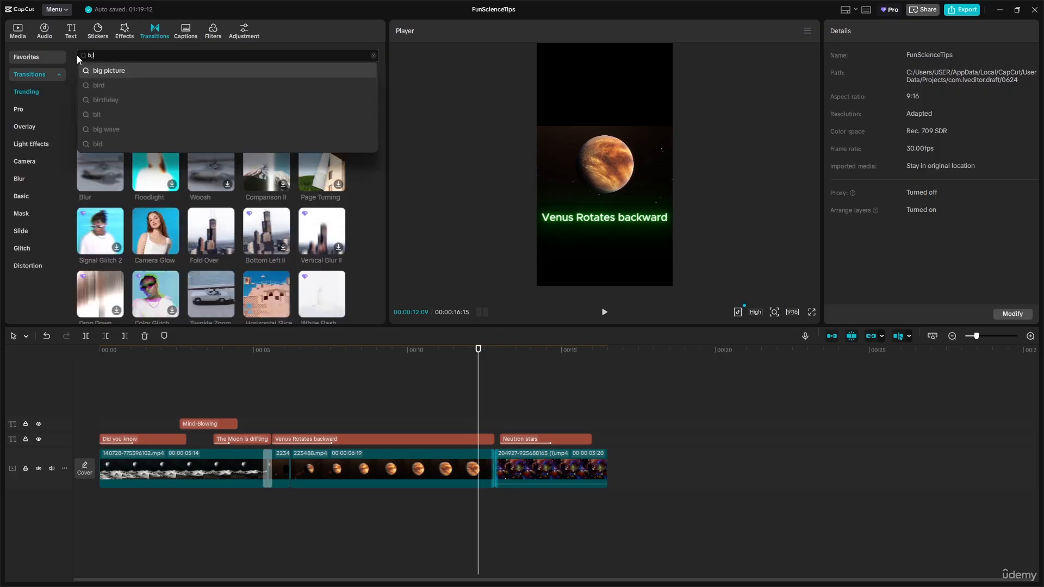
pyautogui.press('BackSpace')
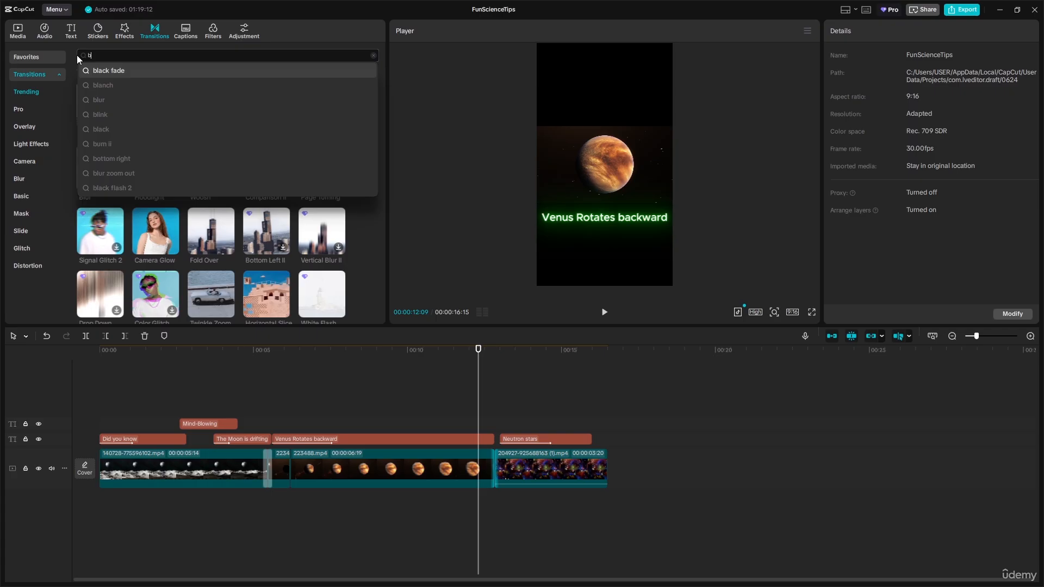
pyautogui.write('lur')
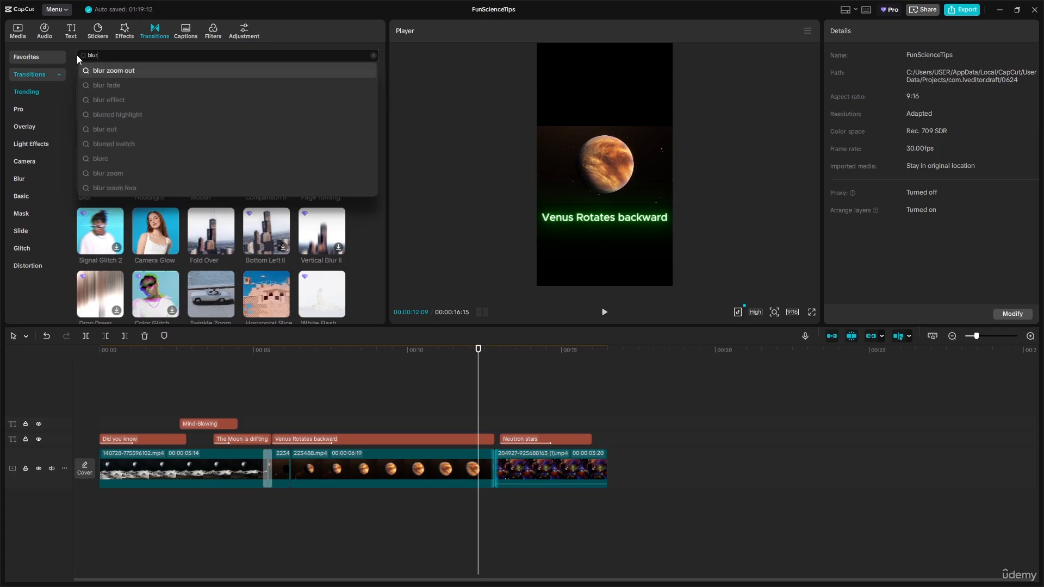
pyautogui.press('Return')
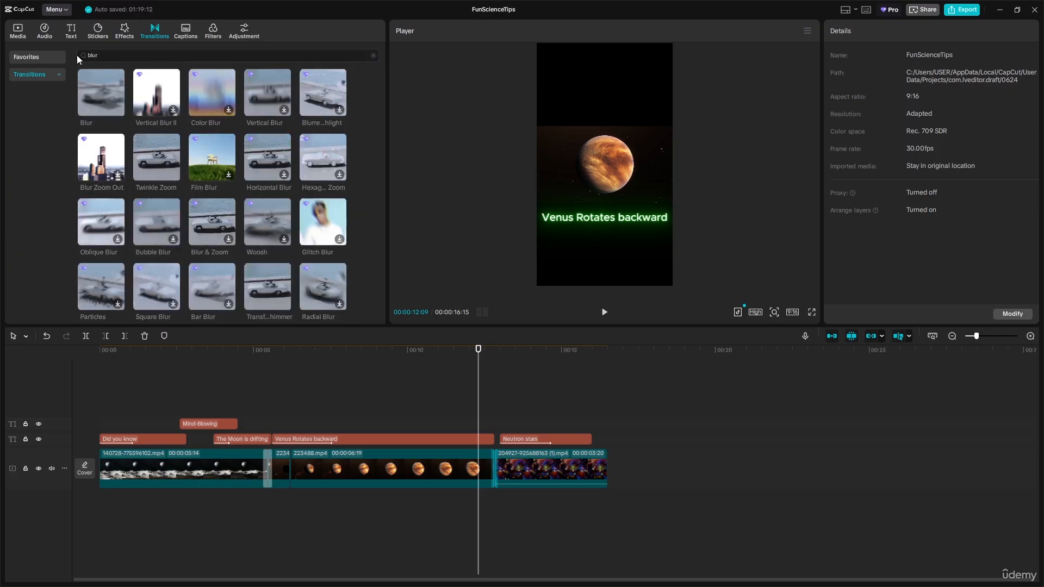
# Preview the Blur transition, then apply Twinkle Zoom to the cut before the Neutron stars clip, accepting duplicate frames.
pyautogui.click(110, 99)
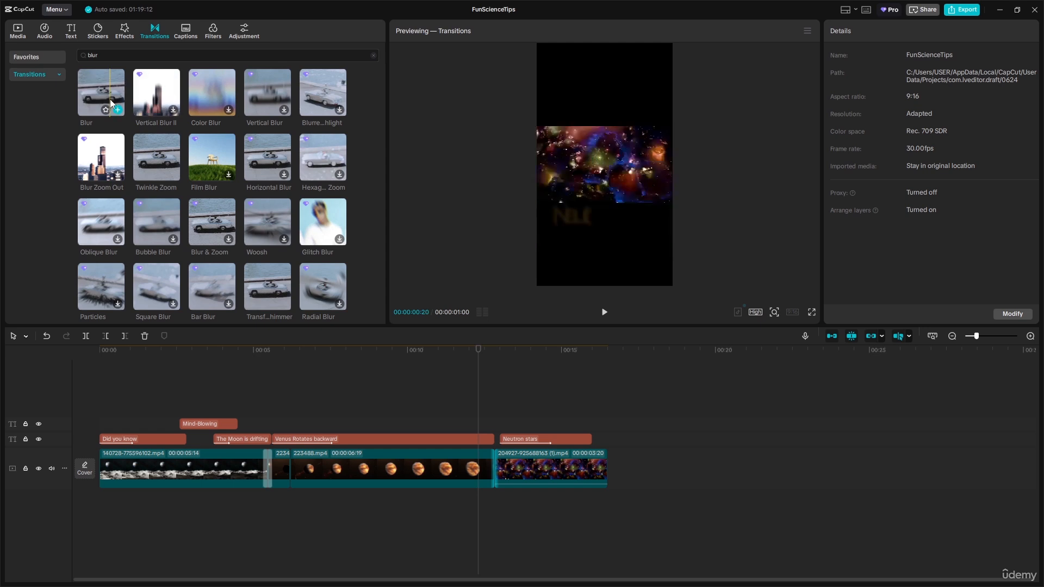
pyautogui.click(172, 175)
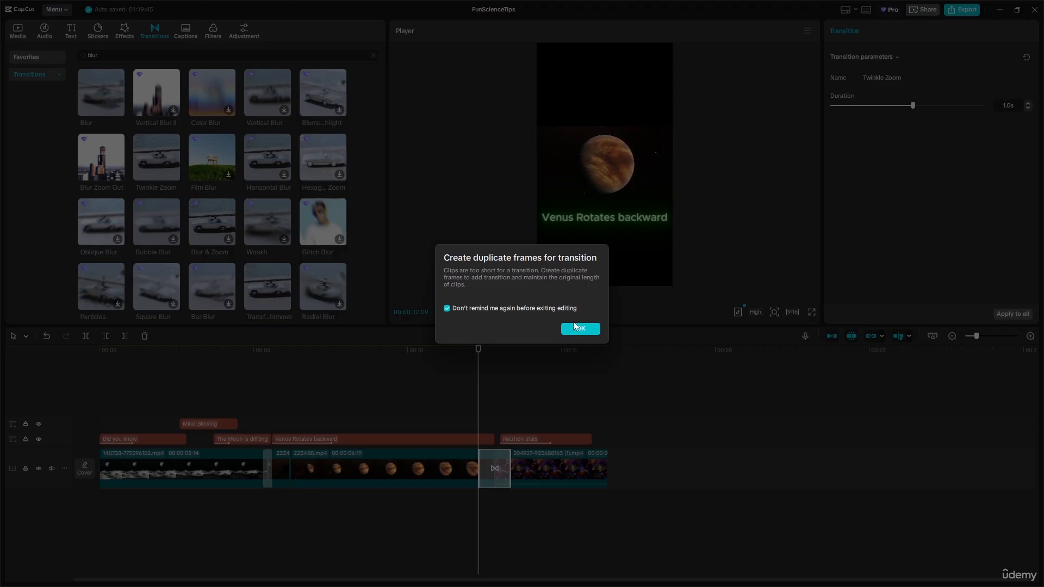
pyautogui.click(580, 329)
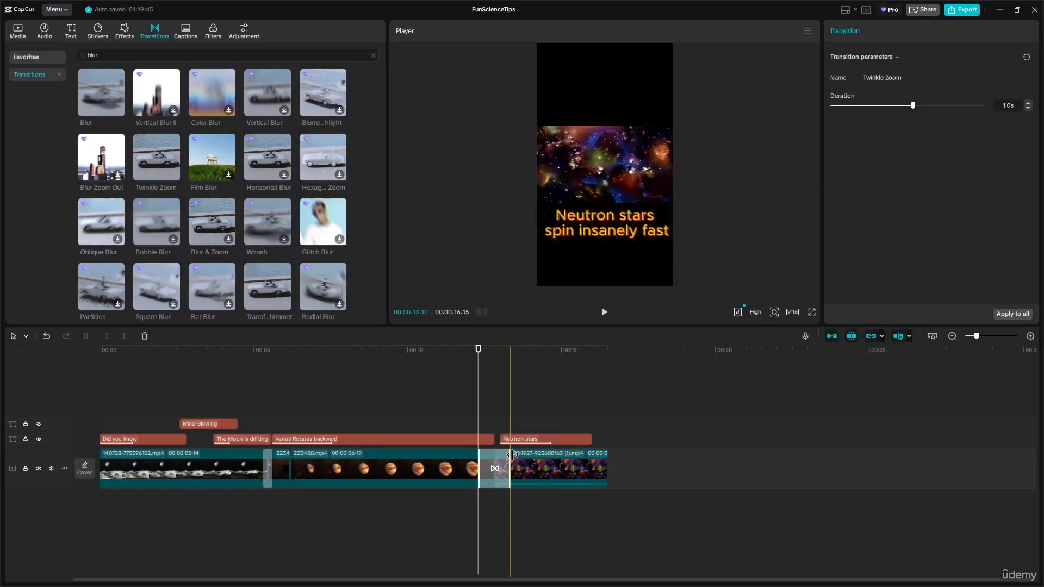
# Shorten the Twinkle Zoom transition to 0.5 s and play it back.
pyautogui.moveTo(511, 462); pyautogui.dragTo(502, 461)
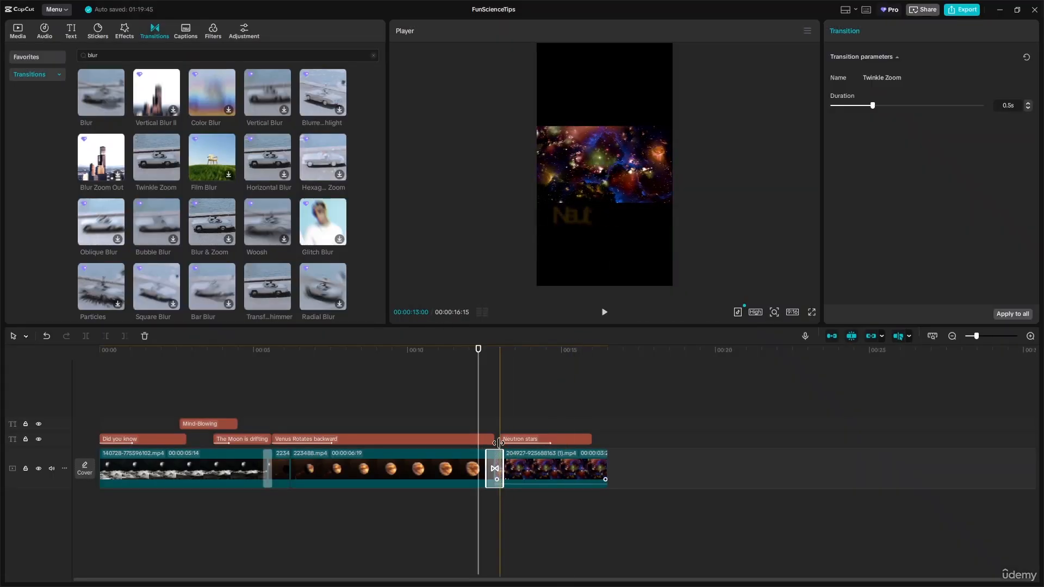
pyautogui.moveTo(479, 349); pyautogui.dragTo(474, 348)
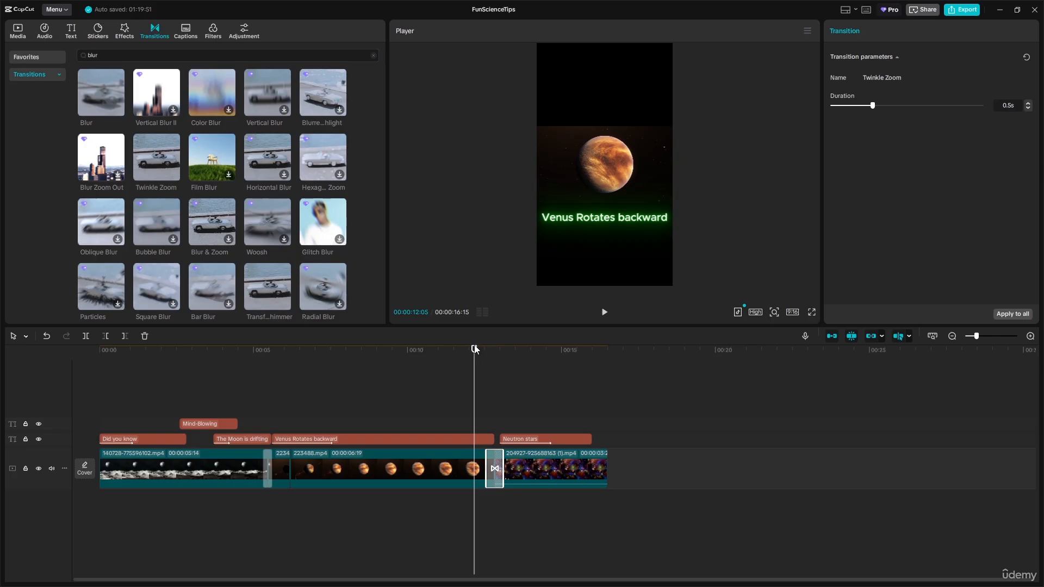
pyautogui.press('space')
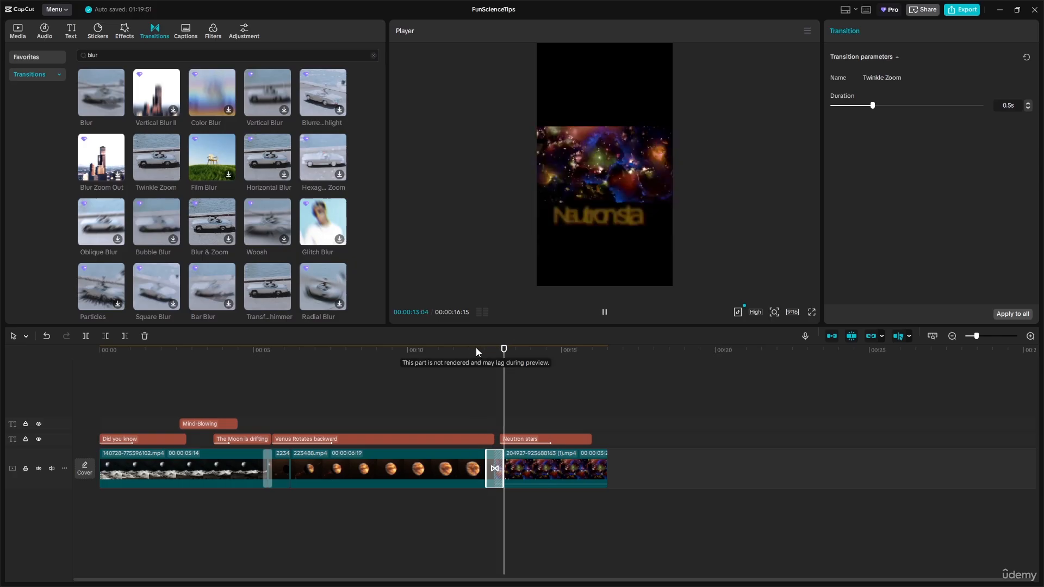
pyautogui.press('space')
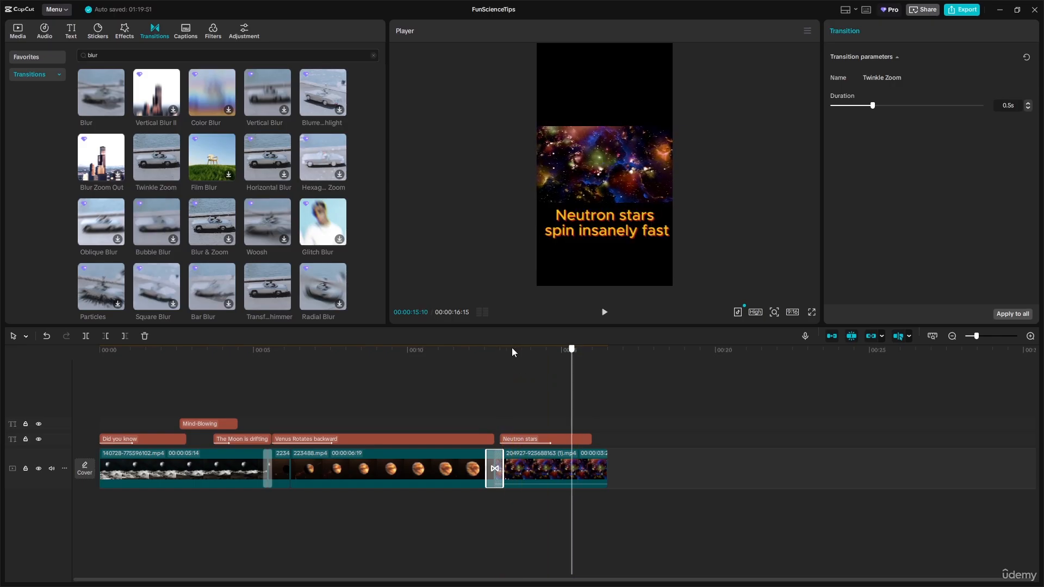
# Select the Moon clip and search the video effects library for "retro".
pyautogui.click(435, 350)
pyautogui.moveTo(350, 348); pyautogui.dragTo(213, 350)
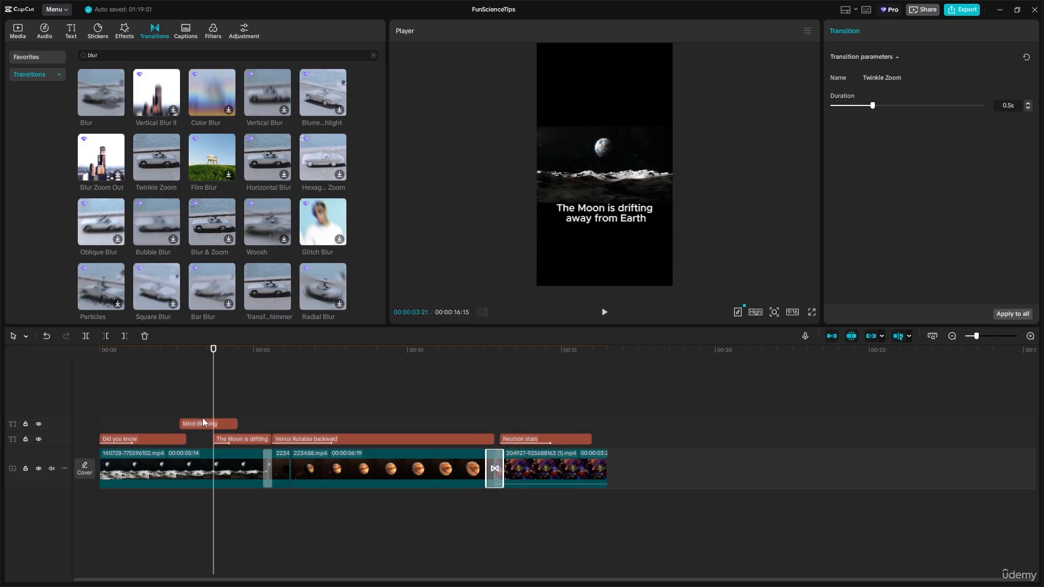
pyautogui.click(194, 467)
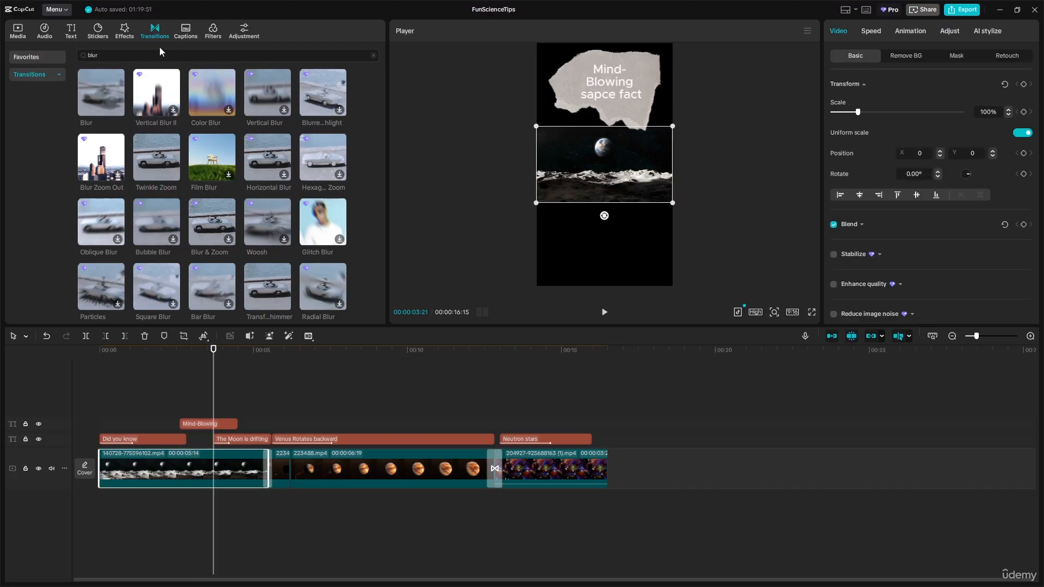
pyautogui.click(121, 31)
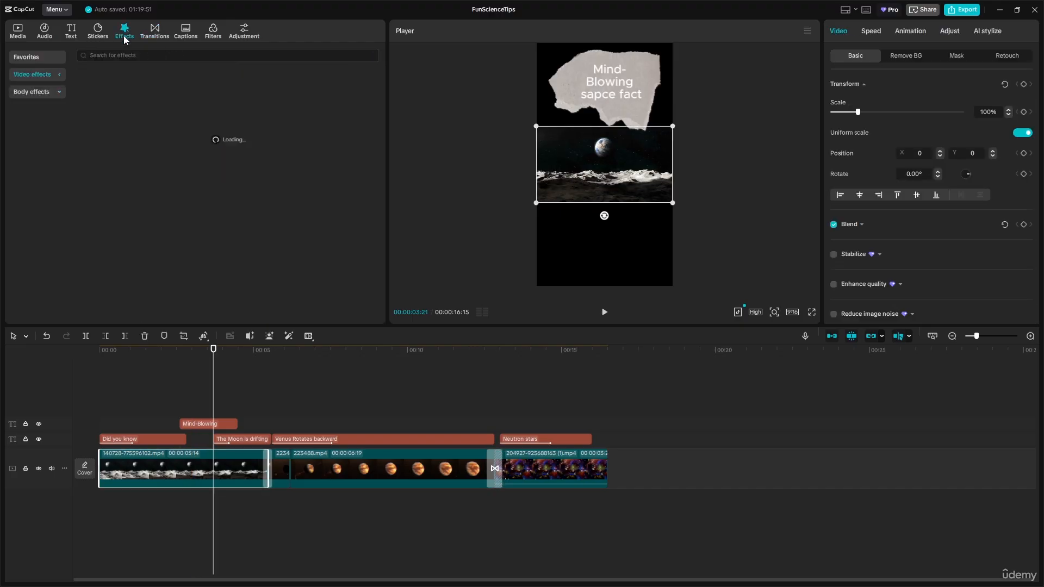
pyautogui.click(129, 55)
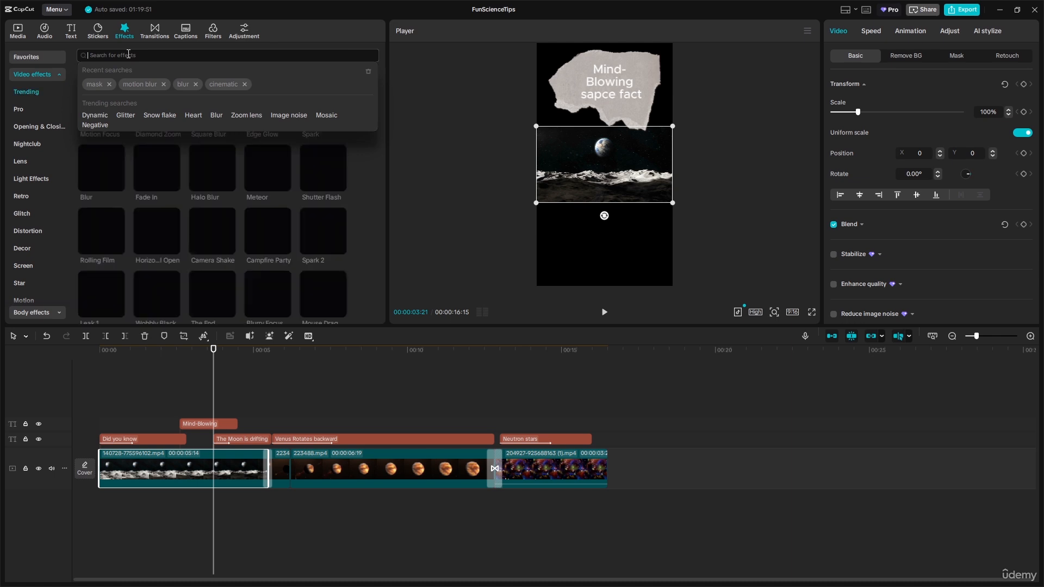
pyautogui.write('retr')
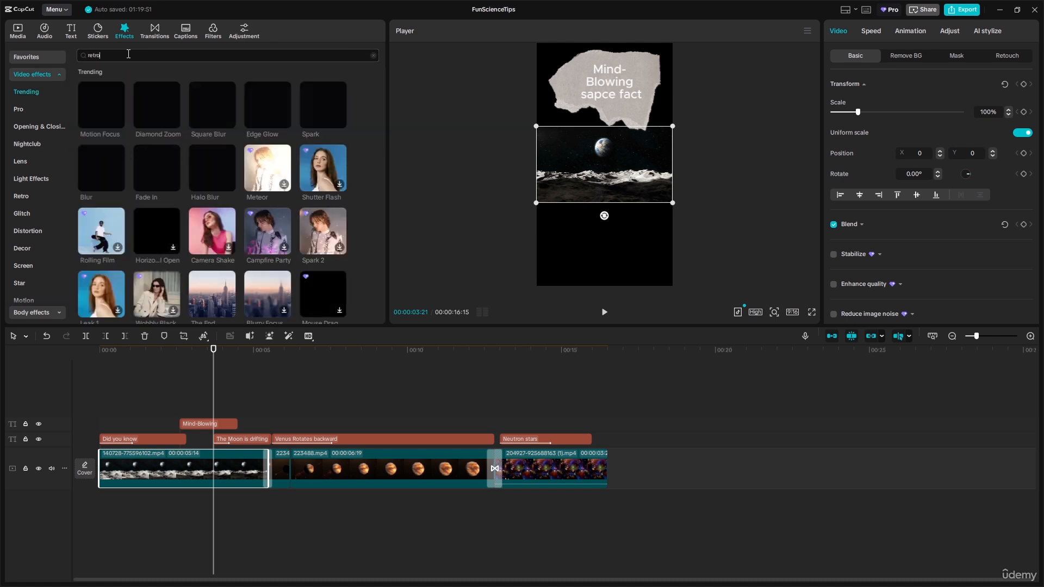
pyautogui.write('o')
pyautogui.press('Return')
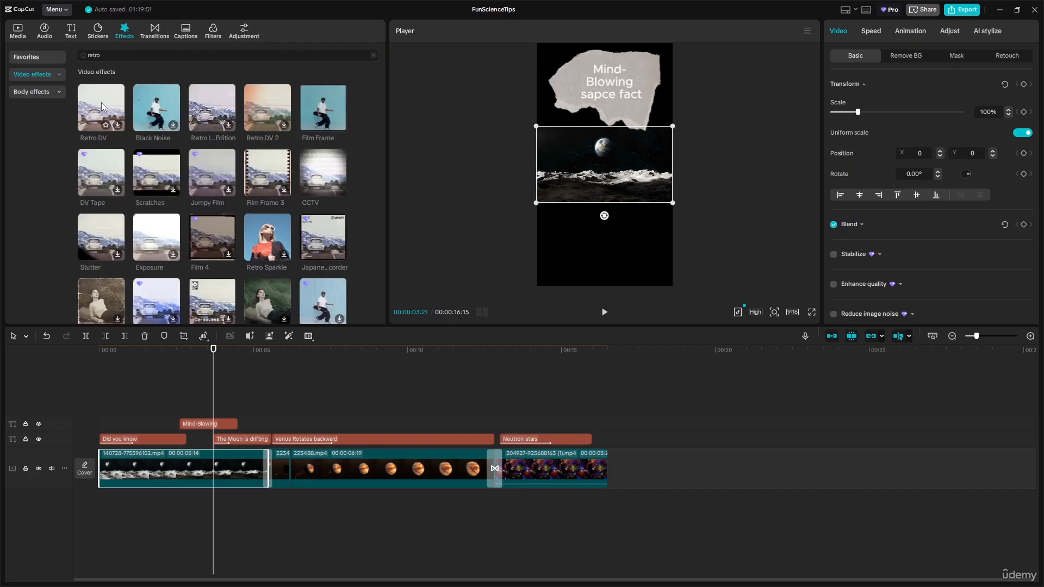
# Place the Retro DV effect at the start of the timeline, about 5 s long, and play it back.
pyautogui.click(101, 102)
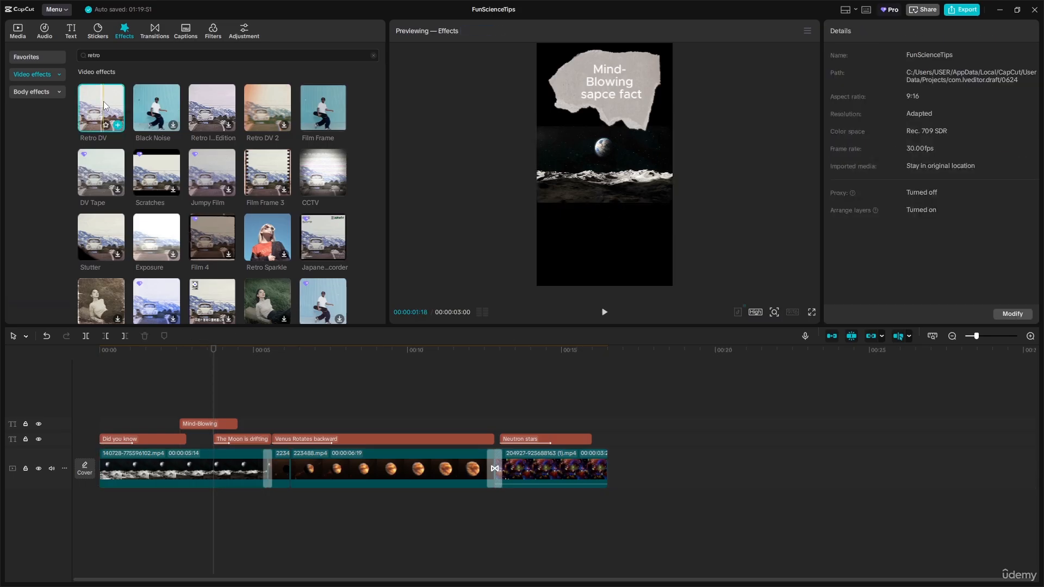
pyautogui.moveTo(103, 101); pyautogui.dragTo(101, 424)
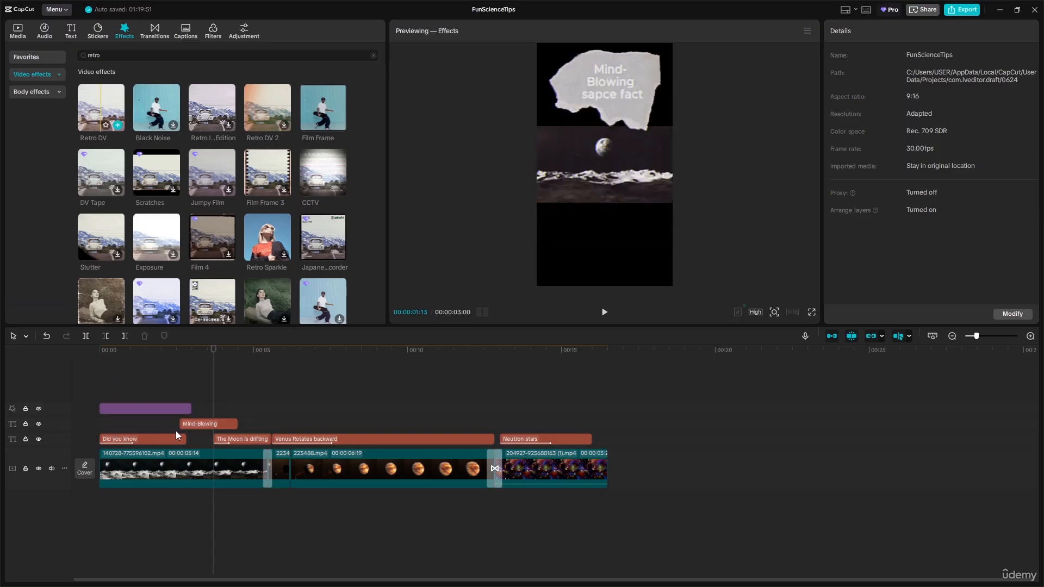
pyautogui.moveTo(191, 408); pyautogui.dragTo(253, 410)
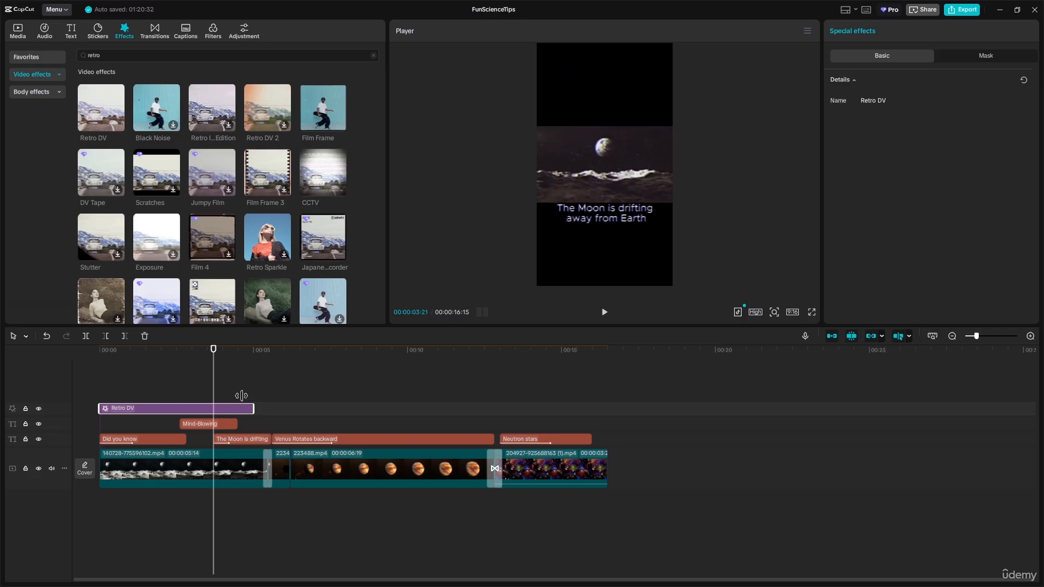
pyautogui.moveTo(213, 349); pyautogui.dragTo(79, 354)
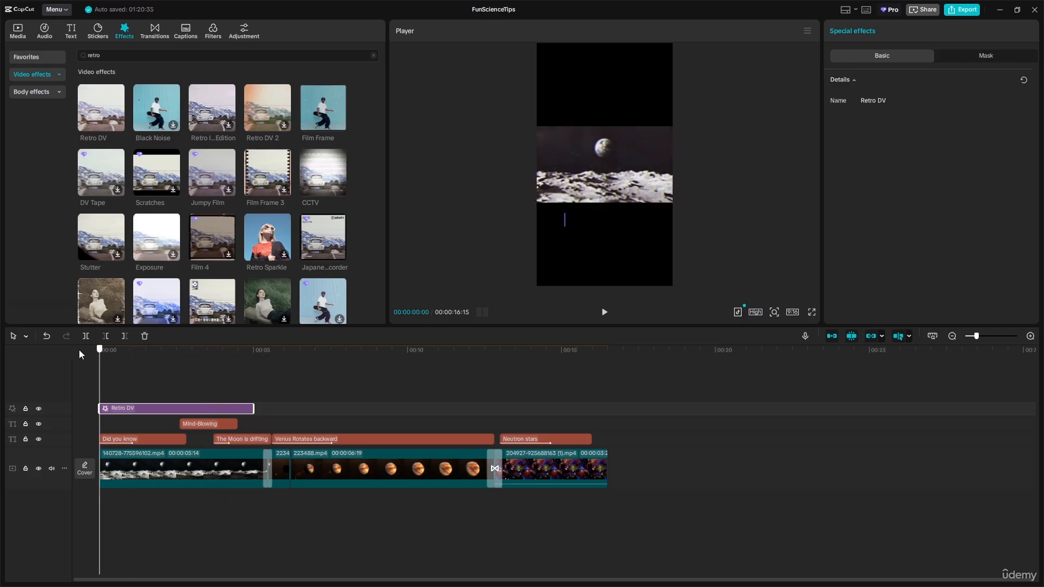
pyautogui.press('space')
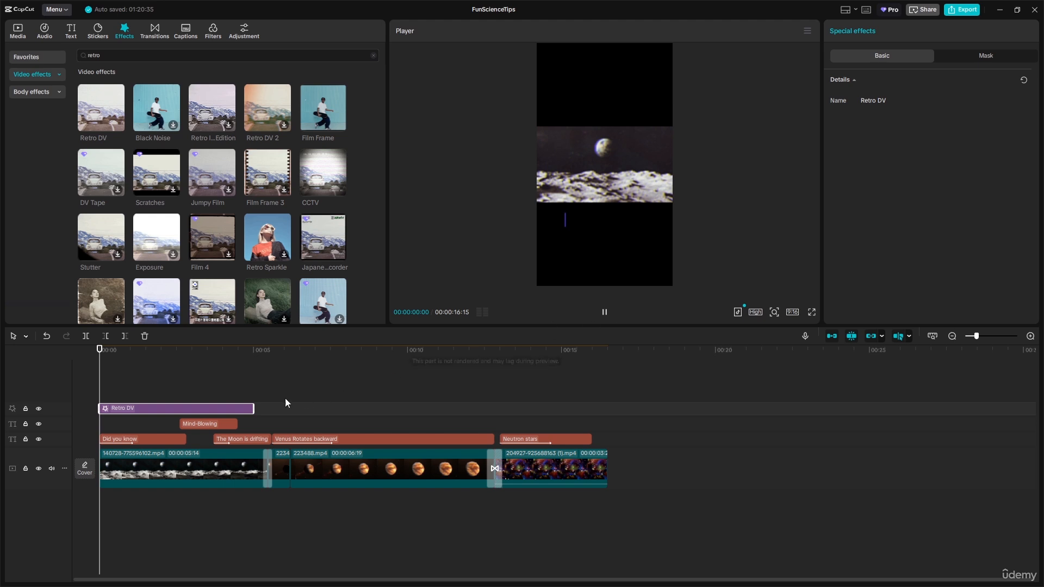
# Trim the Retro DV effect to about 1.5 s and play the opening back from the start.
pyautogui.moveTo(254, 408); pyautogui.dragTo(146, 409)
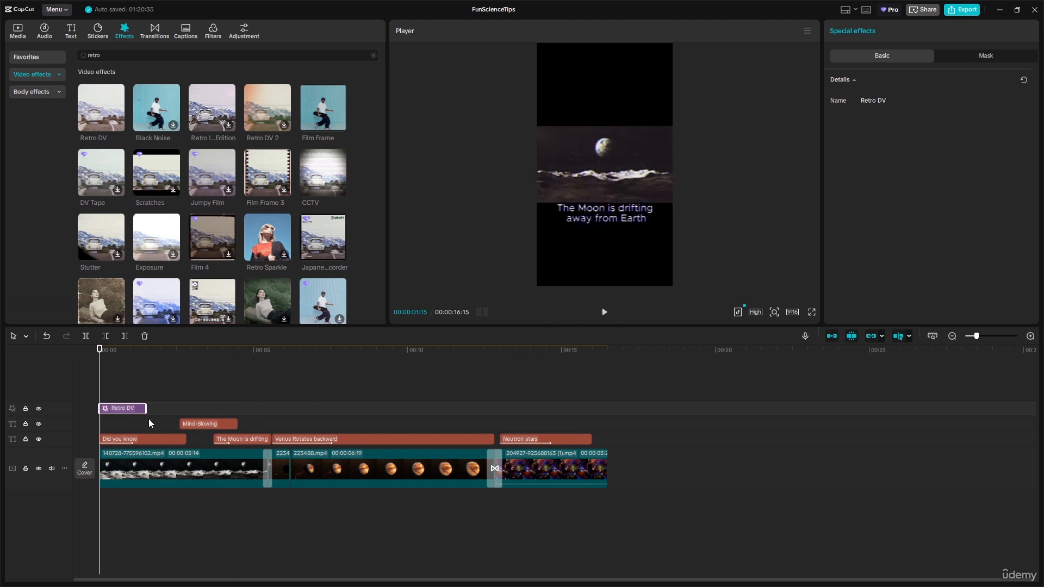
pyautogui.press('space')
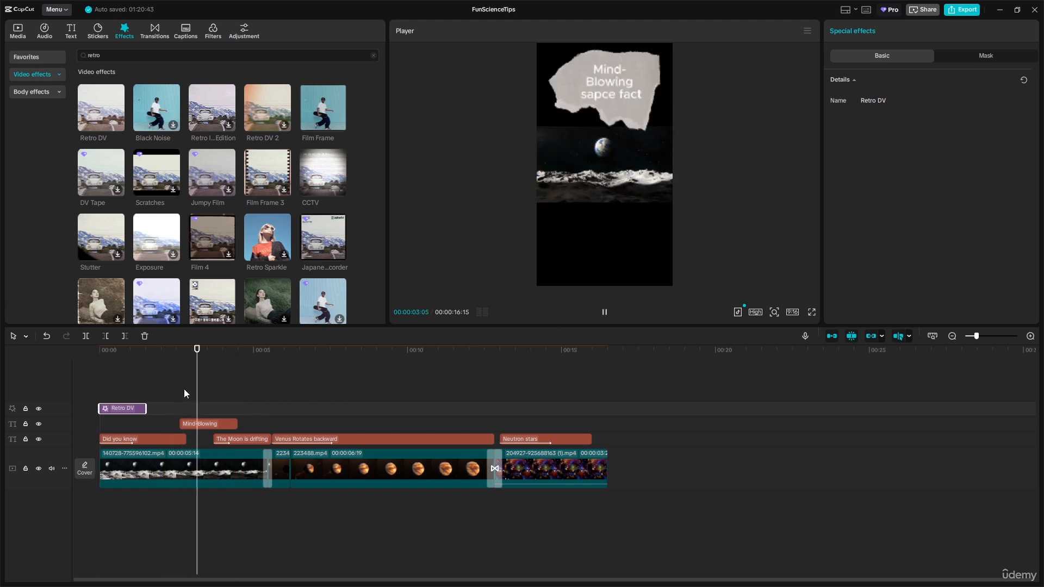
pyautogui.click(244, 350)
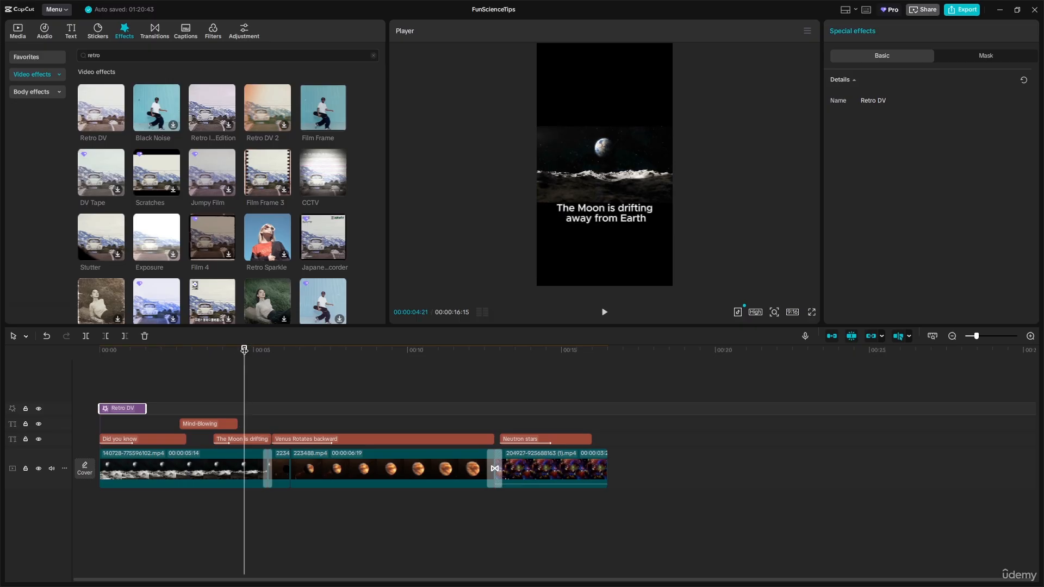
pyautogui.moveTo(244, 350); pyautogui.dragTo(100, 373)
pyautogui.press('space')
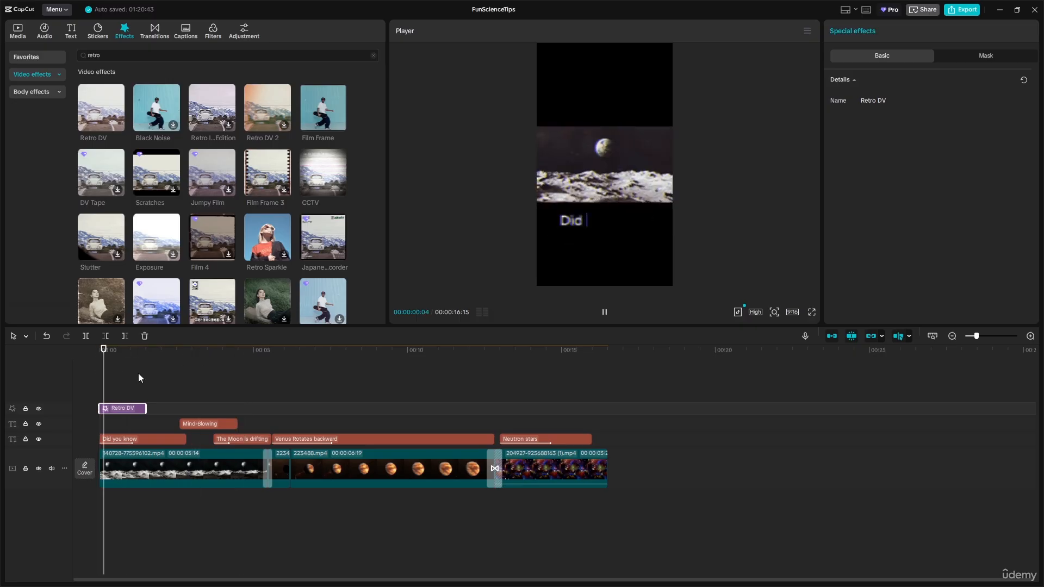
pyautogui.press('space')
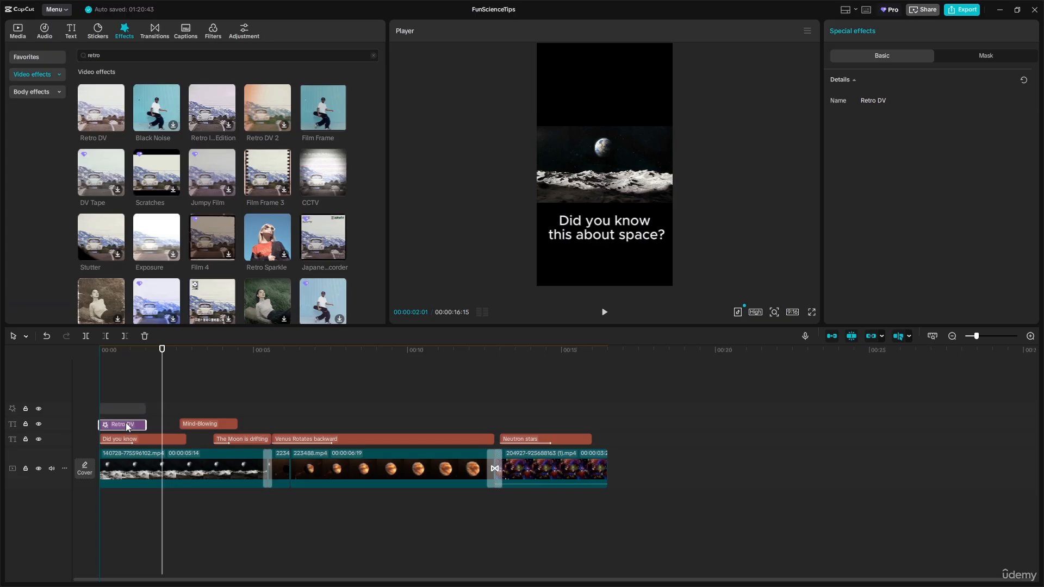
# Move the Retro DV effect below the two opening captions, extend it to the Moon caption's start at 00:00:03:21, and play it back.
pyautogui.moveTo(126, 423); pyautogui.dragTo(198, 394)
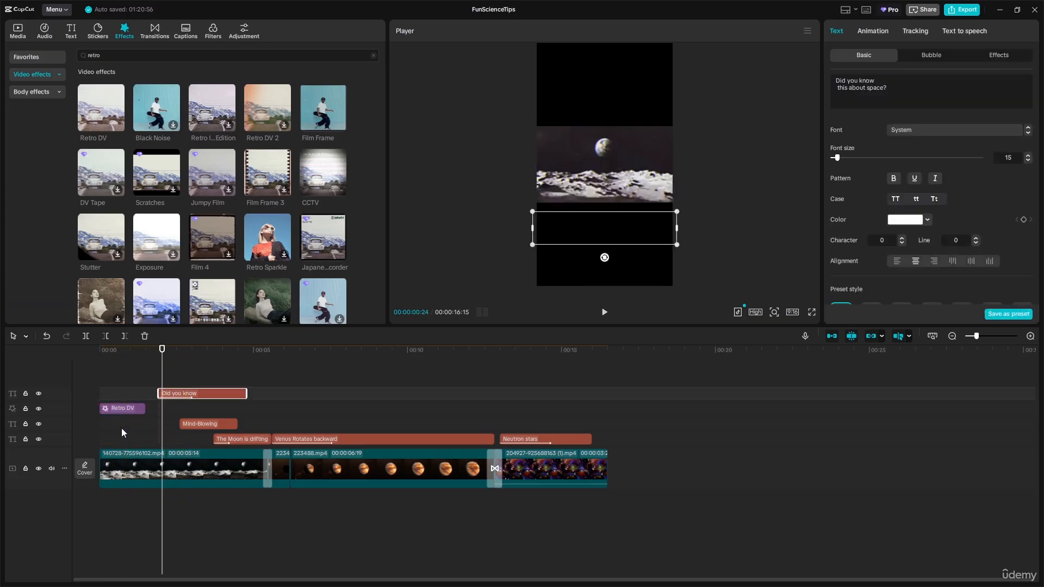
pyautogui.moveTo(122, 432)
pyautogui.mouseDown()
pyautogui.moveTo(122, 443)
pyautogui.moveTo(123, 425)
pyautogui.mouseUp()
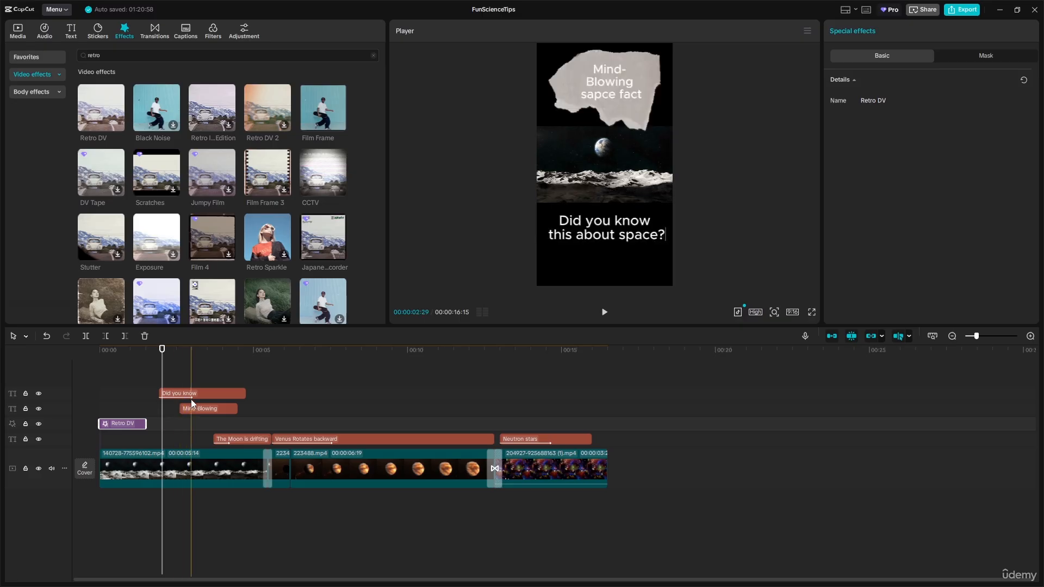
pyautogui.moveTo(187, 391); pyautogui.dragTo(215, 424)
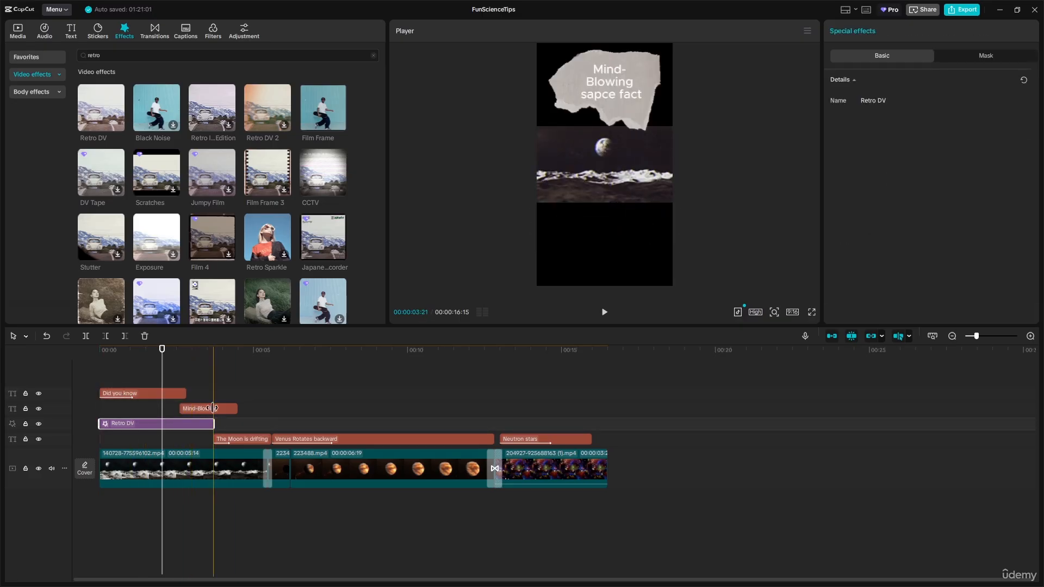
pyautogui.click(92, 361)
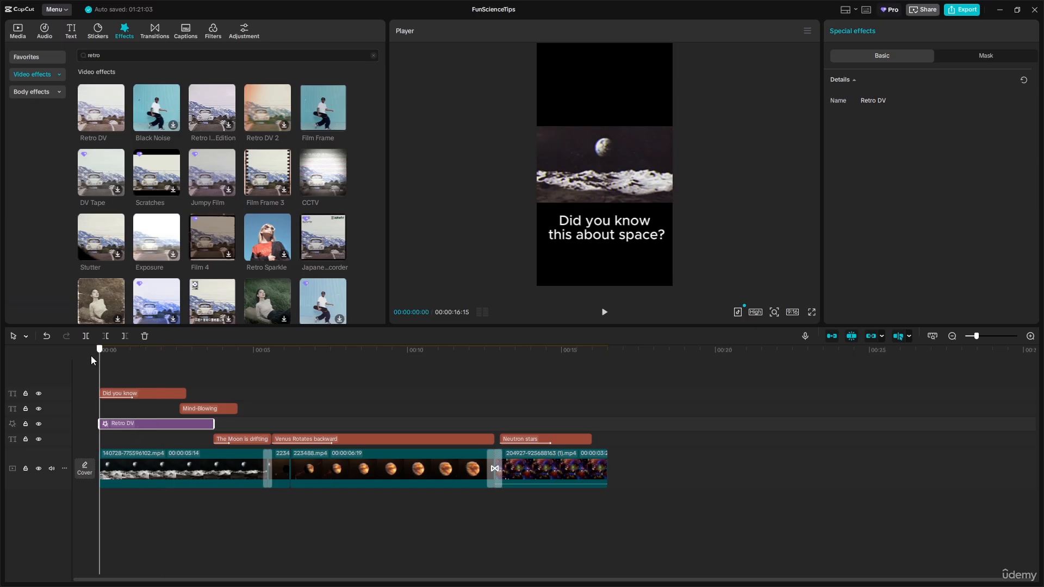
pyautogui.press('space')
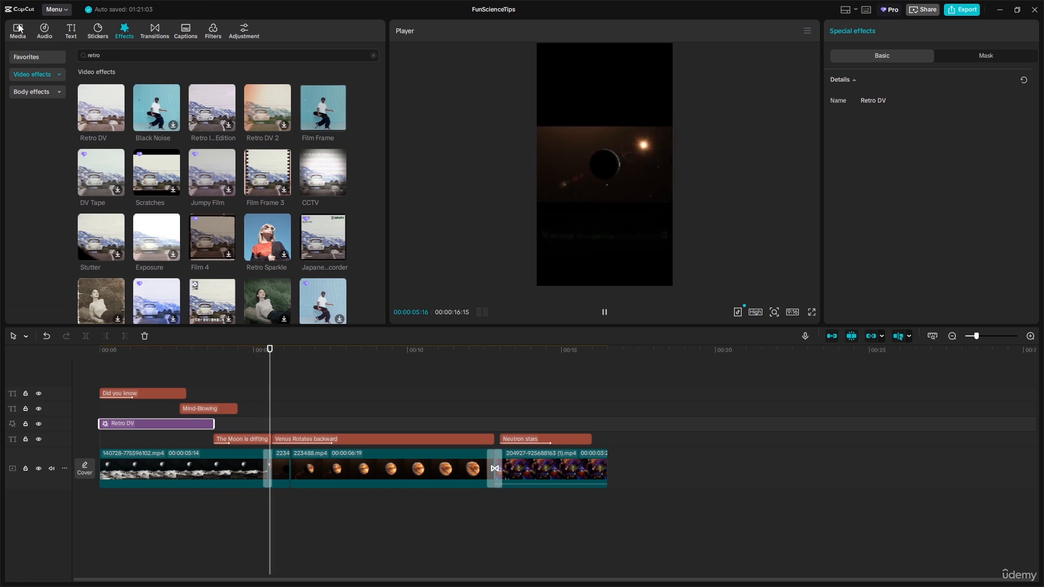
# Stop playback, select the longer Venus clip and search the video effects library for "glow".
pyautogui.press('space')
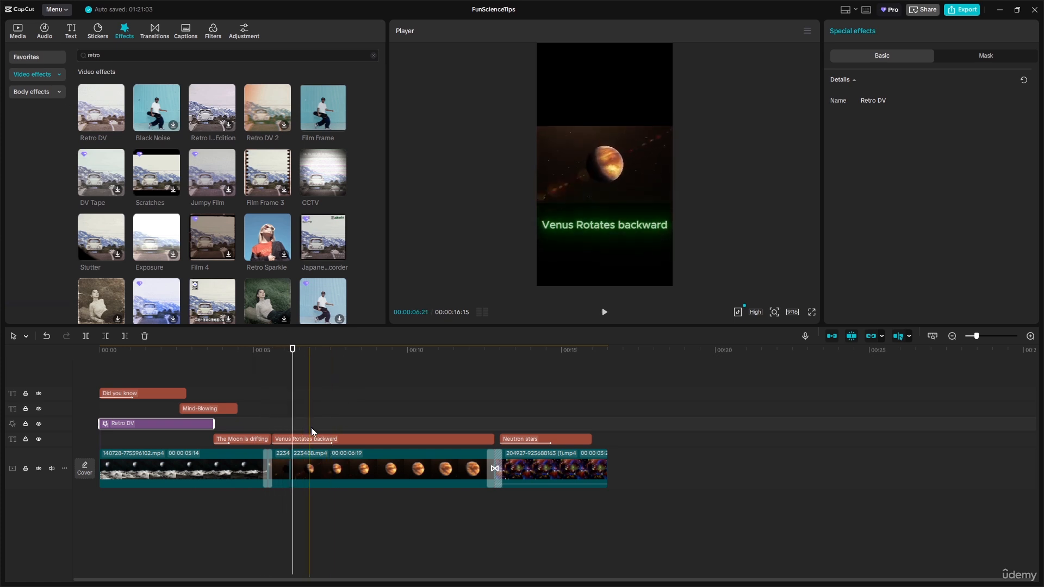
pyautogui.click(312, 469)
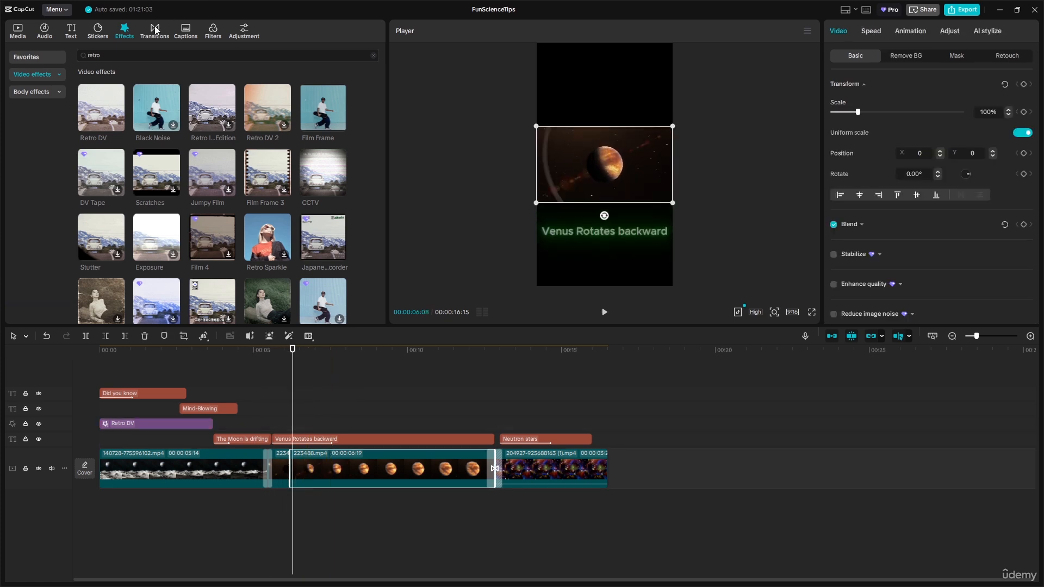
pyautogui.moveTo(128, 53); pyautogui.dragTo(78, 66)
pyautogui.press('BackSpace')
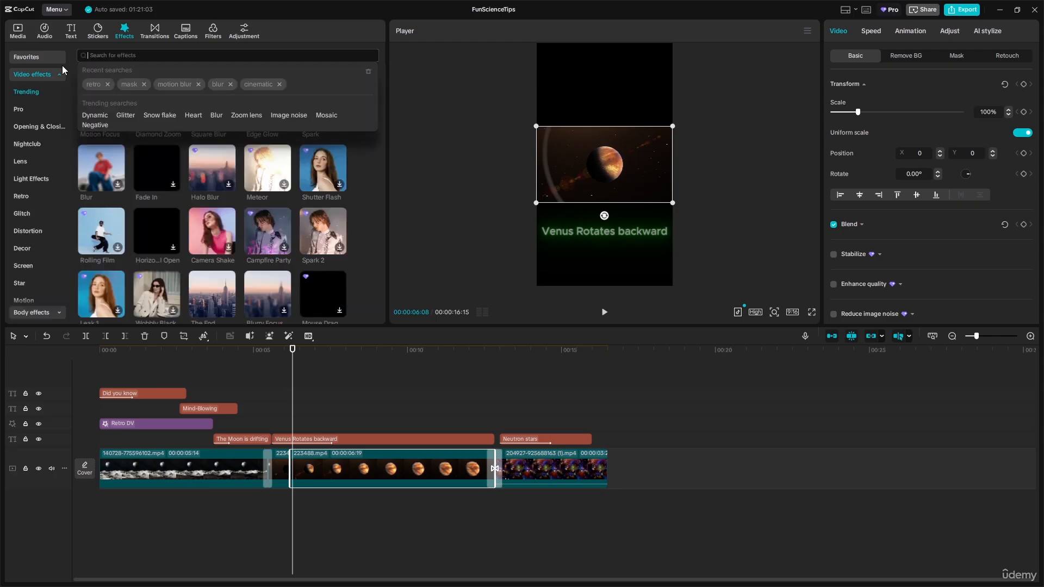
pyautogui.write('glow')
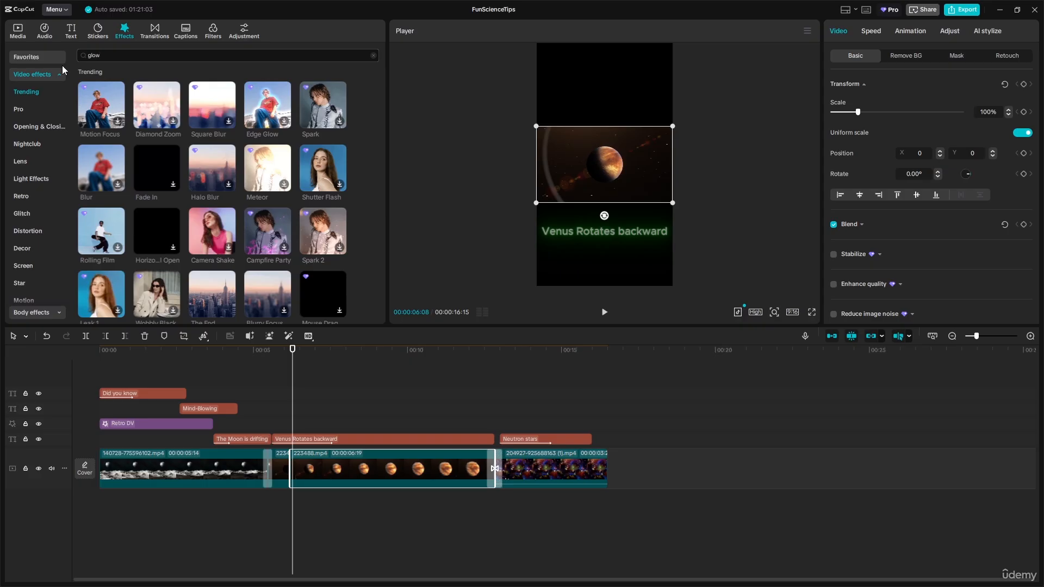
pyautogui.press('Return')
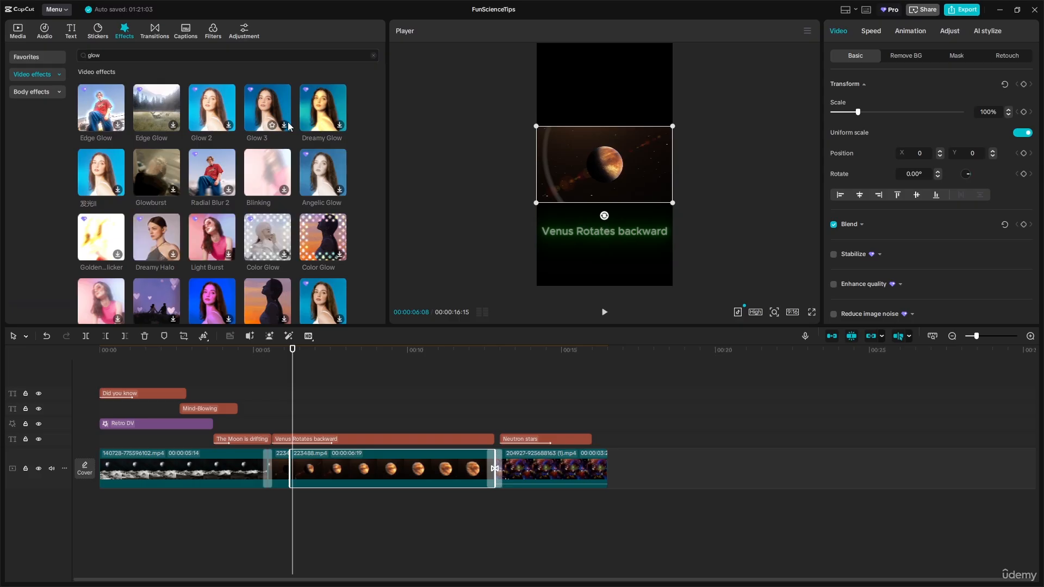
pyautogui.scroll(-3, 289, 127)
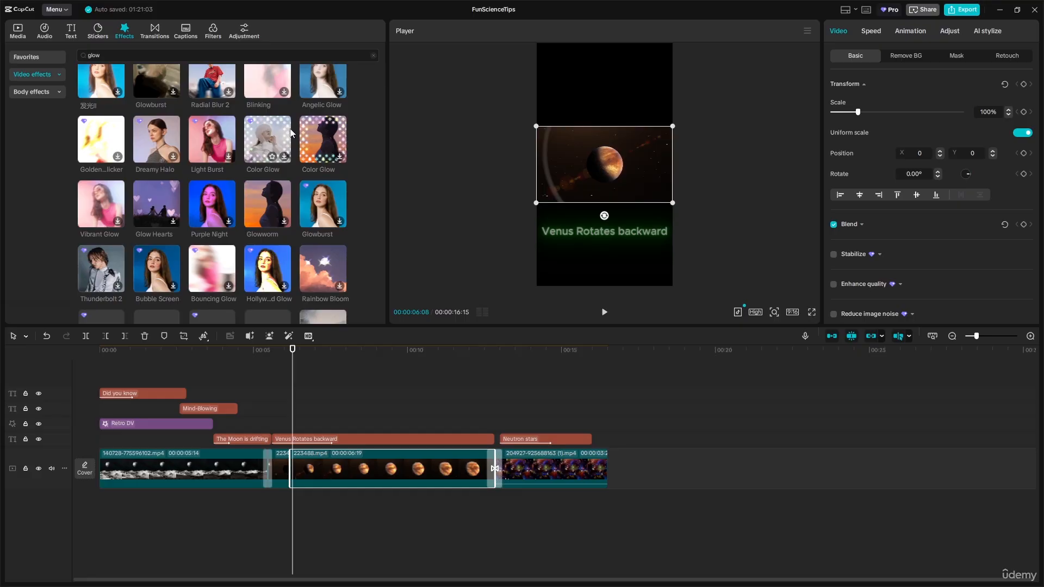
pyautogui.scroll(3, 290, 131)
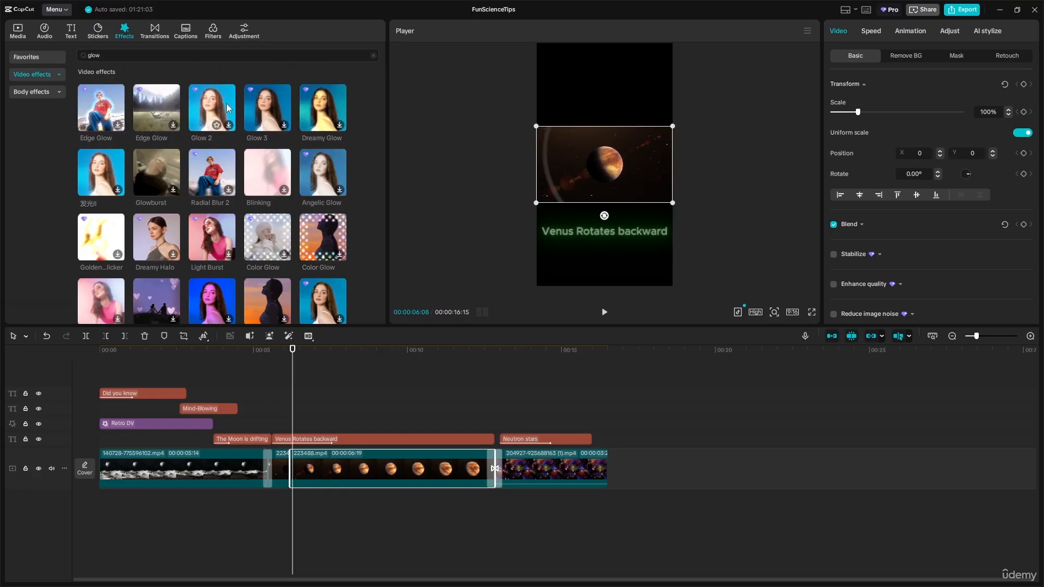
# Place the Blinking effect over the transition into the Venus footage, trim it to about 1.2 s, and play it back.
pyautogui.click(270, 175)
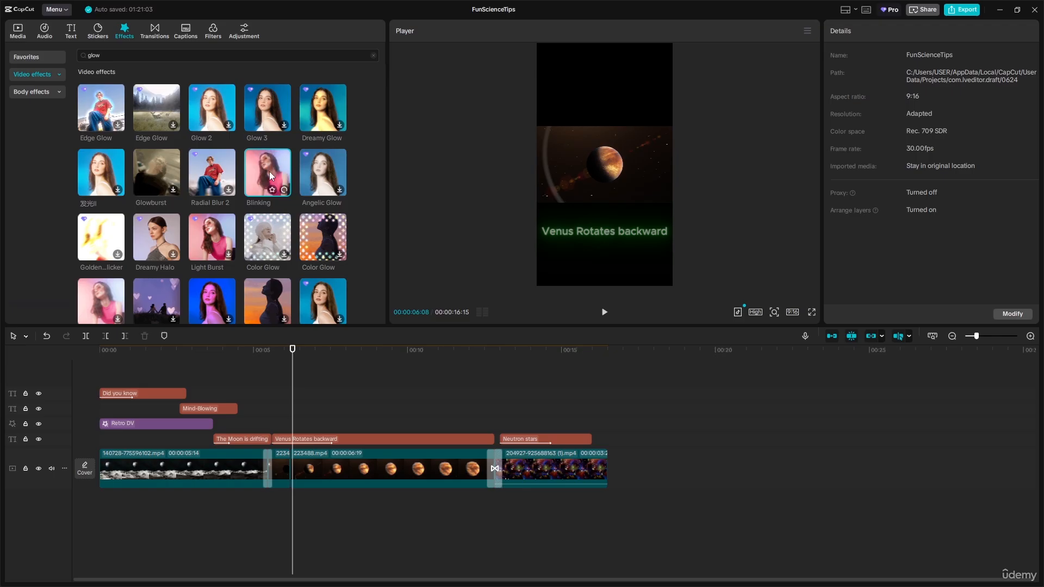
pyautogui.moveTo(269, 171); pyautogui.dragTo(249, 429)
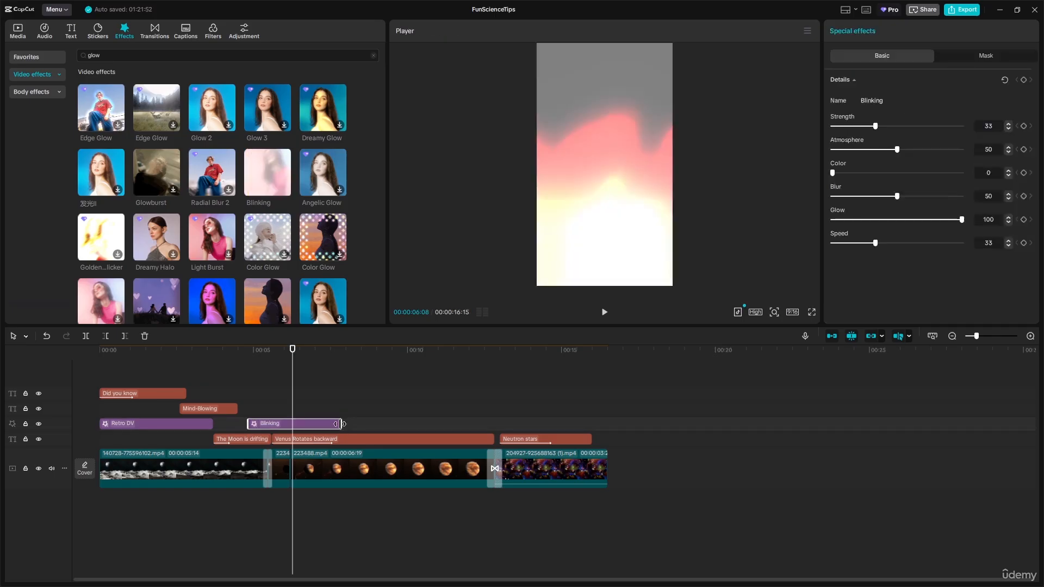
pyautogui.moveTo(340, 424); pyautogui.dragTo(261, 423)
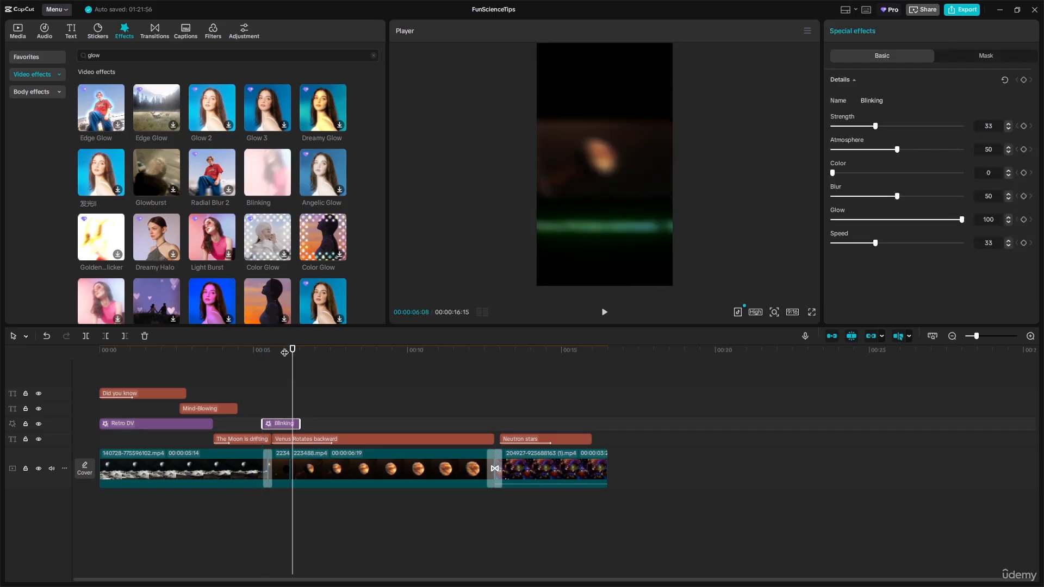
pyautogui.click(246, 351)
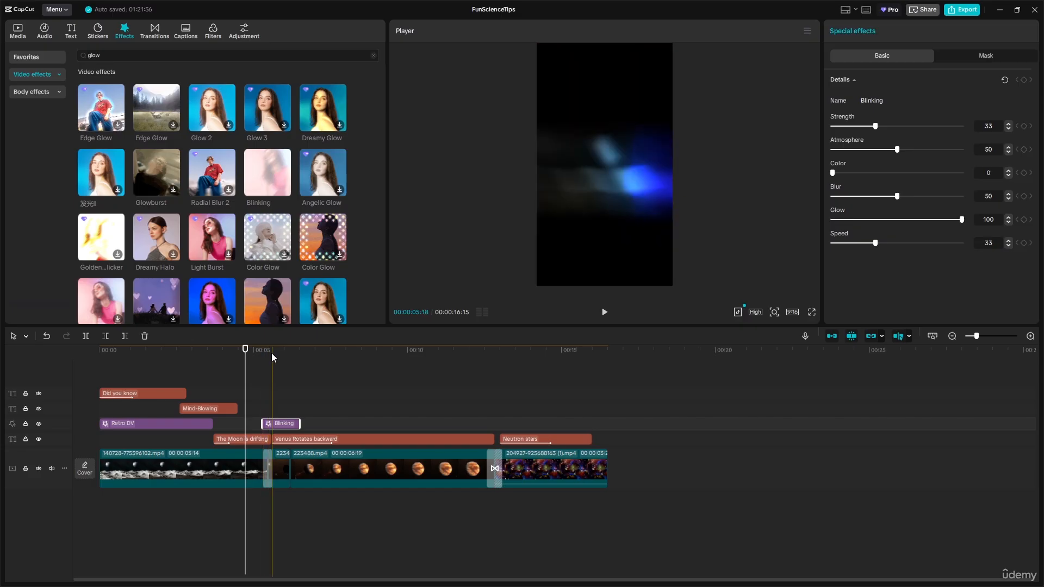
pyautogui.moveTo(244, 349); pyautogui.dragTo(232, 351)
pyautogui.press('space')
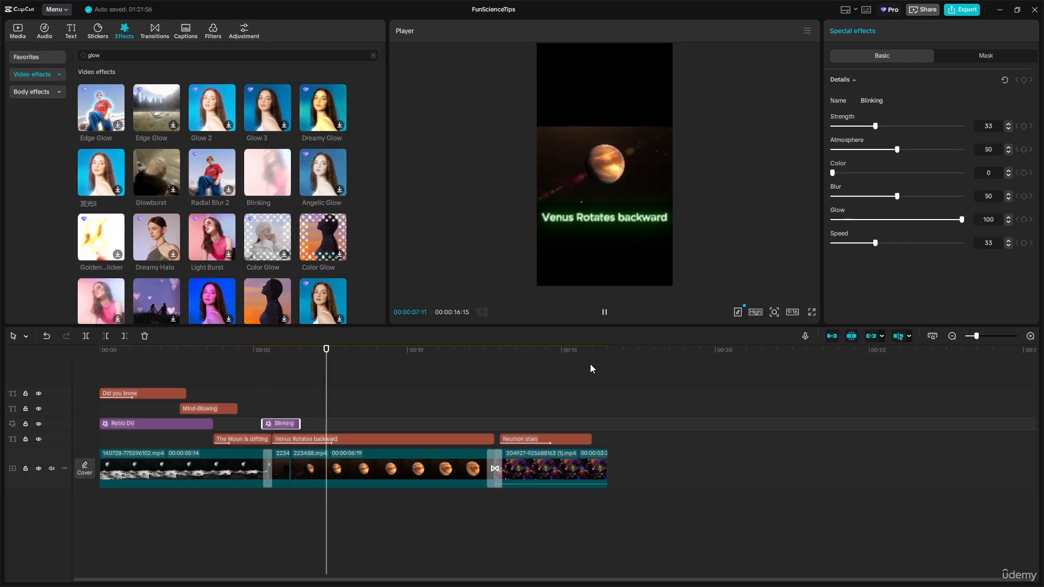
pyautogui.press('space')
pyautogui.press('space')
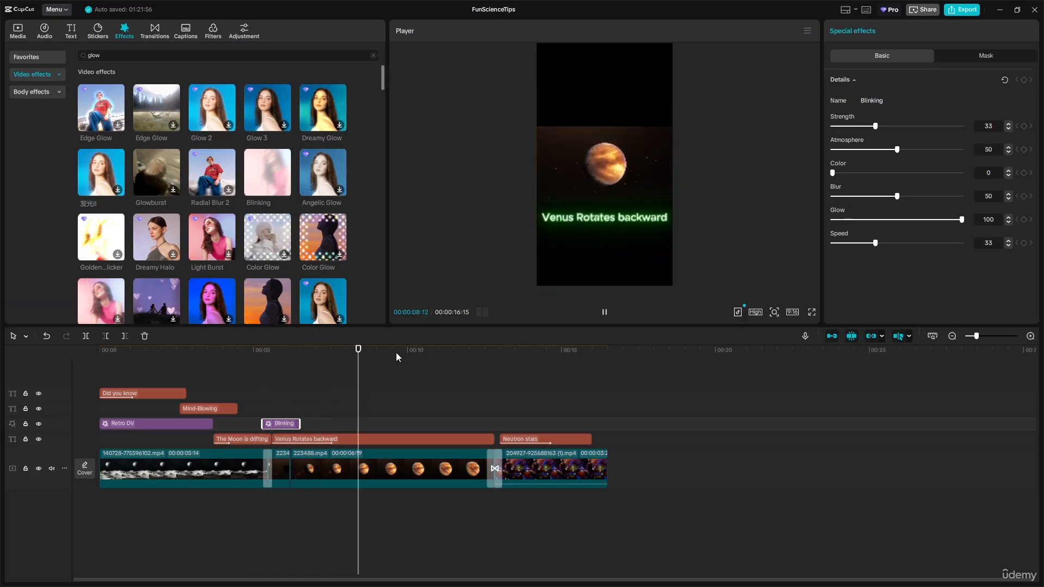
pyautogui.press('space')
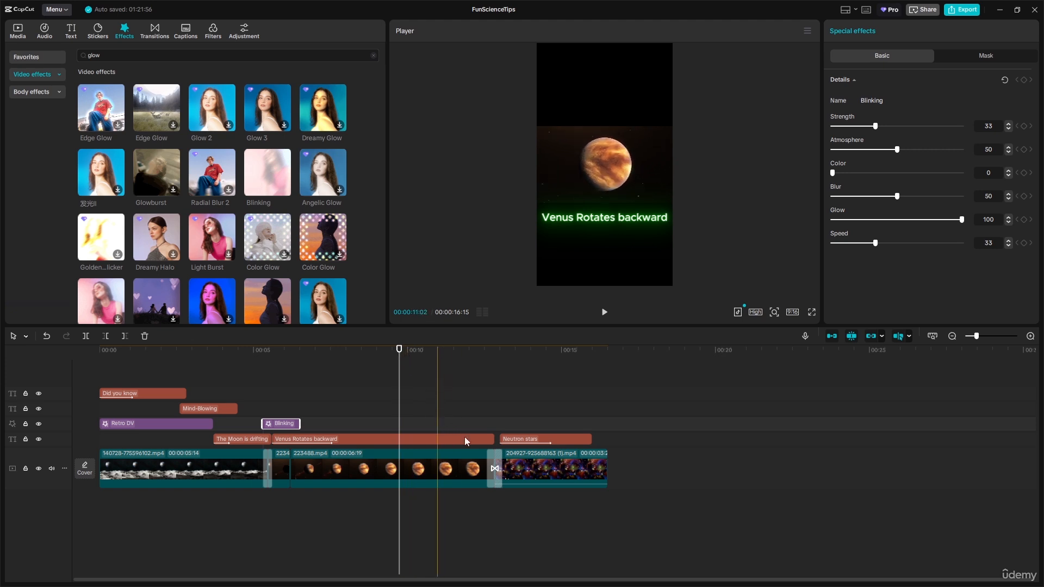
# Place the Glowworm effect over the Venus clip at about 8 s, about 3 s long, on its own track, and play it back.
pyautogui.click(551, 471)
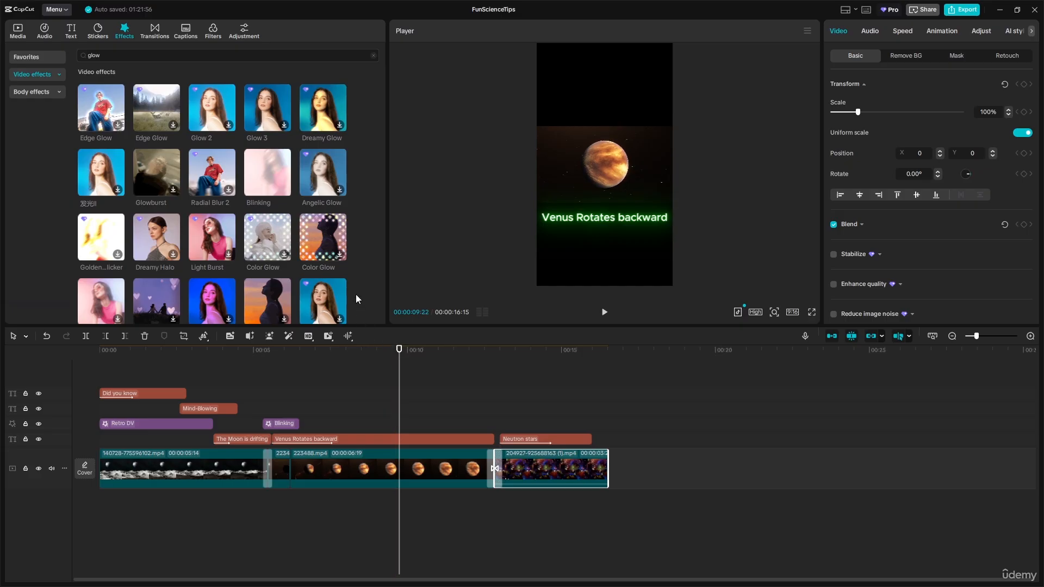
pyautogui.click(313, 231)
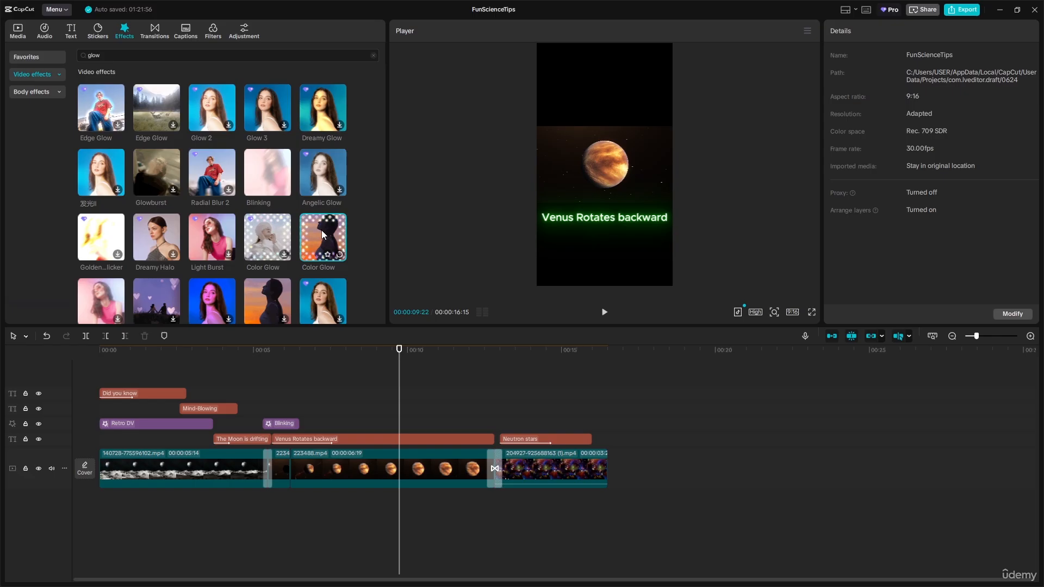
pyautogui.scroll(-3, 322, 231)
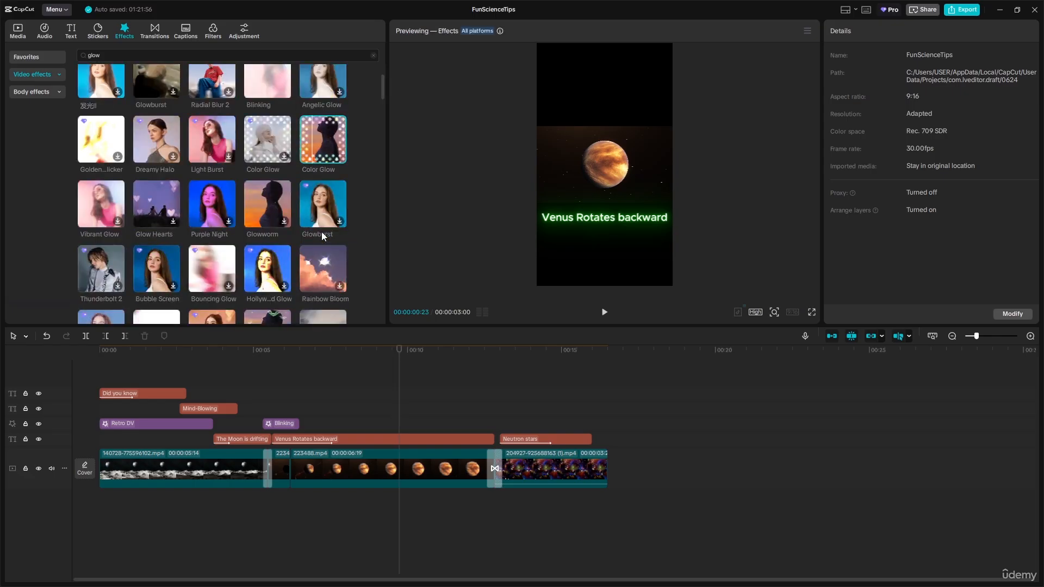
pyautogui.scroll(2, 305, 227)
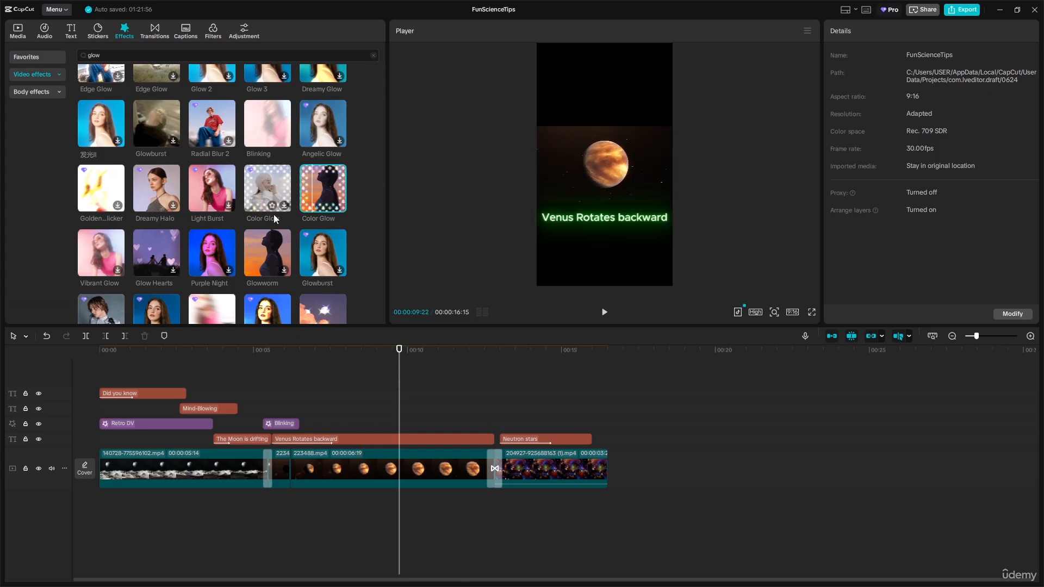
pyautogui.click(274, 252)
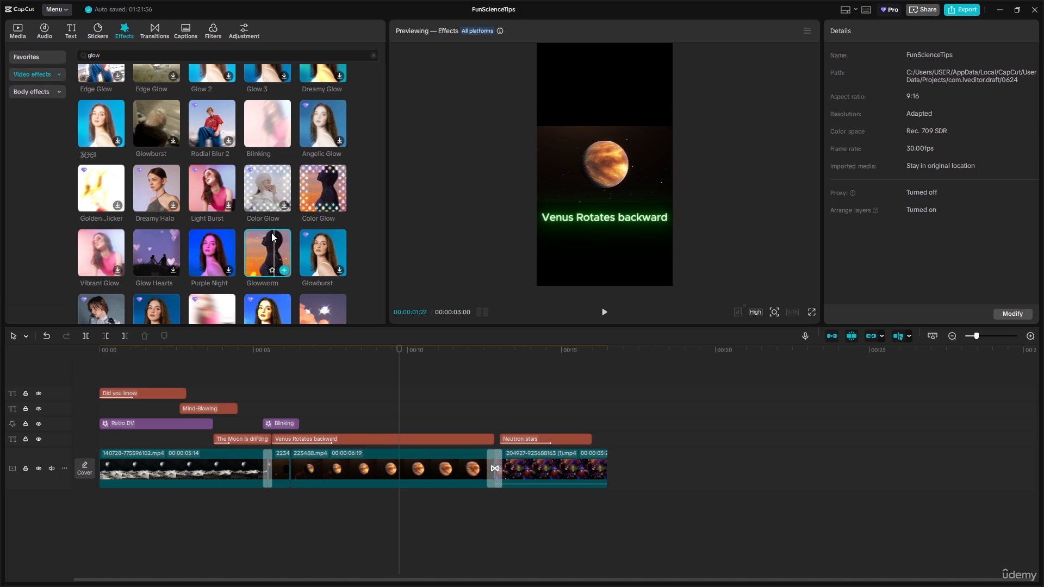
pyautogui.moveTo(272, 245); pyautogui.dragTo(344, 417)
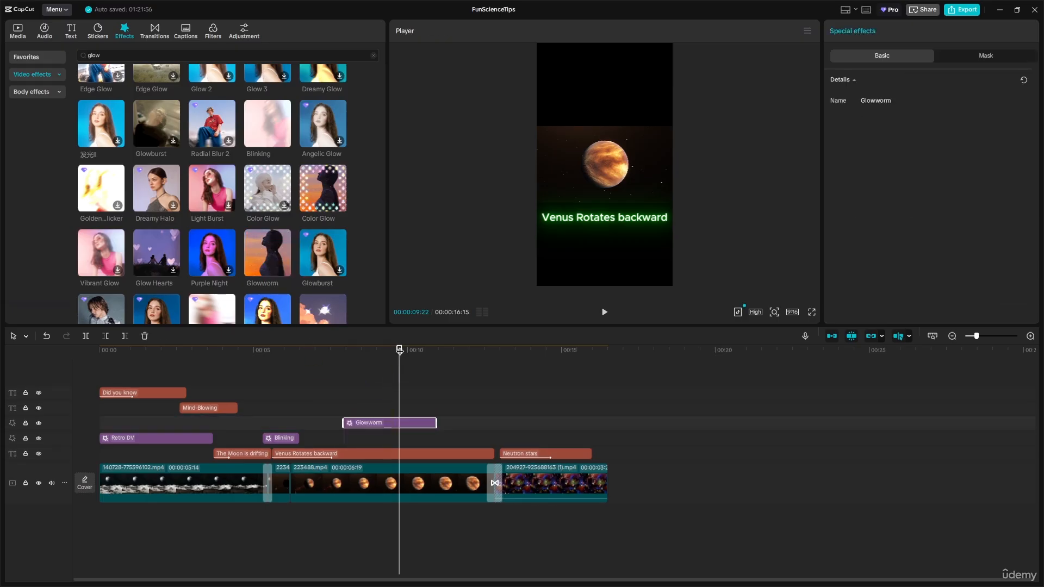
pyautogui.moveTo(399, 349); pyautogui.dragTo(289, 353)
pyautogui.press('space')
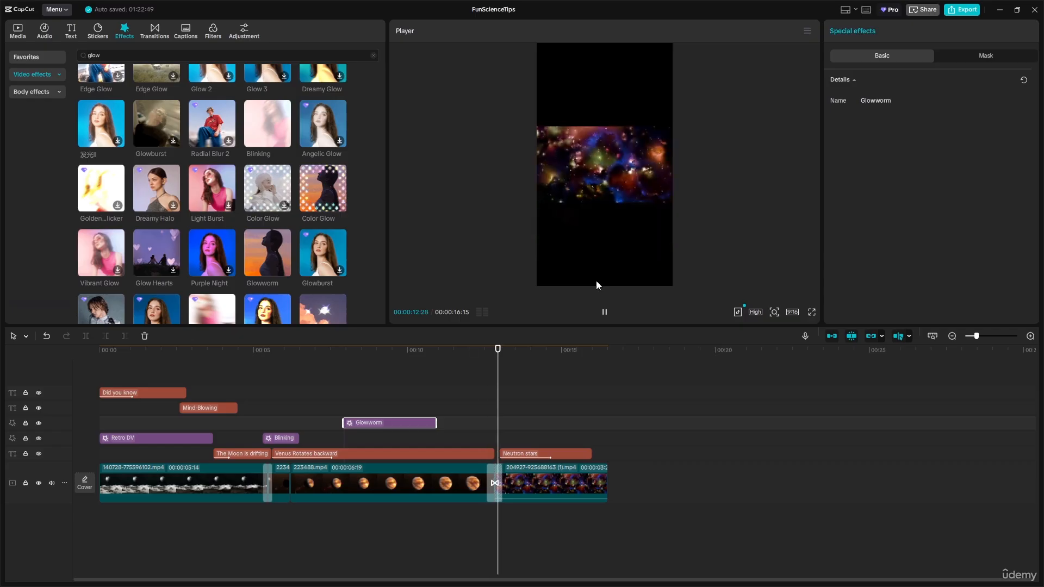
pyautogui.press('space')
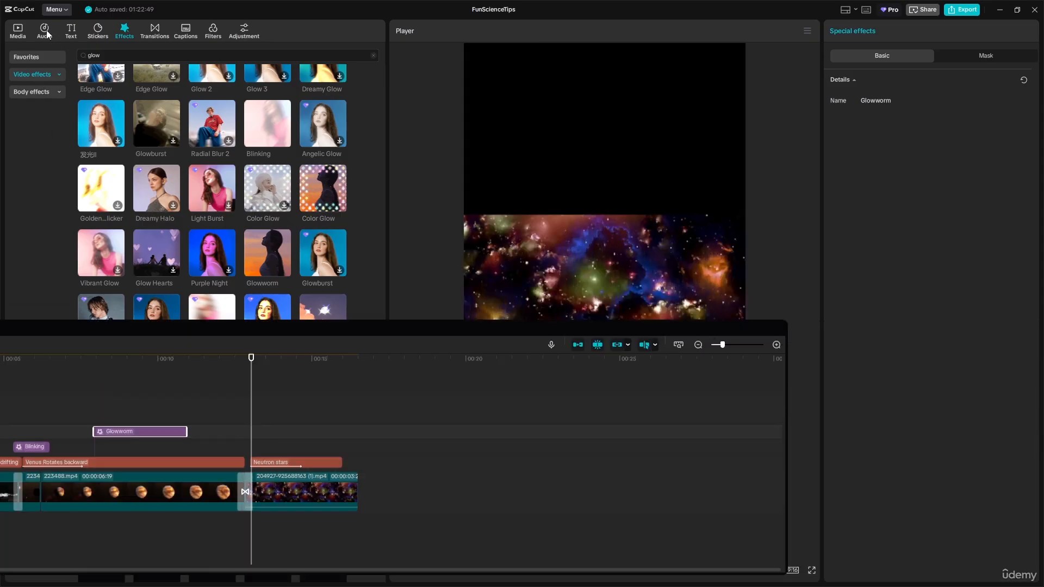
# Search the music library for "cinematic".
pyautogui.click(45, 31)
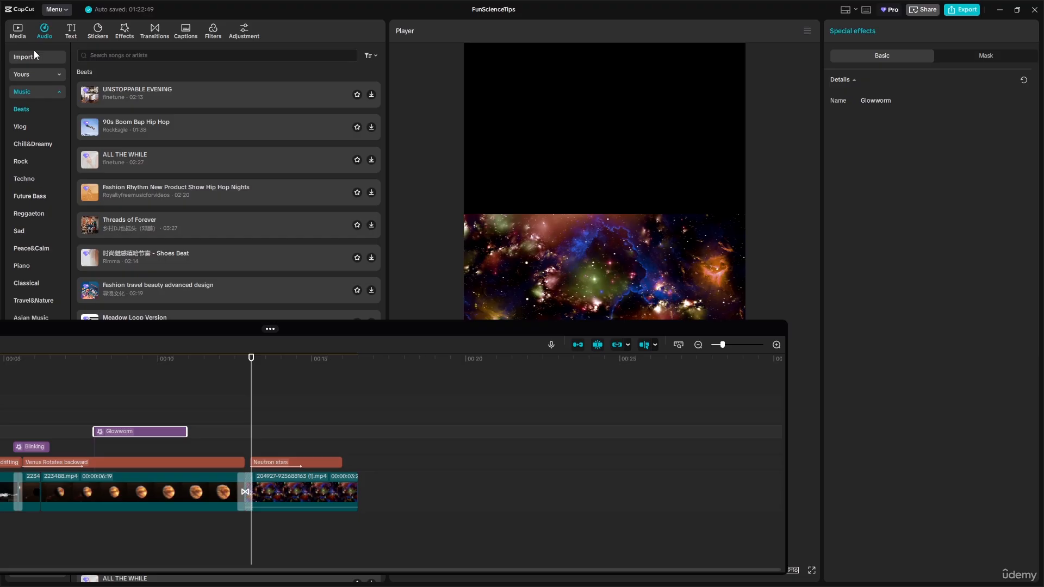
pyautogui.click(108, 54)
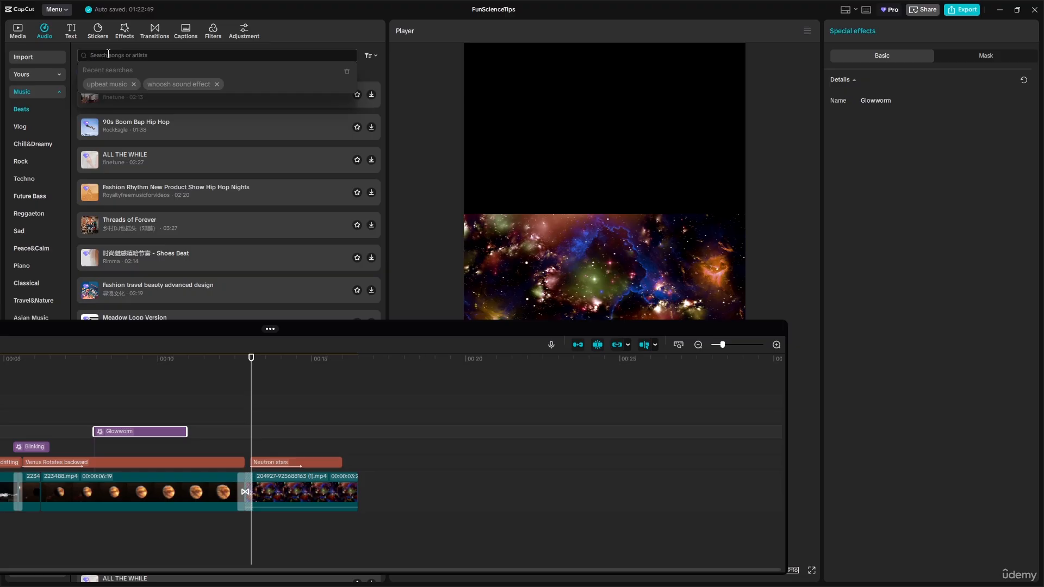
pyautogui.write('cin')
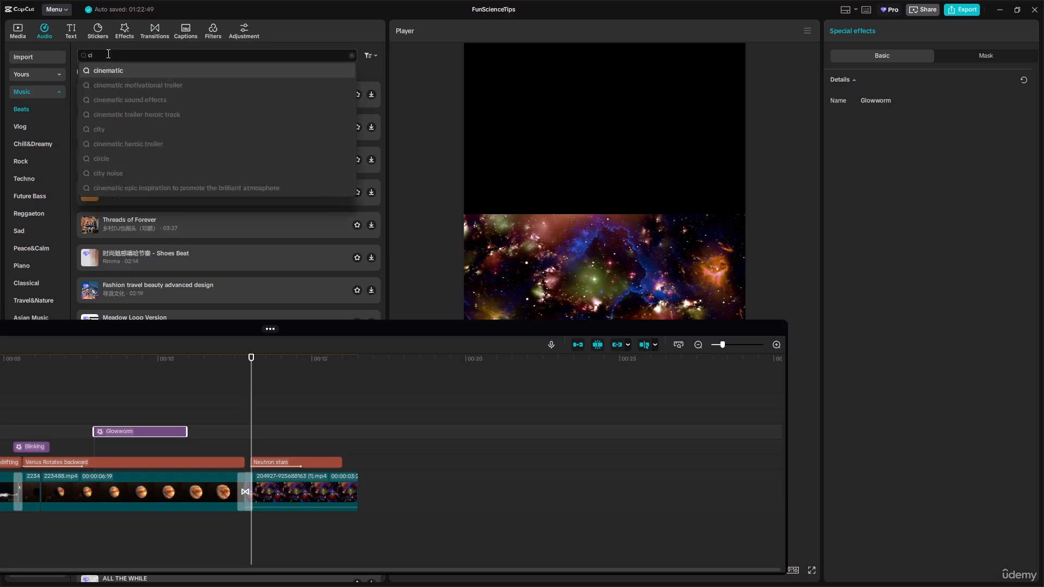
pyautogui.click(131, 74)
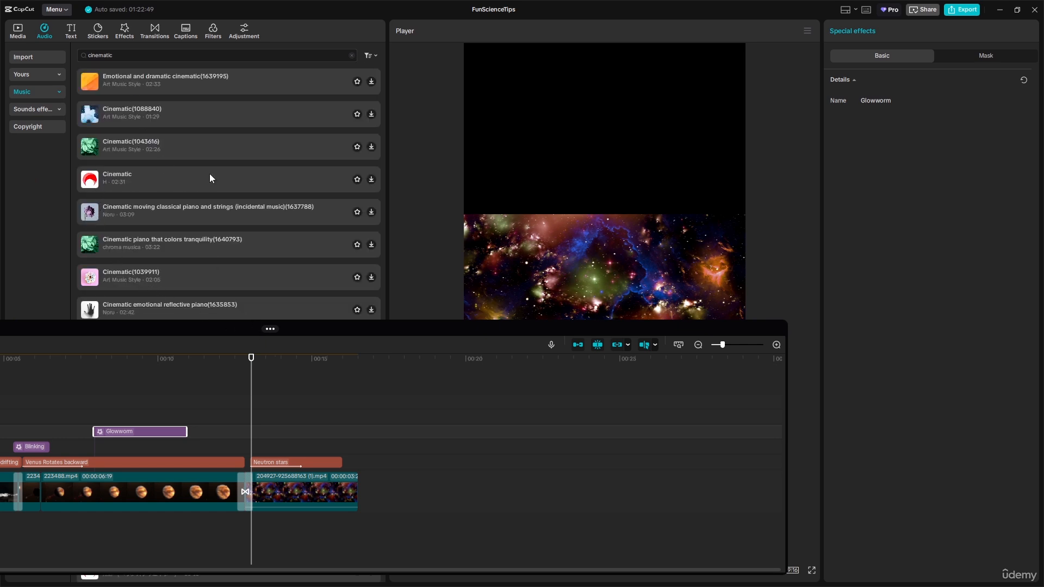
# Audition the 02:31 track named Cinematic and dock the floating timeline back into the main window.
pyautogui.click(97, 182)
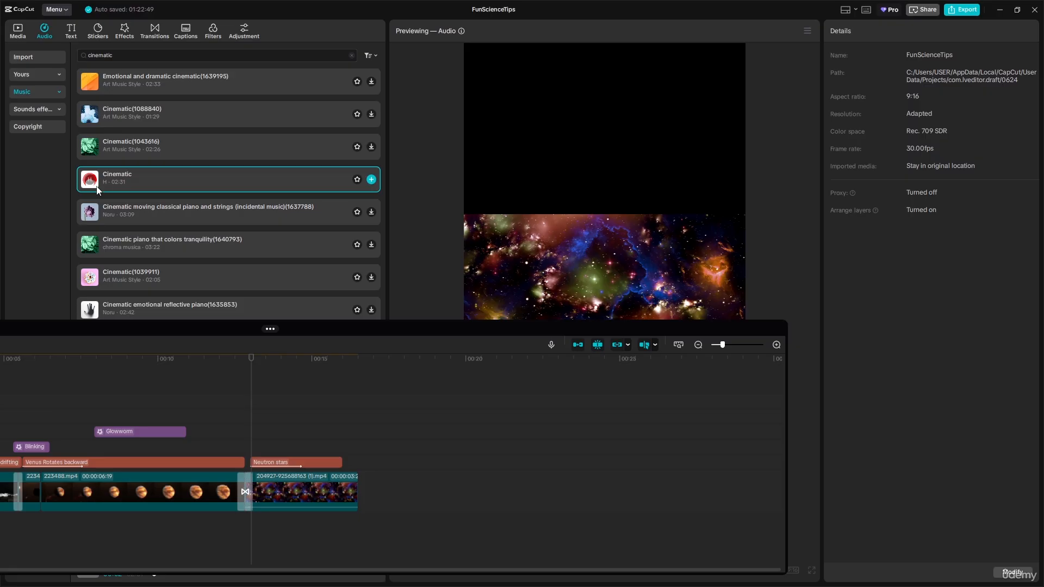
pyautogui.moveTo(251, 357); pyautogui.dragTo(1, 395)
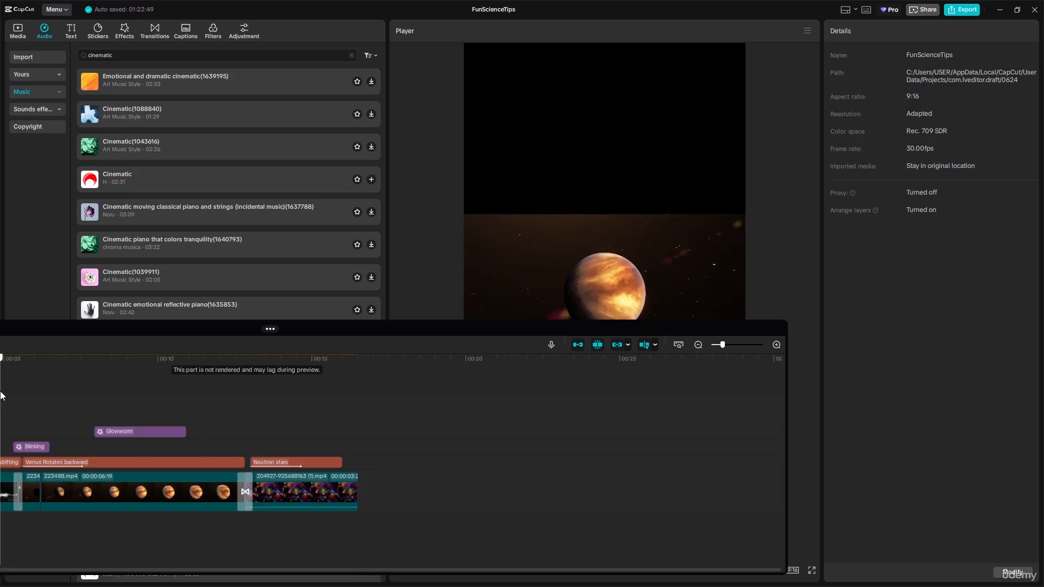
pyautogui.click(91, 183)
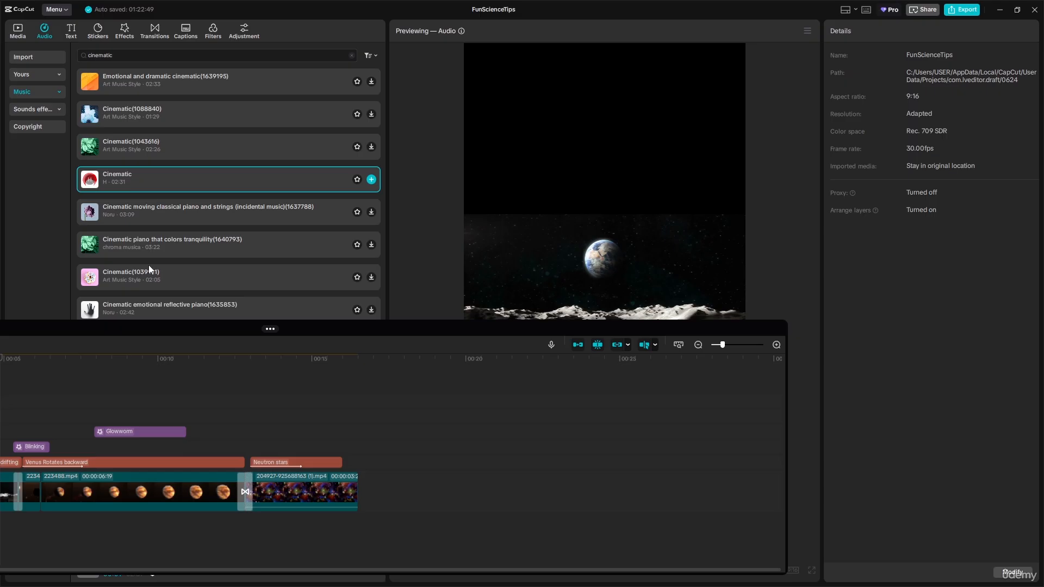
pyautogui.click(249, 328)
pyautogui.click(249, 330)
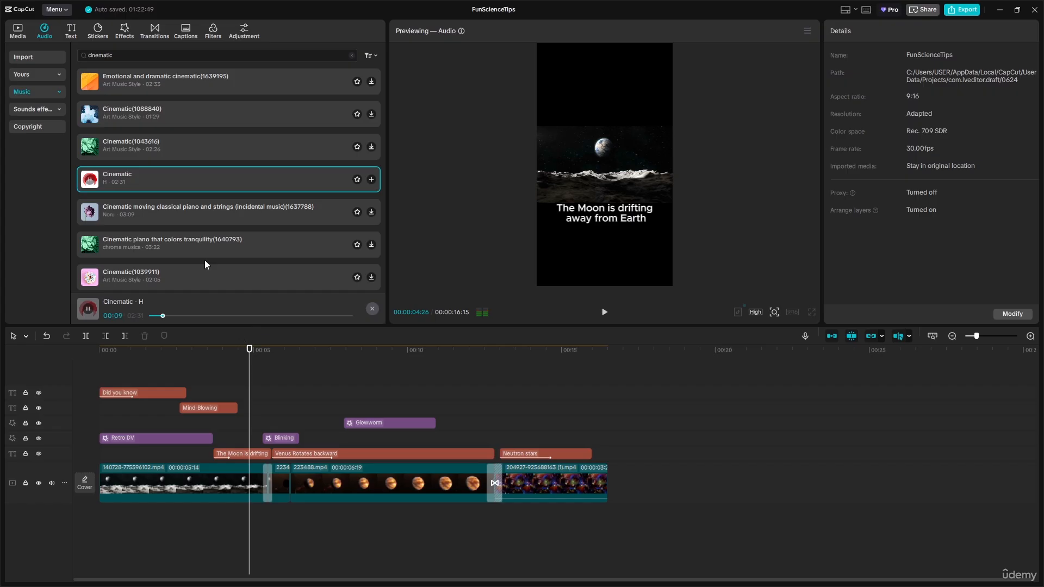
# Audition the Cinematic(1043616) track and place it at the start of the timeline, below the video clips.
pyautogui.click(88, 153)
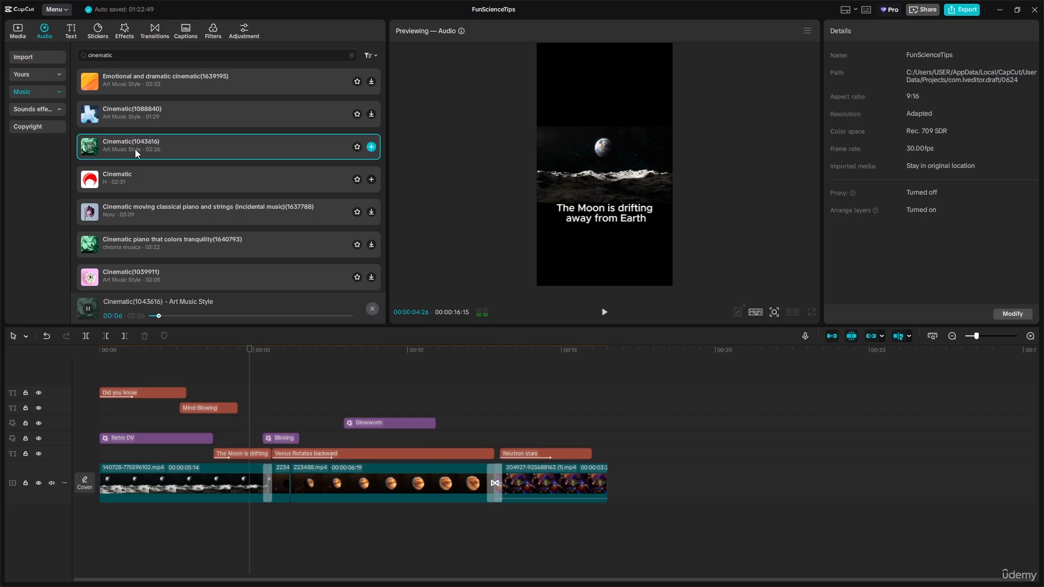
pyautogui.moveTo(135, 149); pyautogui.dragTo(97, 520)
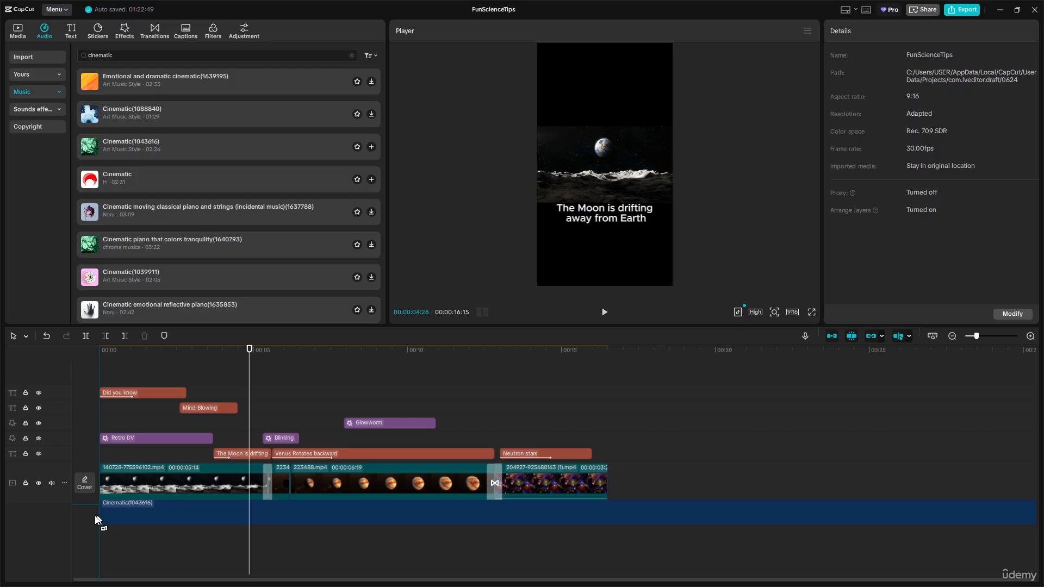
pyautogui.moveTo(97, 520); pyautogui.dragTo(99, 520)
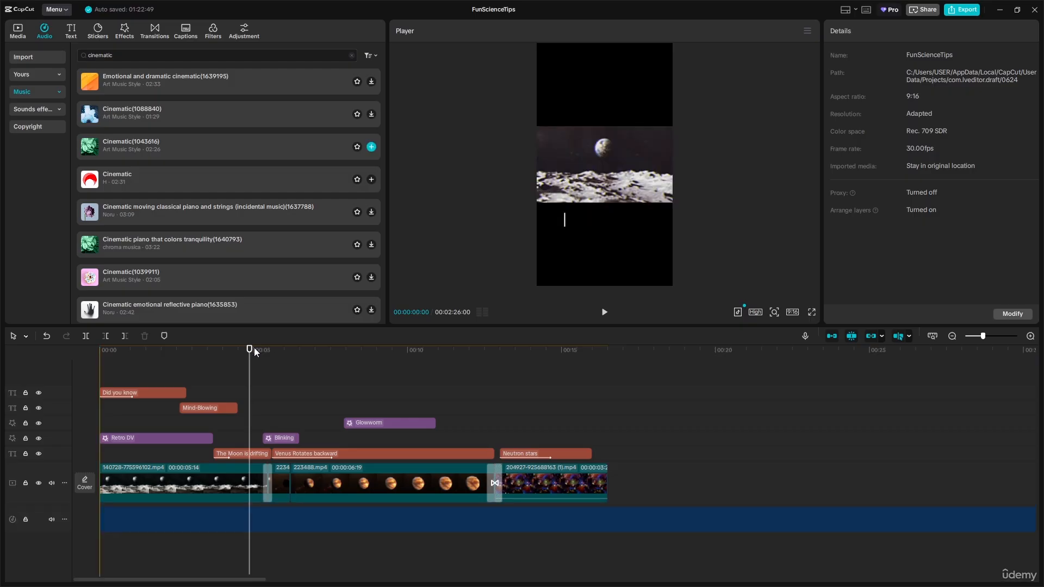
# Split the Cinematic(1043616) music at the end of the last video clip, 00:00:16:15.
pyautogui.click(560, 520)
pyautogui.click(609, 380)
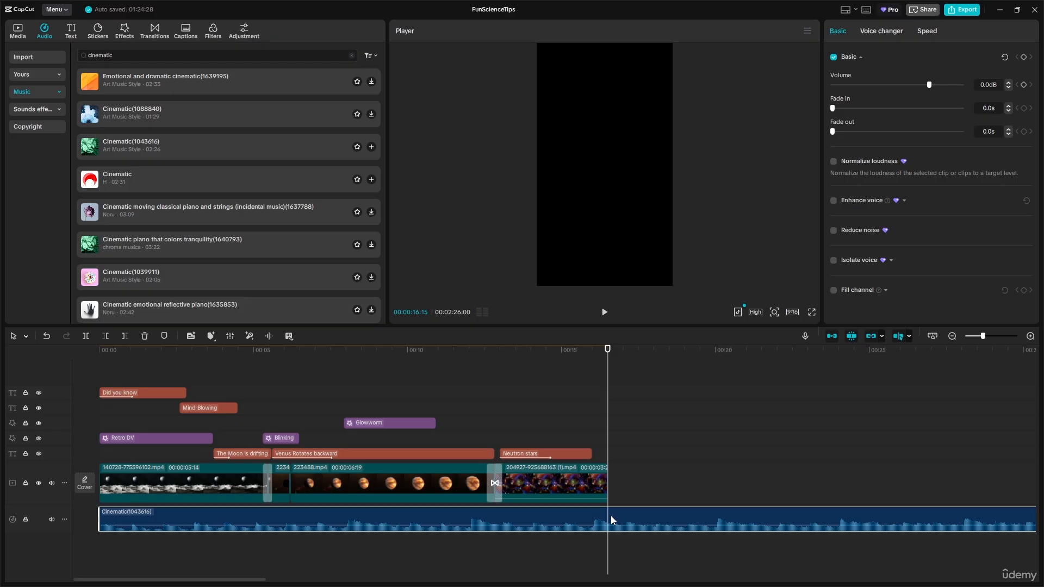
pyautogui.hotkey('ctrl', 'b')
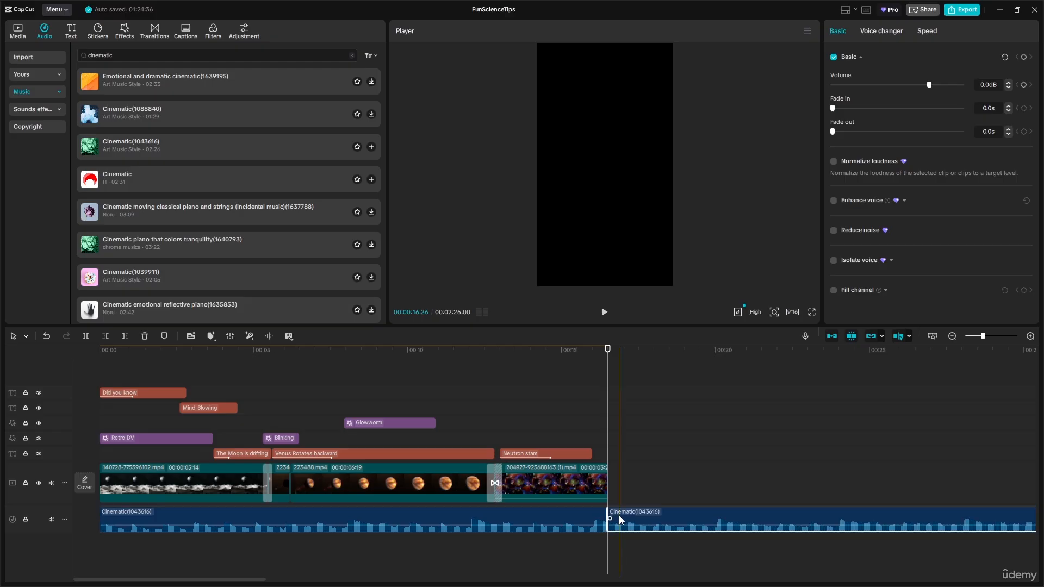
# Delete the leftover Cinematic(1043616) section after the last video clip and add a fade-in and fade-out to the remaining music.
pyautogui.press('Delete')
pyautogui.click(590, 517)
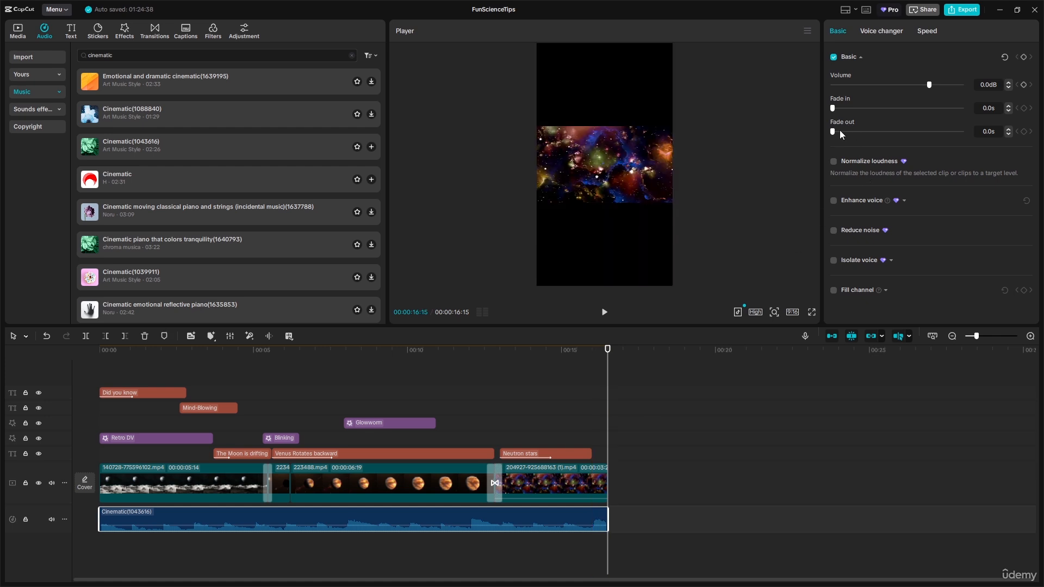
pyautogui.moveTo(840, 131); pyautogui.dragTo(849, 110)
# Extend the Neutron stars caption to the end of the last video clip and play back part of the timeline.
pyautogui.click(584, 454)
pyautogui.moveTo(593, 454); pyautogui.dragTo(608, 455)
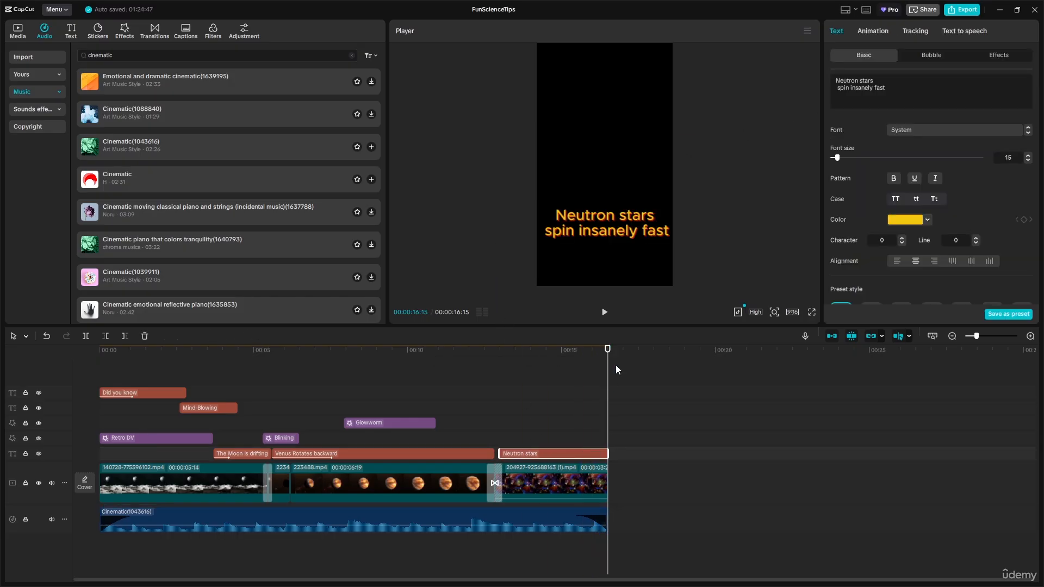
pyautogui.moveTo(598, 348); pyautogui.dragTo(535, 350)
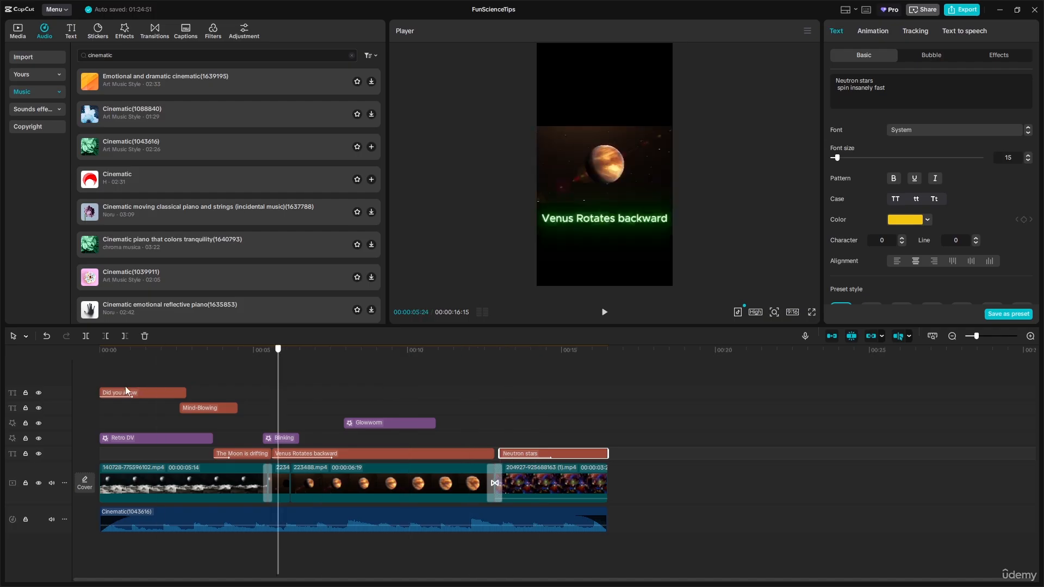
pyautogui.press('space')
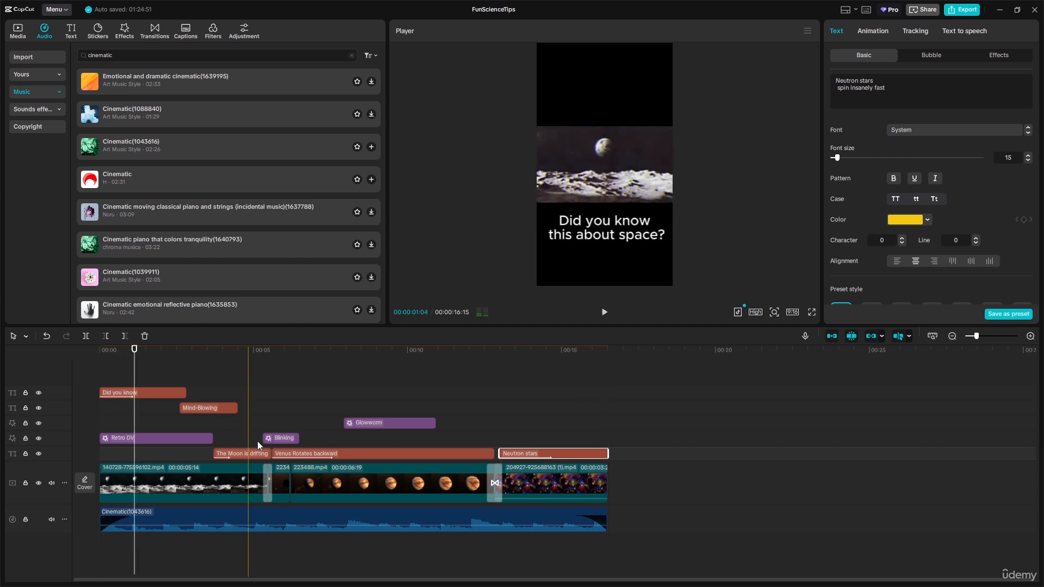
pyautogui.press('space')
# Record a voiceover from the start of the timeline to about 00:00:07:02.
pyautogui.click(805, 336)
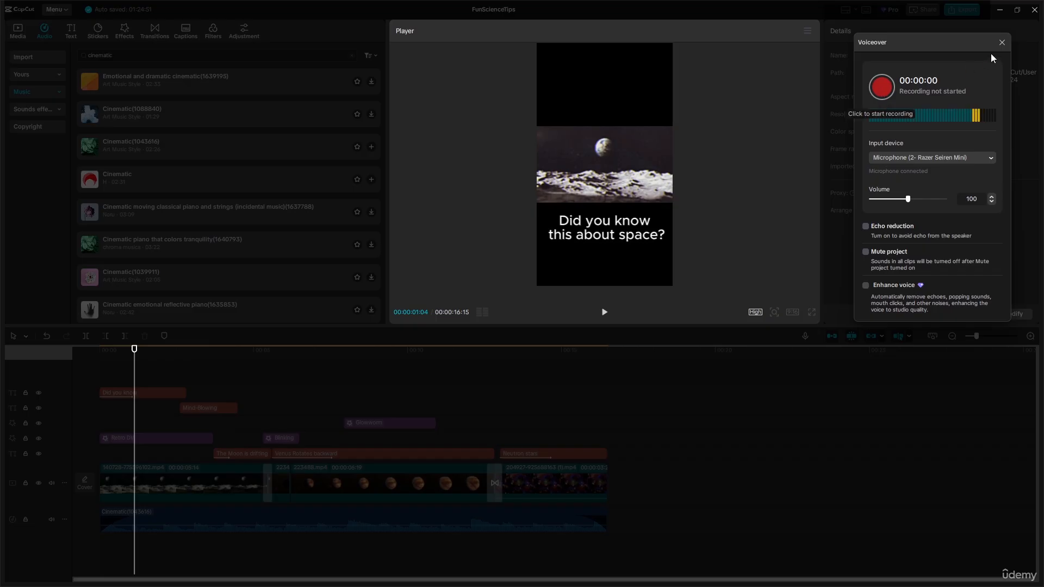
pyautogui.click(1002, 42)
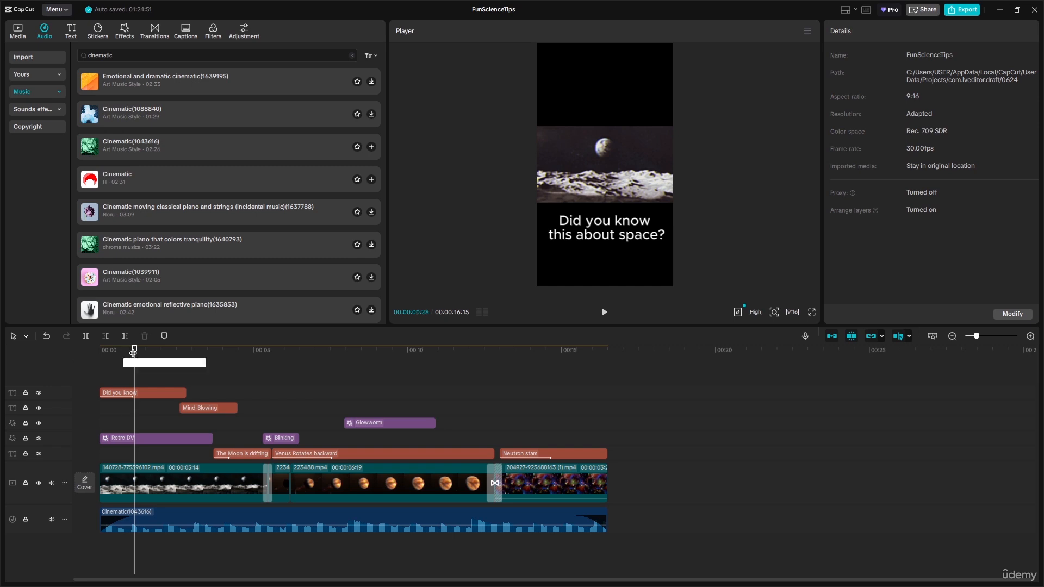
pyautogui.moveTo(133, 350); pyautogui.dragTo(97, 356)
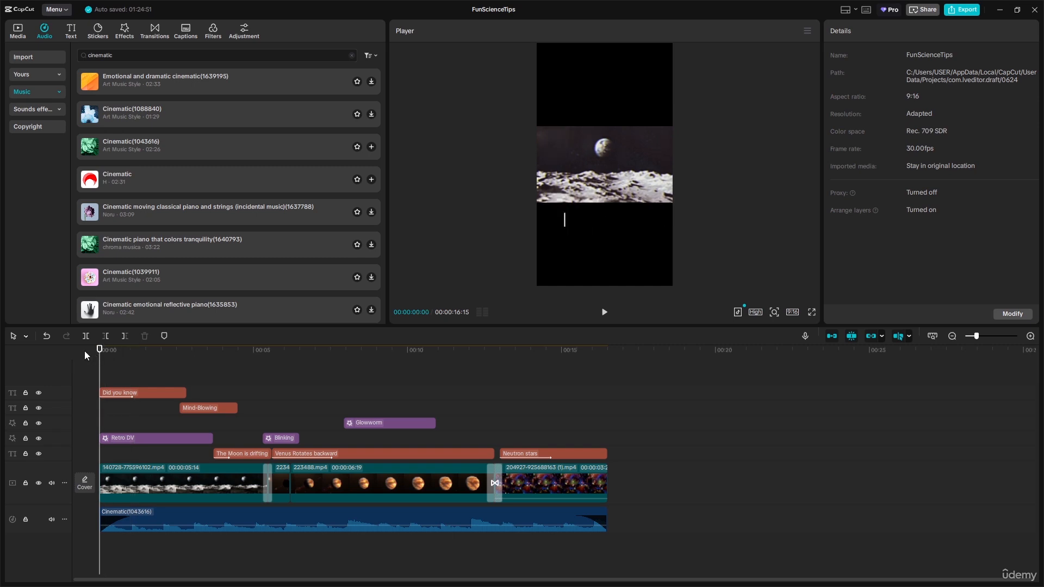
pyautogui.click(804, 337)
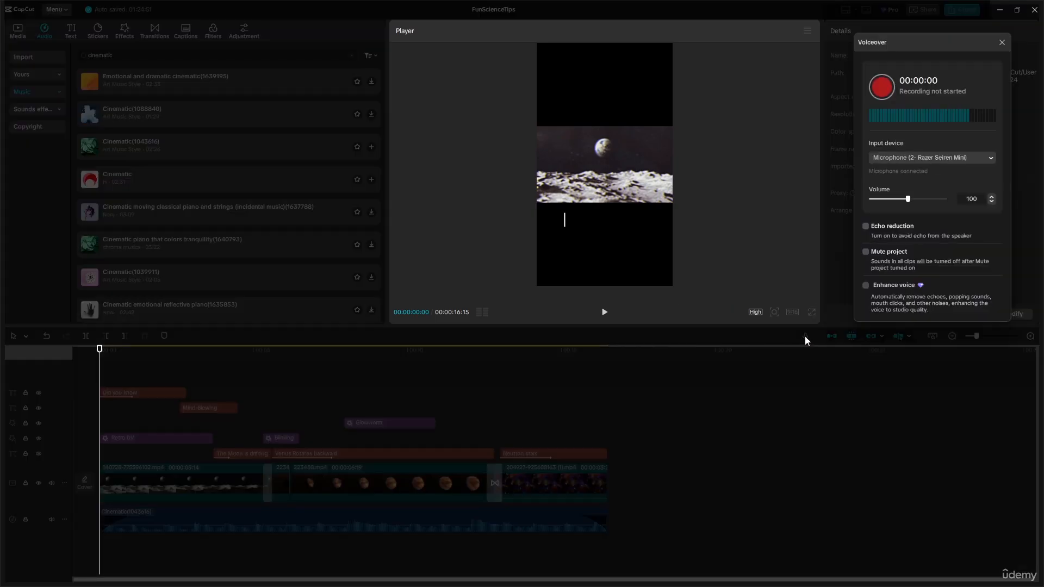
pyautogui.click(890, 86)
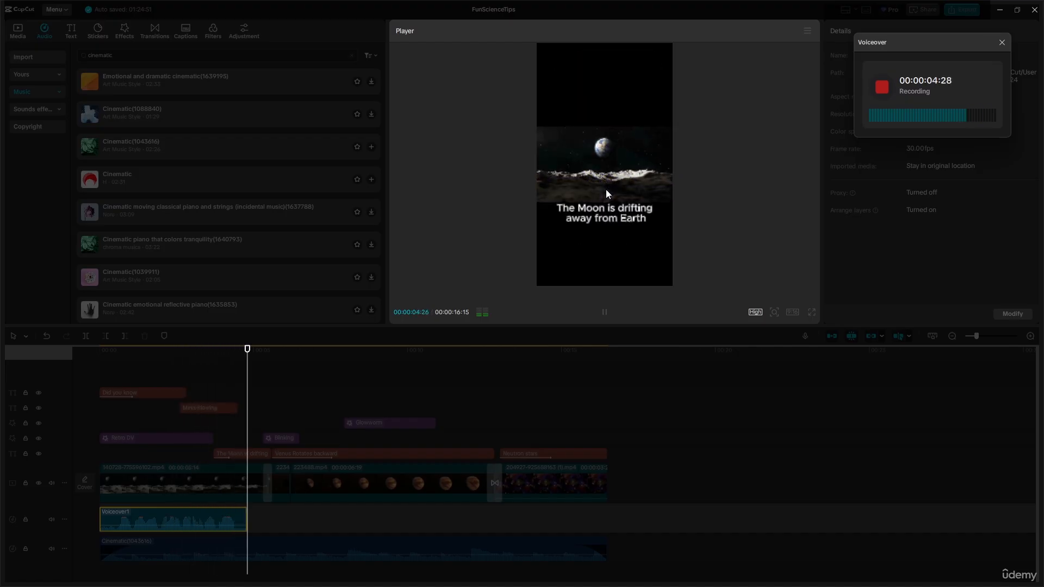
pyautogui.click(892, 82)
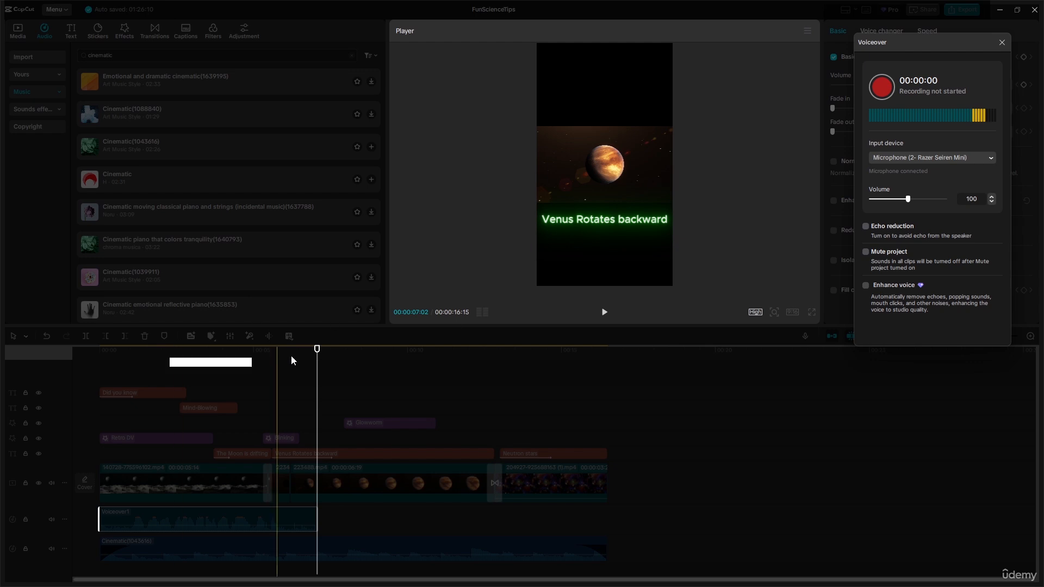
pyautogui.click(1000, 42)
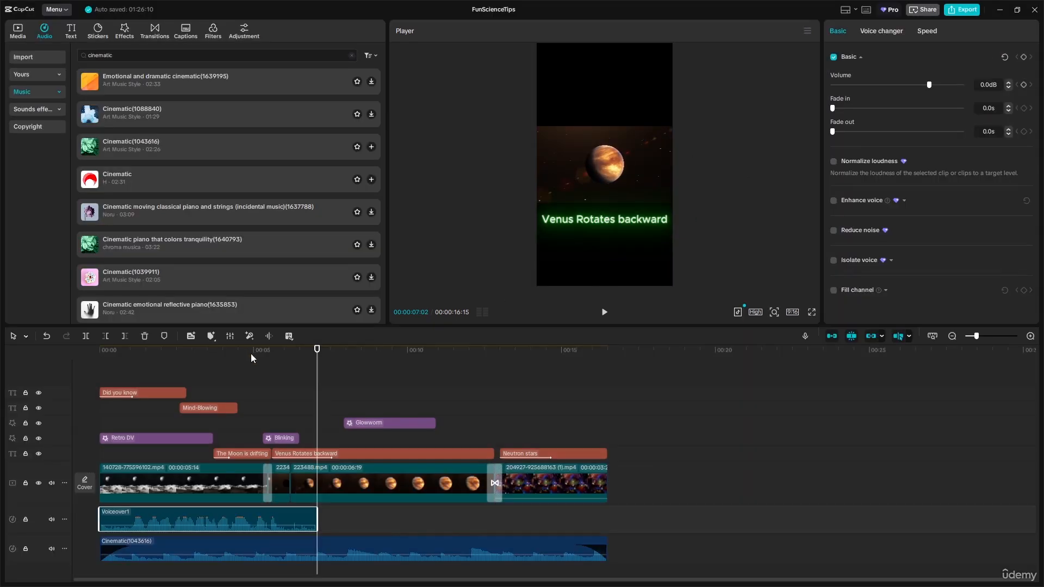
# Play back the voiceover from the start of the timeline and set its volume to about -1.2 dB.
pyautogui.moveTo(313, 354); pyautogui.dragTo(89, 394)
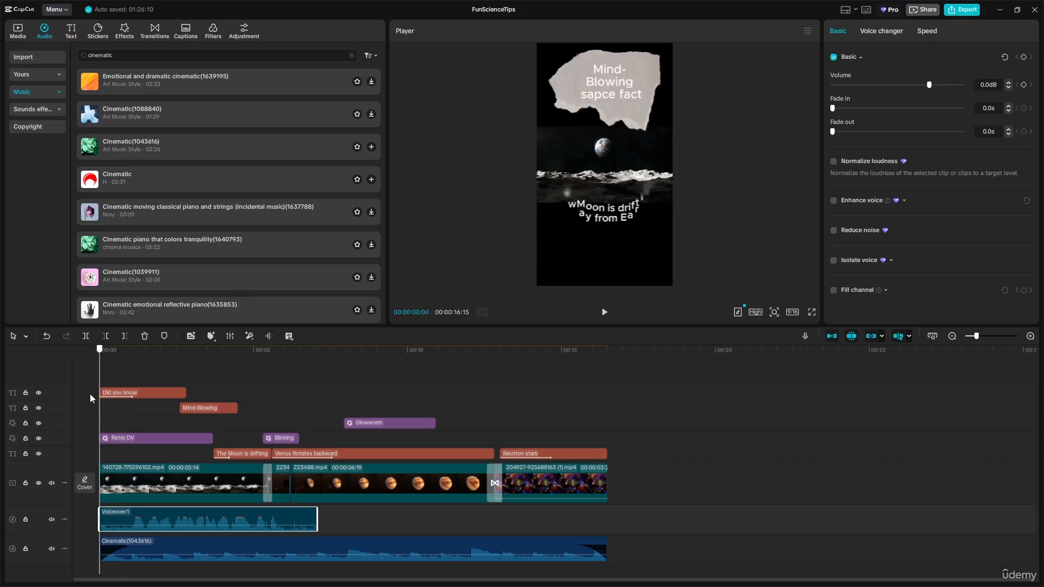
pyautogui.press('space')
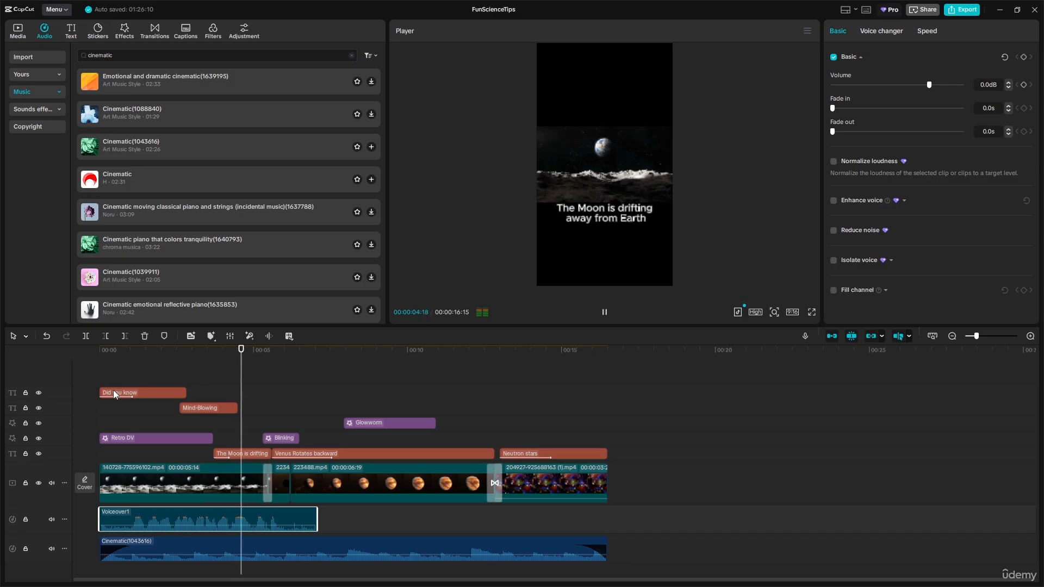
pyautogui.press('space')
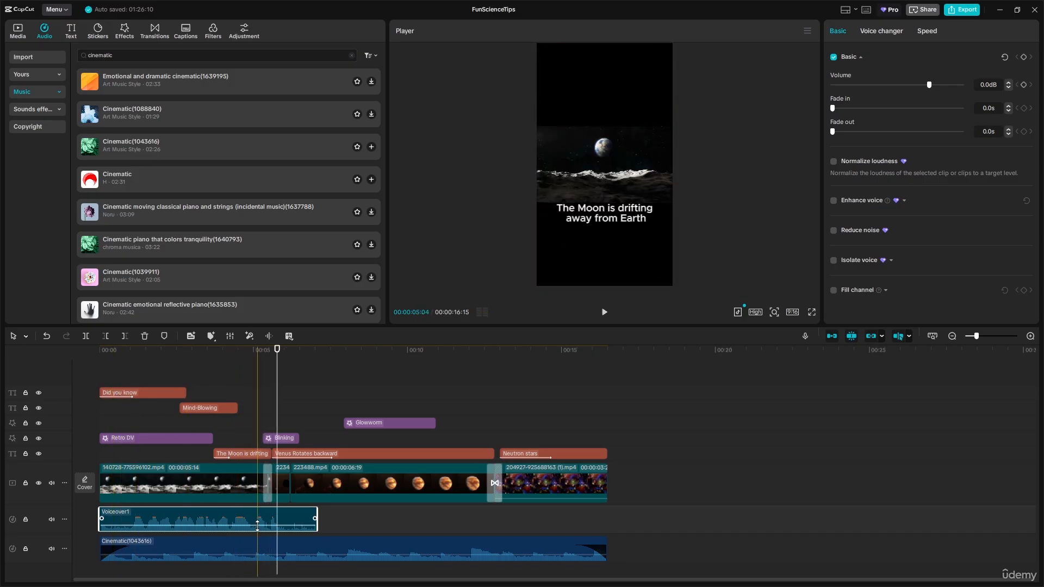
pyautogui.moveTo(256, 520); pyautogui.dragTo(256, 527)
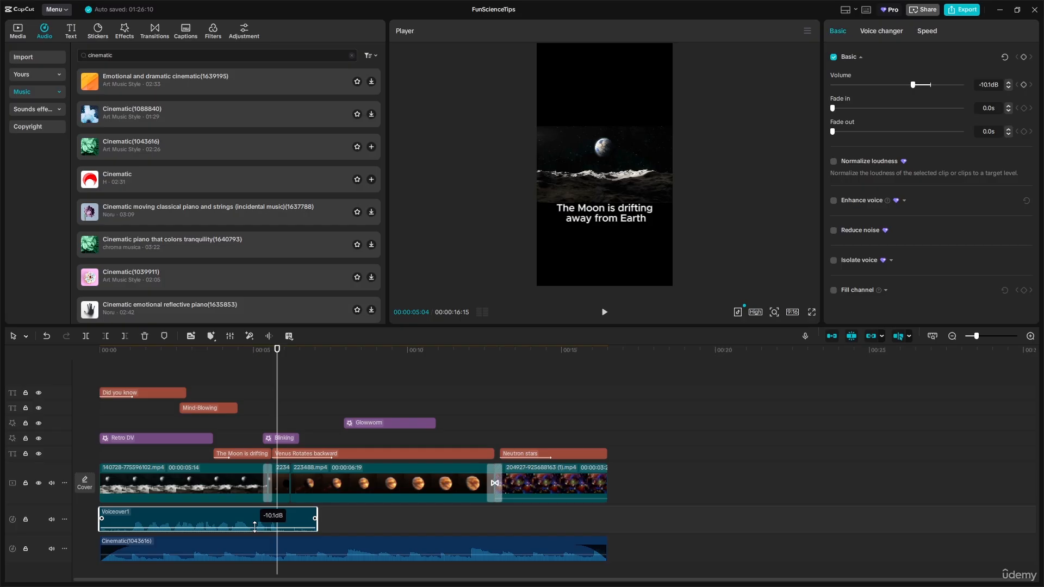
pyautogui.hotkey('ctrl', 'z')
pyautogui.moveTo(255, 527); pyautogui.dragTo(262, 524)
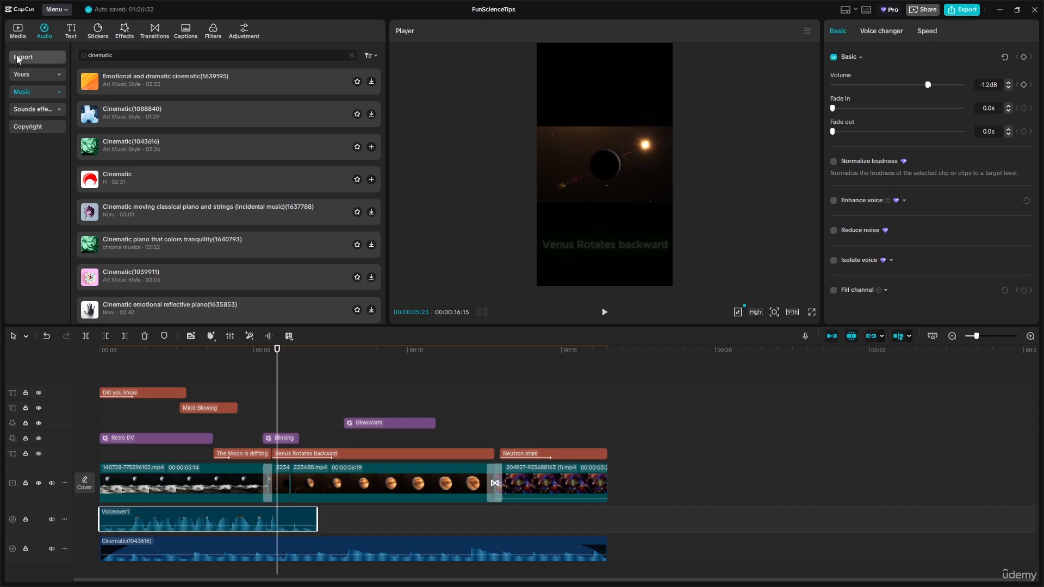
# Examine the audio extraction option, the video clips on the timeline and the adjustment settings of the 223488.mp4 Venus clip.
pyautogui.click(32, 56)
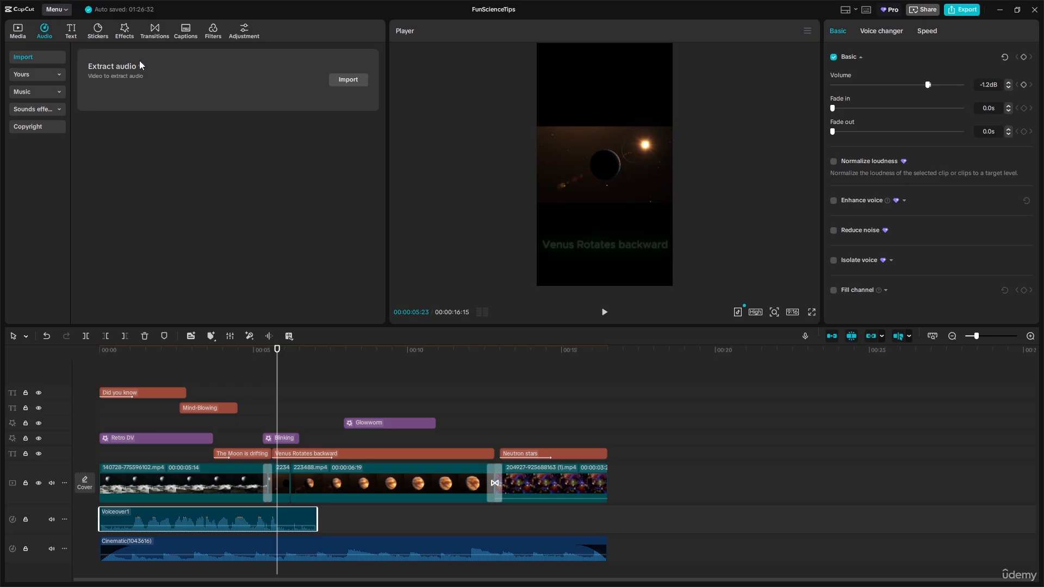
pyautogui.click(207, 484)
pyautogui.click(322, 491)
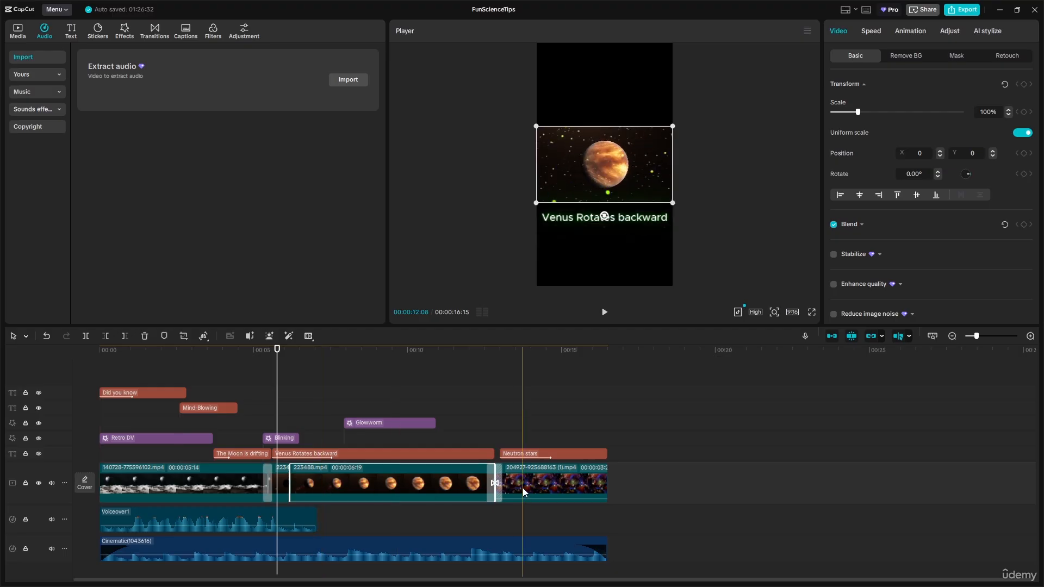
pyautogui.click(524, 488)
pyautogui.click(429, 487)
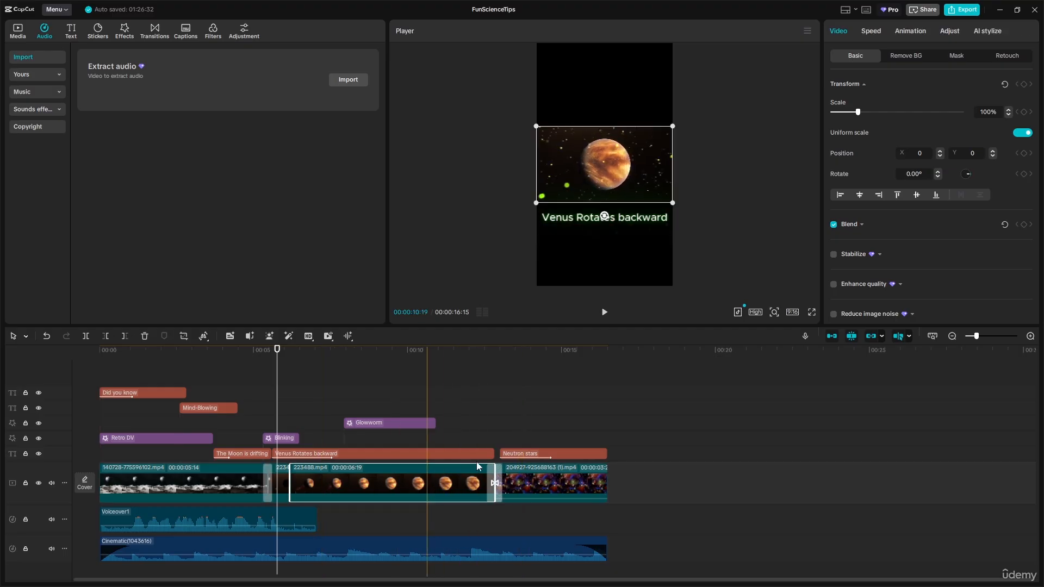
pyautogui.click(949, 31)
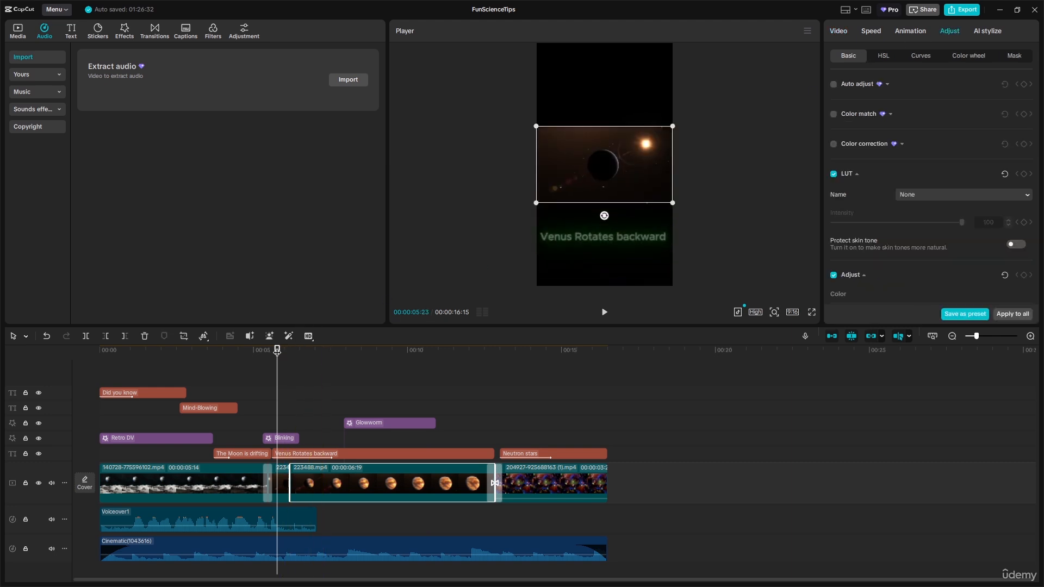
pyautogui.click(253, 348)
pyautogui.moveTo(341, 351); pyautogui.dragTo(467, 341)
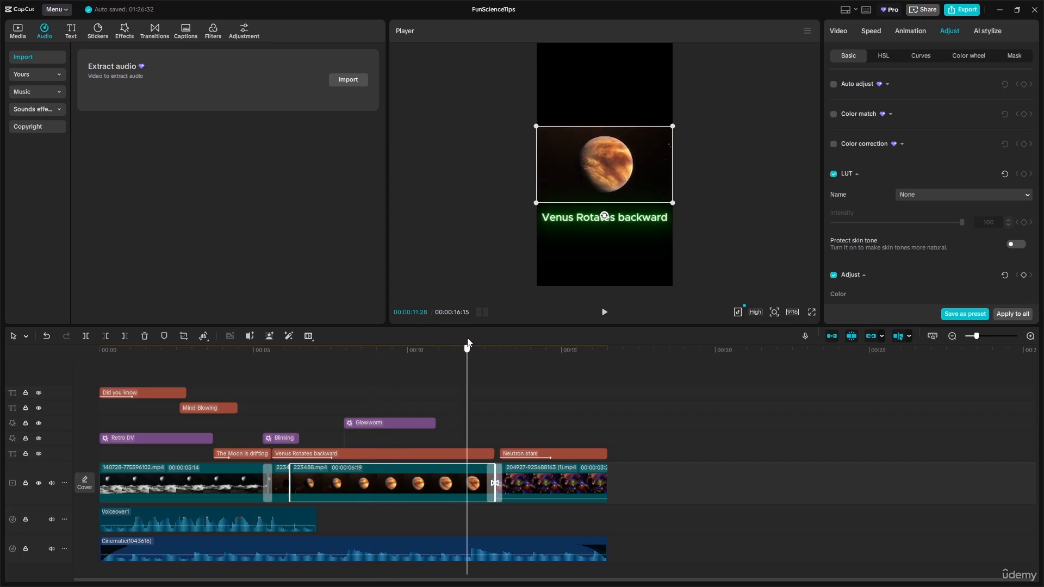
pyautogui.click(749, 184)
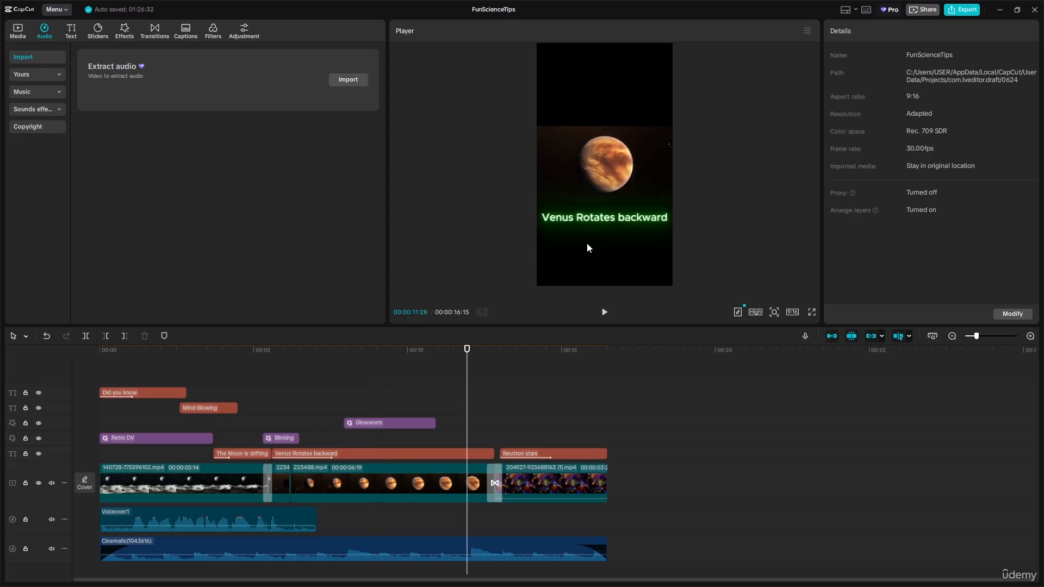
# Examine the basic video settings of the Venus clip, from Transform down to Canvas.
pyautogui.click(599, 176)
pyautogui.click(688, 116)
pyautogui.click(609, 145)
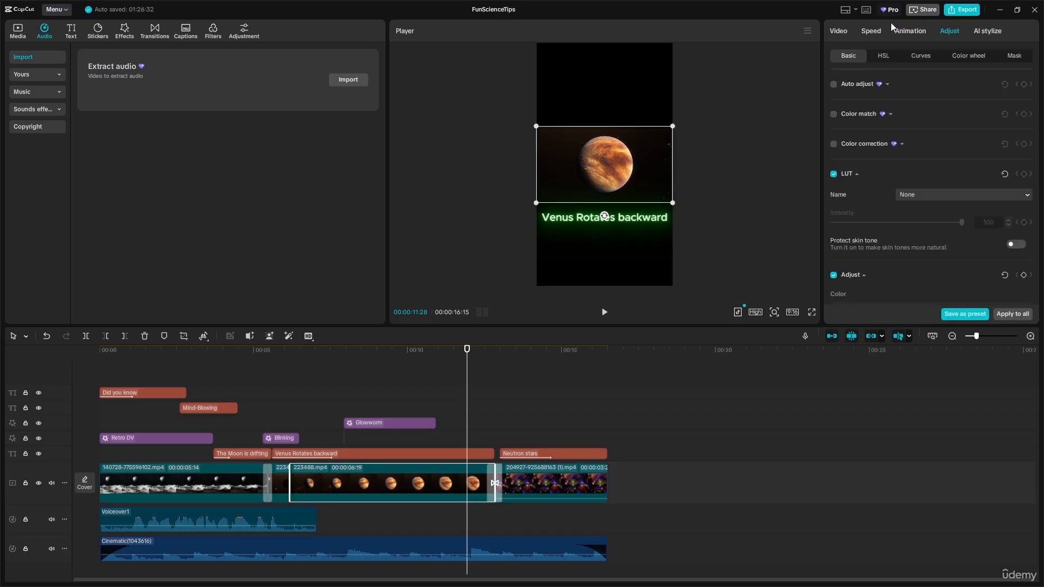
pyautogui.click(835, 31)
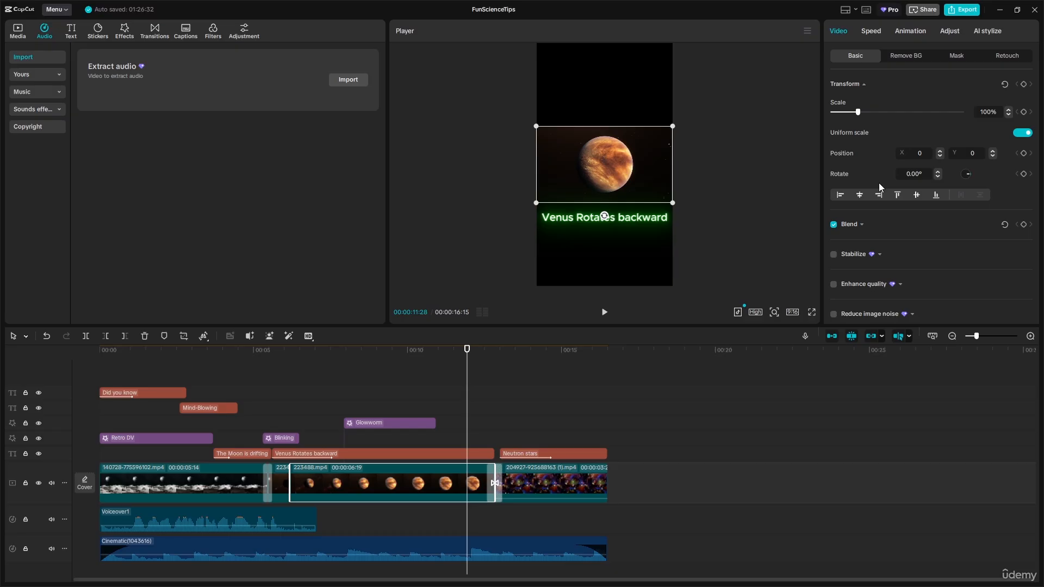
pyautogui.scroll(-5, 879, 183)
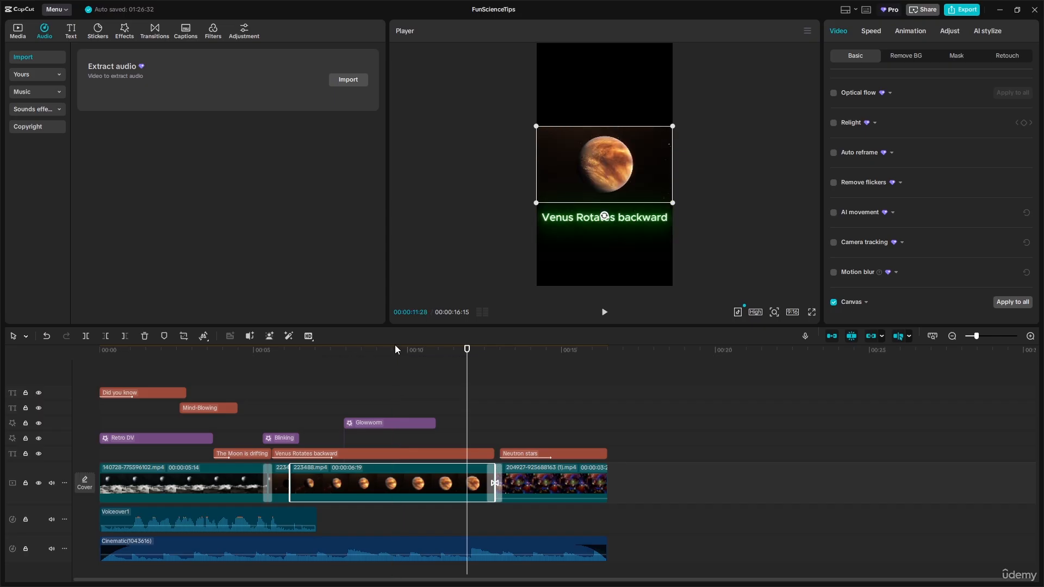
# Play the whole video from the start of the timeline to its end.
pyautogui.click(465, 349)
pyautogui.moveTo(347, 363); pyautogui.dragTo(83, 419)
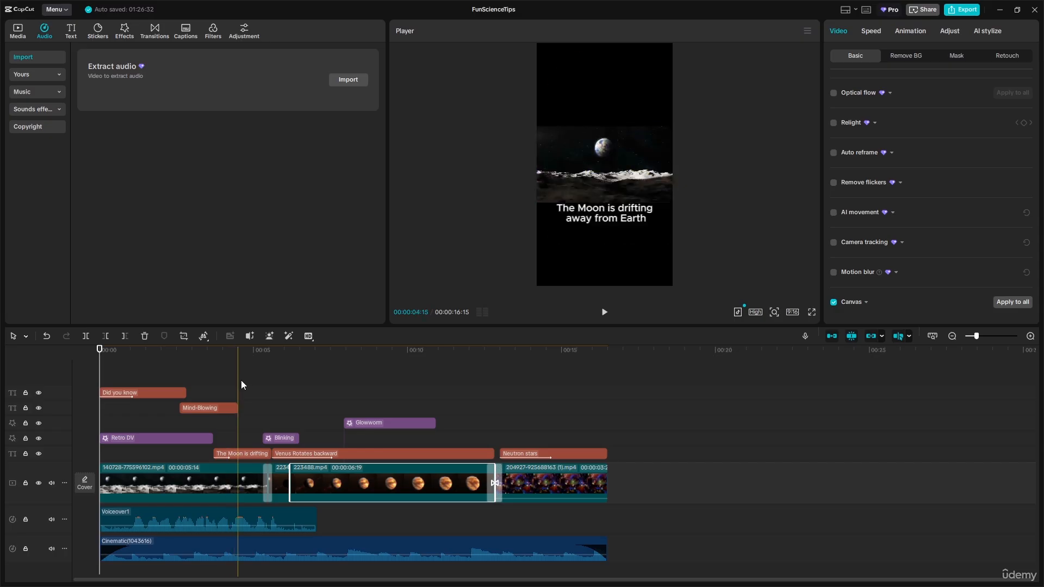
pyautogui.click(605, 316)
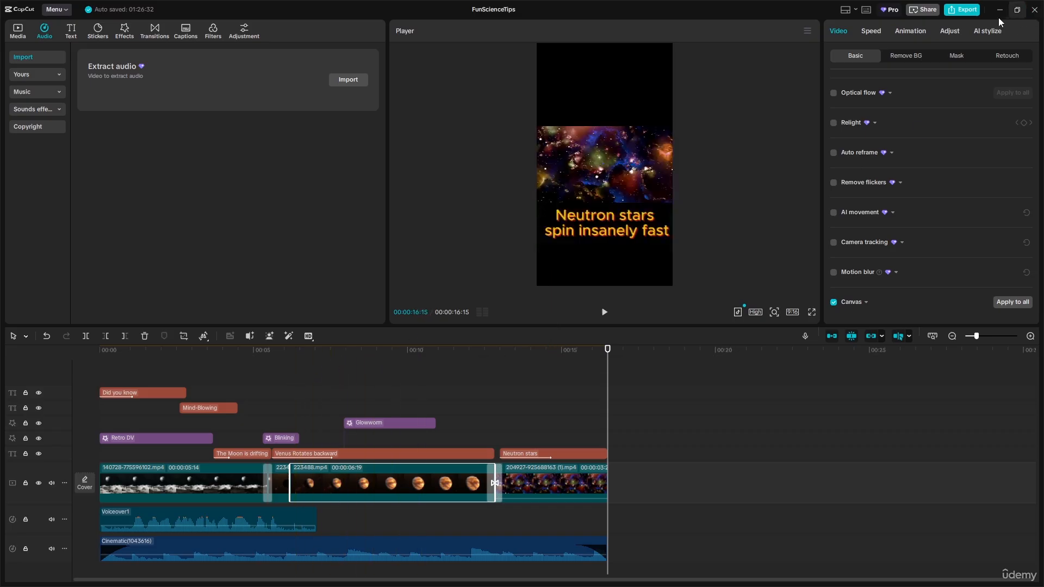
# Export the FunScienceTips video with video output enabled, at 1080P, recommended bit rate, H.264, mp4 and 60fps.
pyautogui.click(966, 12)
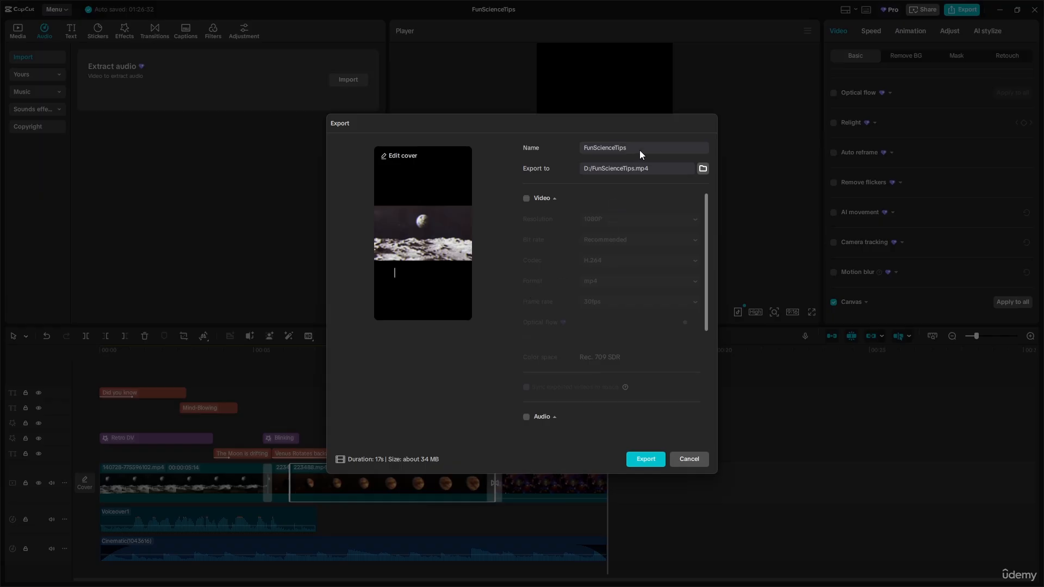
pyautogui.click(526, 199)
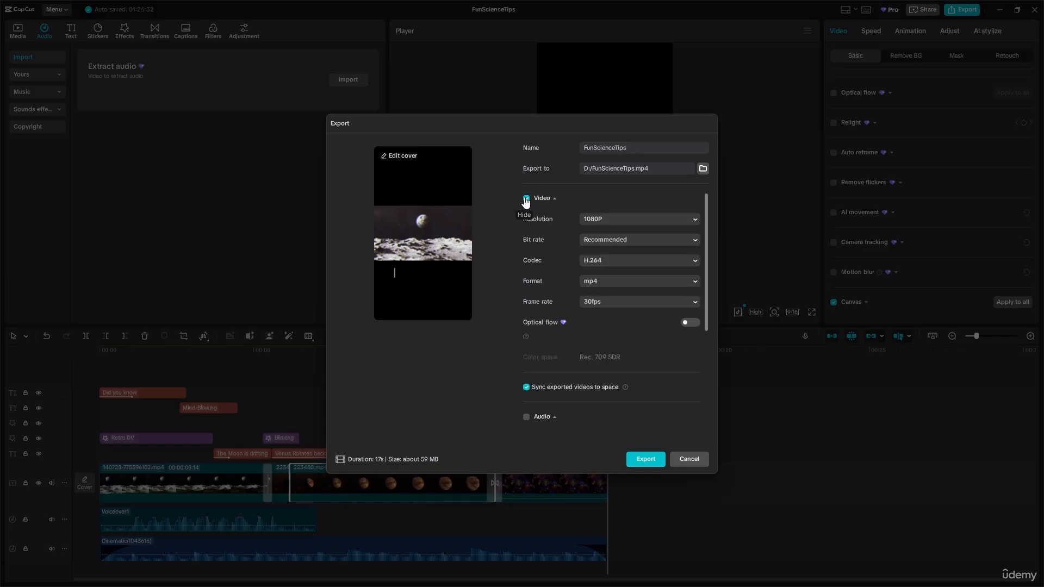
pyautogui.click(618, 221)
pyautogui.click(619, 221)
pyautogui.click(620, 305)
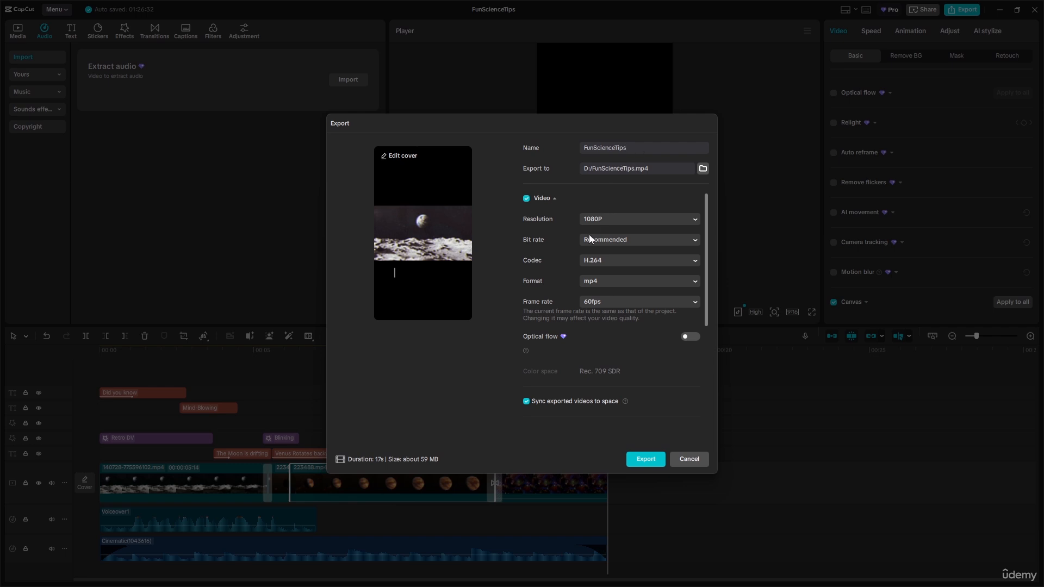
pyautogui.click(647, 460)
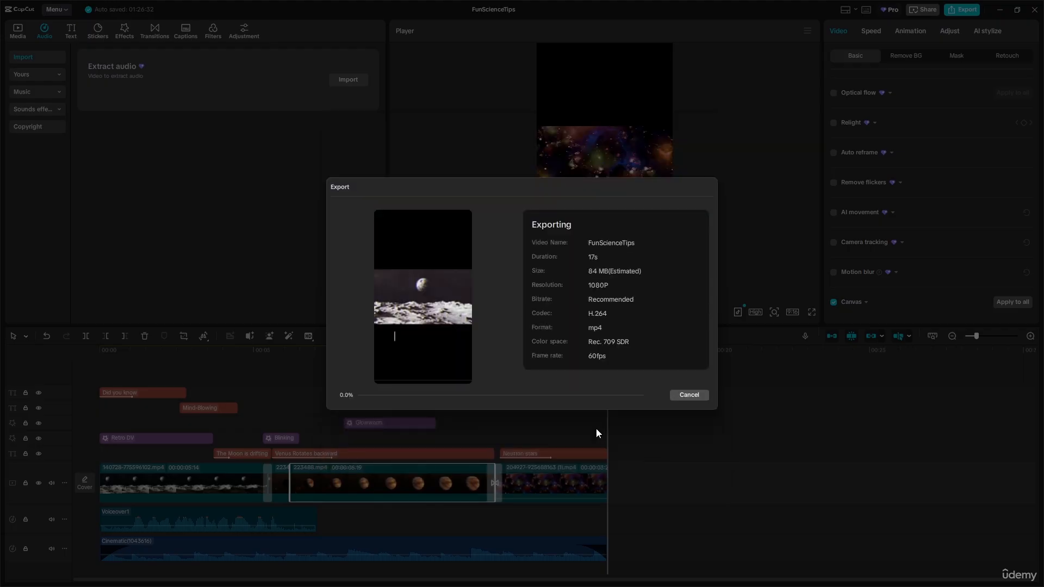